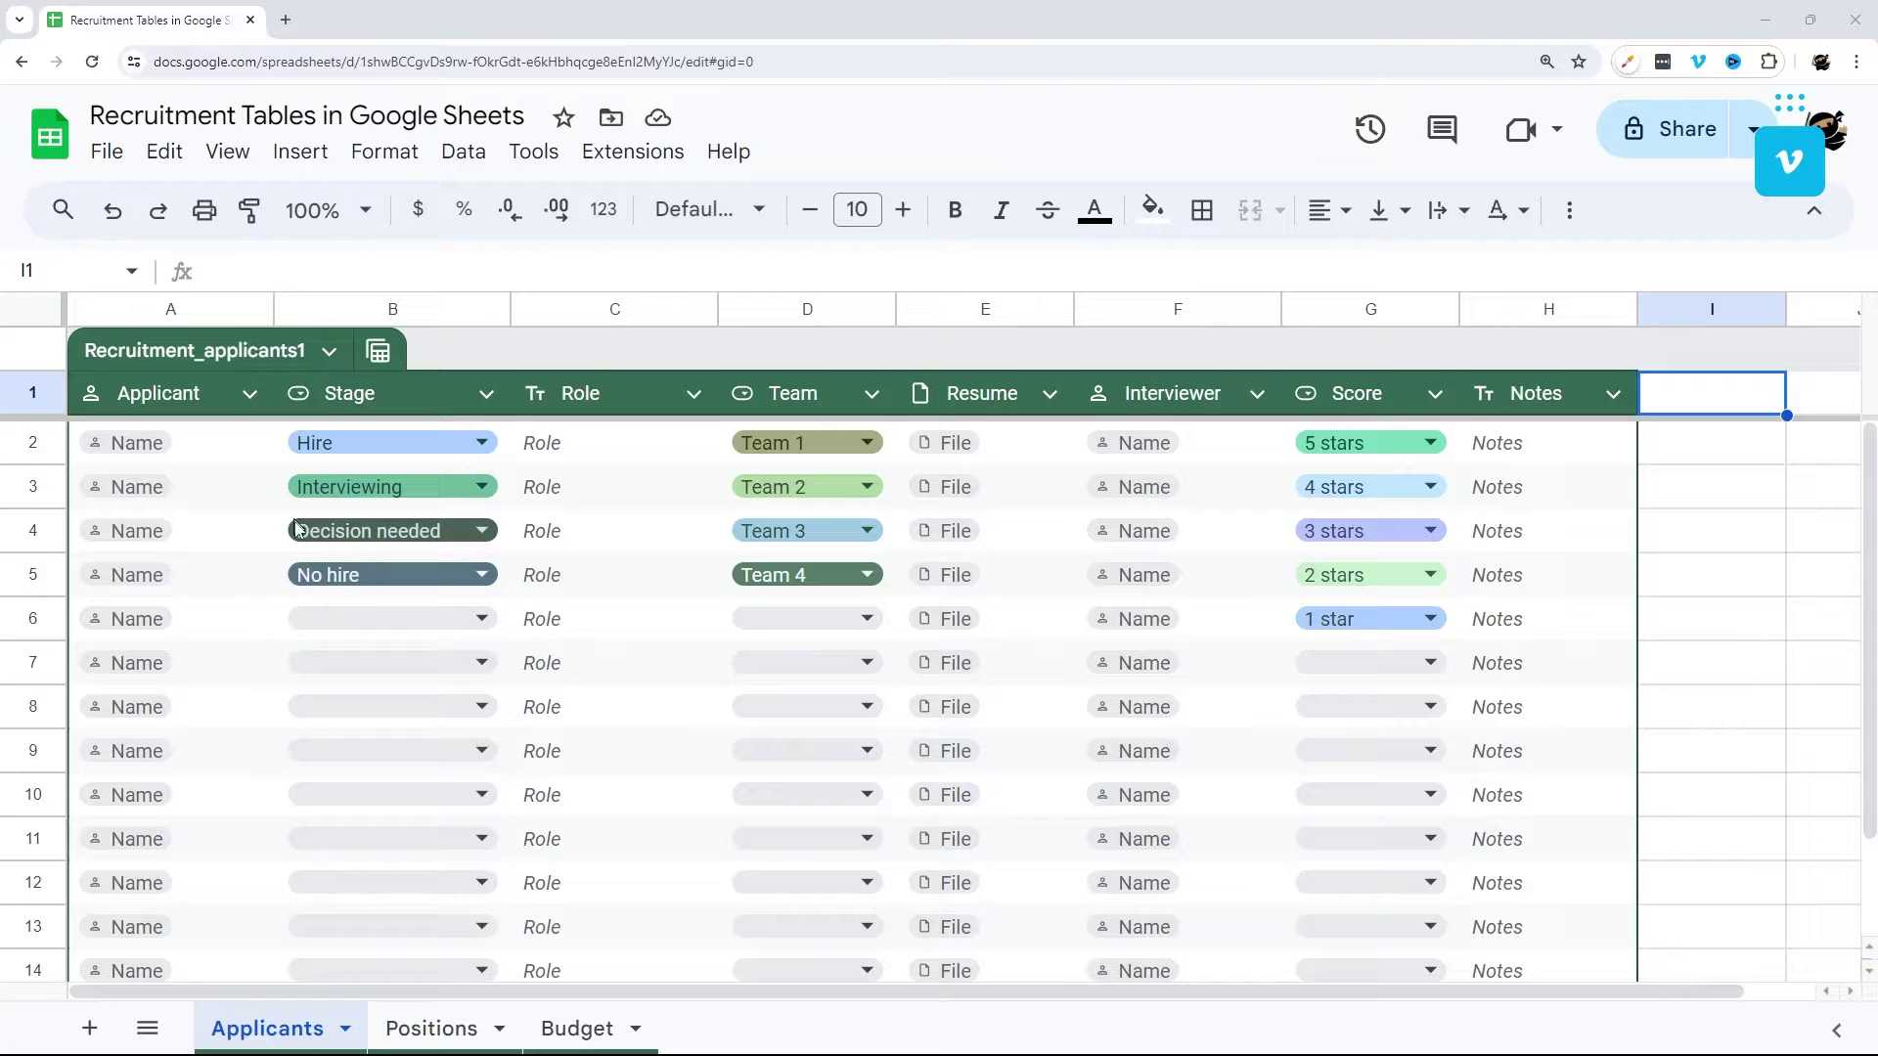
Look over the Positions and Budget sheets, then return to the Applicants sheet.
click(415, 1037)
click(587, 1031)
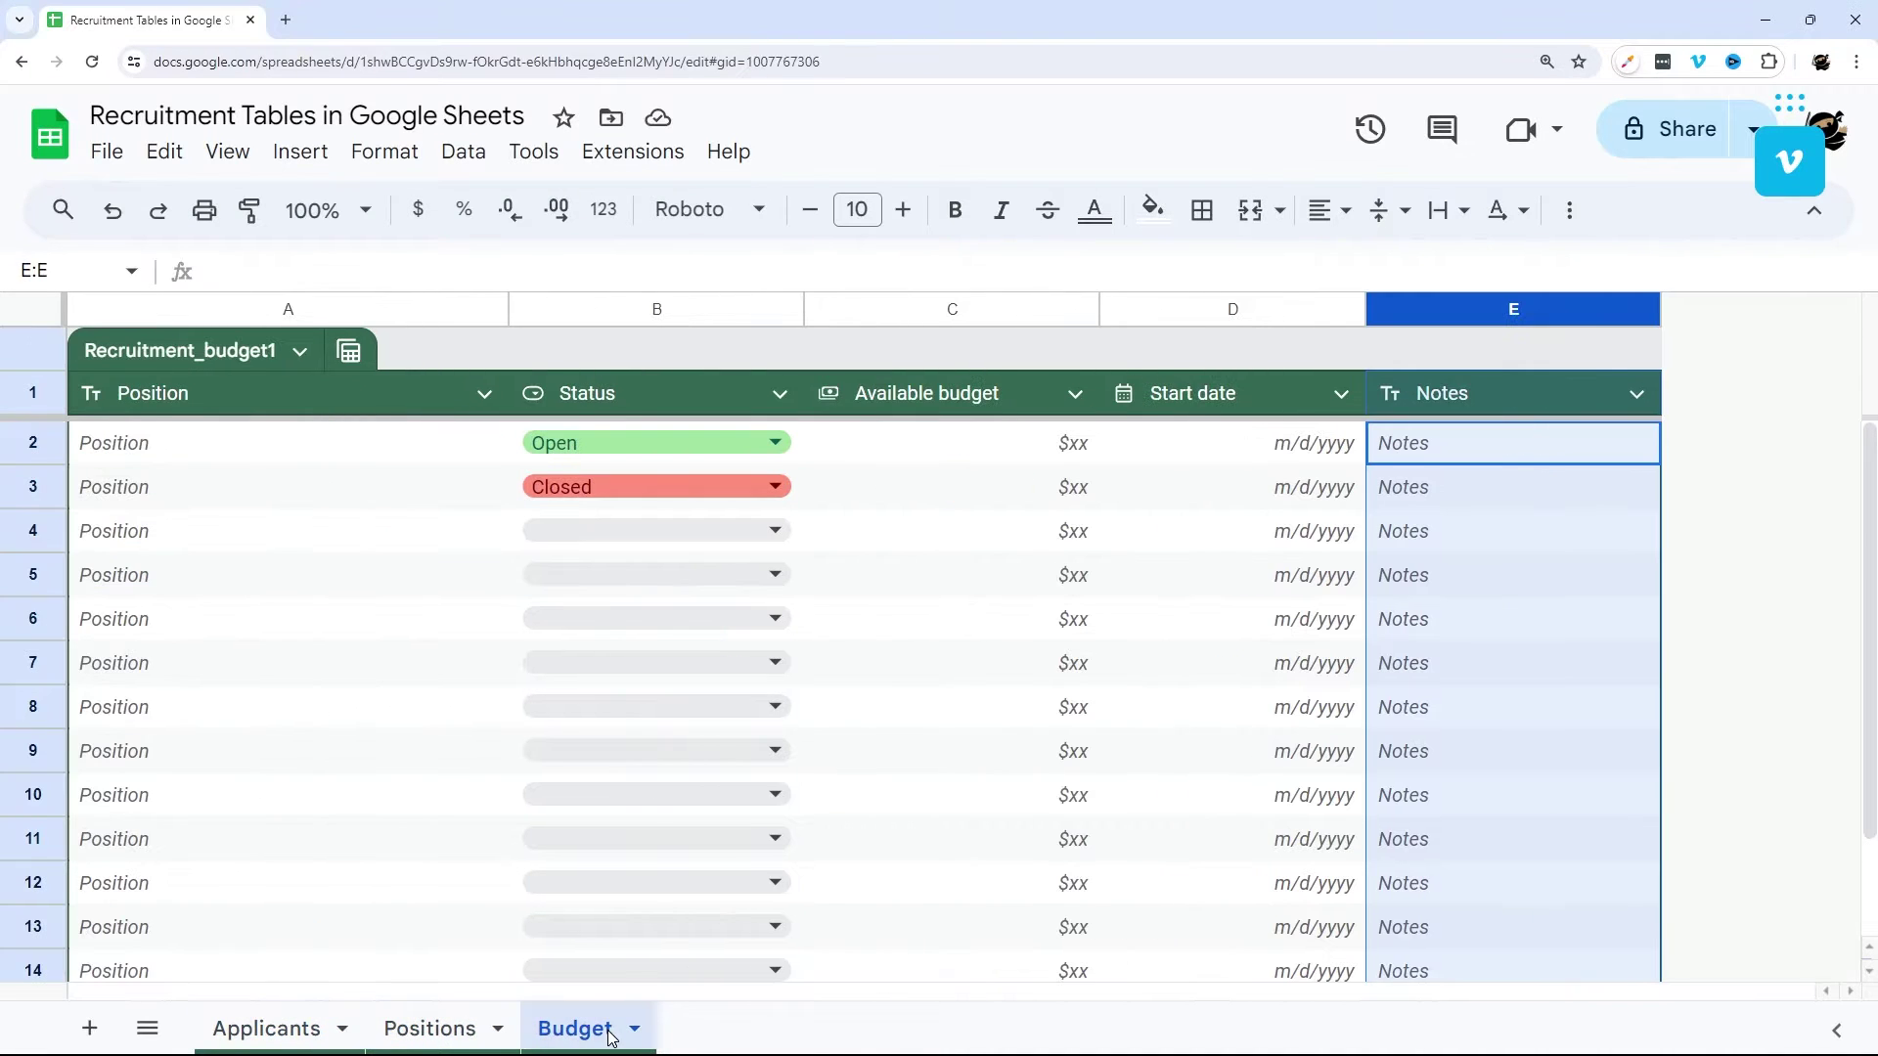
click(259, 1036)
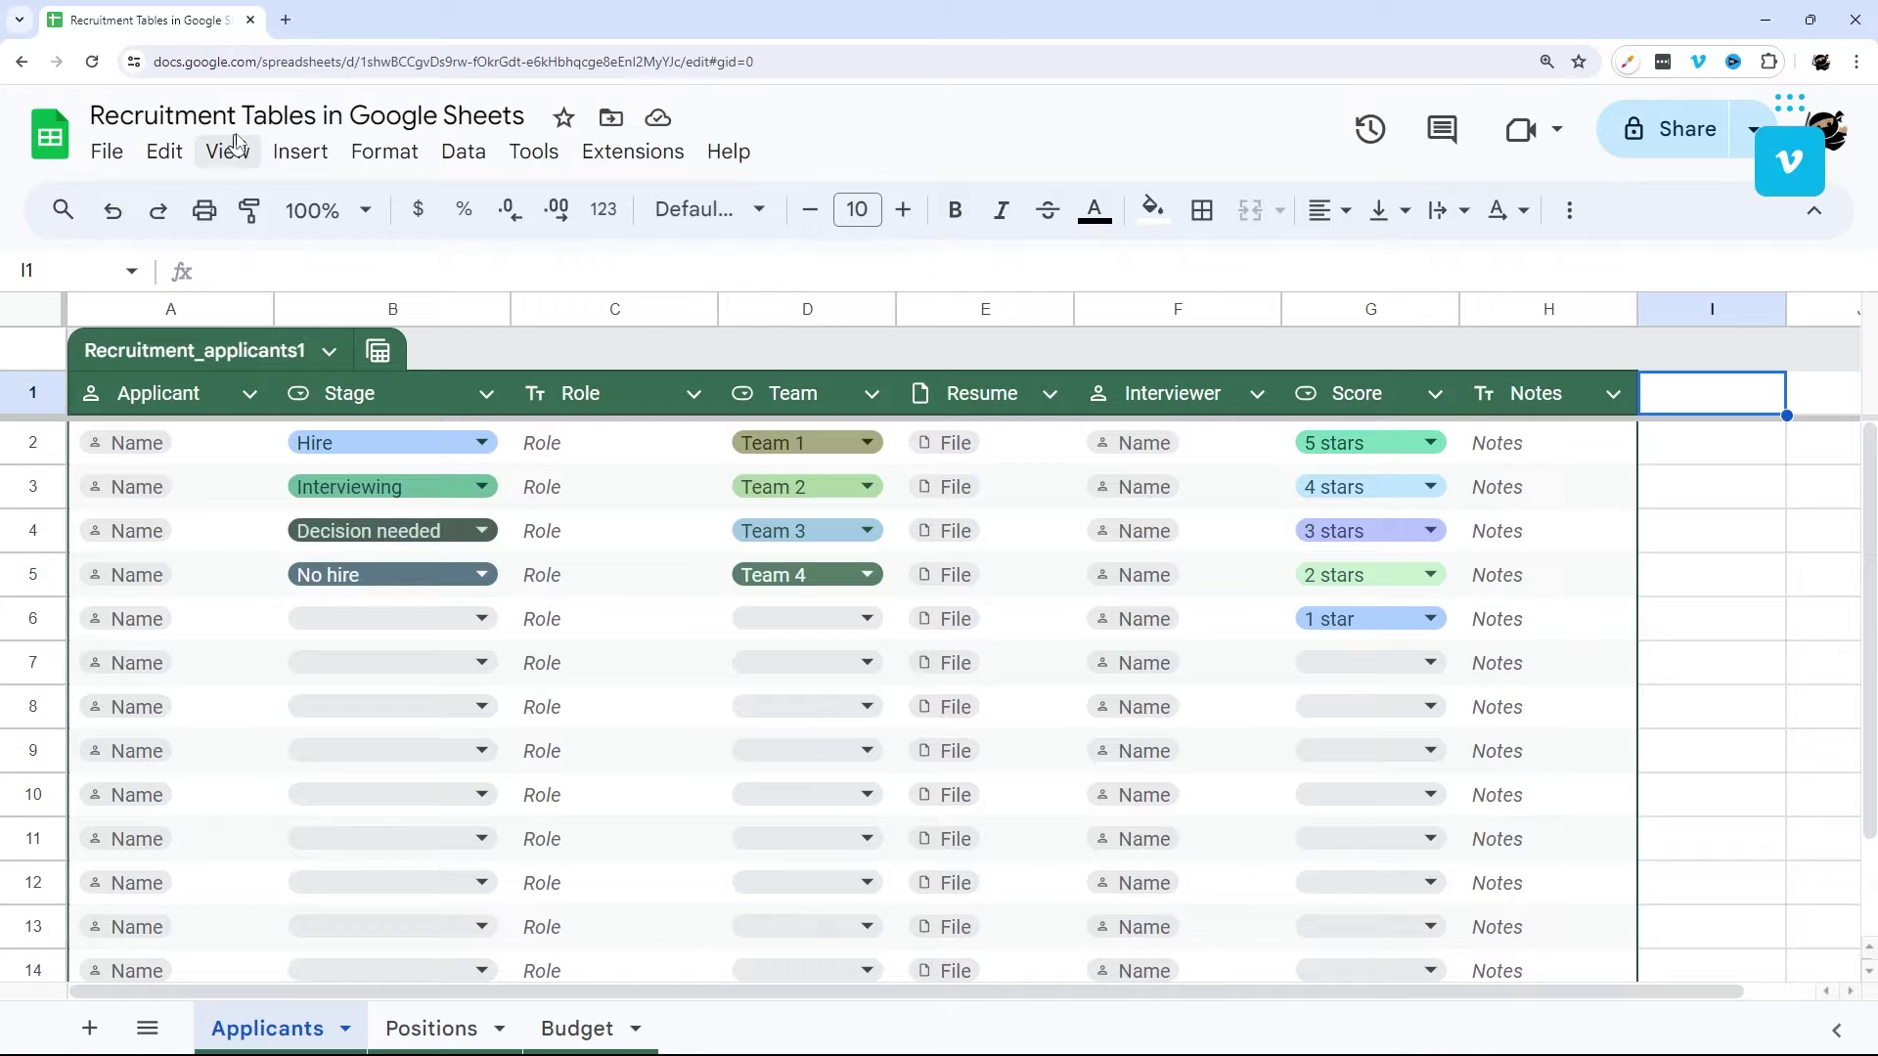
Bring up the Insert menu and dismiss it without adding anything.
click(313, 158)
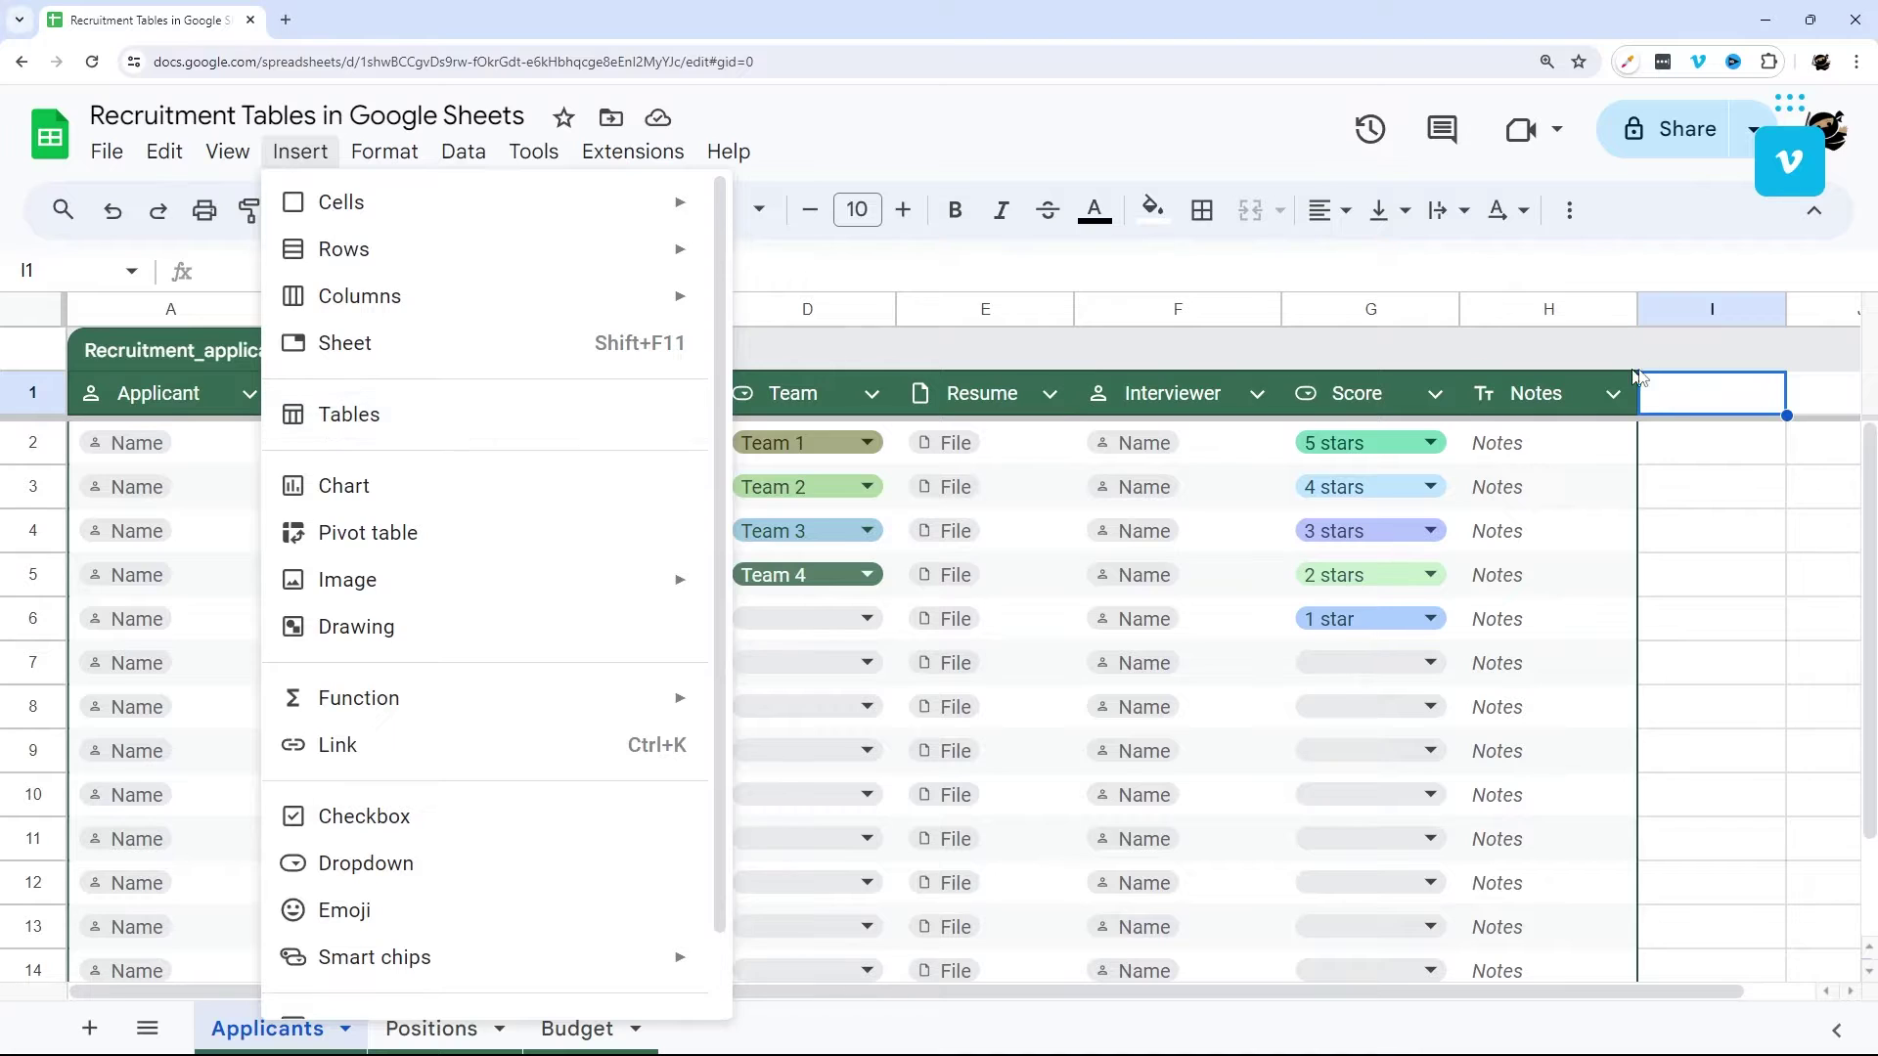
click(1665, 411)
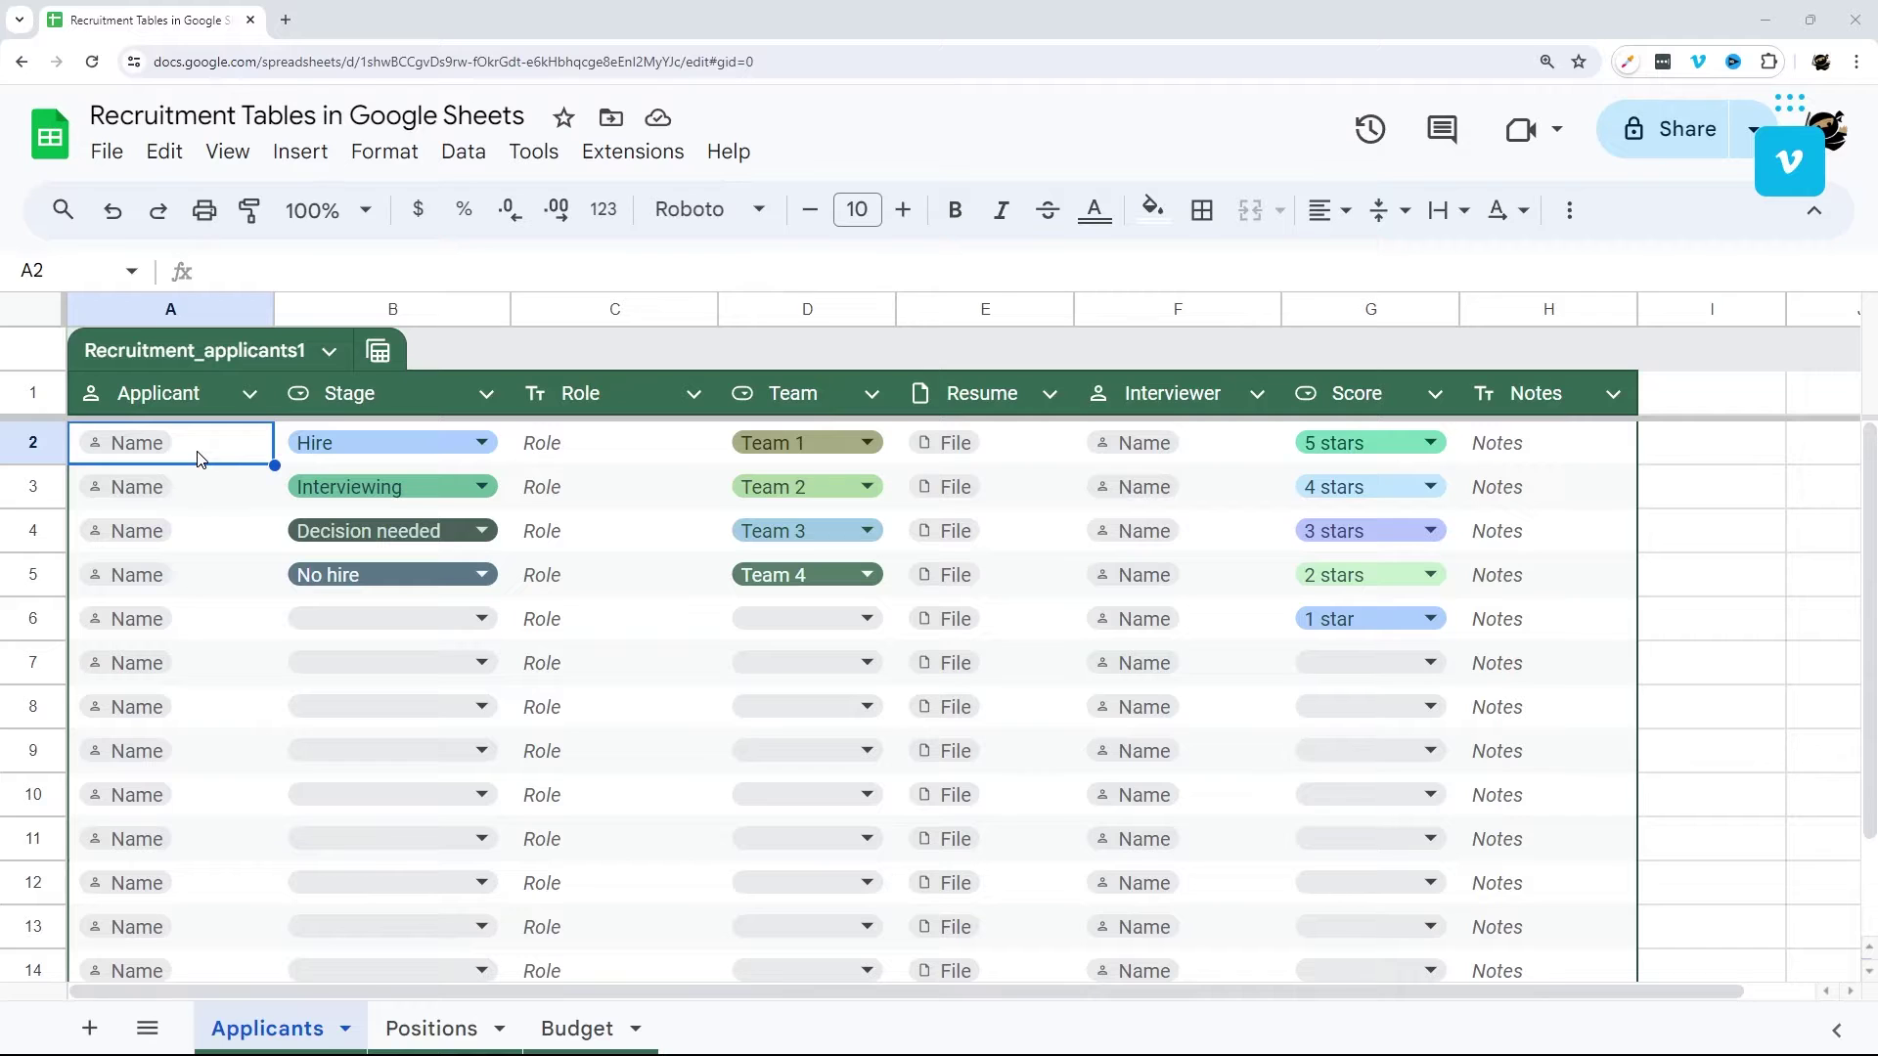
click(422, 1026)
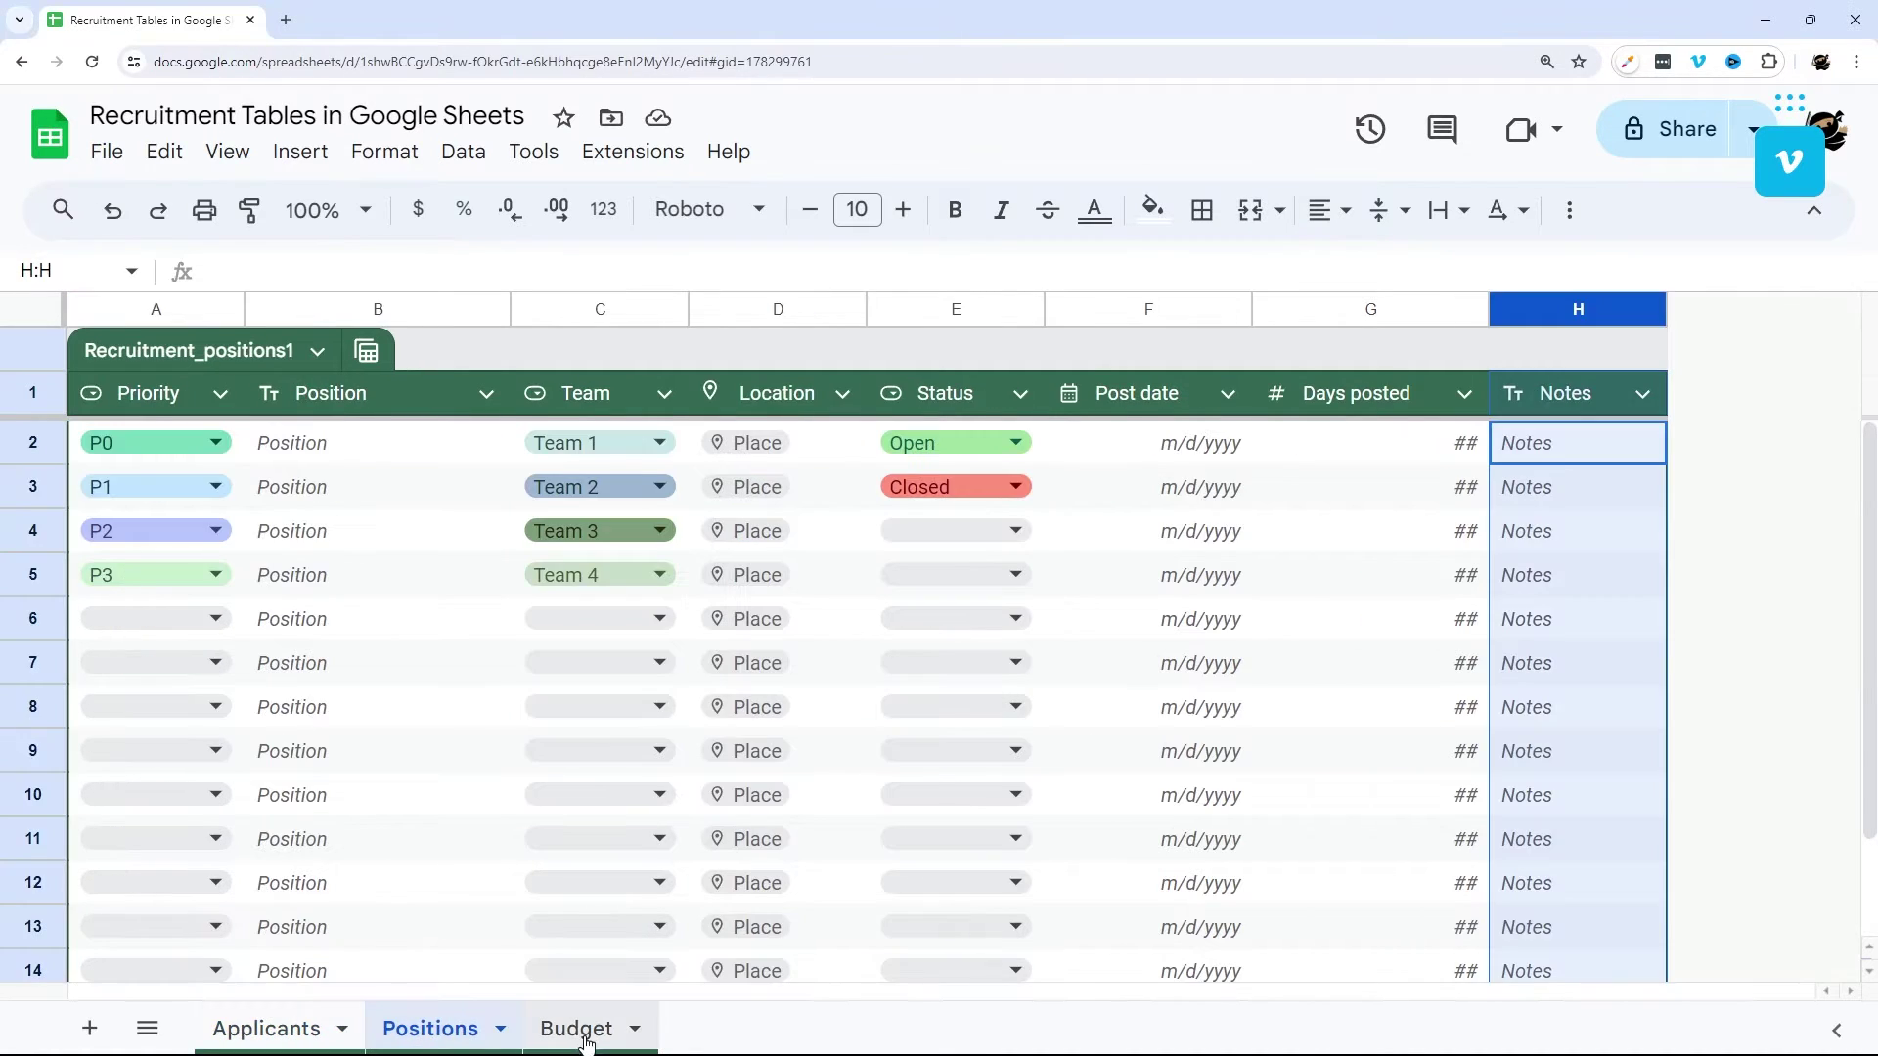
click(593, 1036)
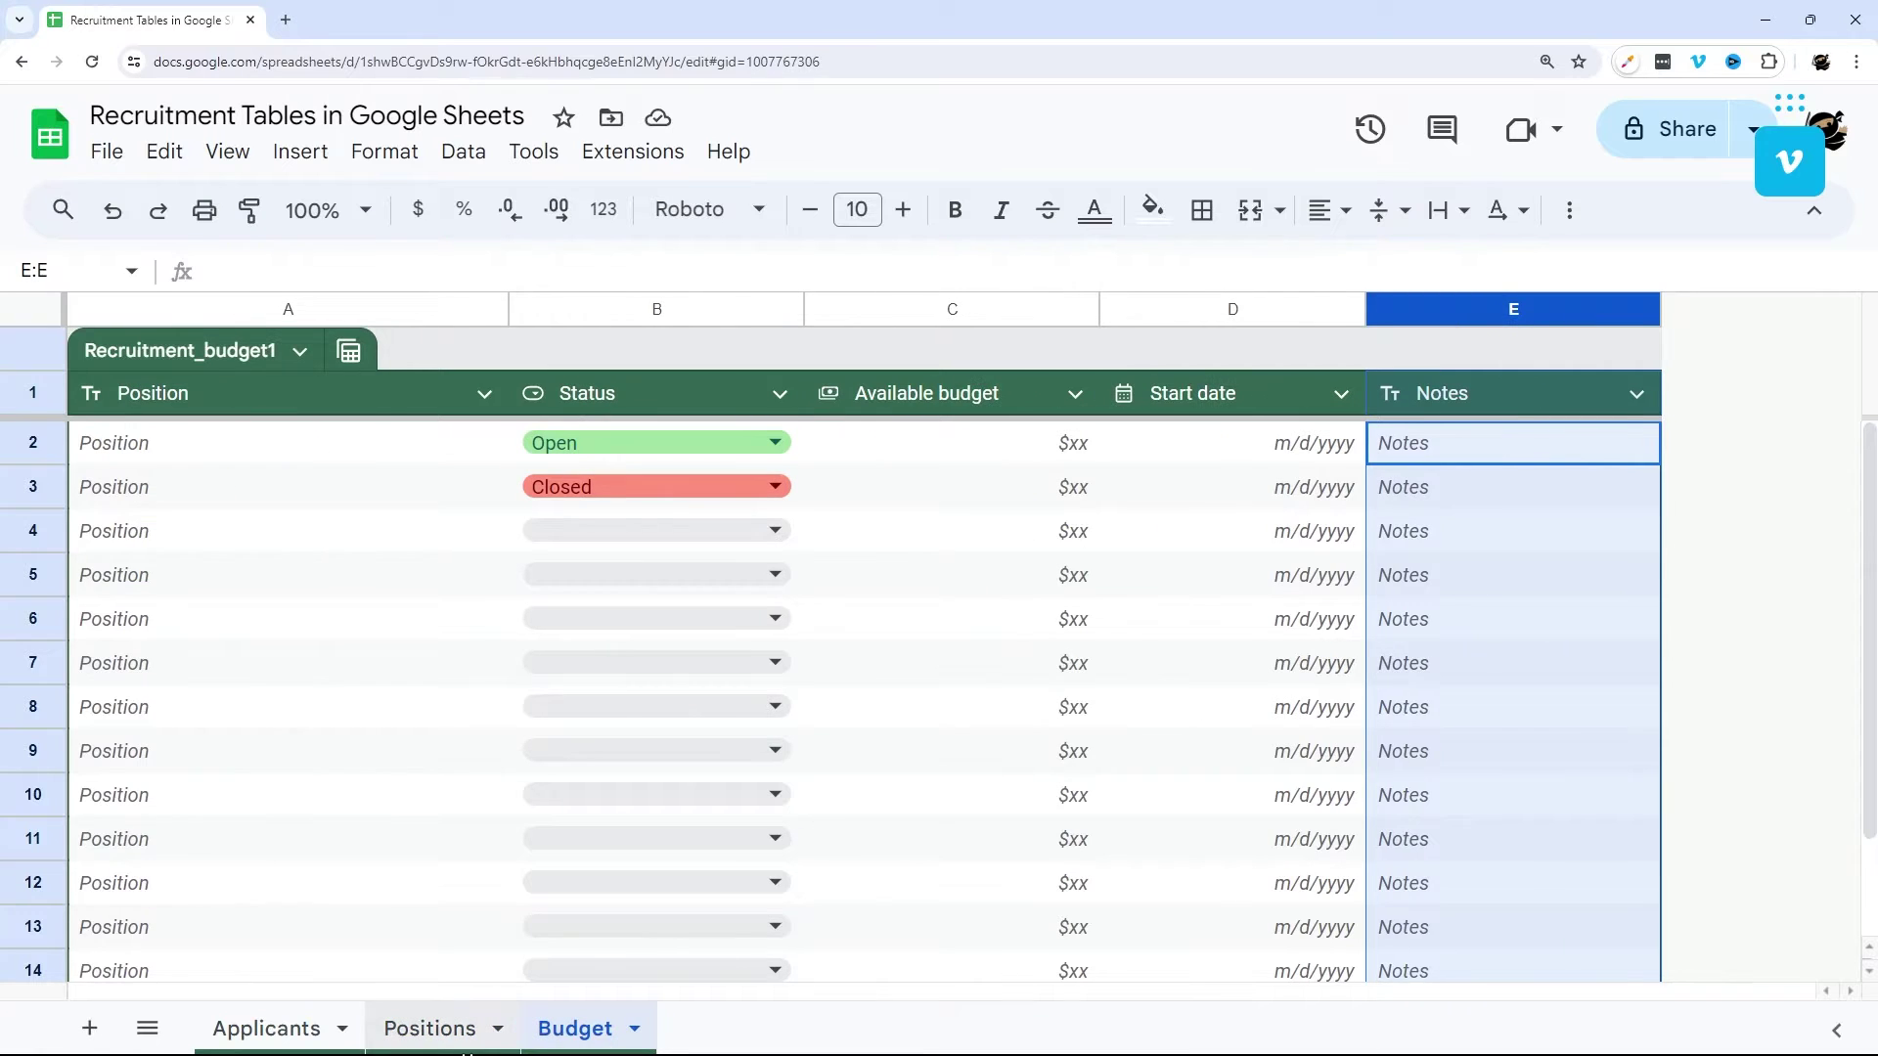
click(288, 1034)
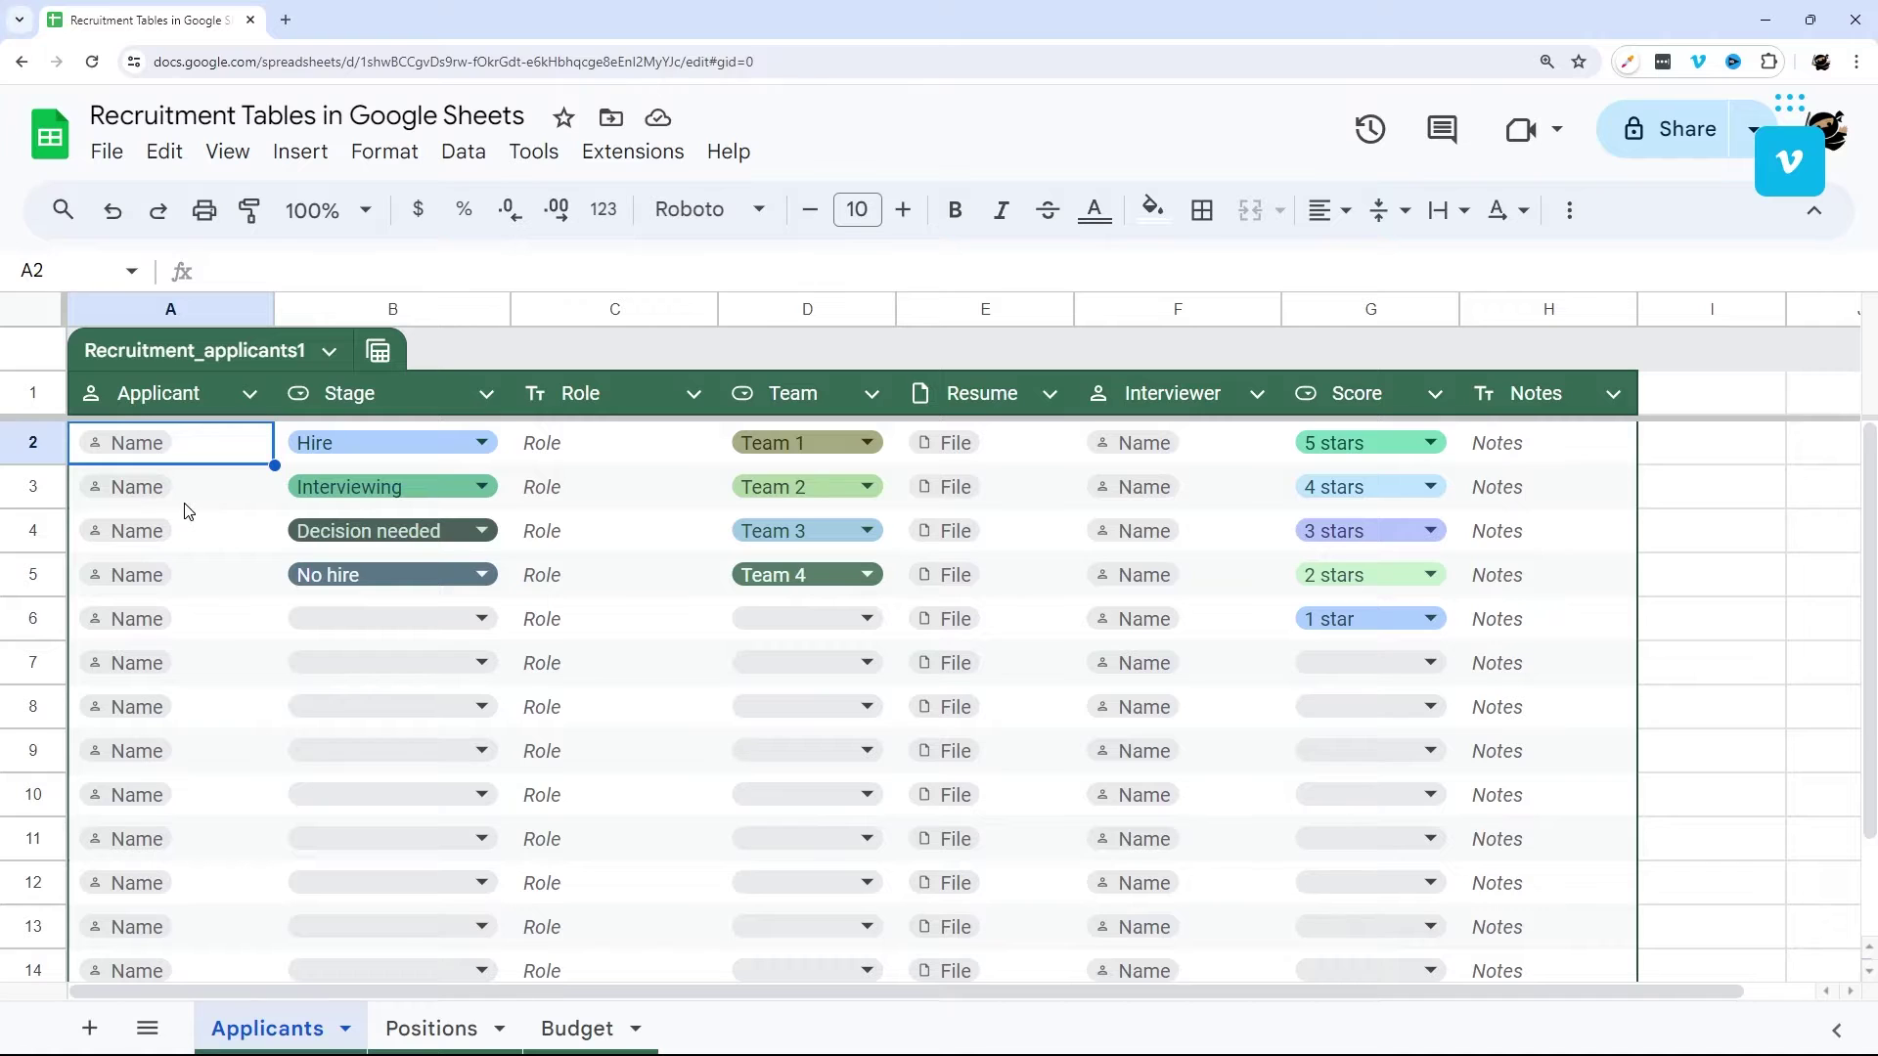
Inspect the row 2 Stage and Team chips and the Role column cells.
click(479, 445)
click(482, 445)
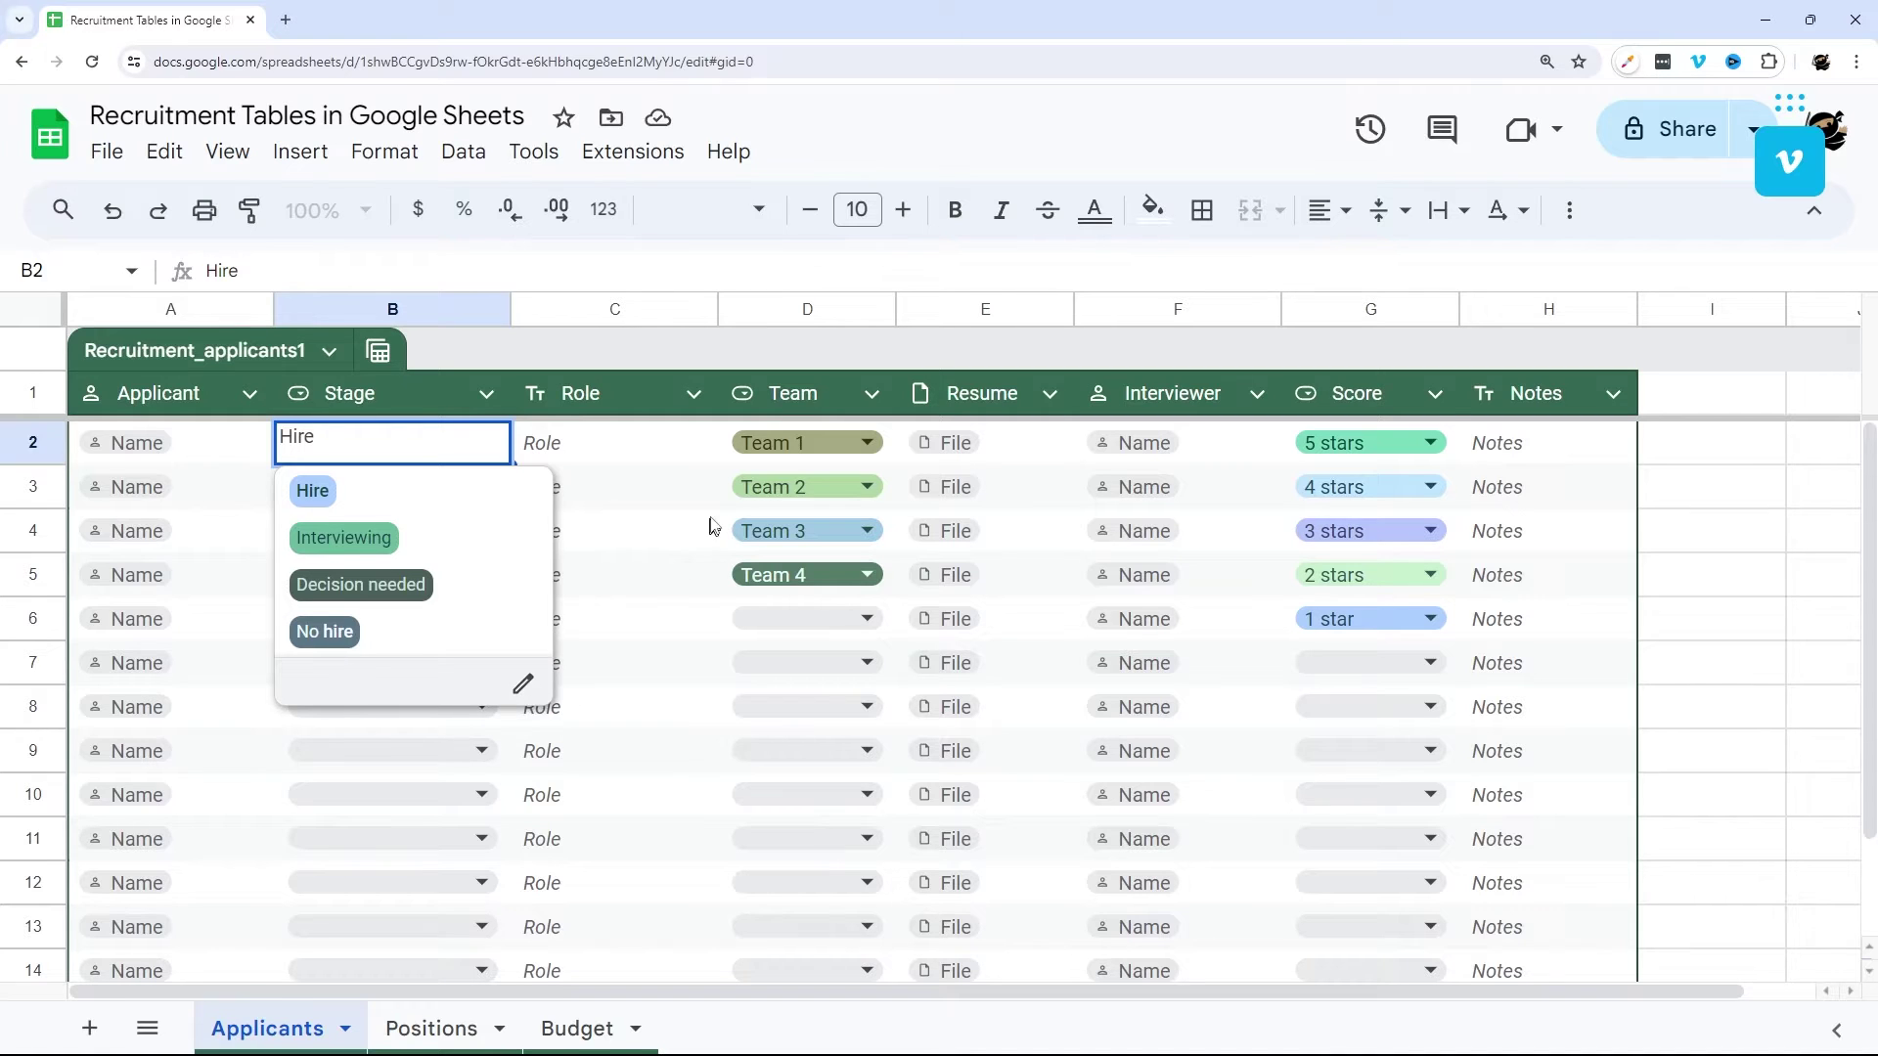
drag(599, 427, 600, 764)
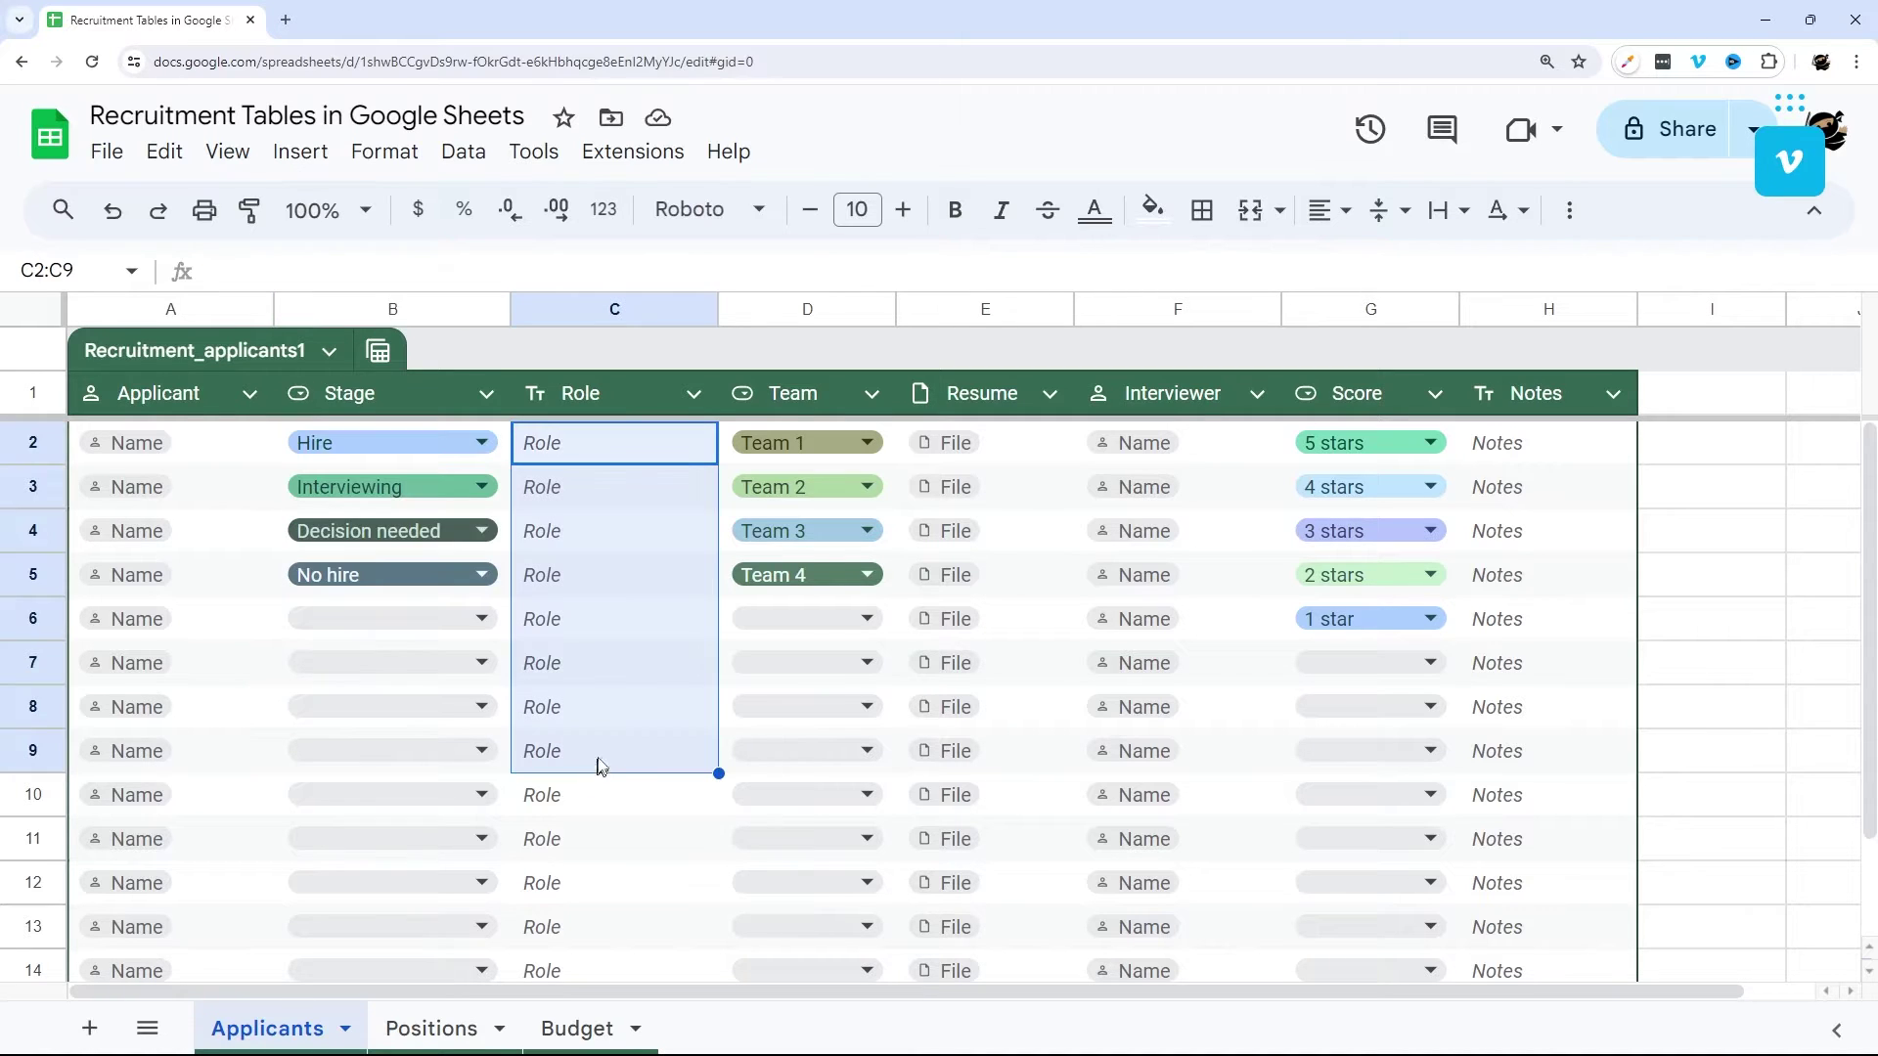
click(868, 443)
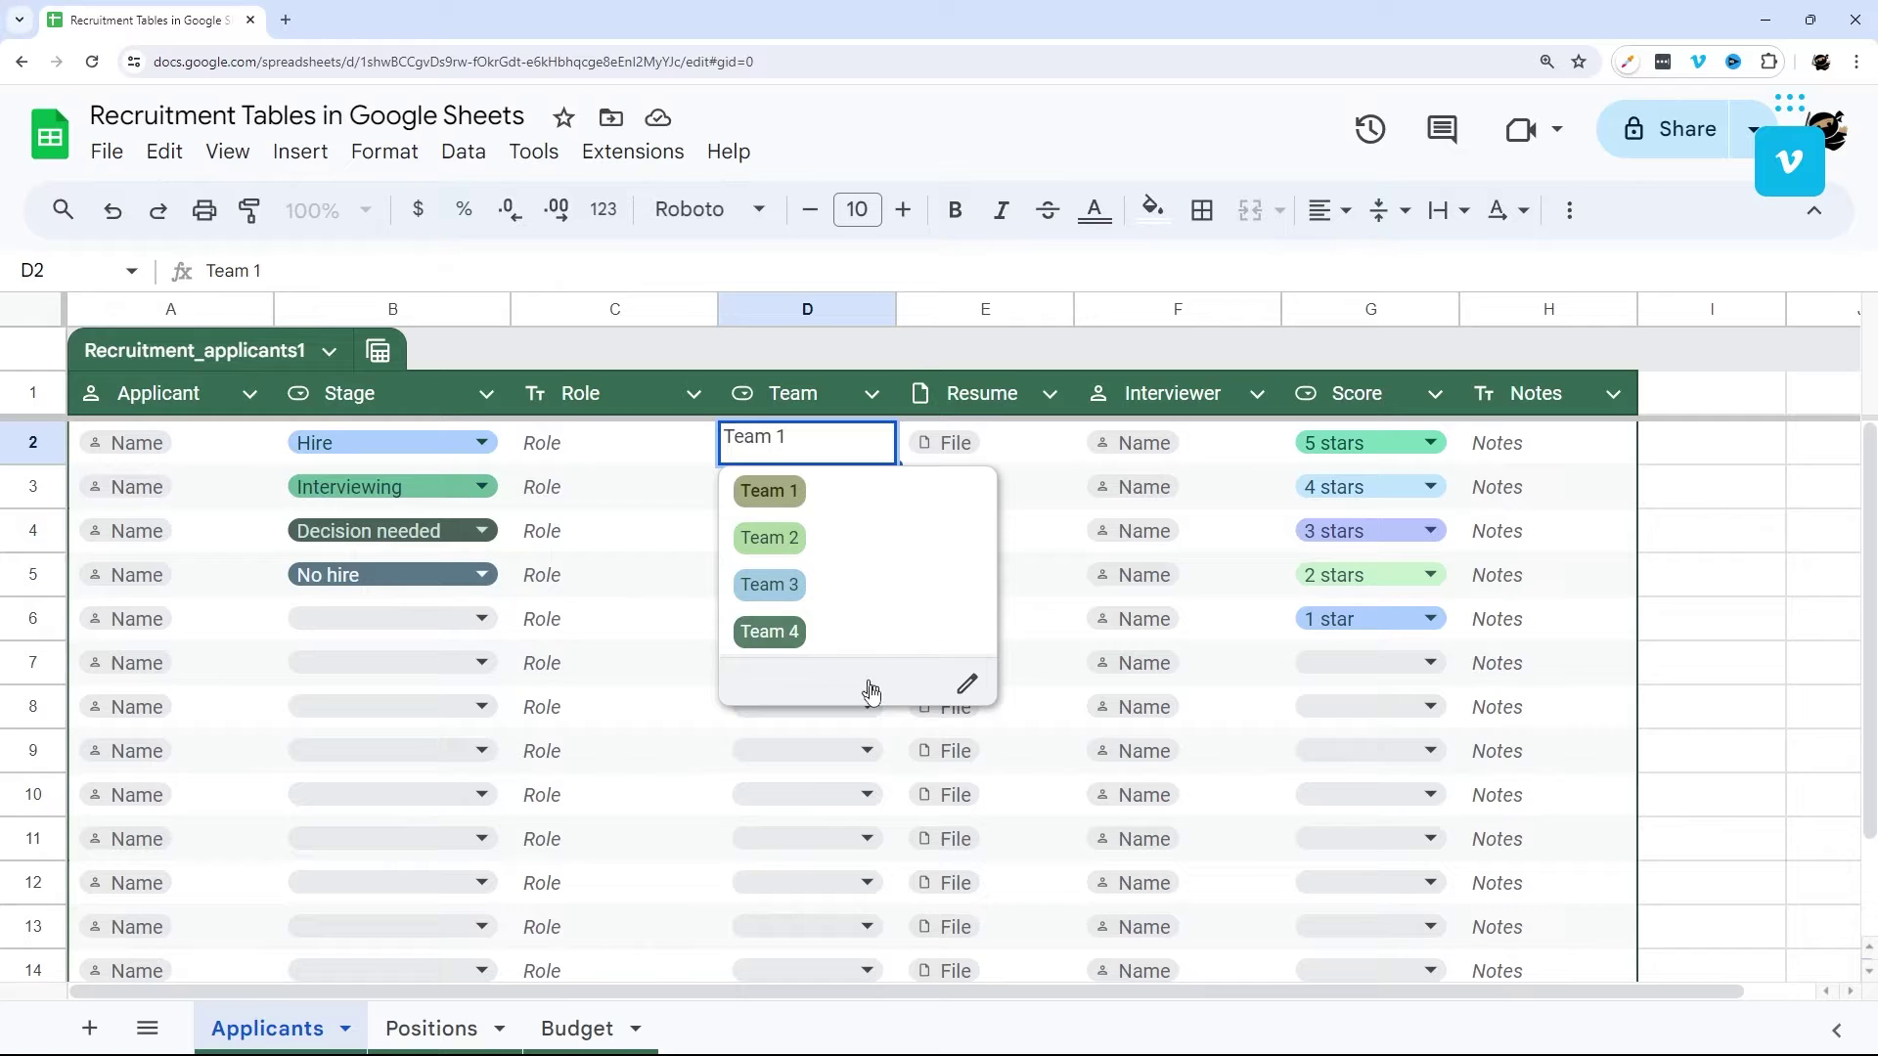
click(1022, 440)
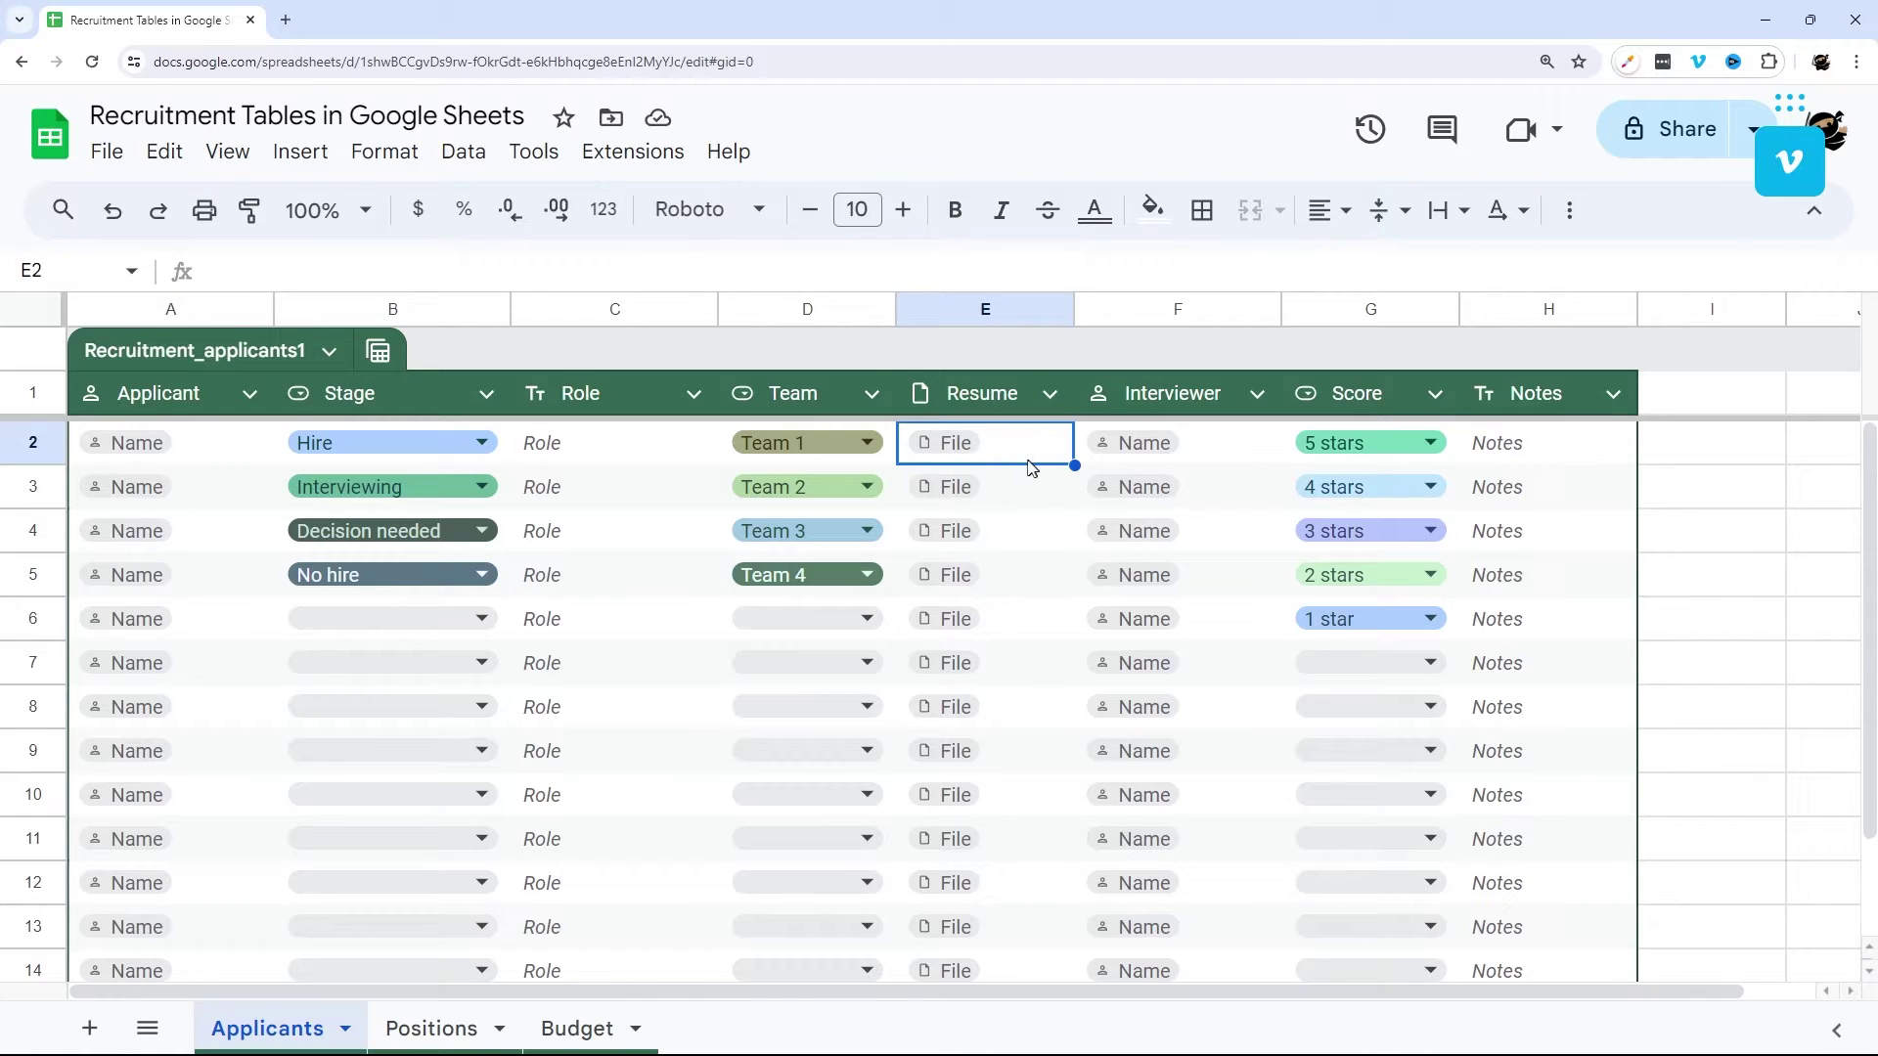
Review the Interviewer, Score and Notes columns, then switch to the Positions sheet.
click(1214, 449)
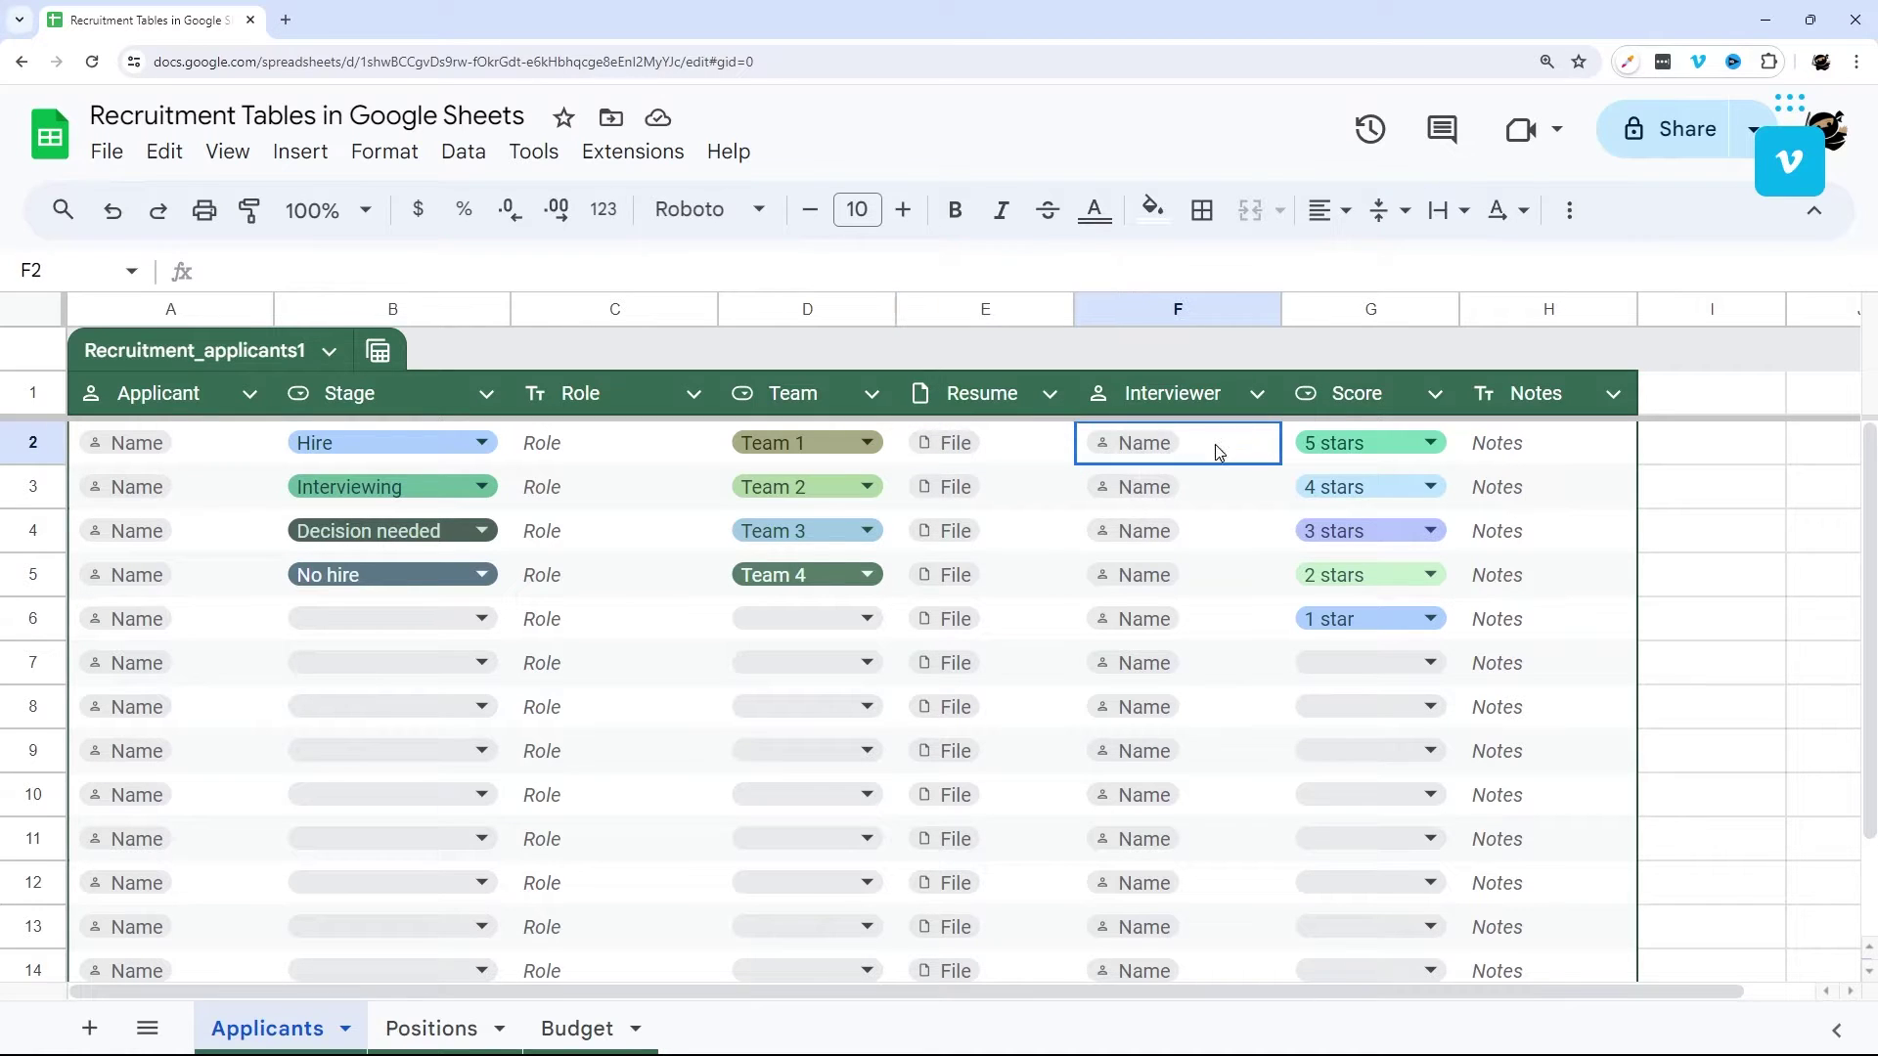
drag(1215, 444, 1223, 753)
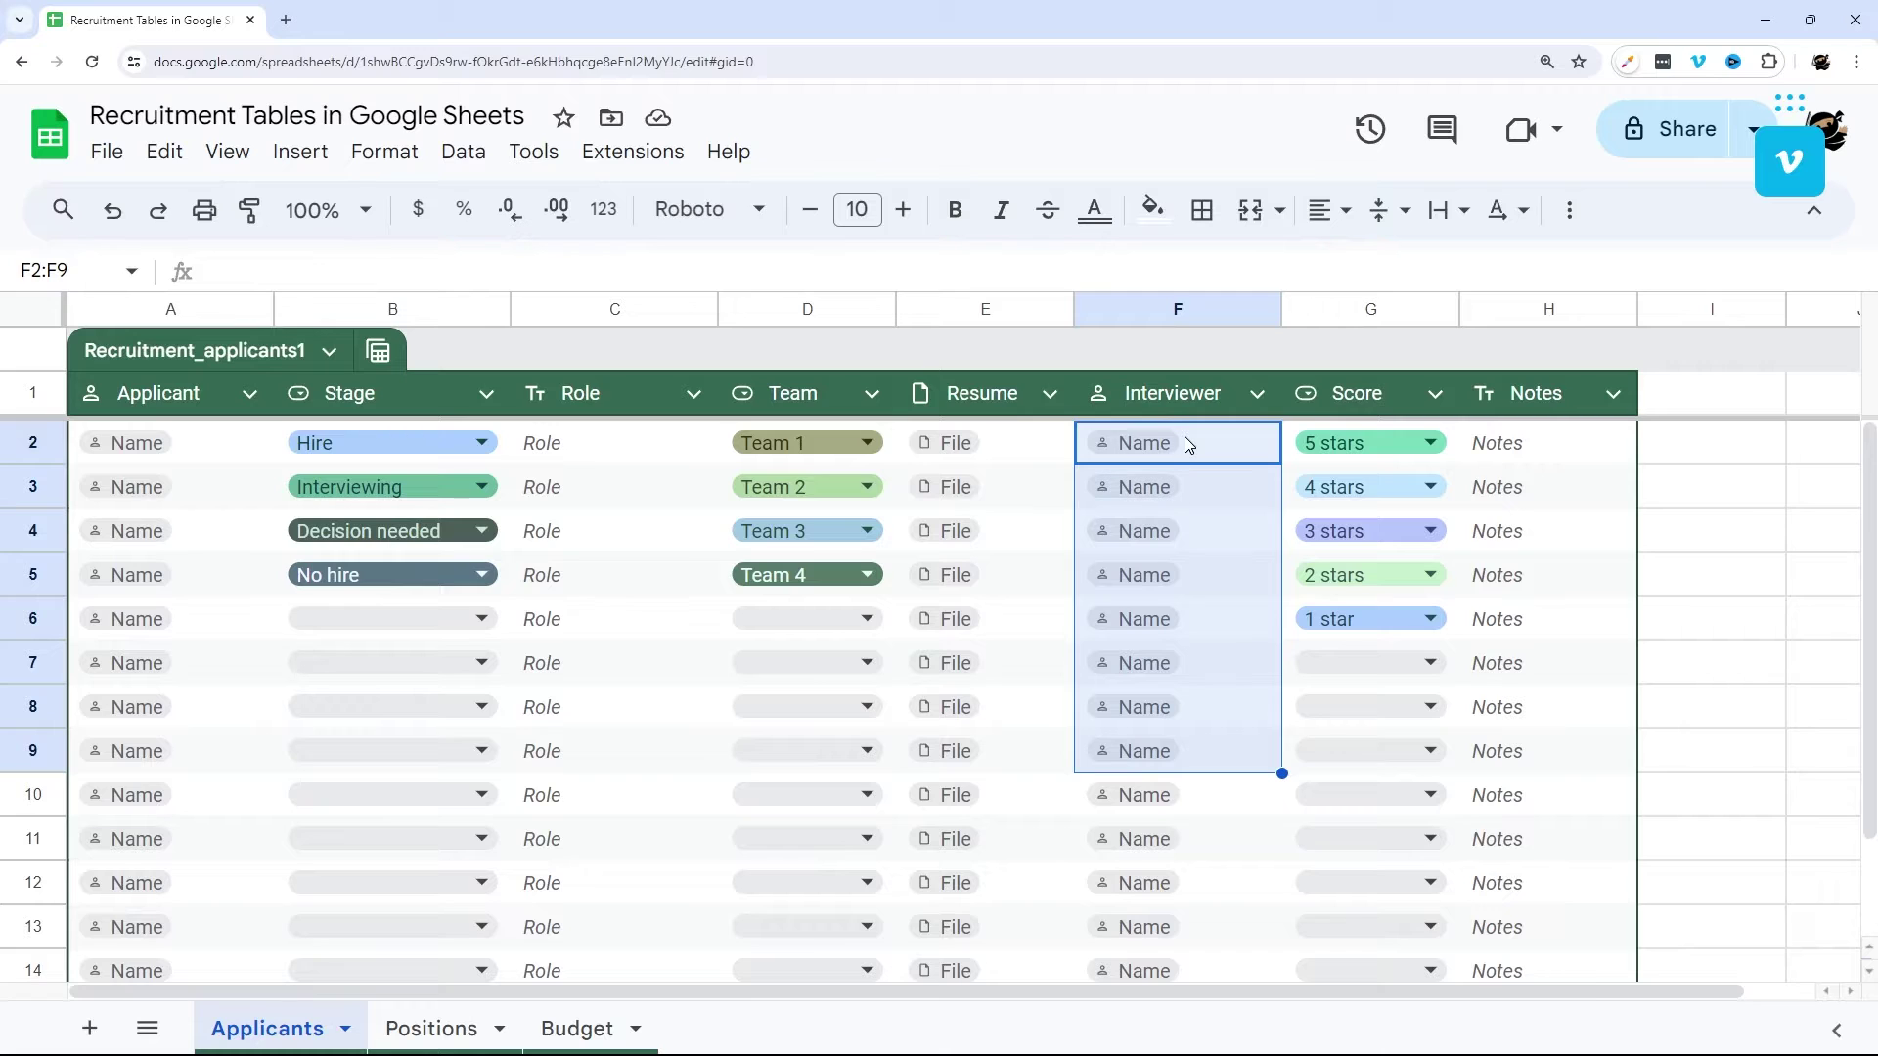
click(1405, 443)
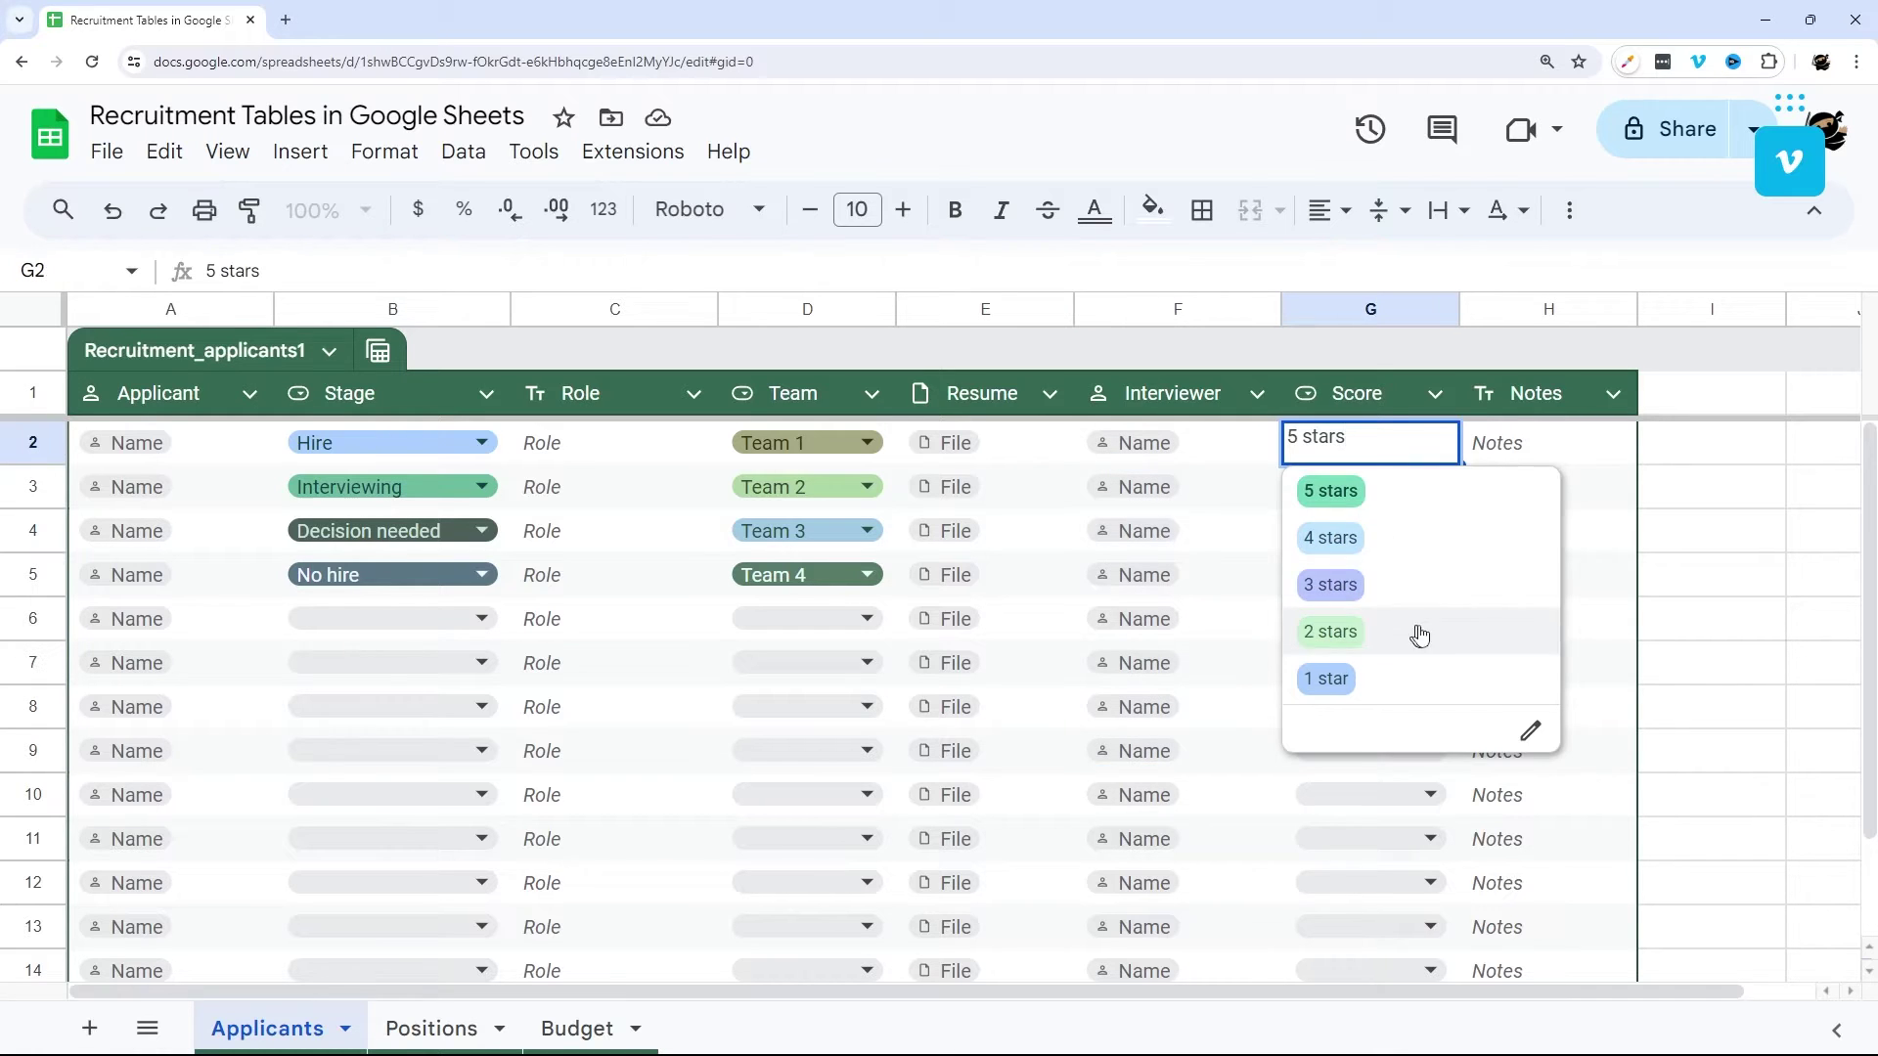
click(1532, 445)
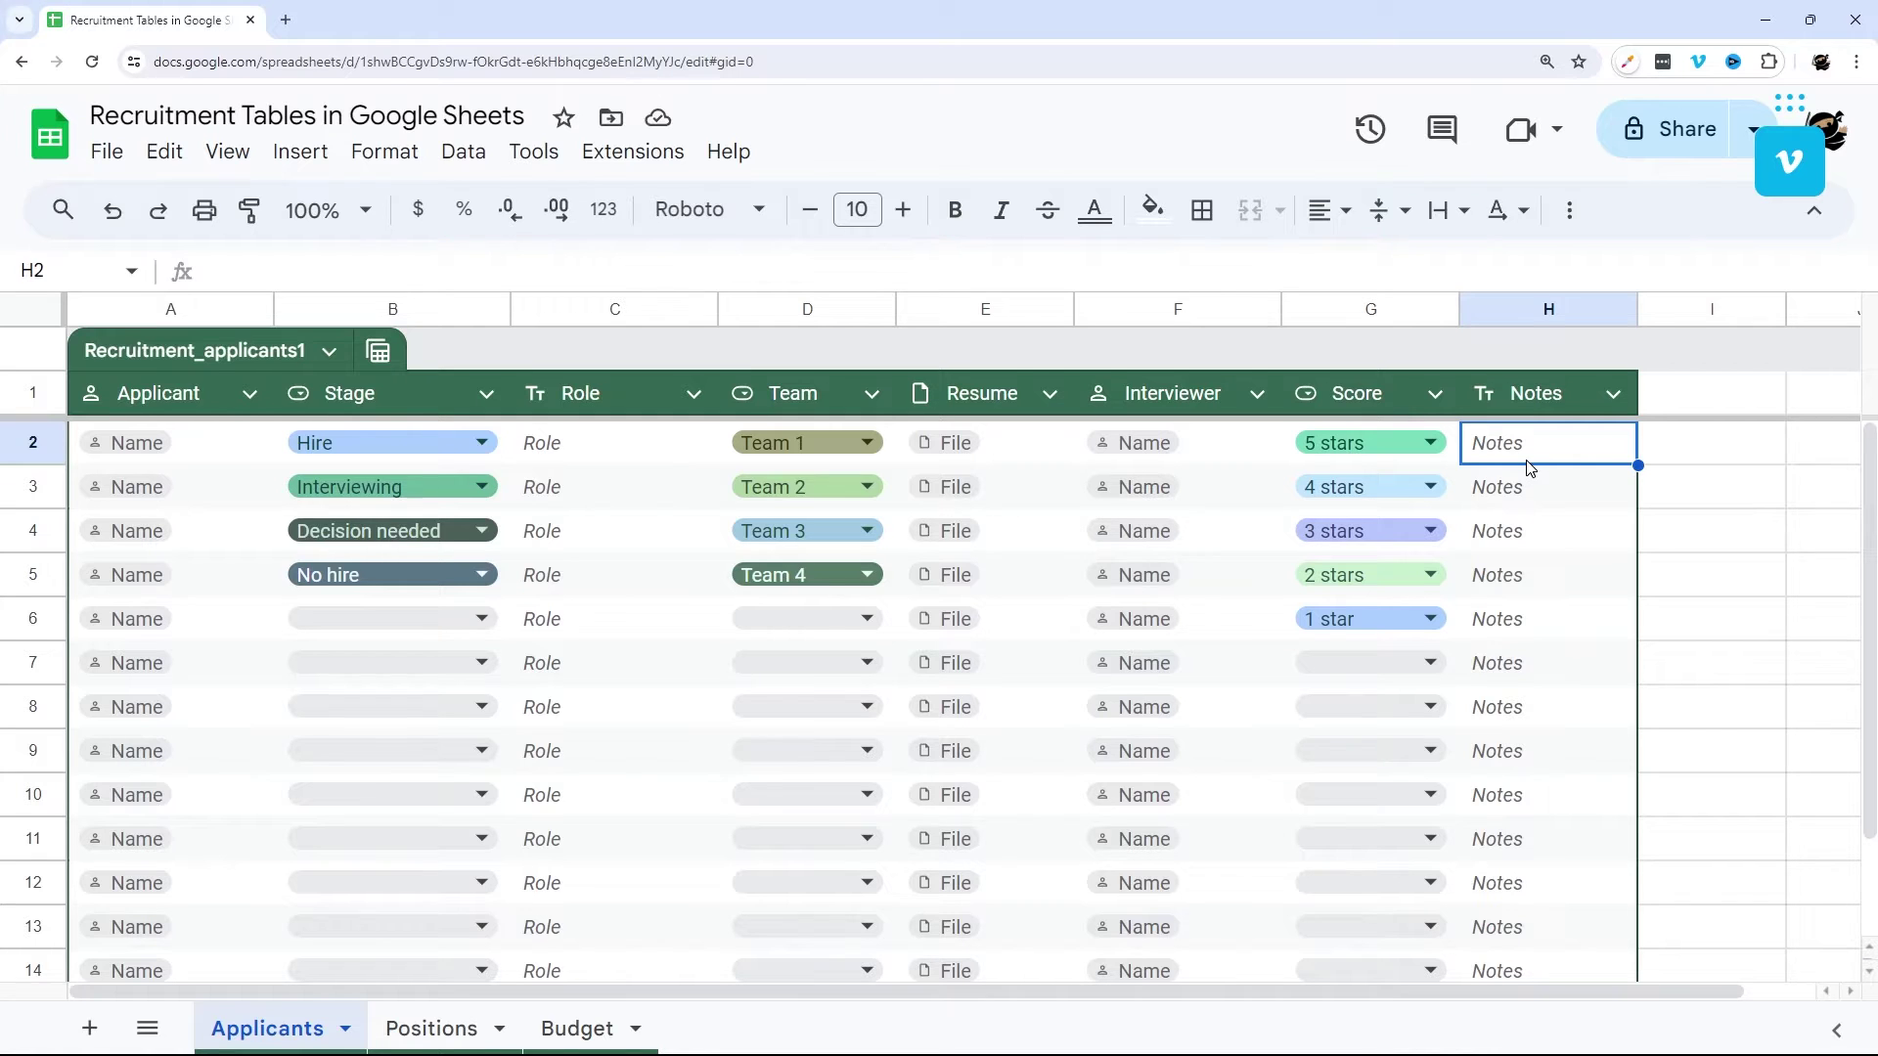
drag(1531, 467, 1467, 880)
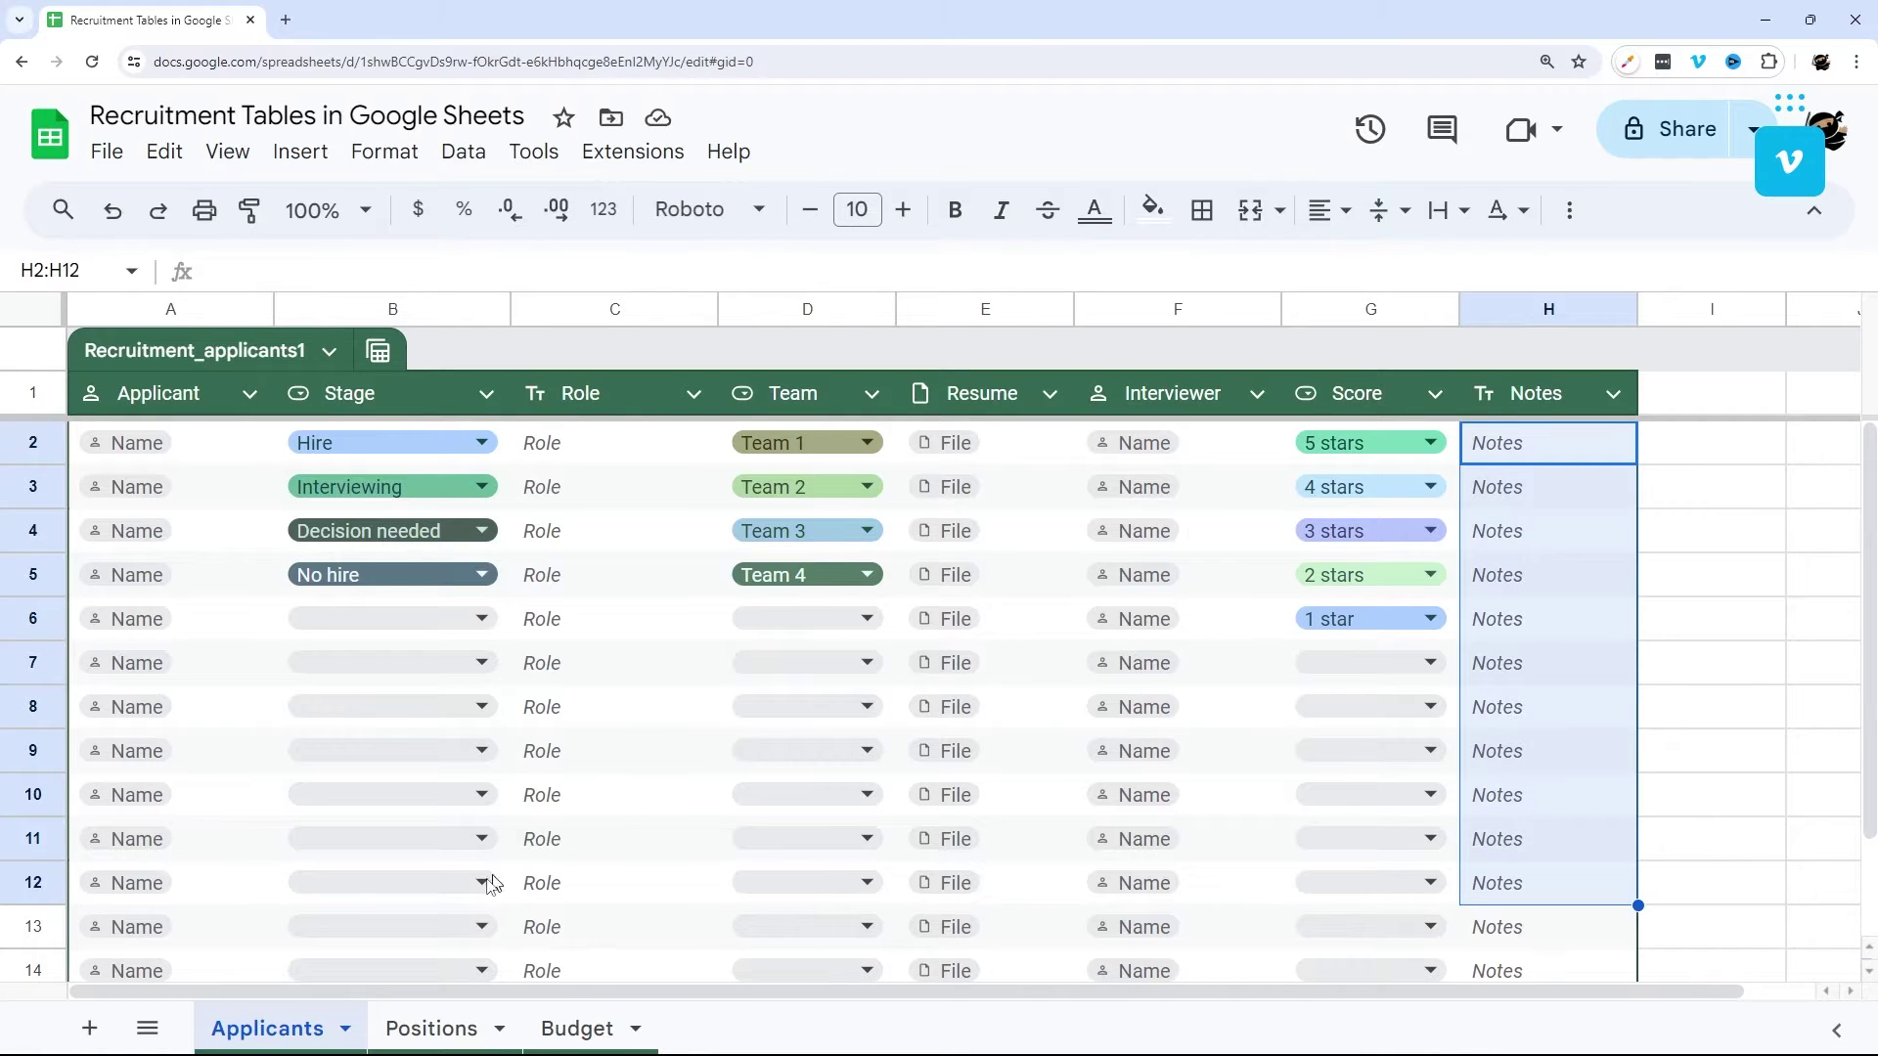
click(429, 1029)
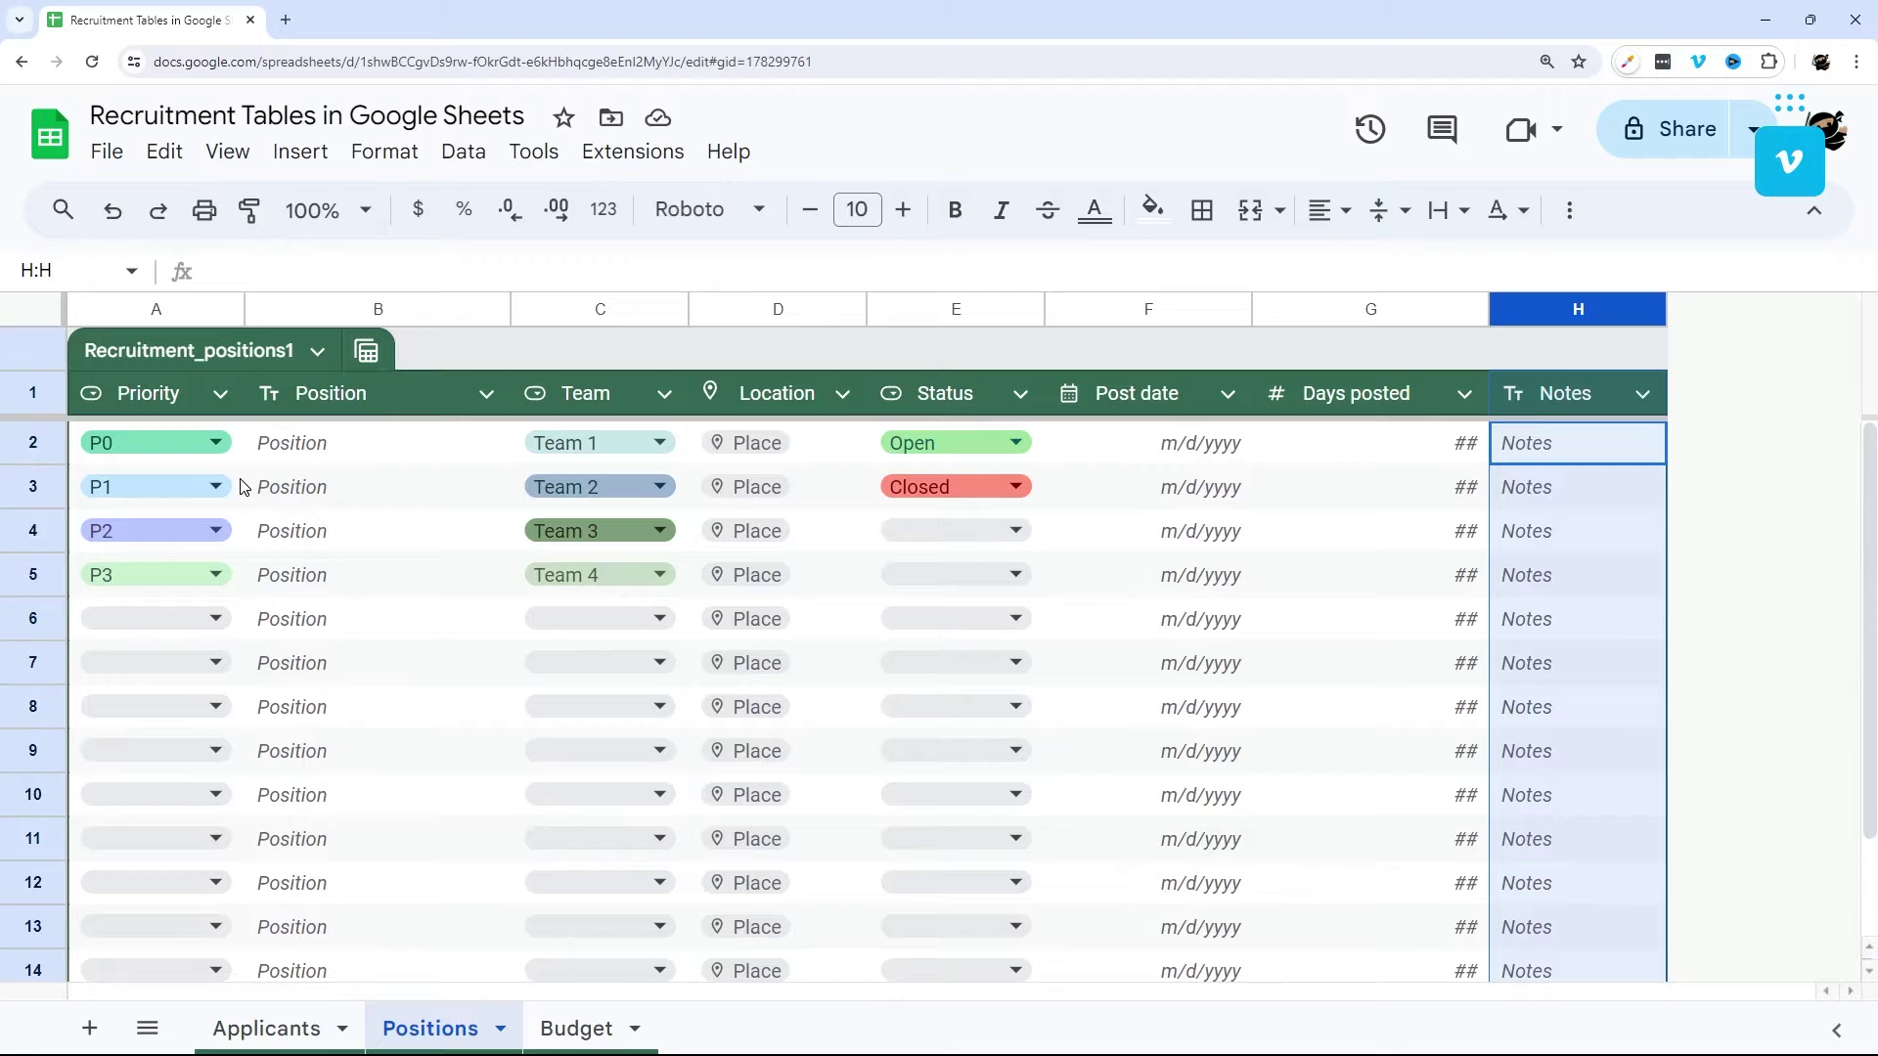
click(179, 438)
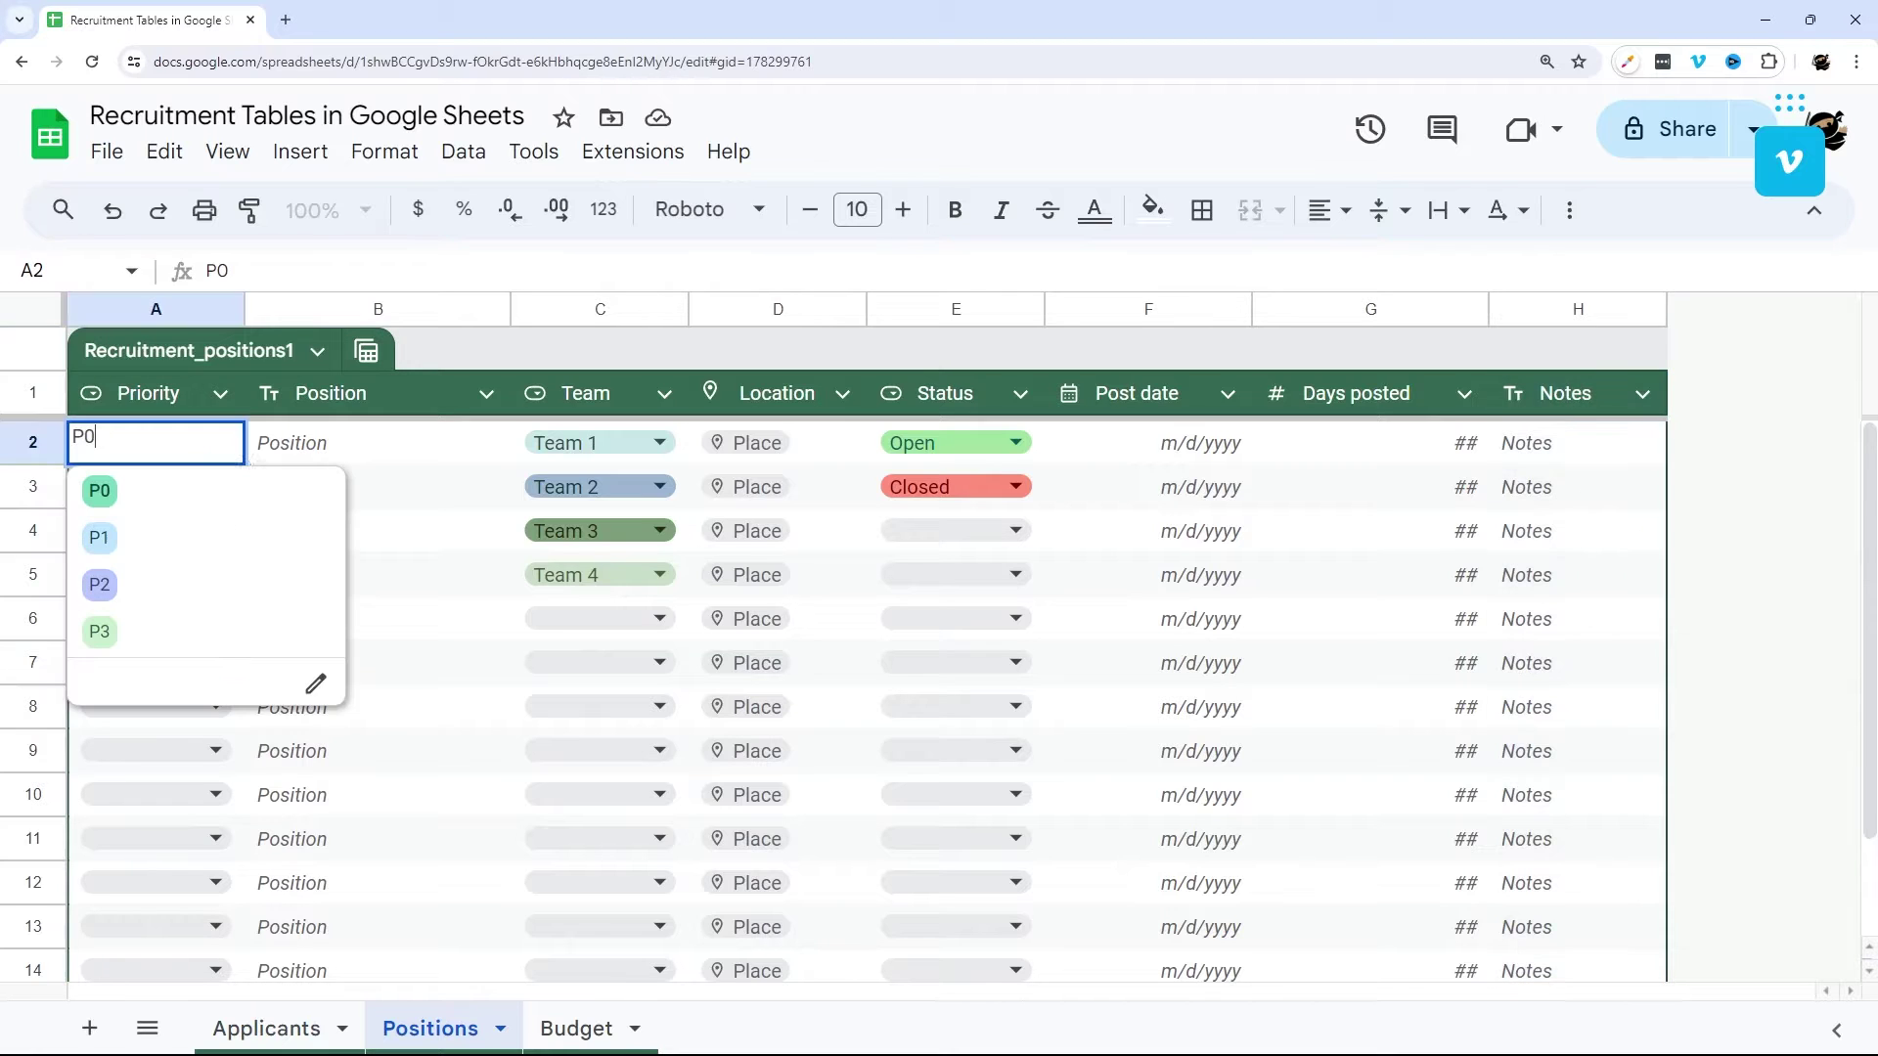
click(396, 445)
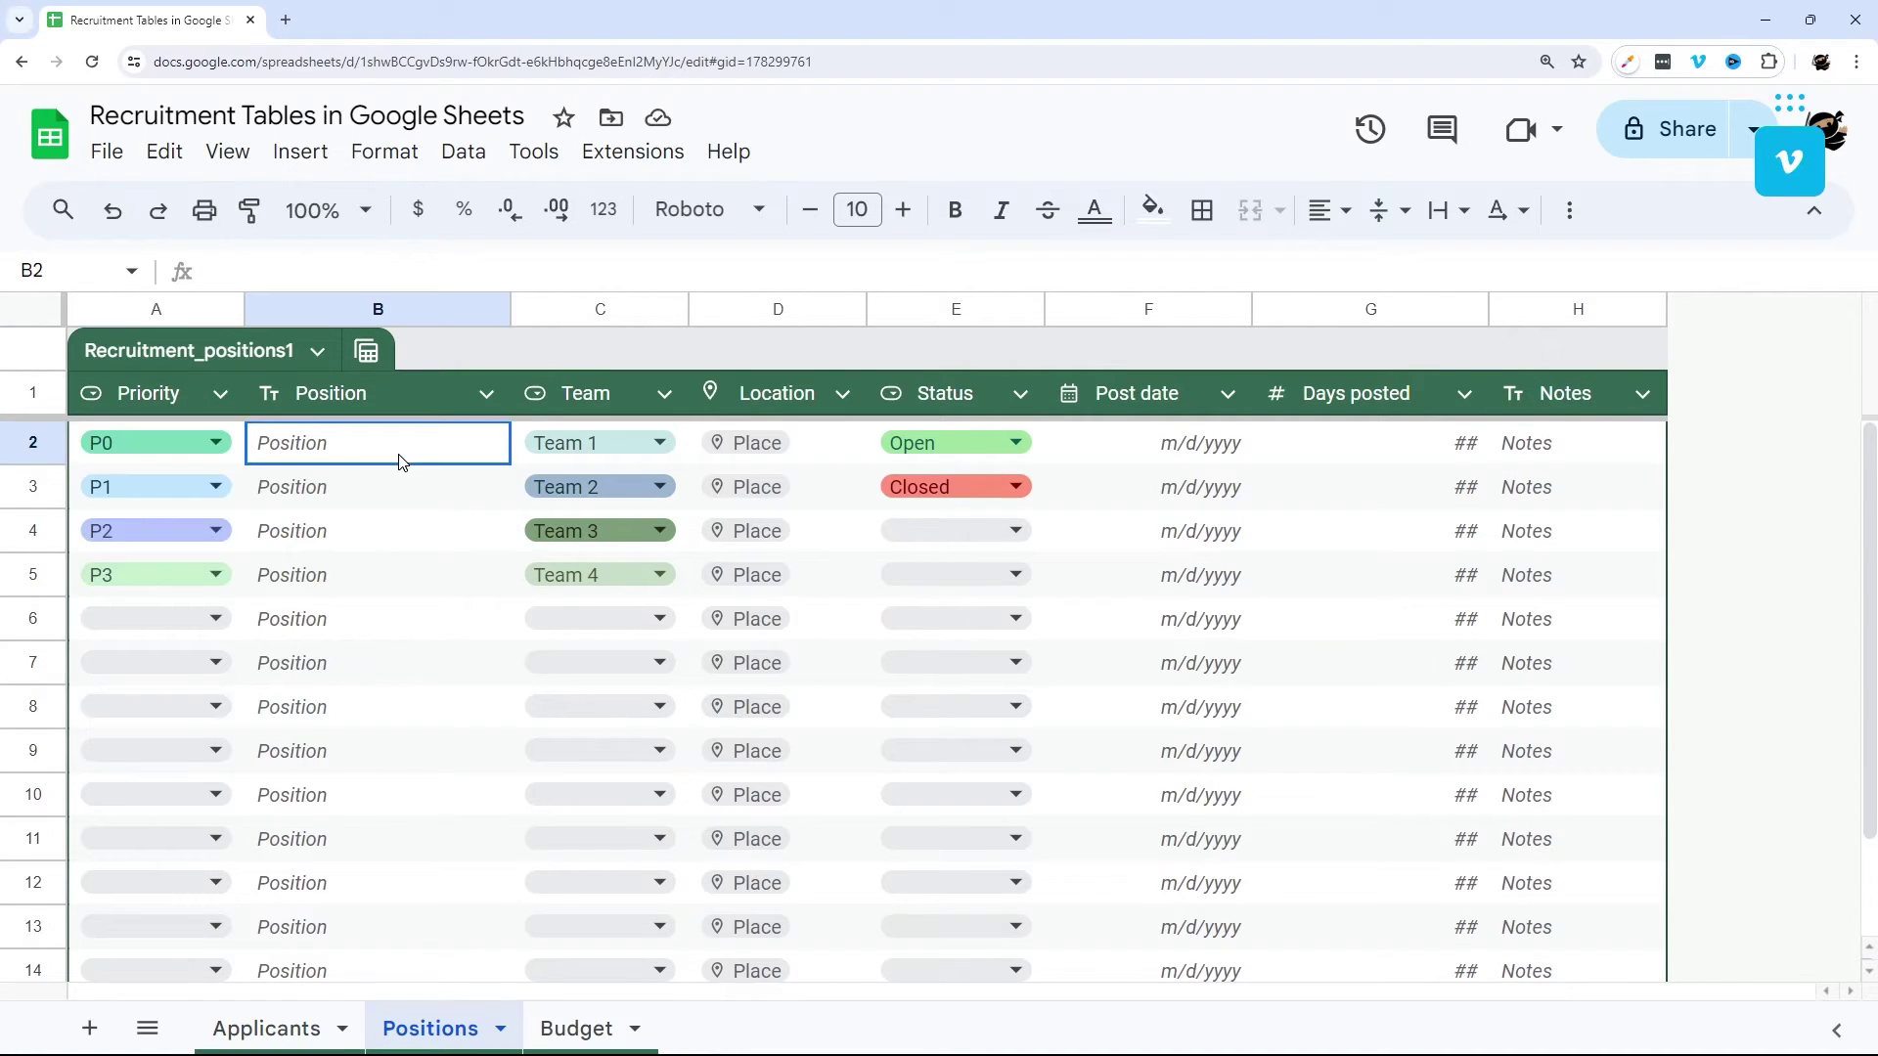
click(653, 444)
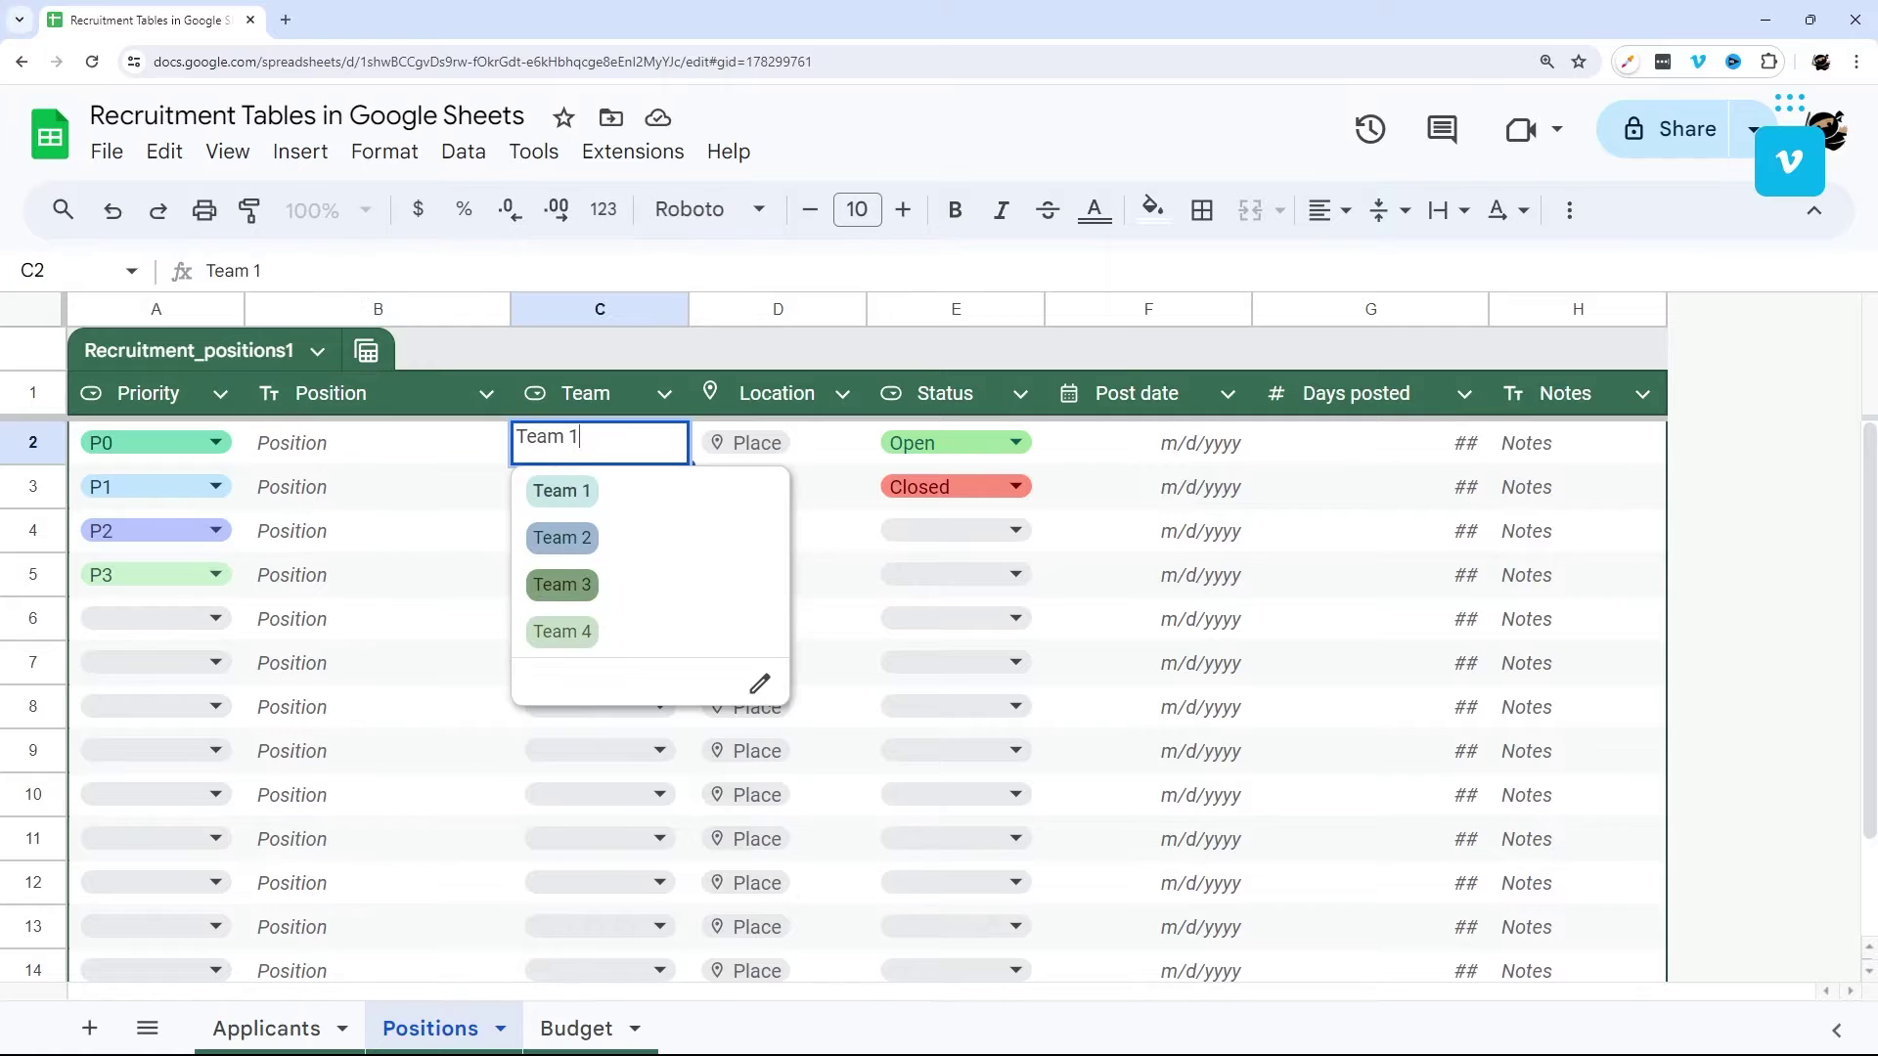
click(739, 445)
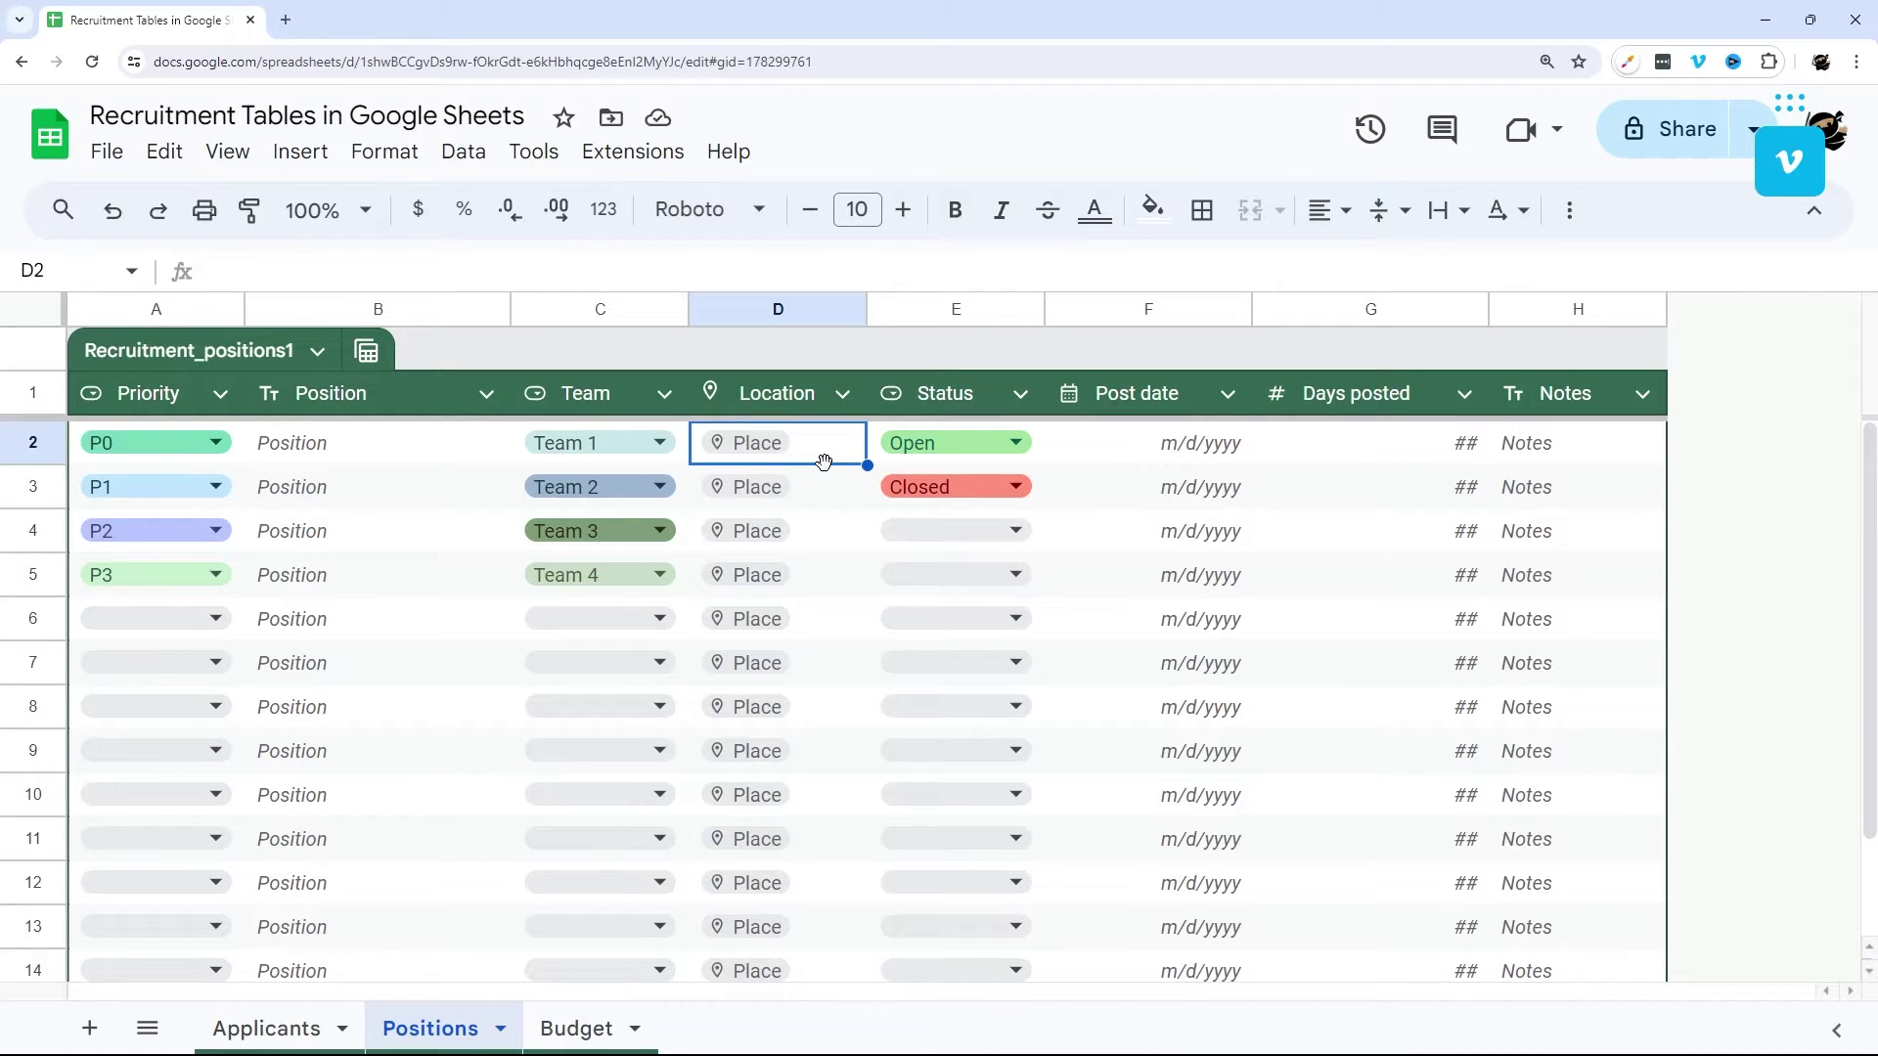
text(@Rome)
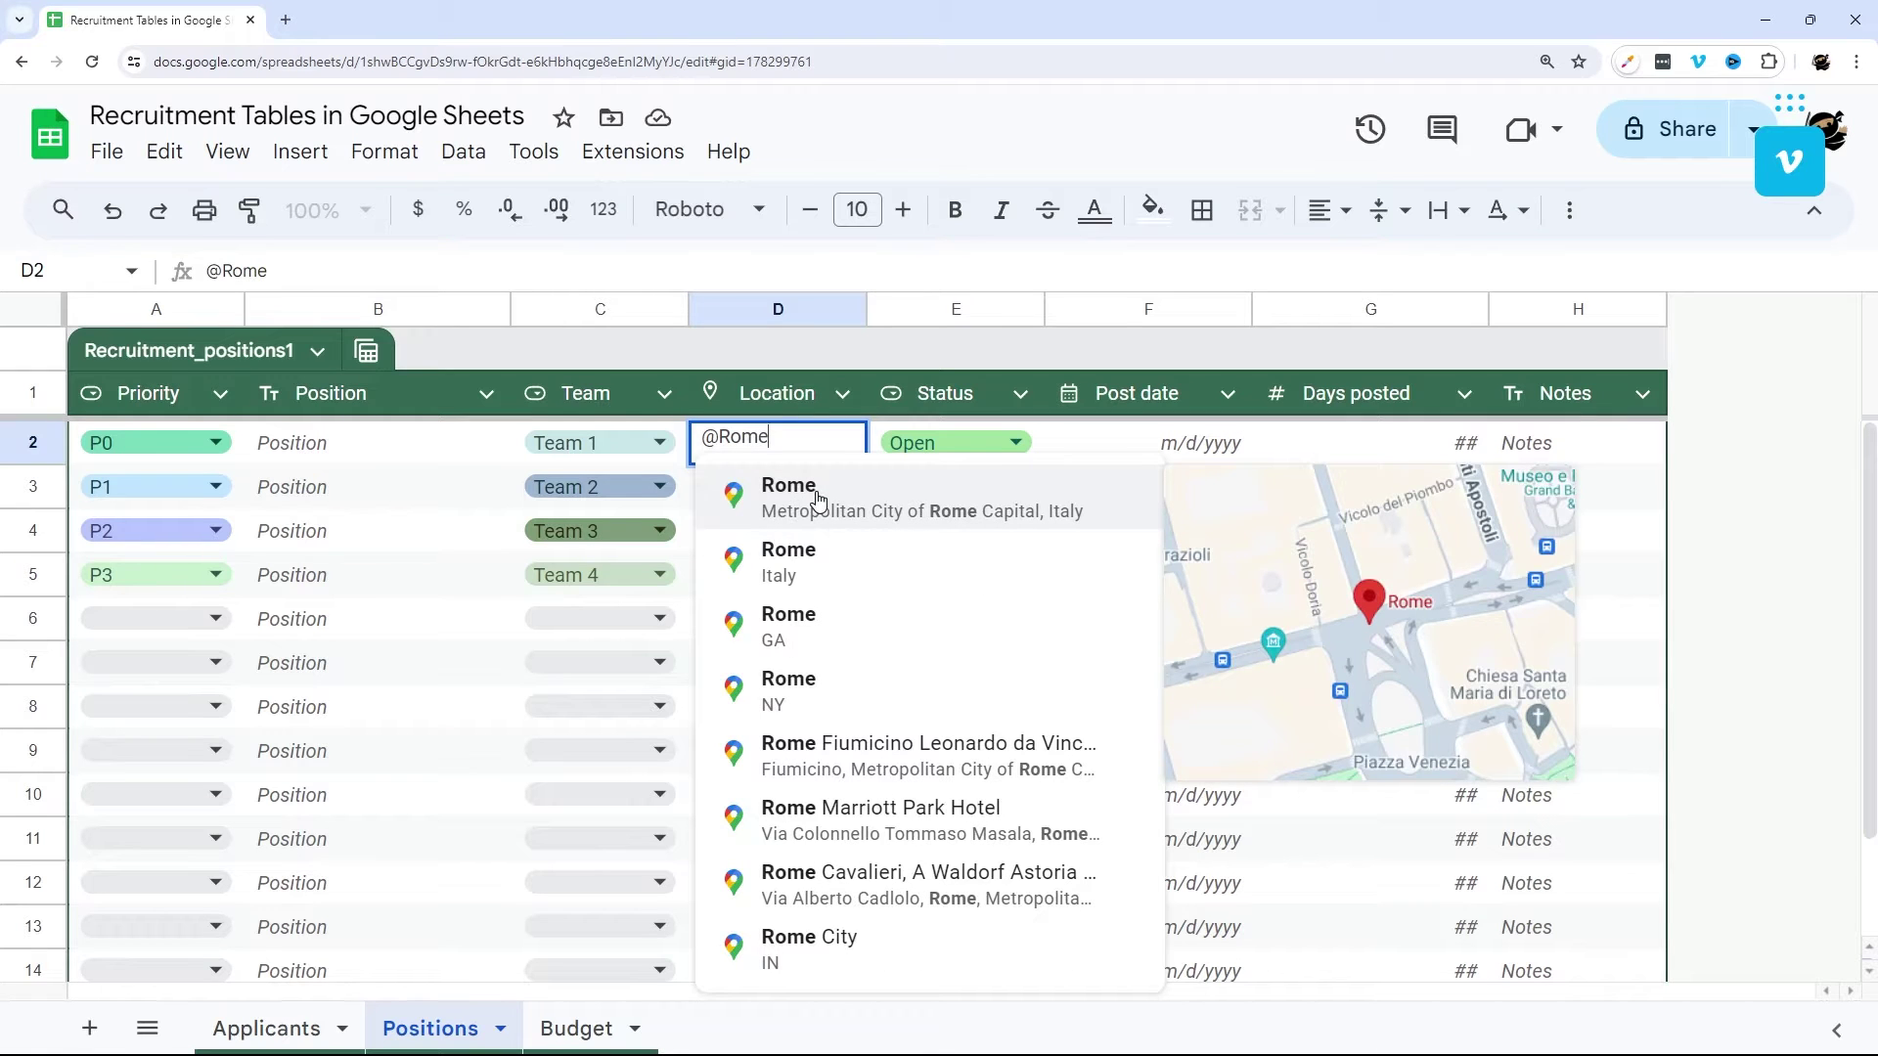
text(`)
key(Escape)
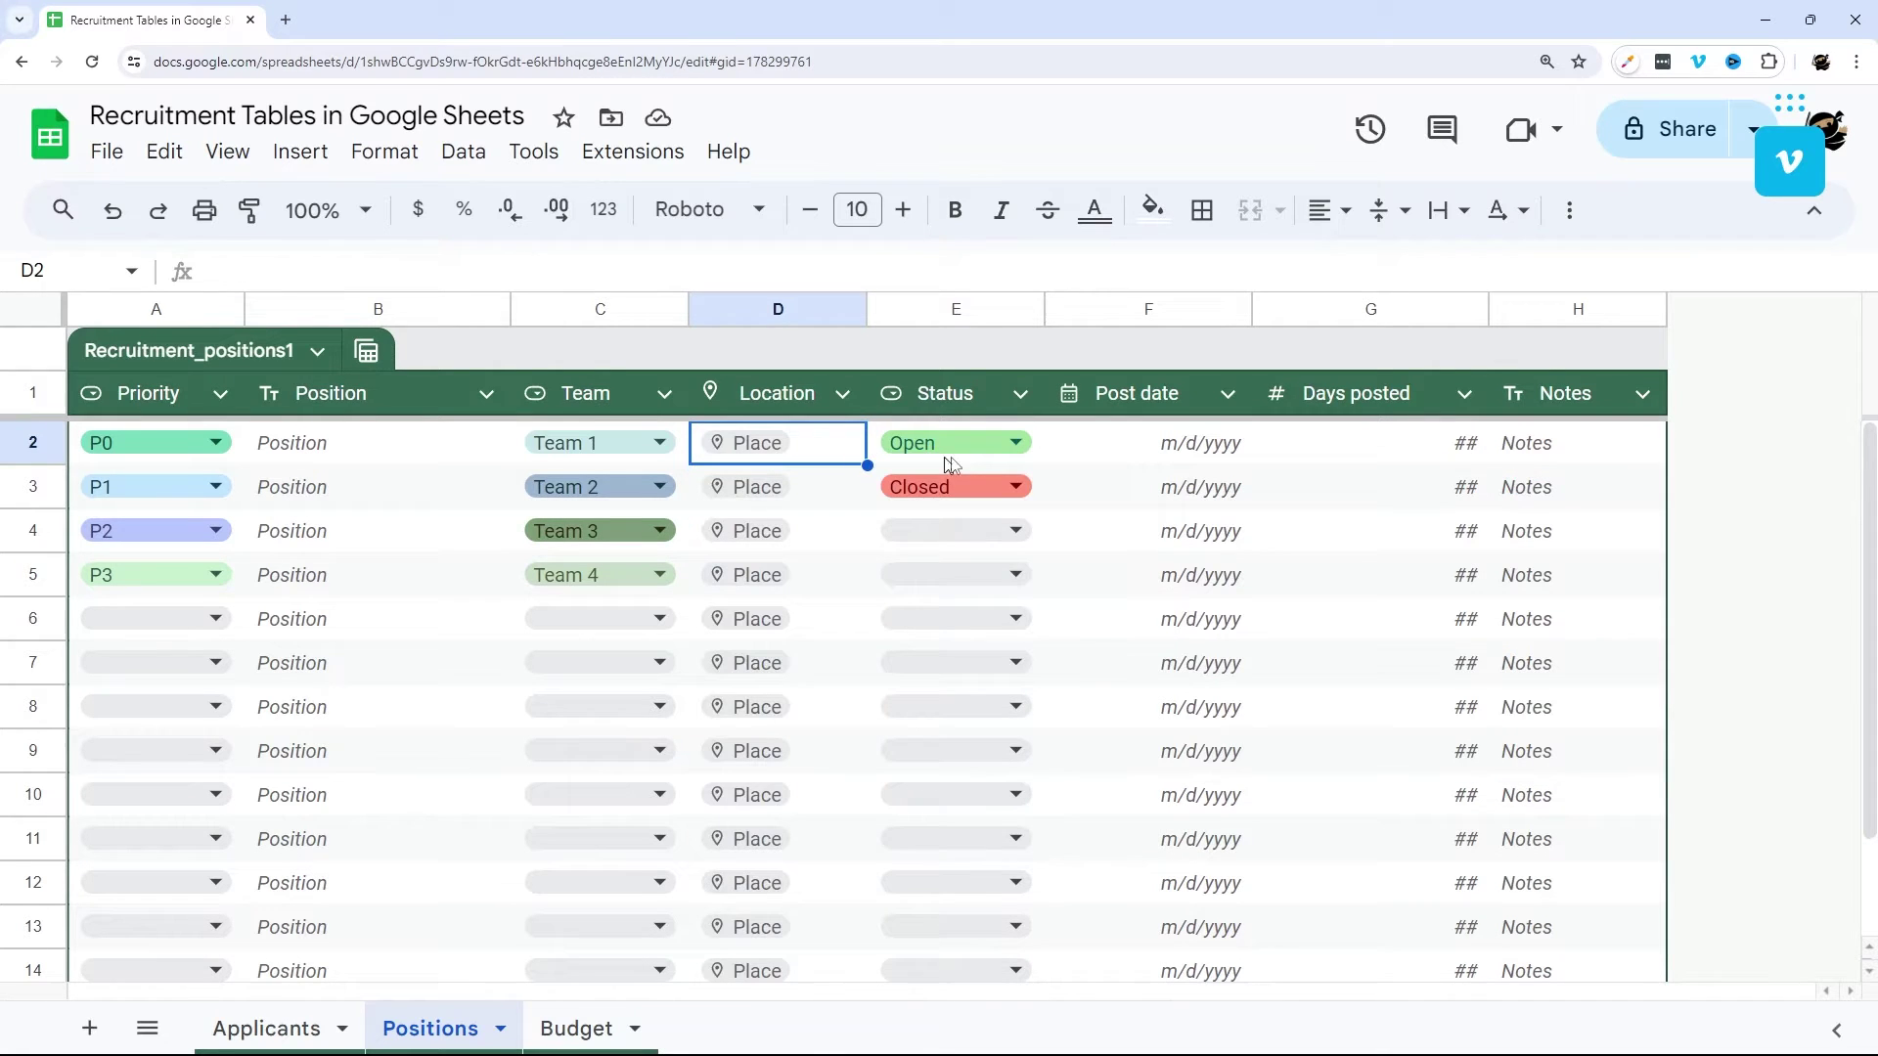
Check the Open Status chip and Post date, Days posted and Notes cells, then open Budget.
click(947, 460)
key(Return)
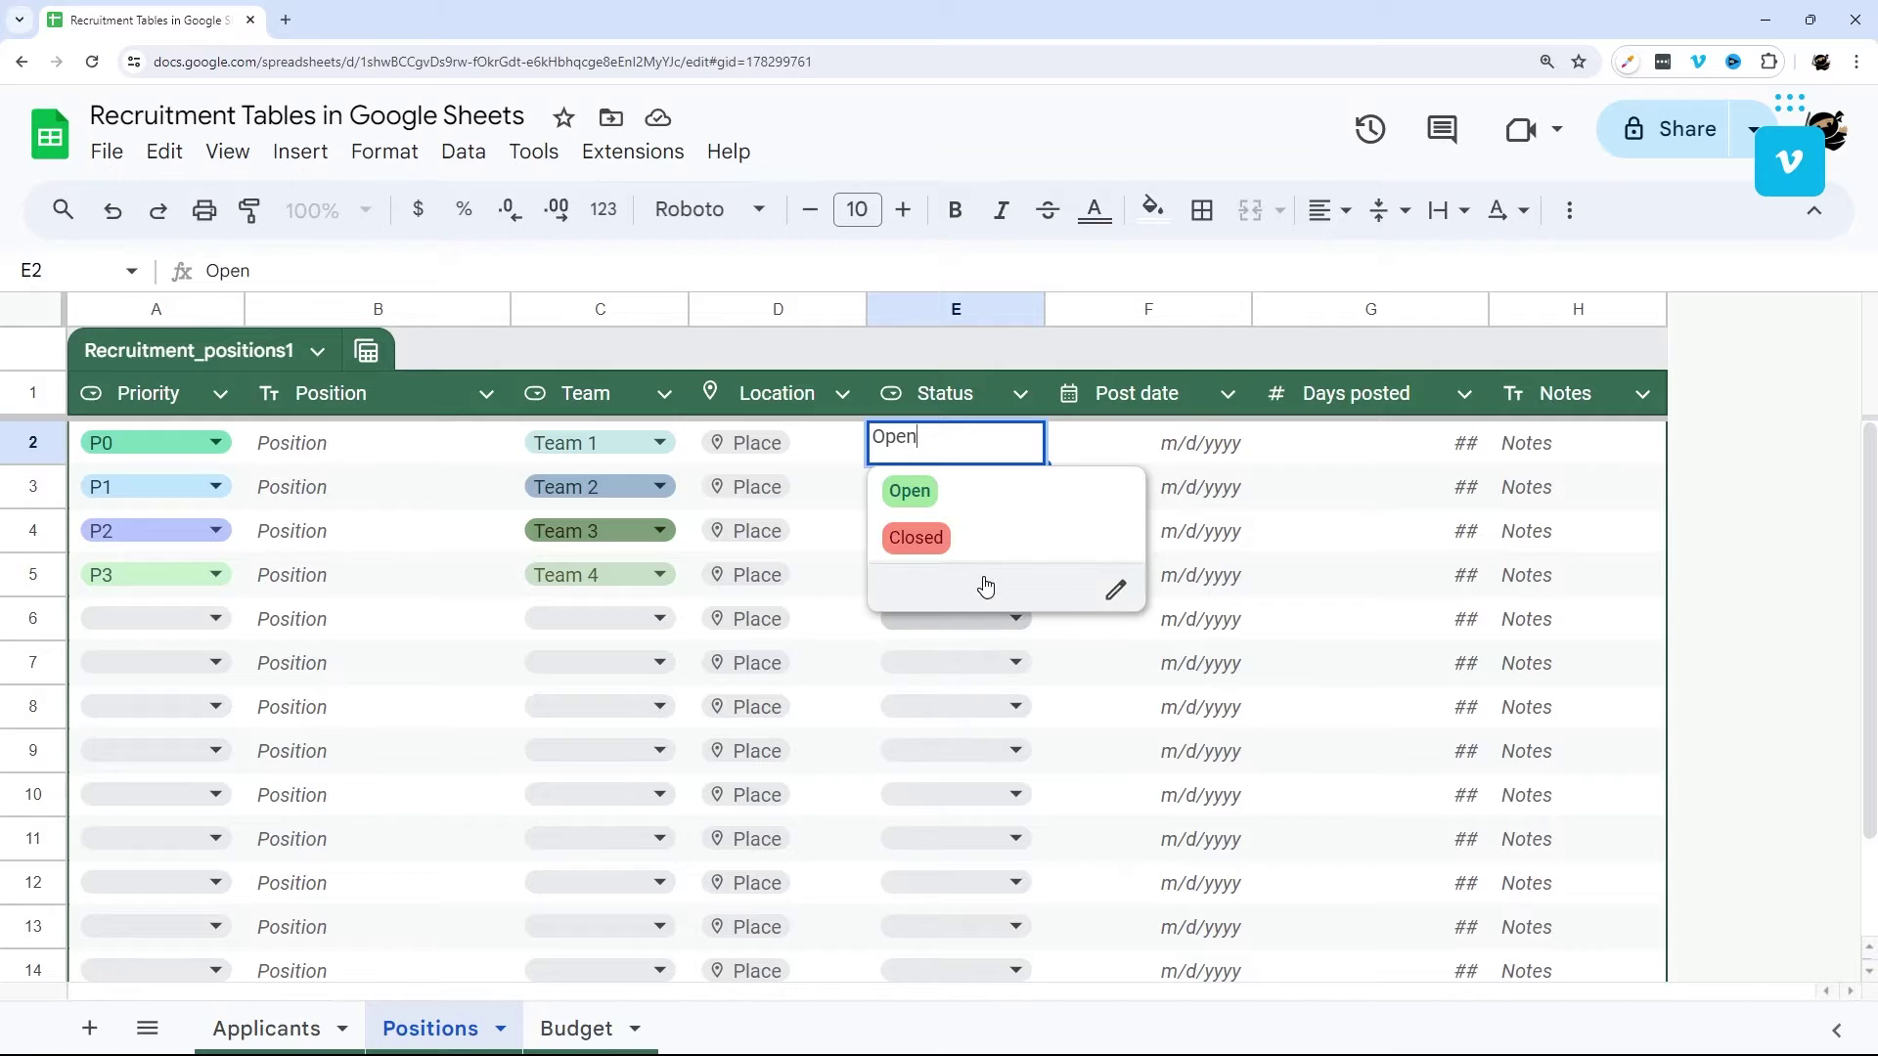
click(1213, 450)
drag(1213, 450, 1213, 794)
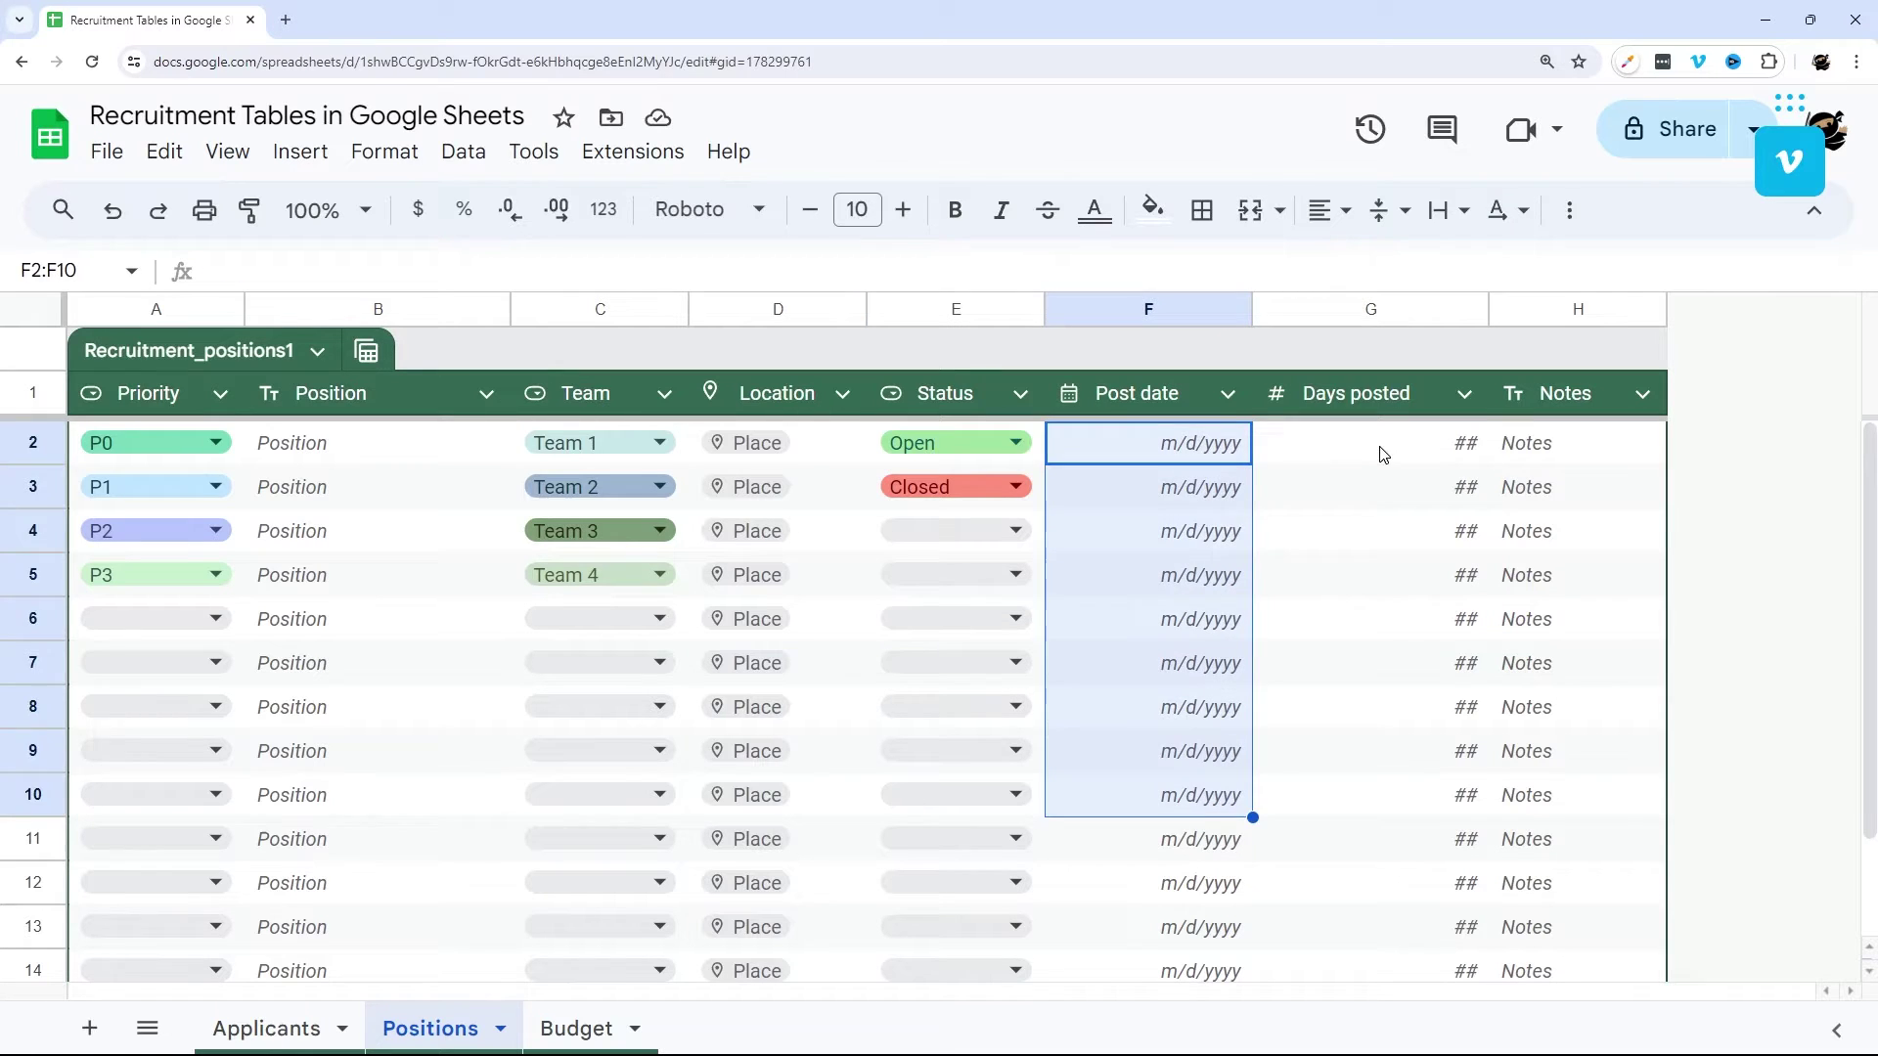
drag(1383, 449, 1417, 717)
drag(1594, 443, 1555, 749)
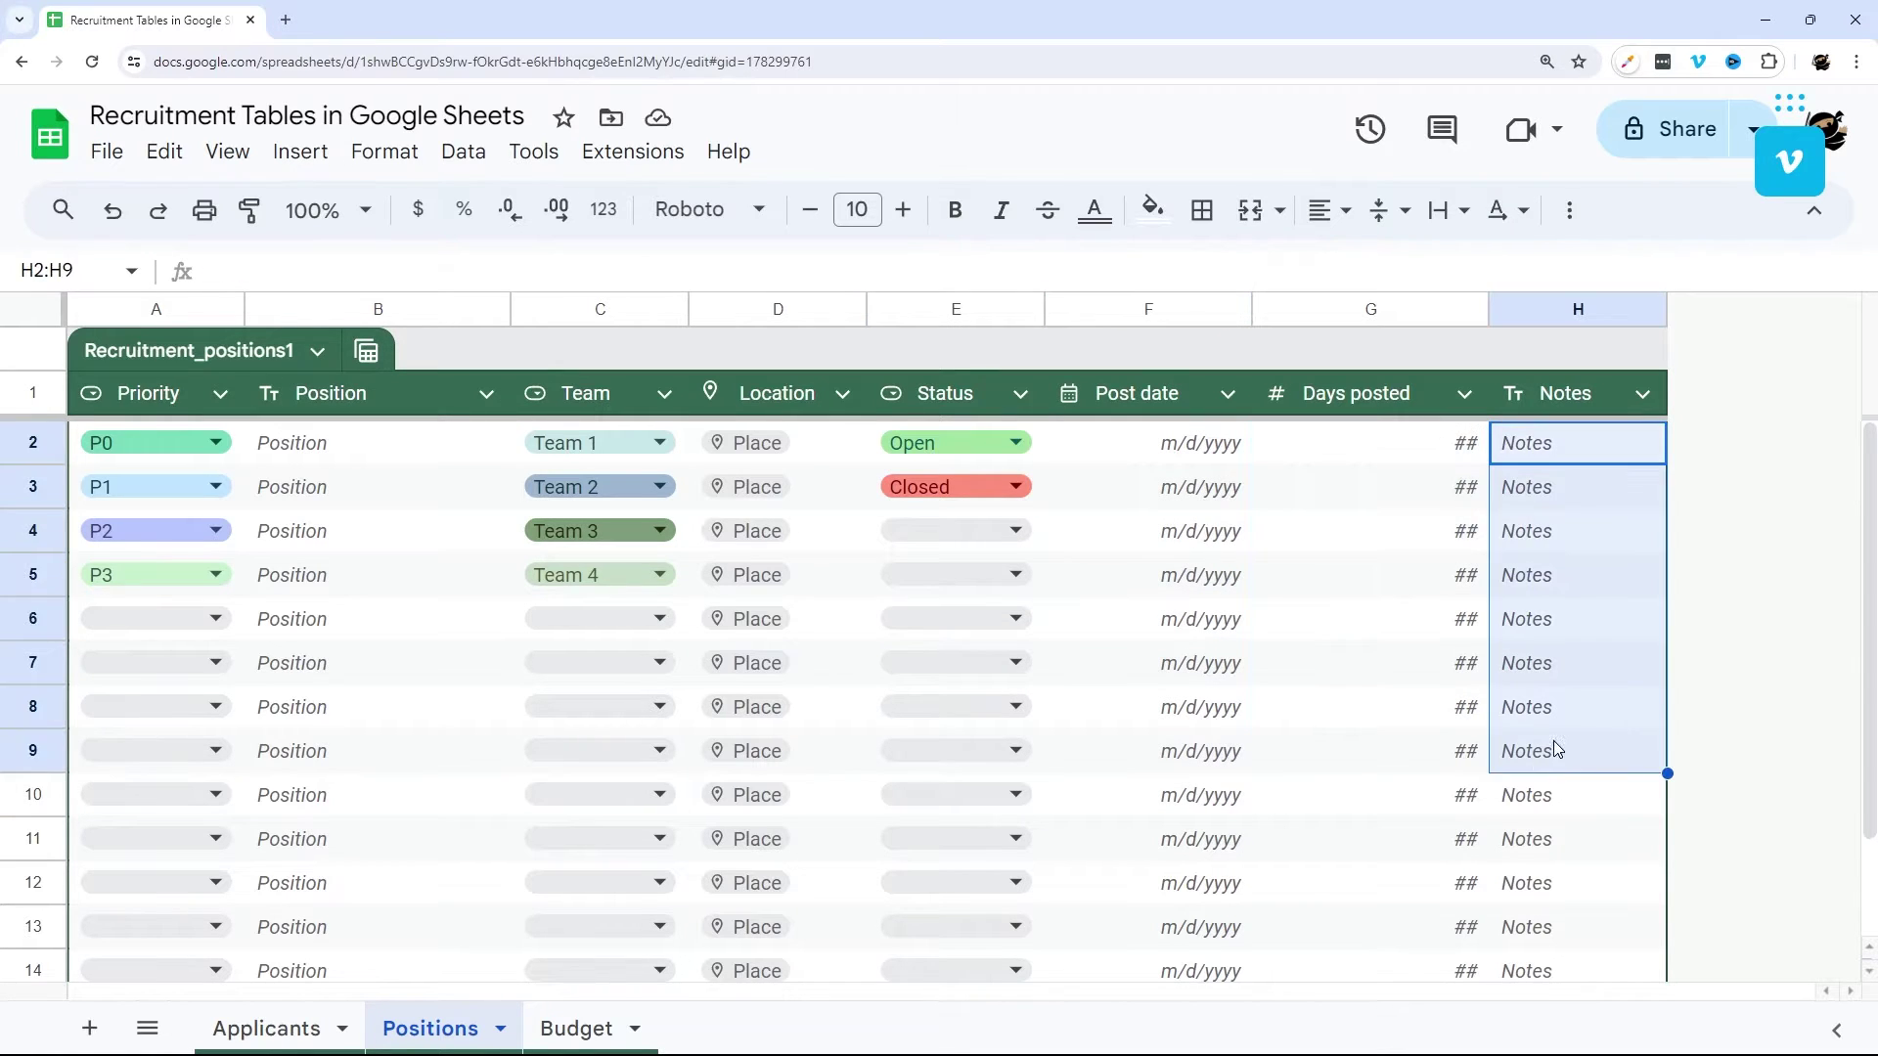
click(602, 1037)
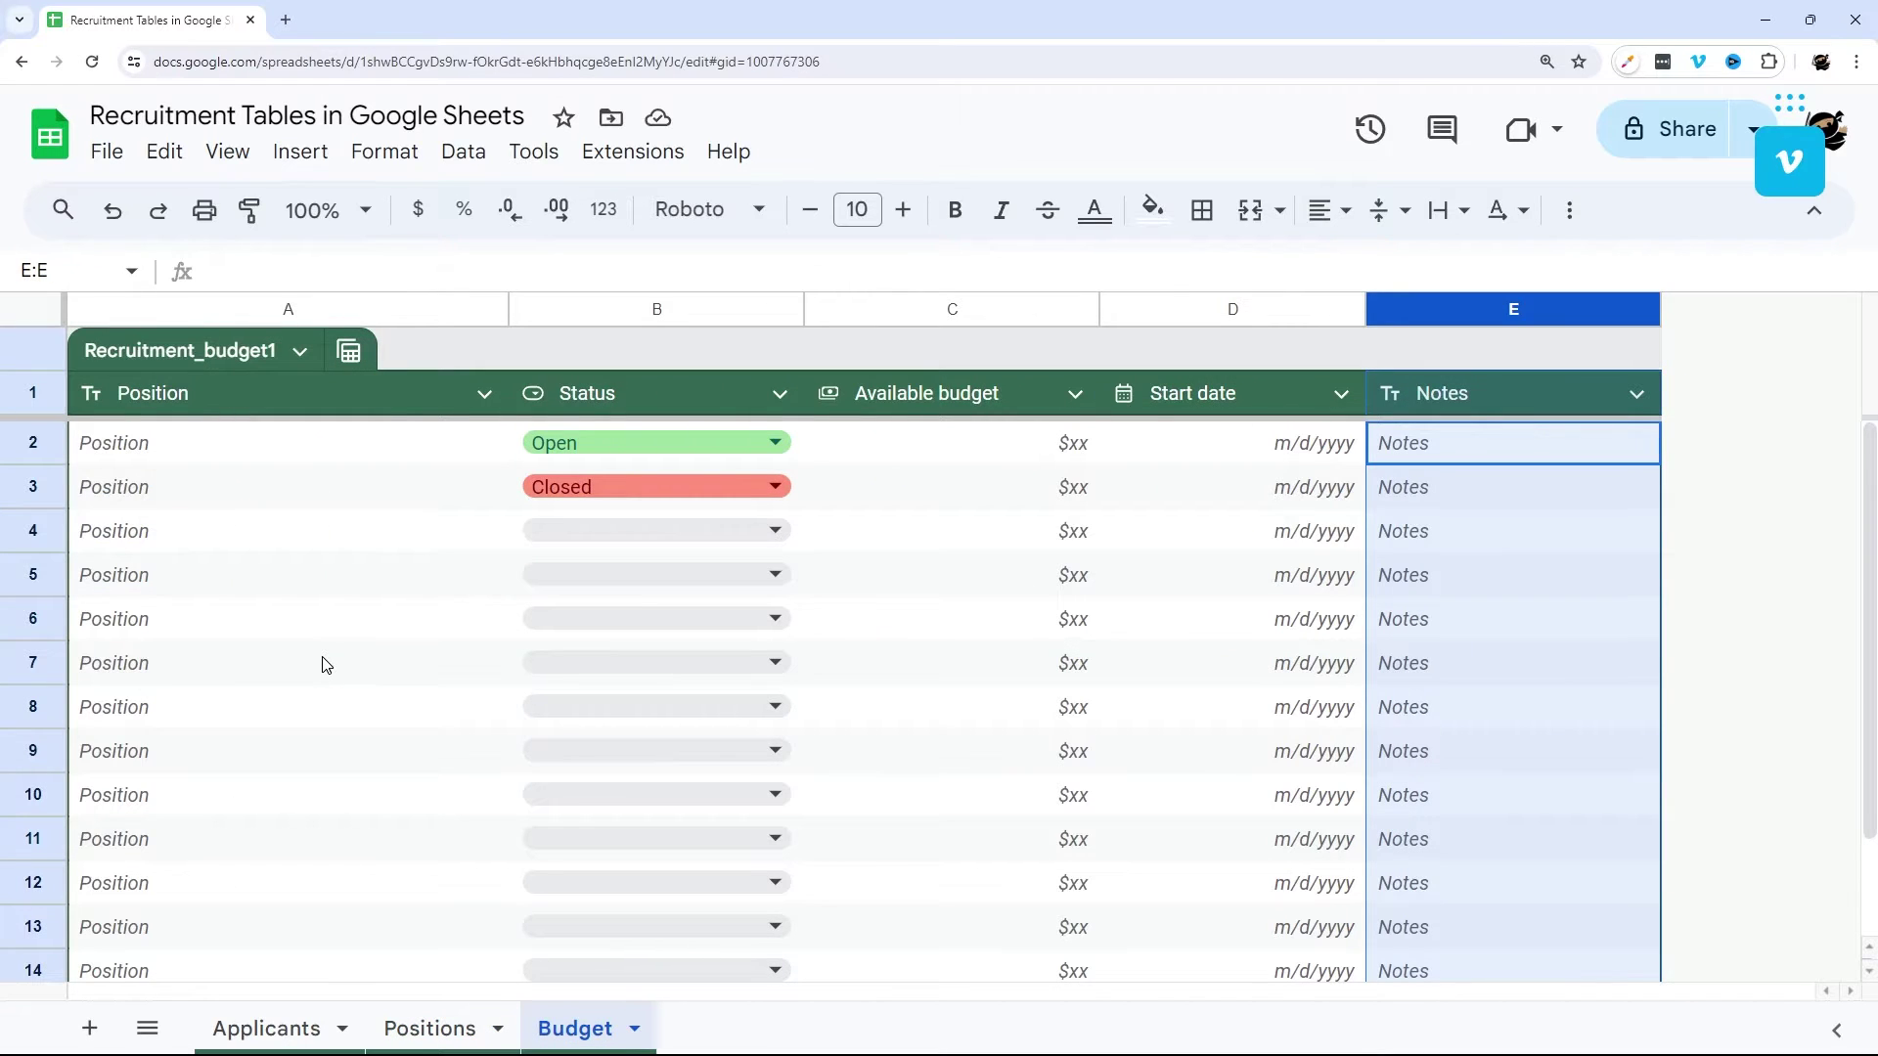
Select the Budget table's Position, Available budget, Start date and Notes cells, then return to Applicants.
drag(137, 448, 130, 756)
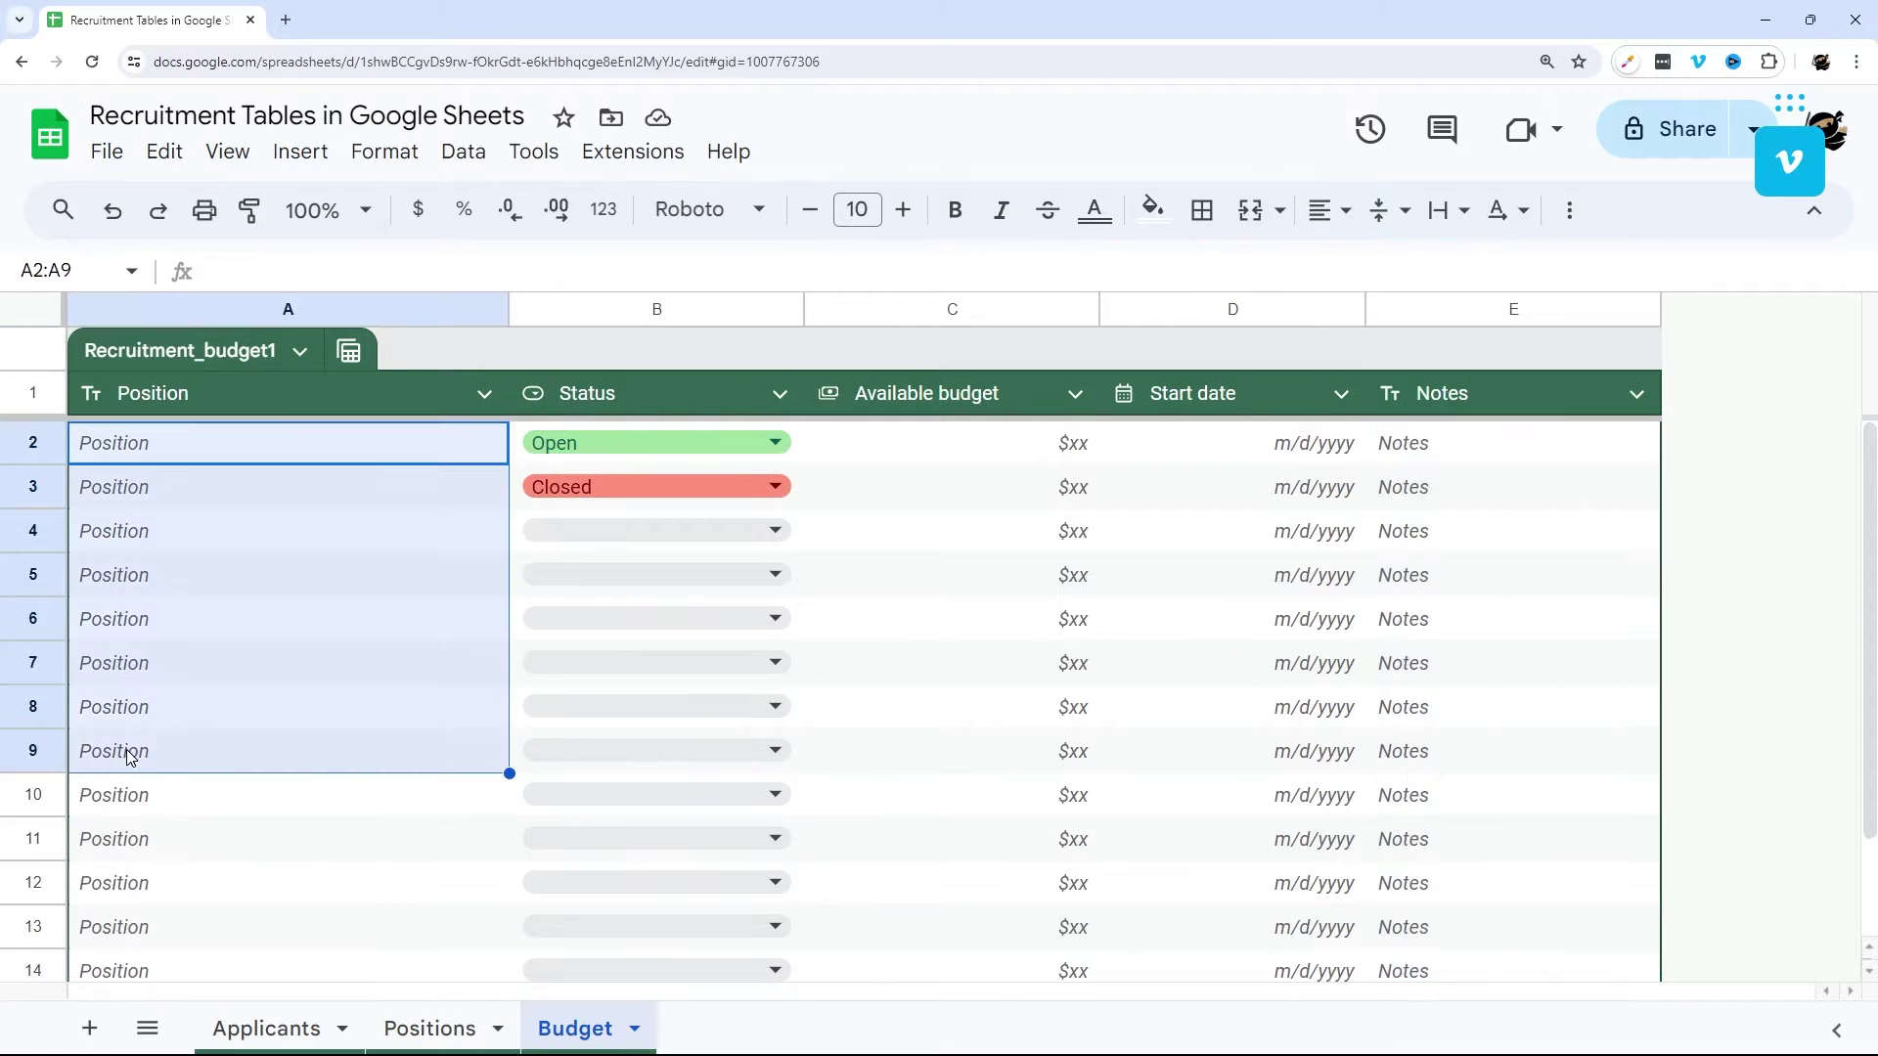
click(769, 441)
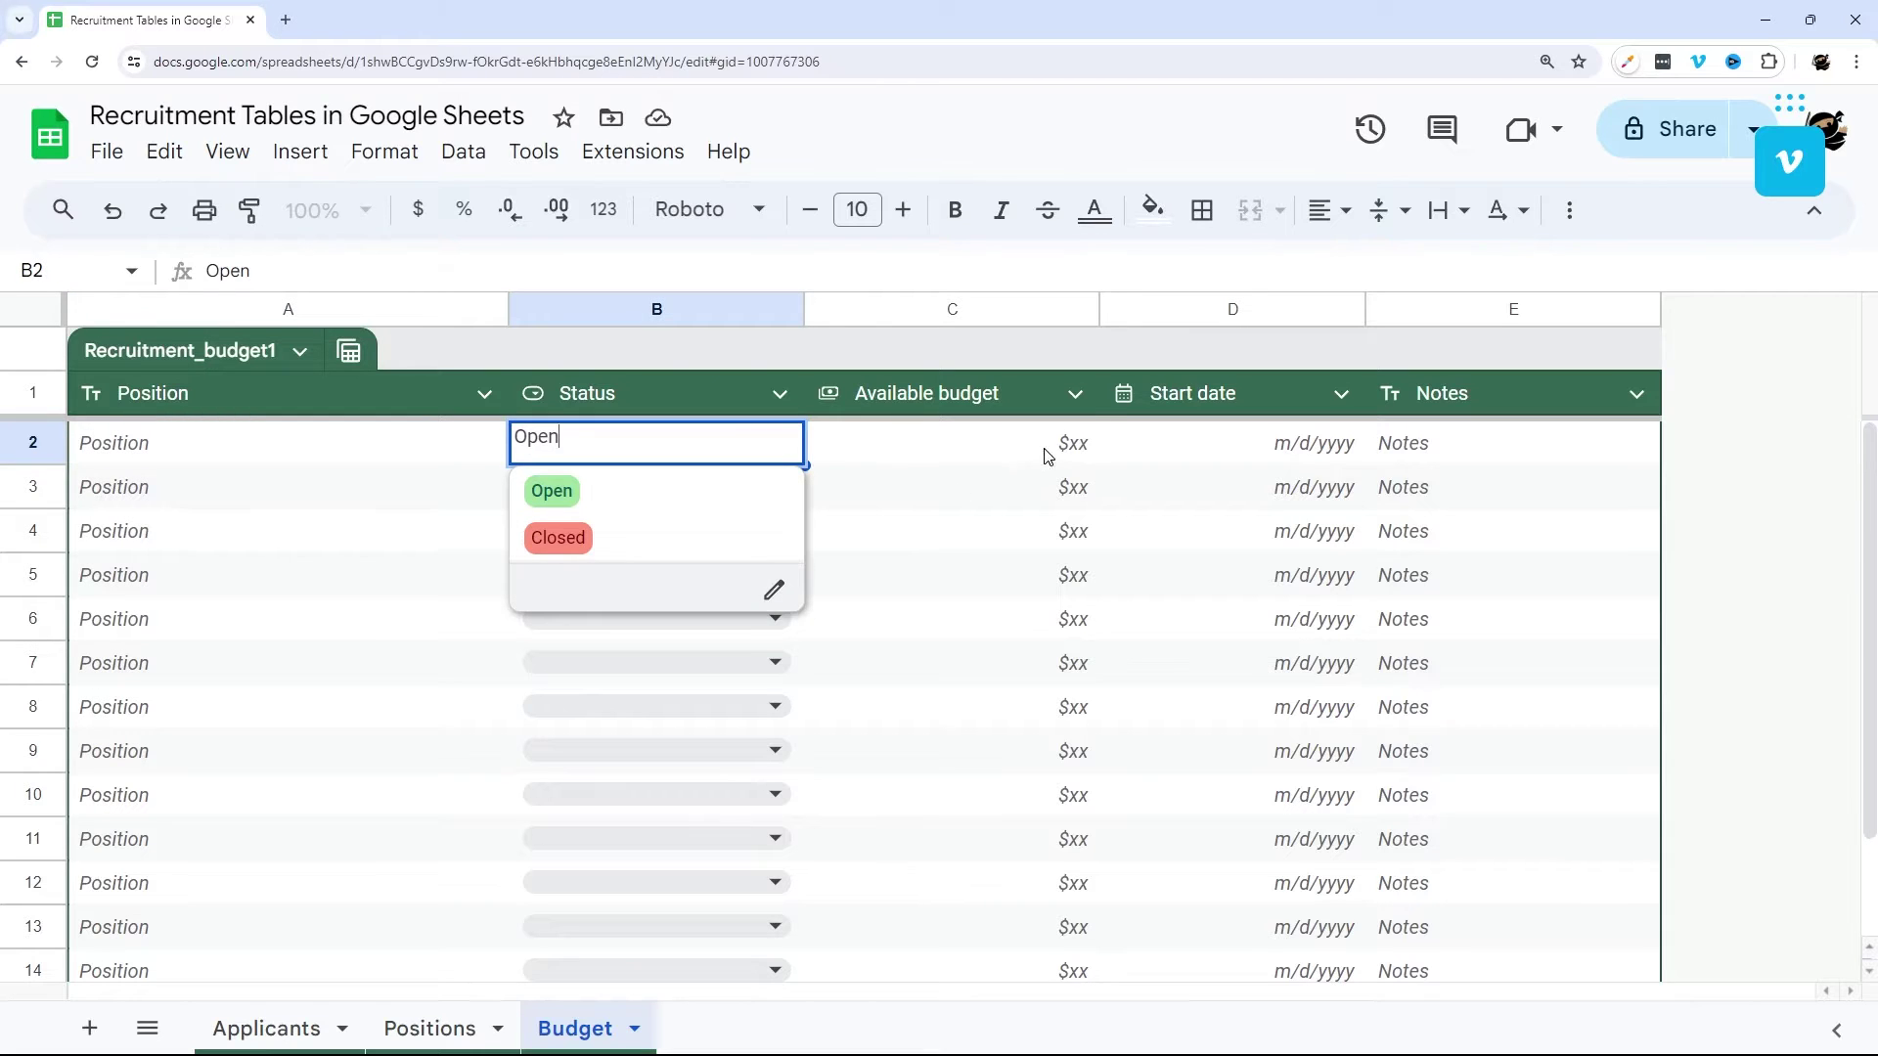
drag(1046, 455, 1006, 796)
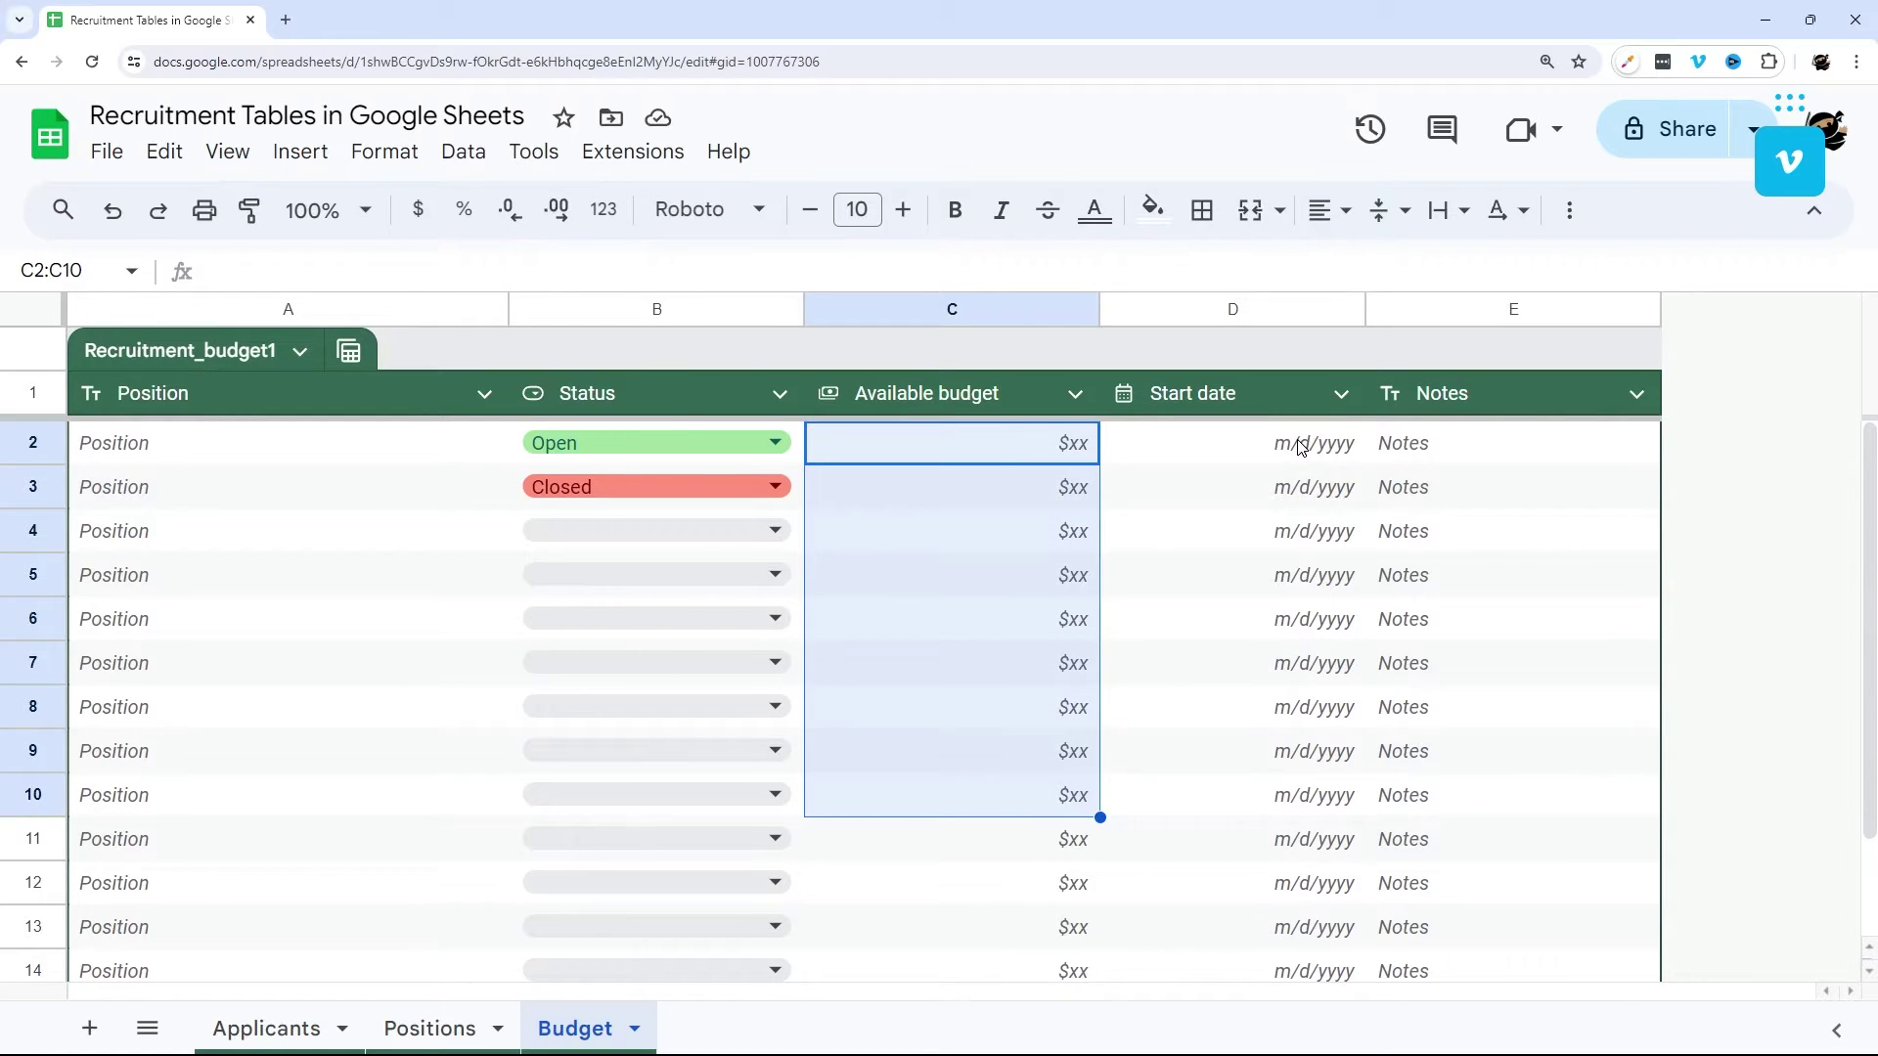
drag(1301, 446, 1260, 796)
drag(1424, 466, 1427, 731)
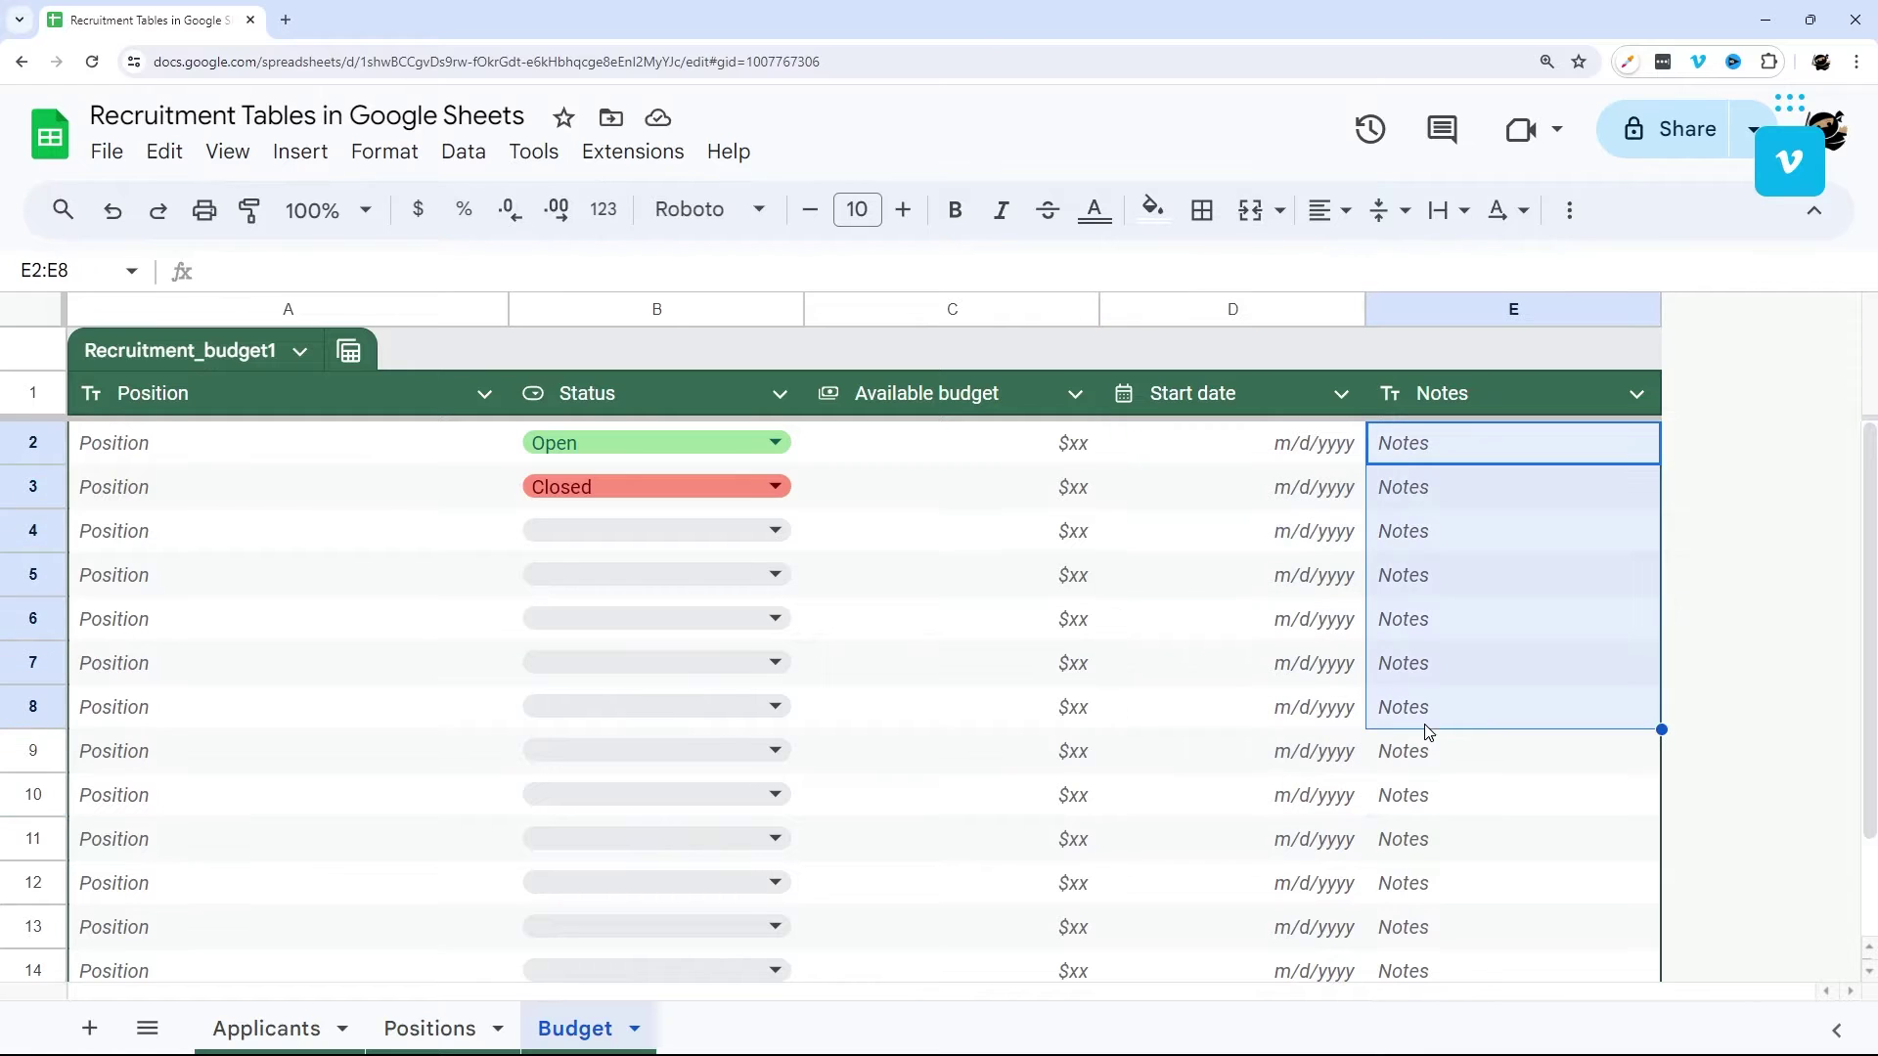
click(283, 1030)
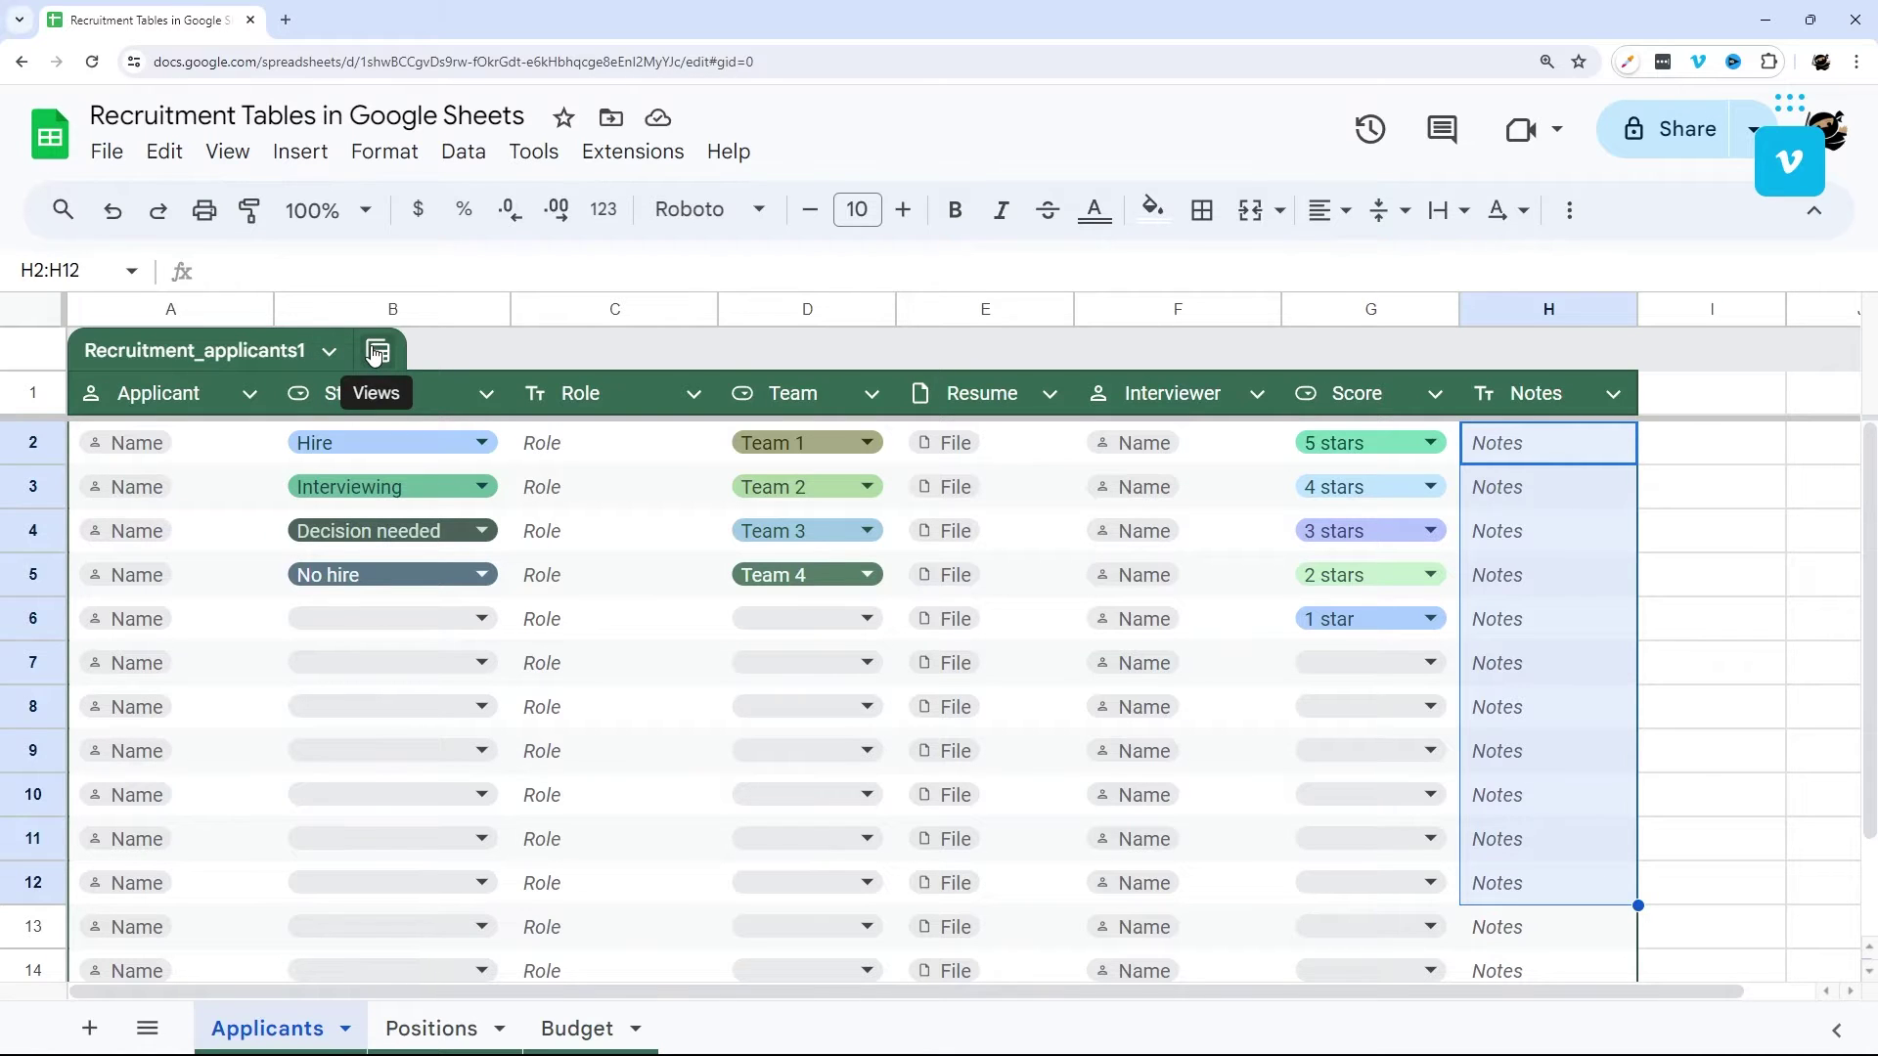
Group the applicants table by the Stage column.
click(376, 352)
mouse_move(575, 414)
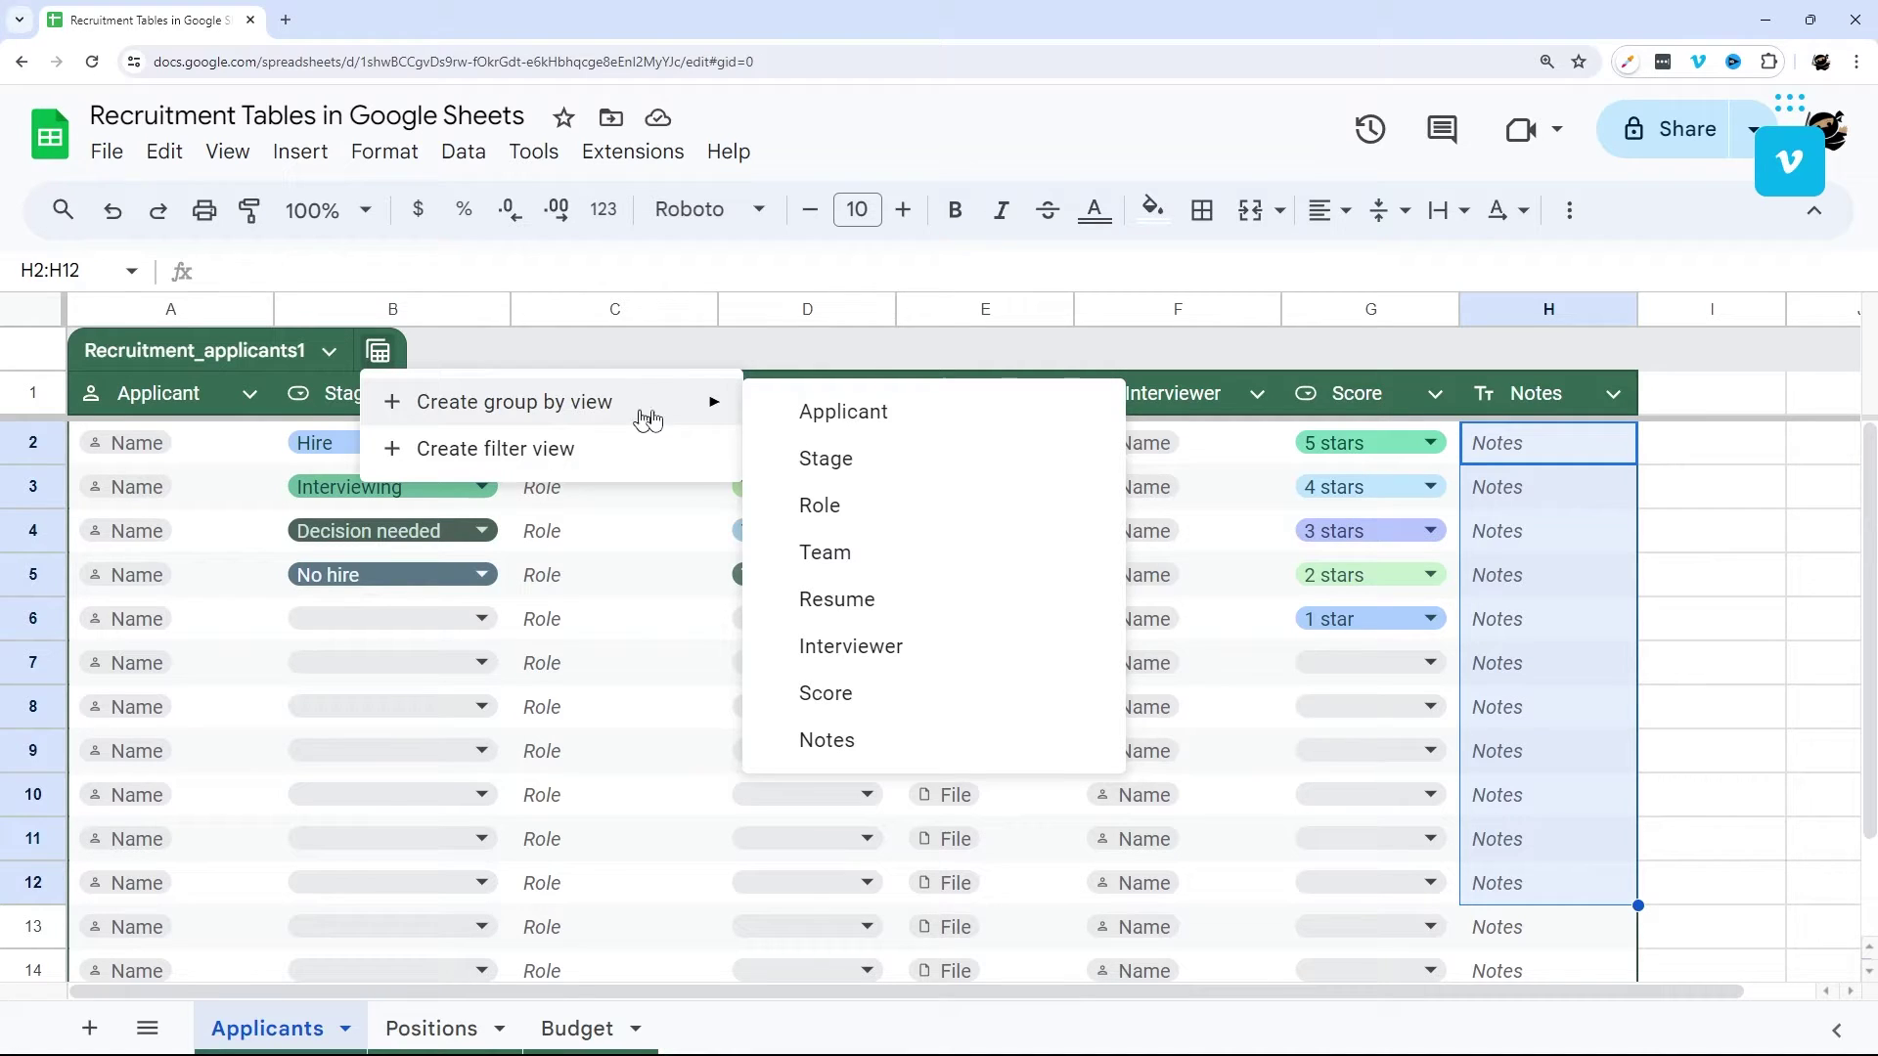
click(846, 464)
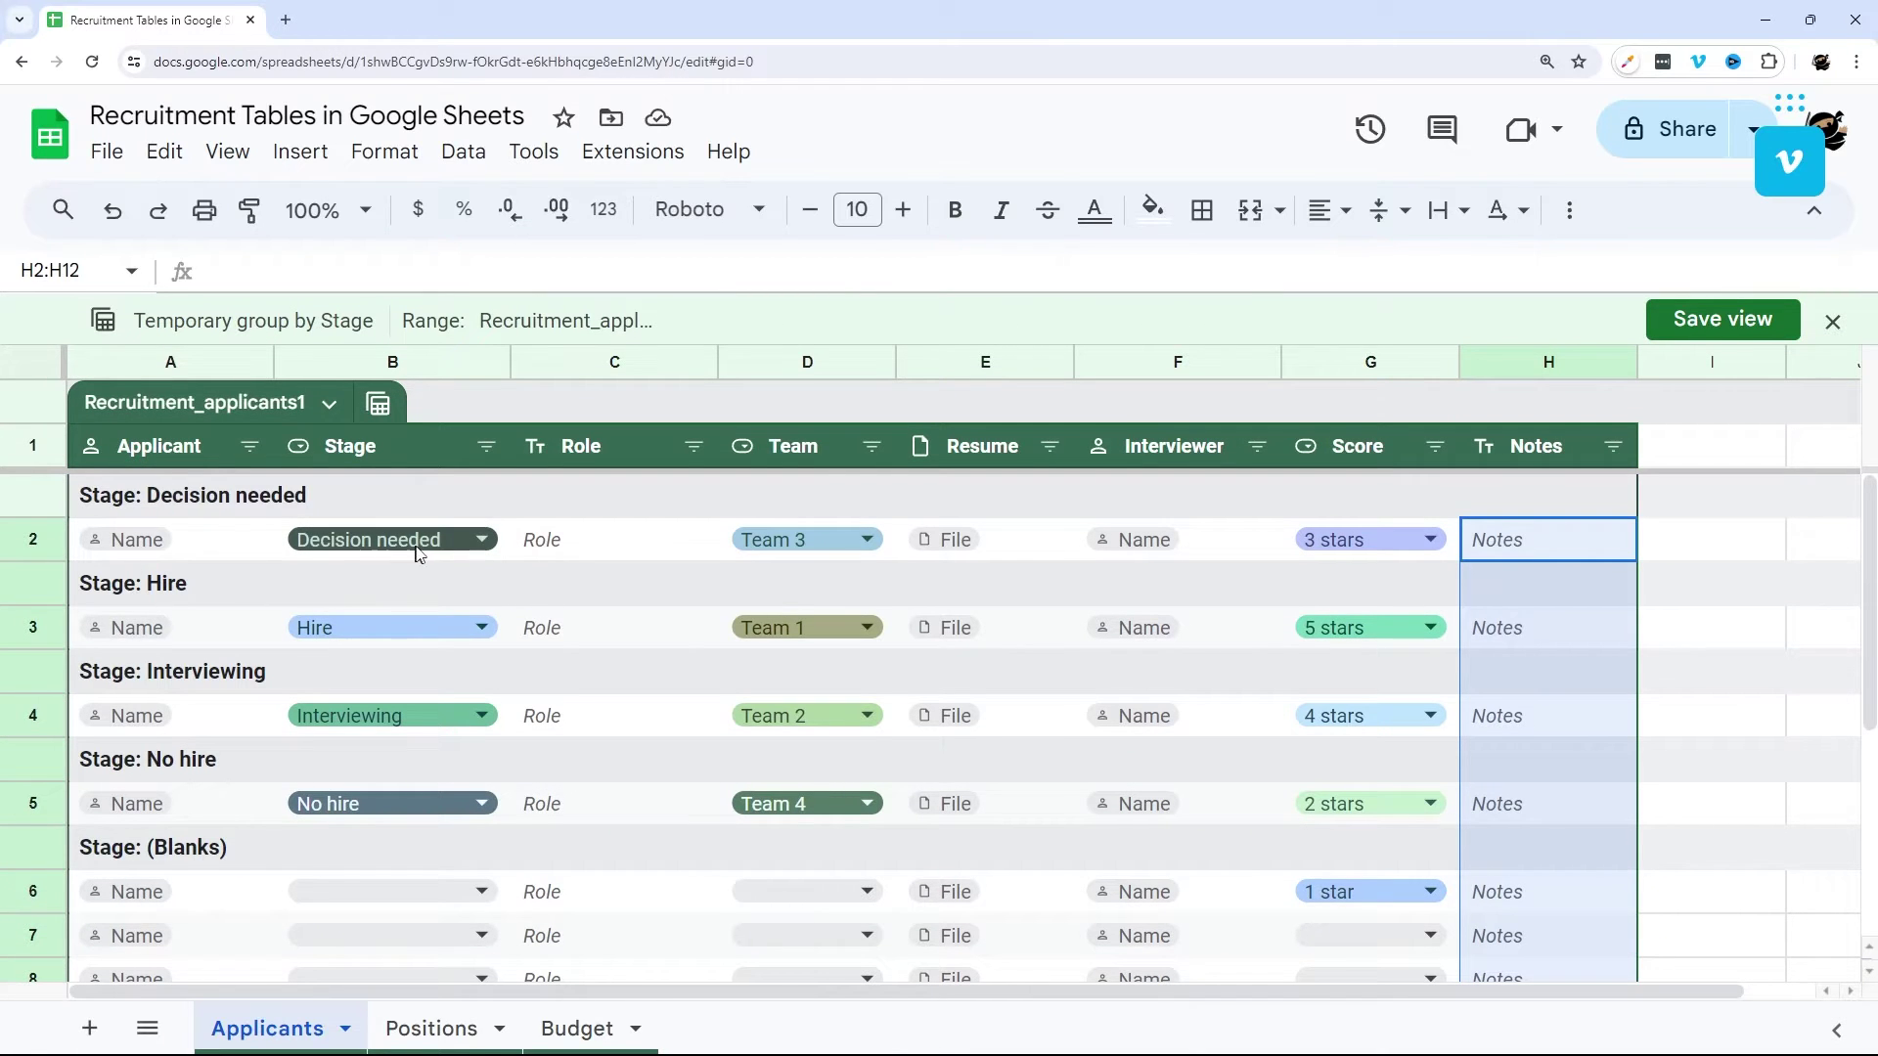
Set the Stage of rows 6, 7 and 8 to Hire, Interviewing and Decision needed.
scroll(579, 619, down, 2)
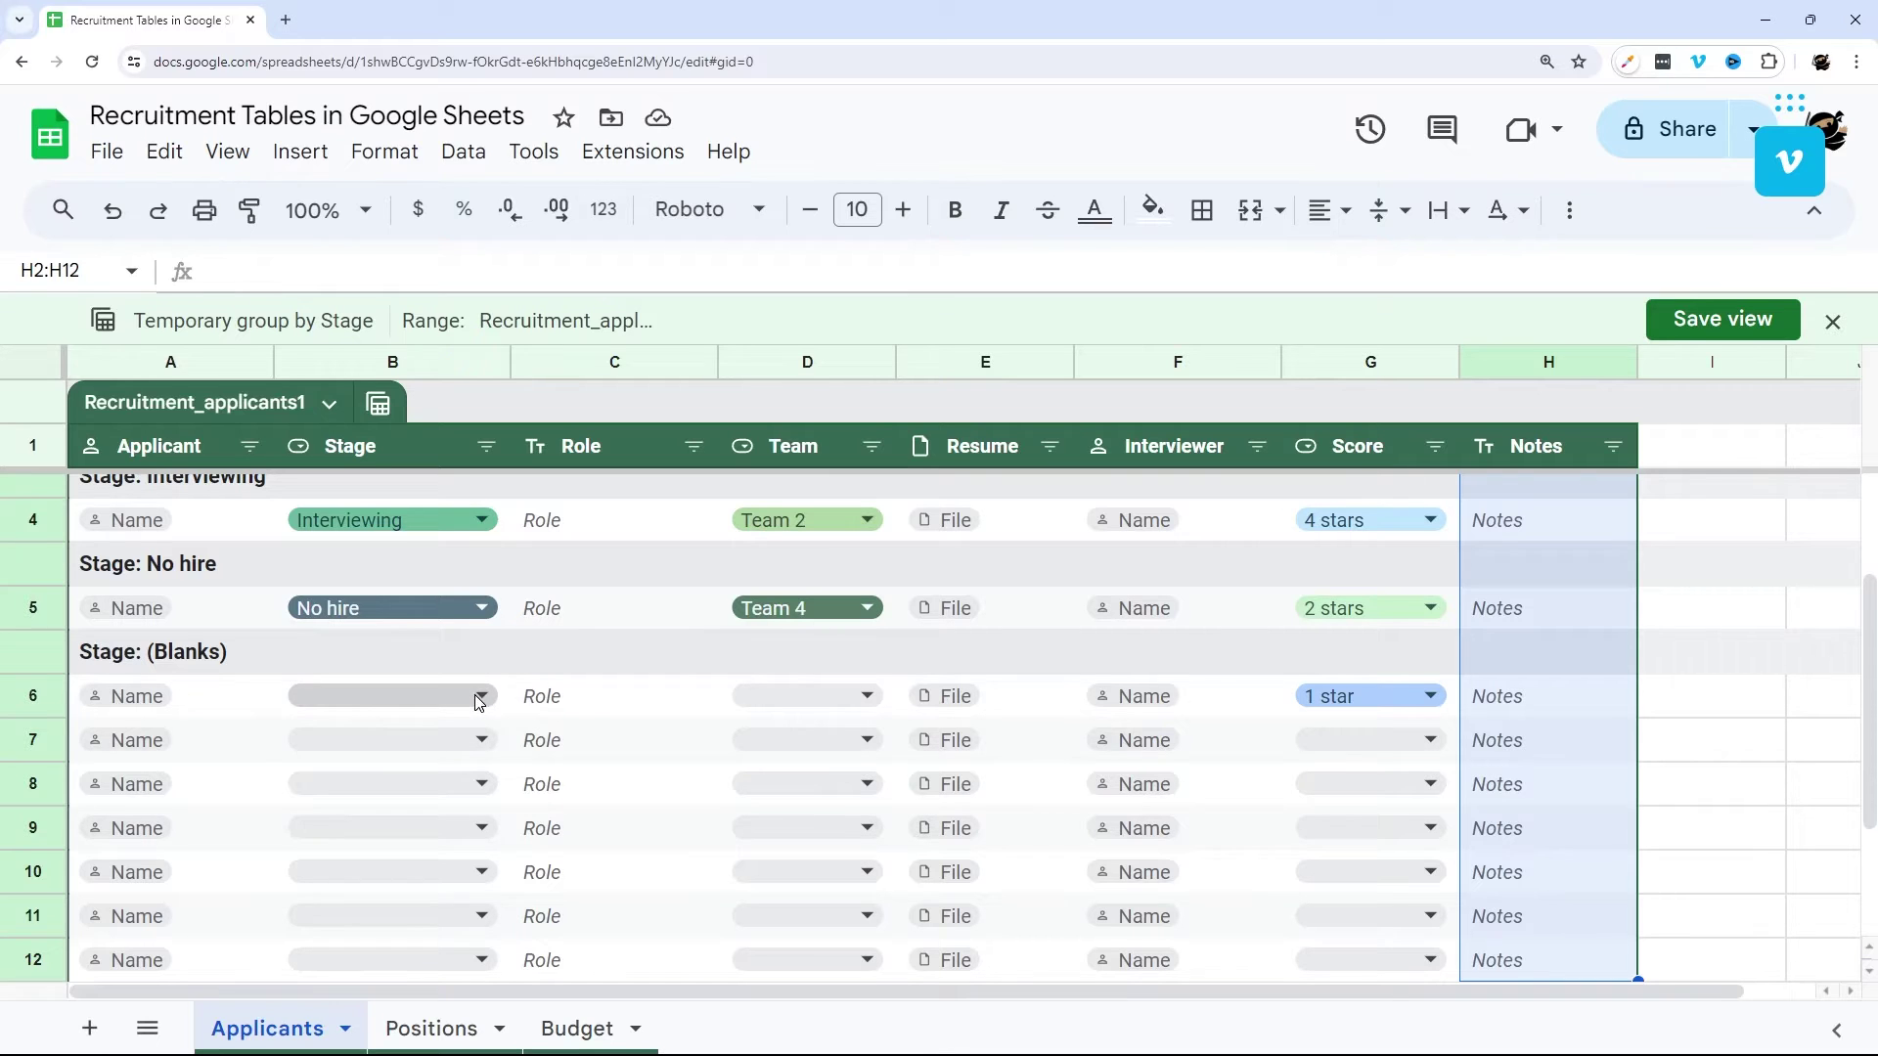
click(481, 696)
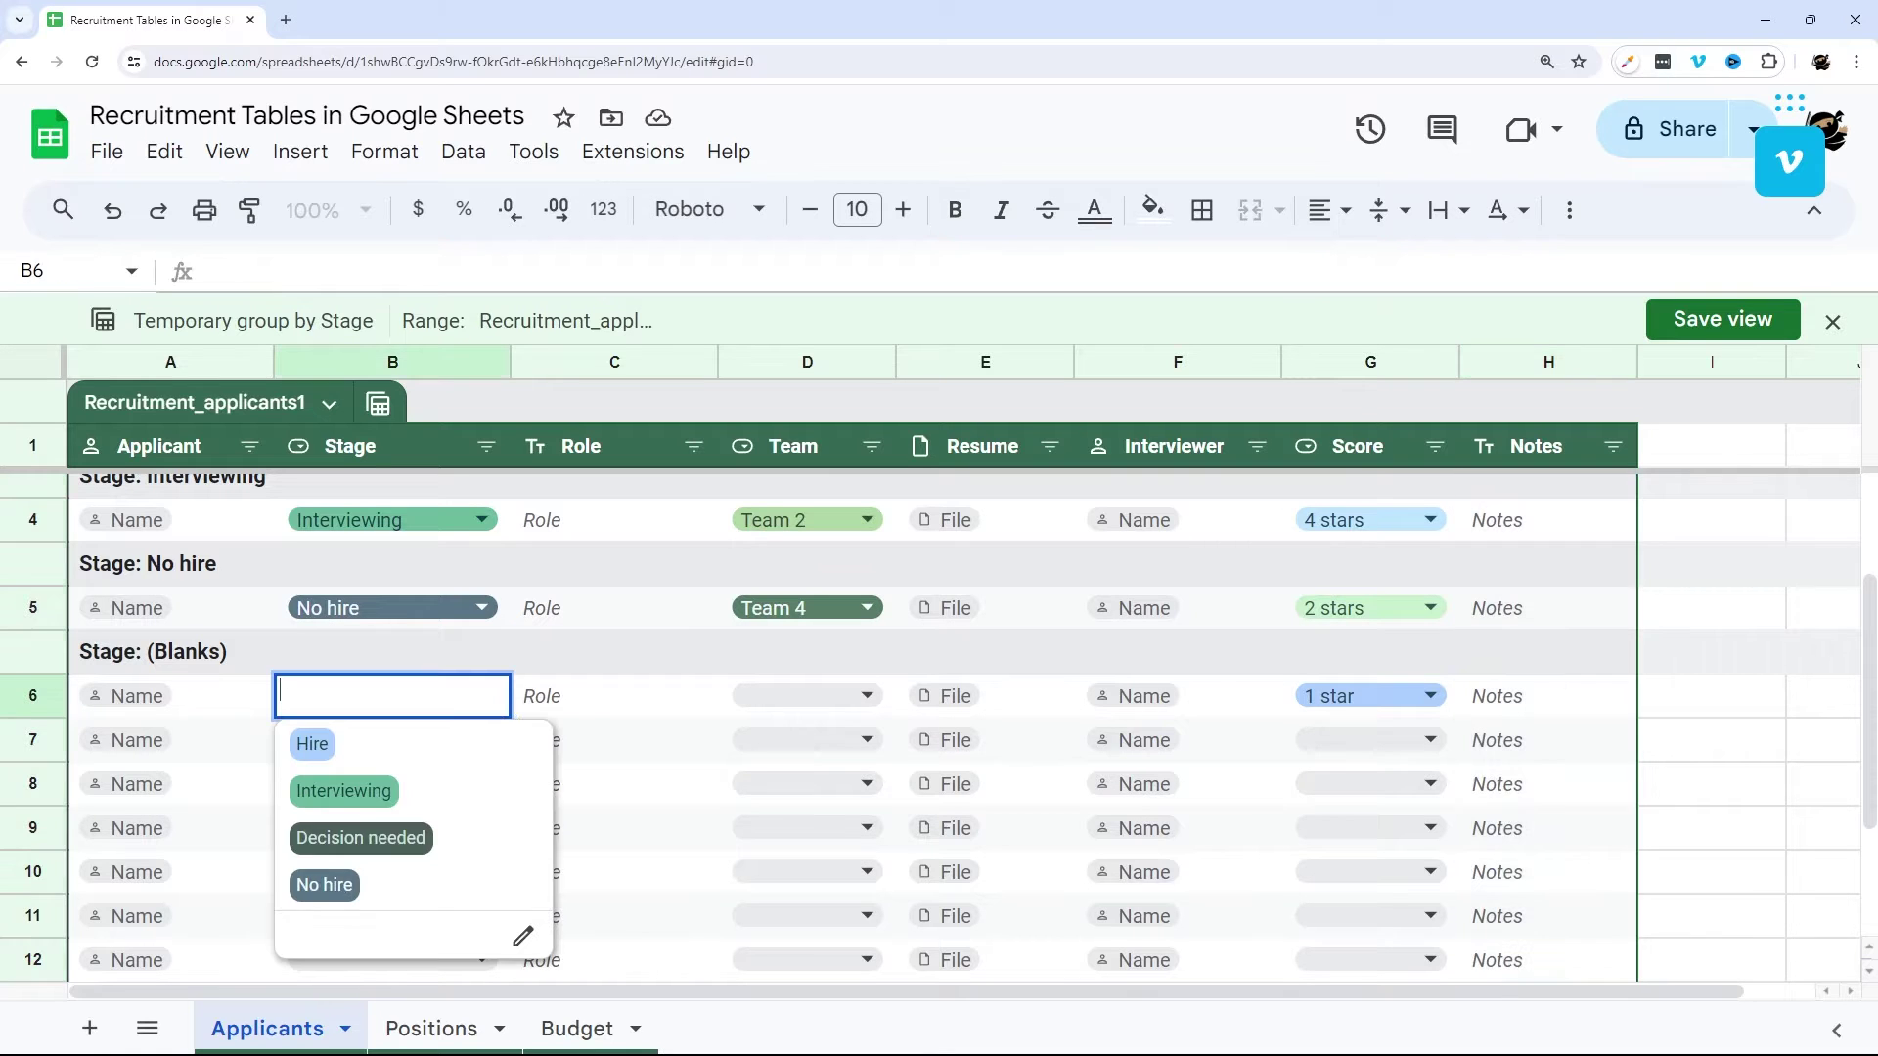
click(308, 768)
click(489, 743)
click(307, 827)
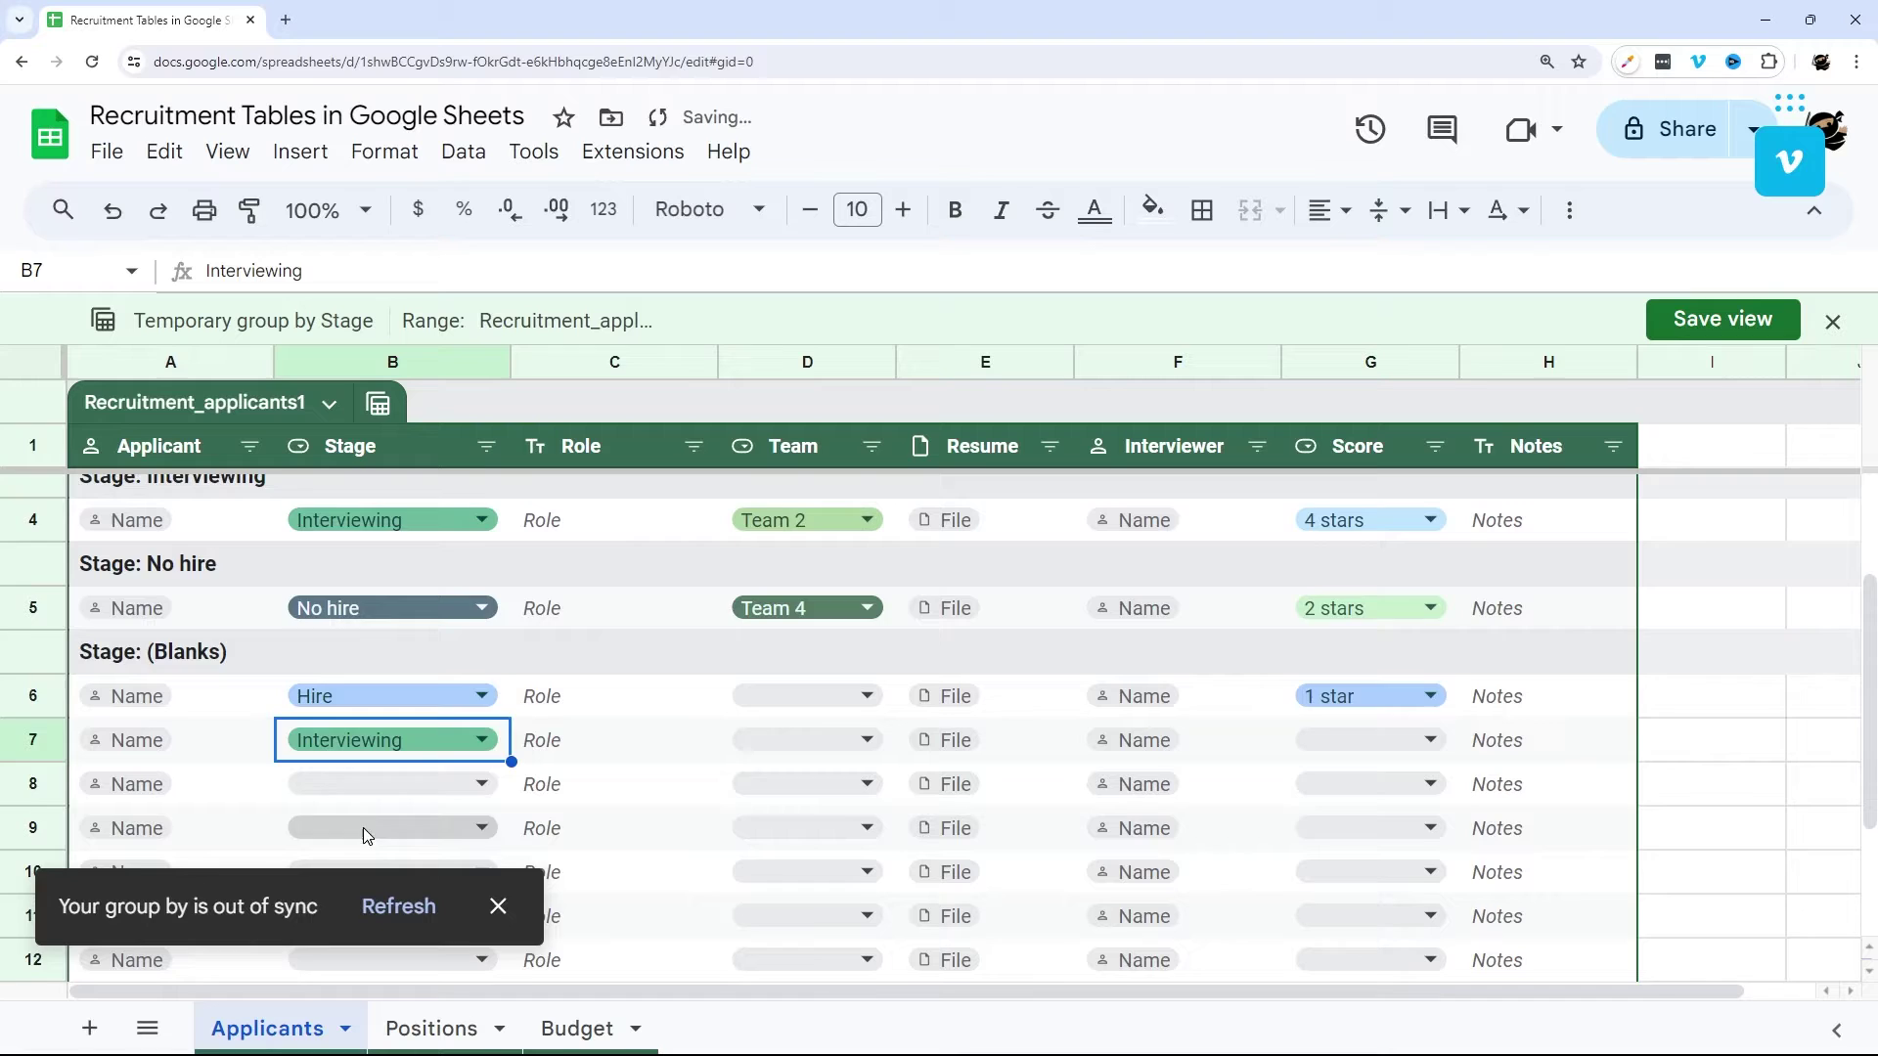
scroll(479, 685, down, 1)
click(481, 686)
click(352, 829)
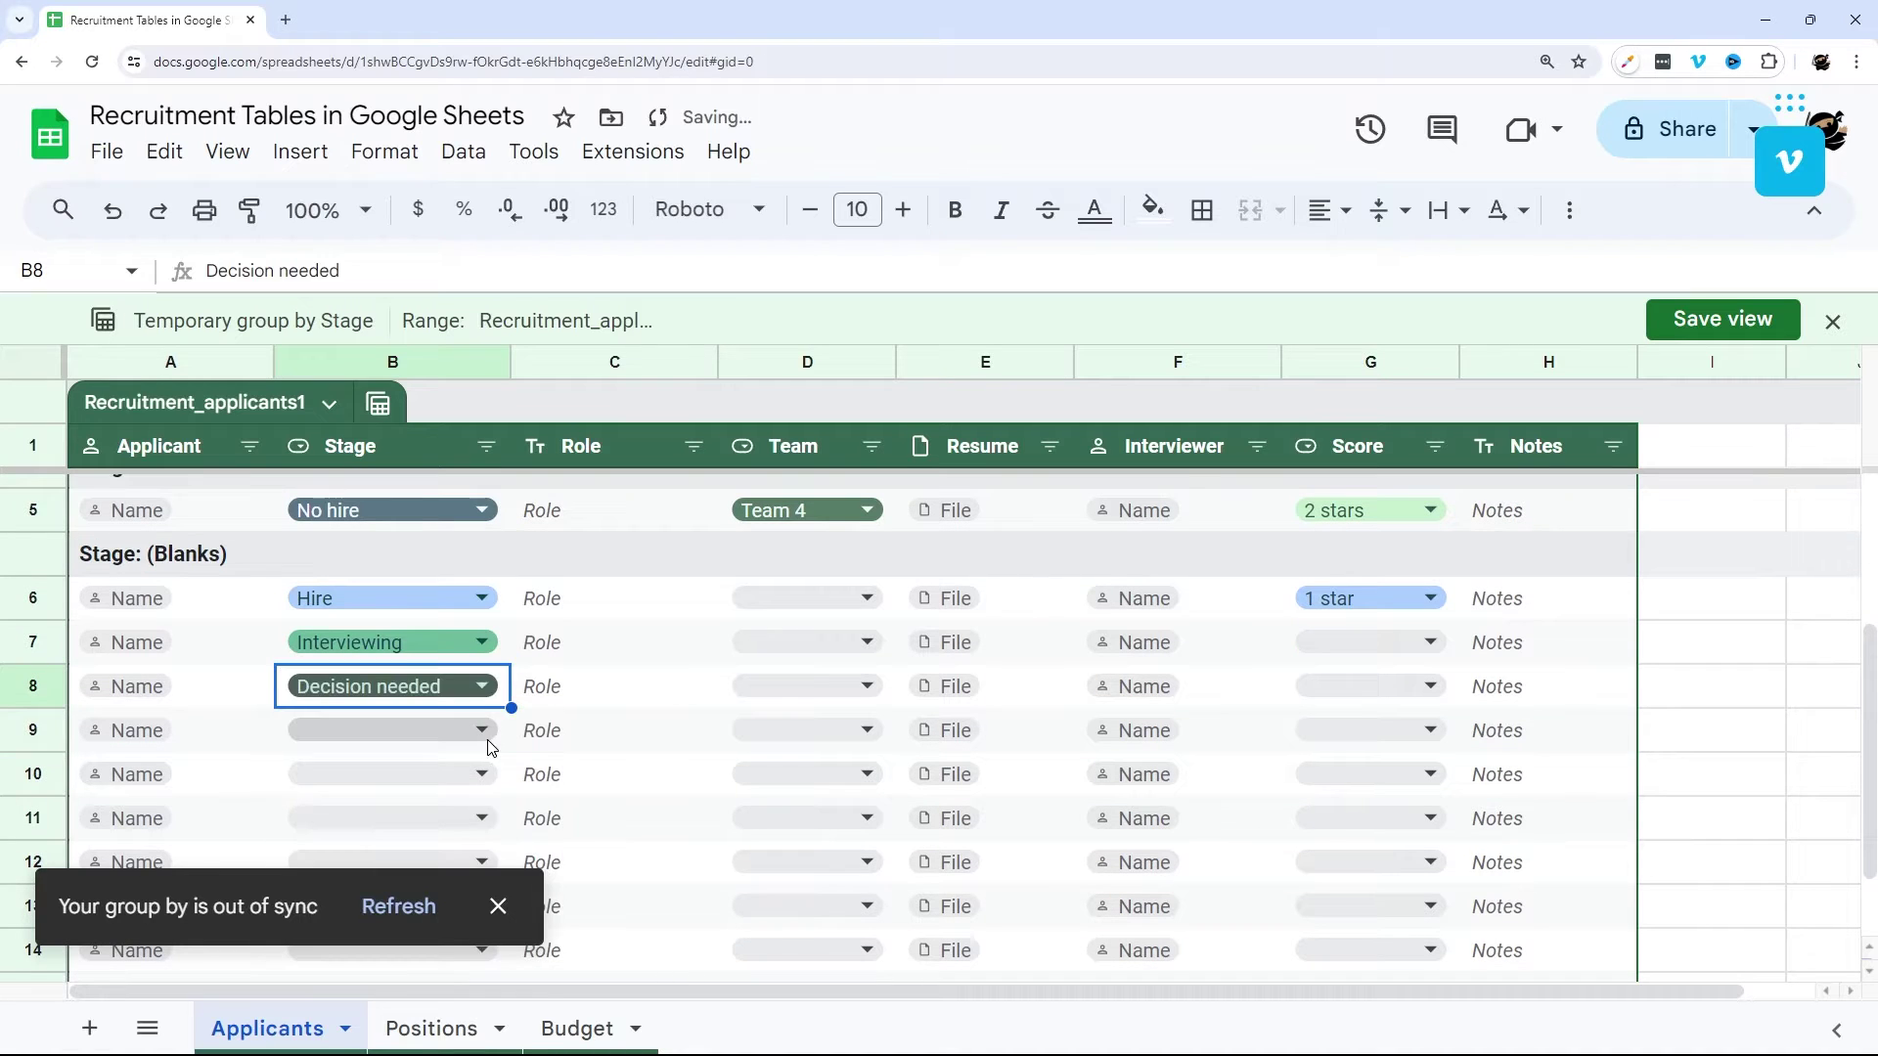
Set the Stage of rows 9–12 to Hire, Hire, Interviewing and Interviewing.
click(481, 730)
click(313, 777)
click(481, 775)
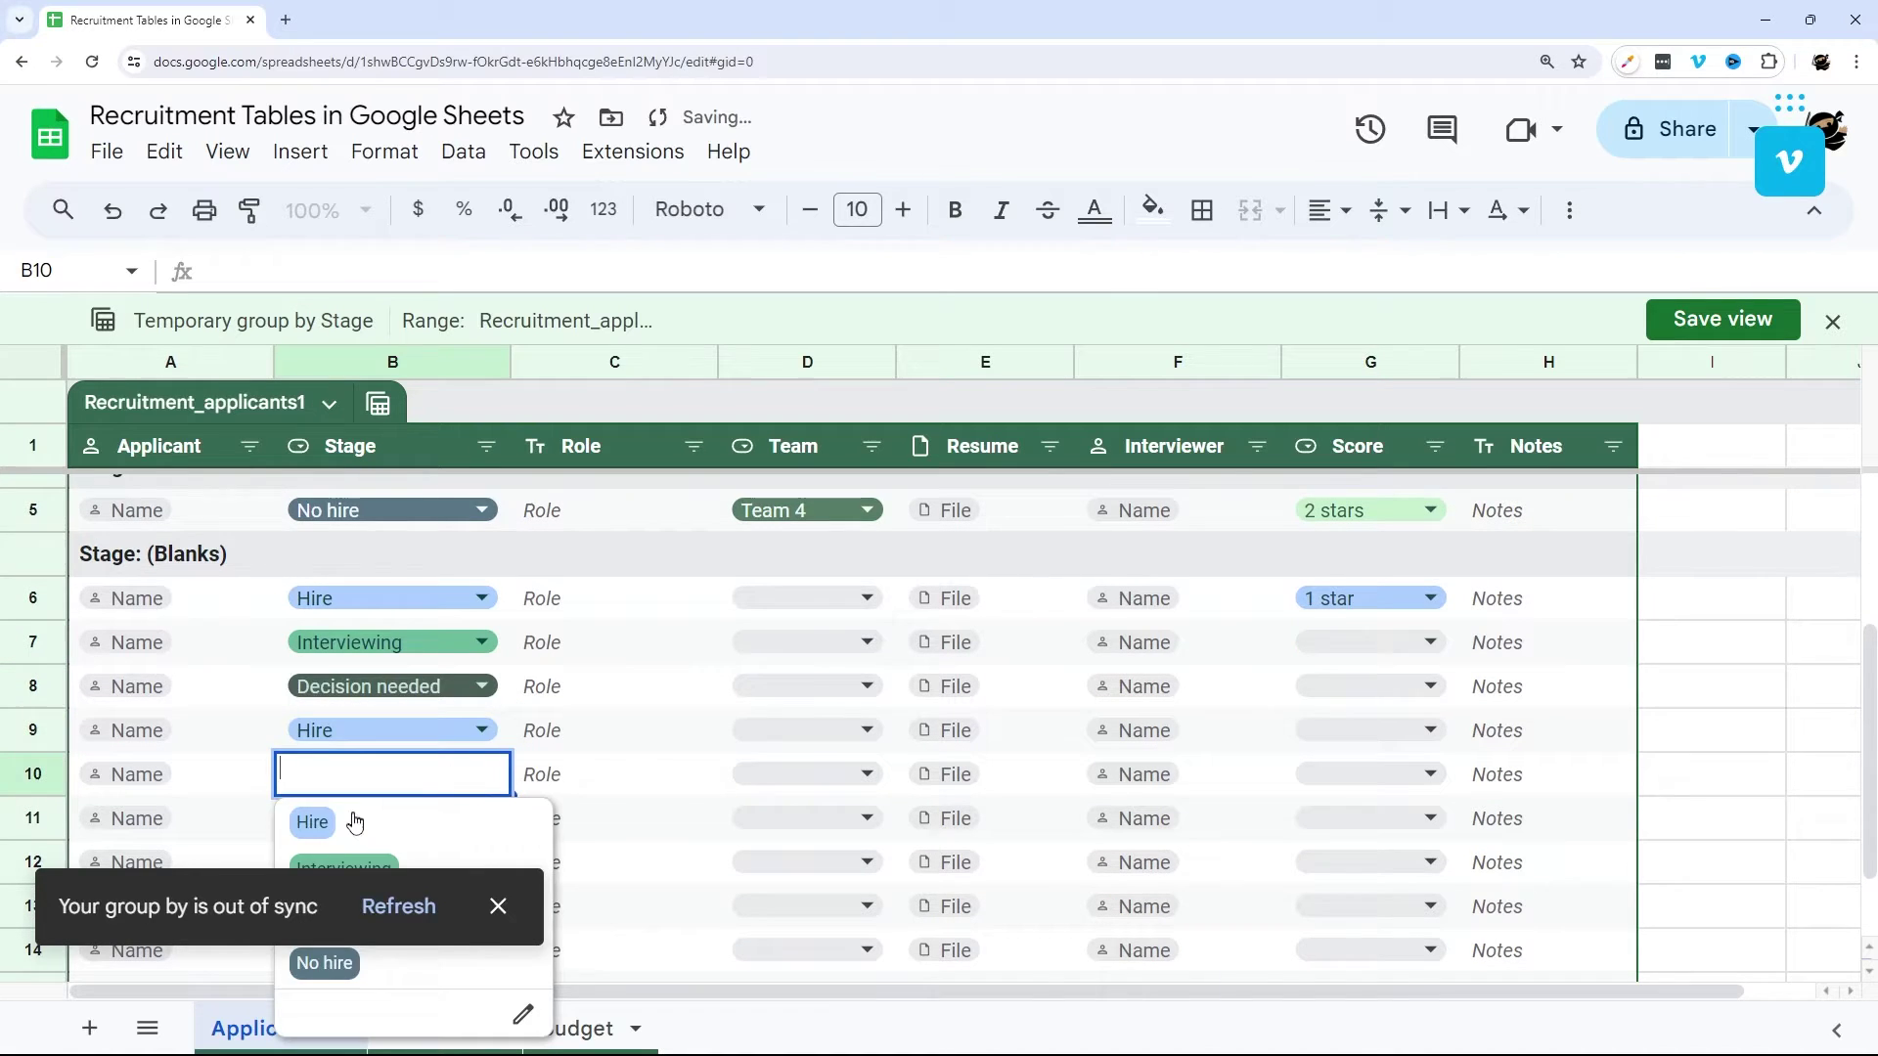
click(352, 819)
scroll(481, 773, down, 1)
click(479, 721)
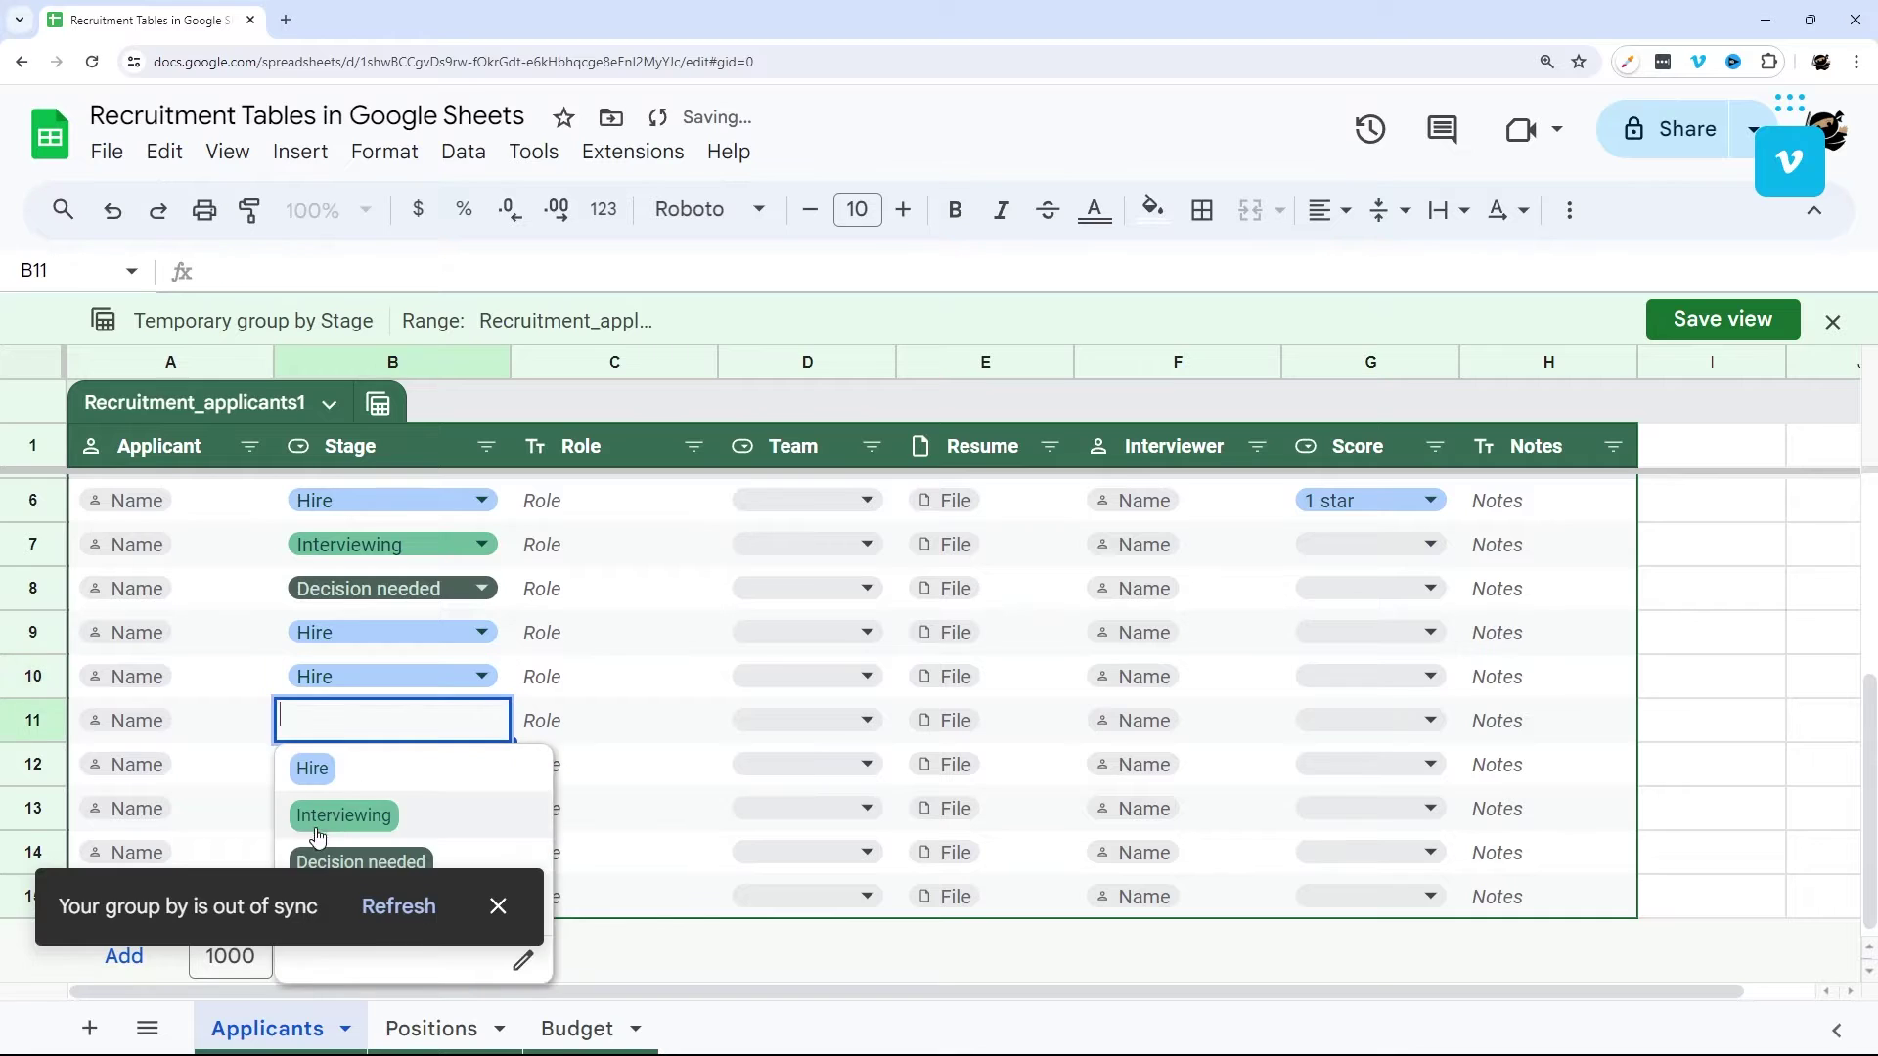
click(323, 811)
click(479, 767)
click(351, 846)
Refresh the grouping: Decision needed (2), Hire (4), Interviewing (4), No hire (1).
scroll(528, 758, up, 3)
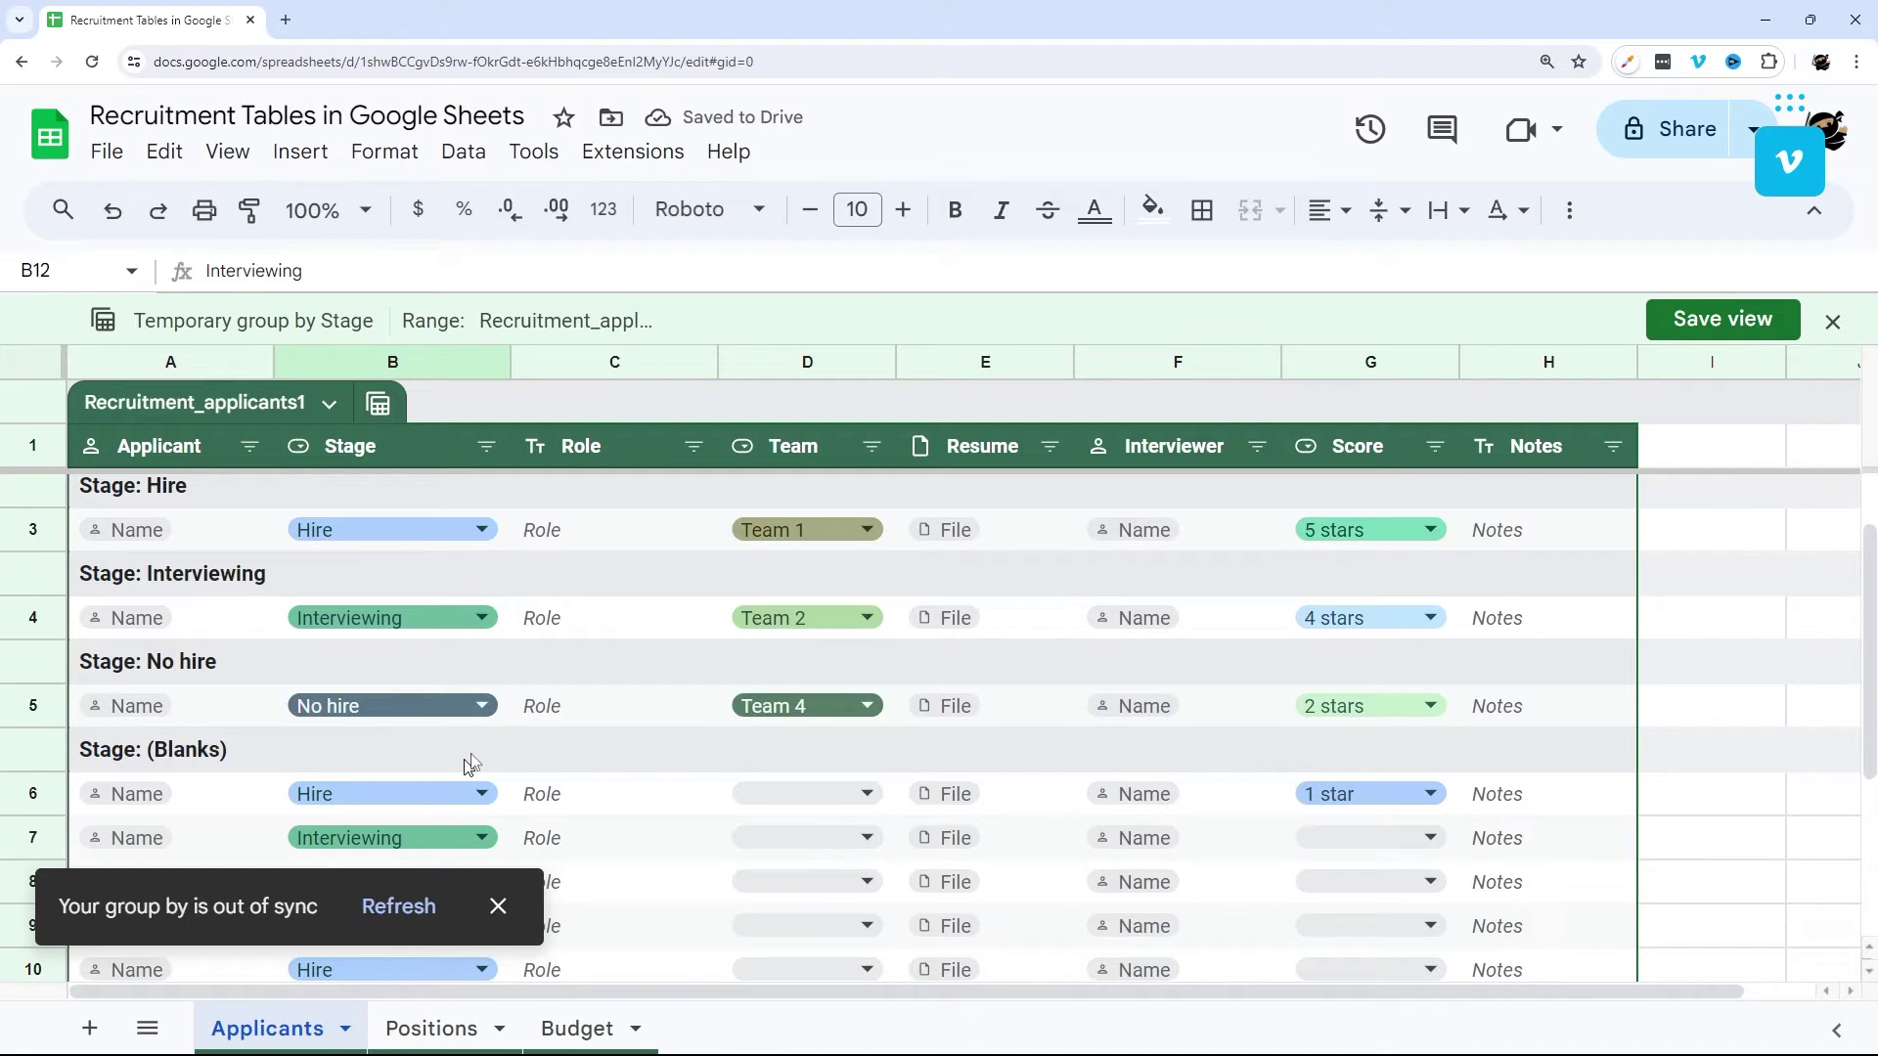
scroll(469, 766, up, 1)
click(396, 908)
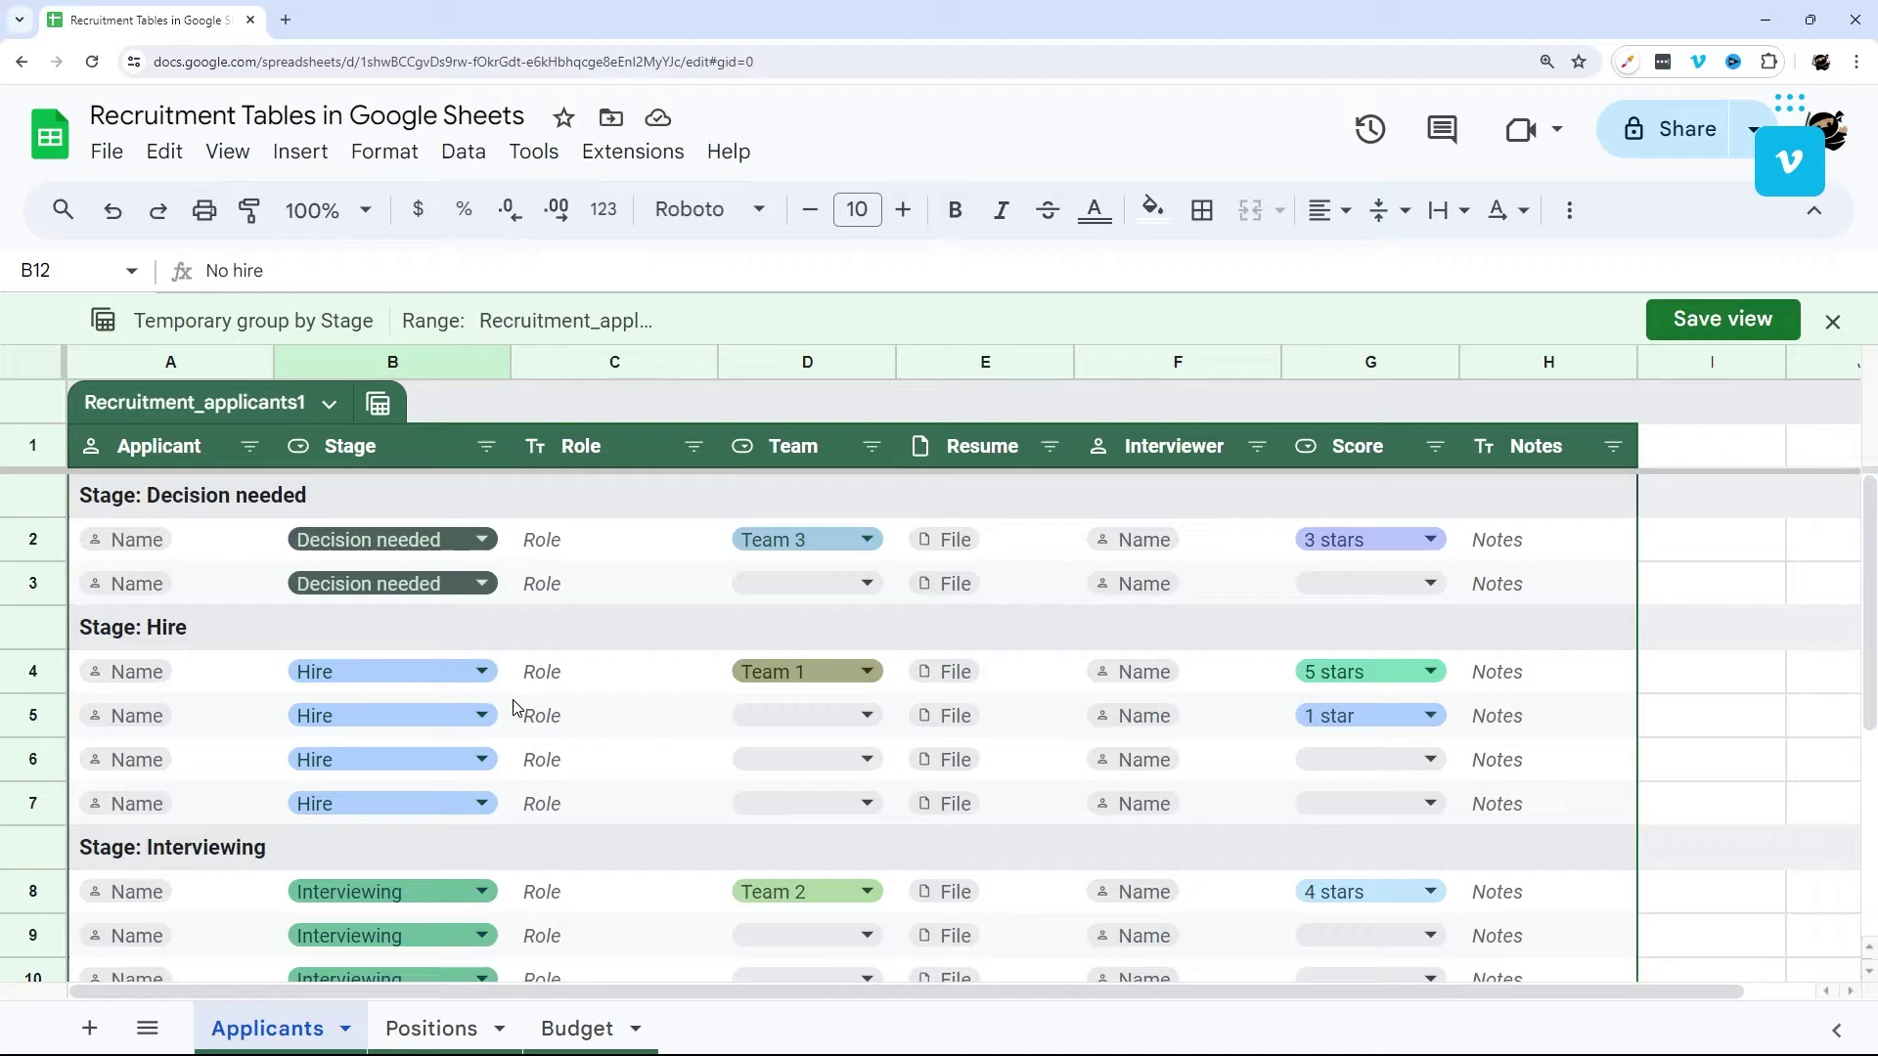
scroll(523, 709, down, 3)
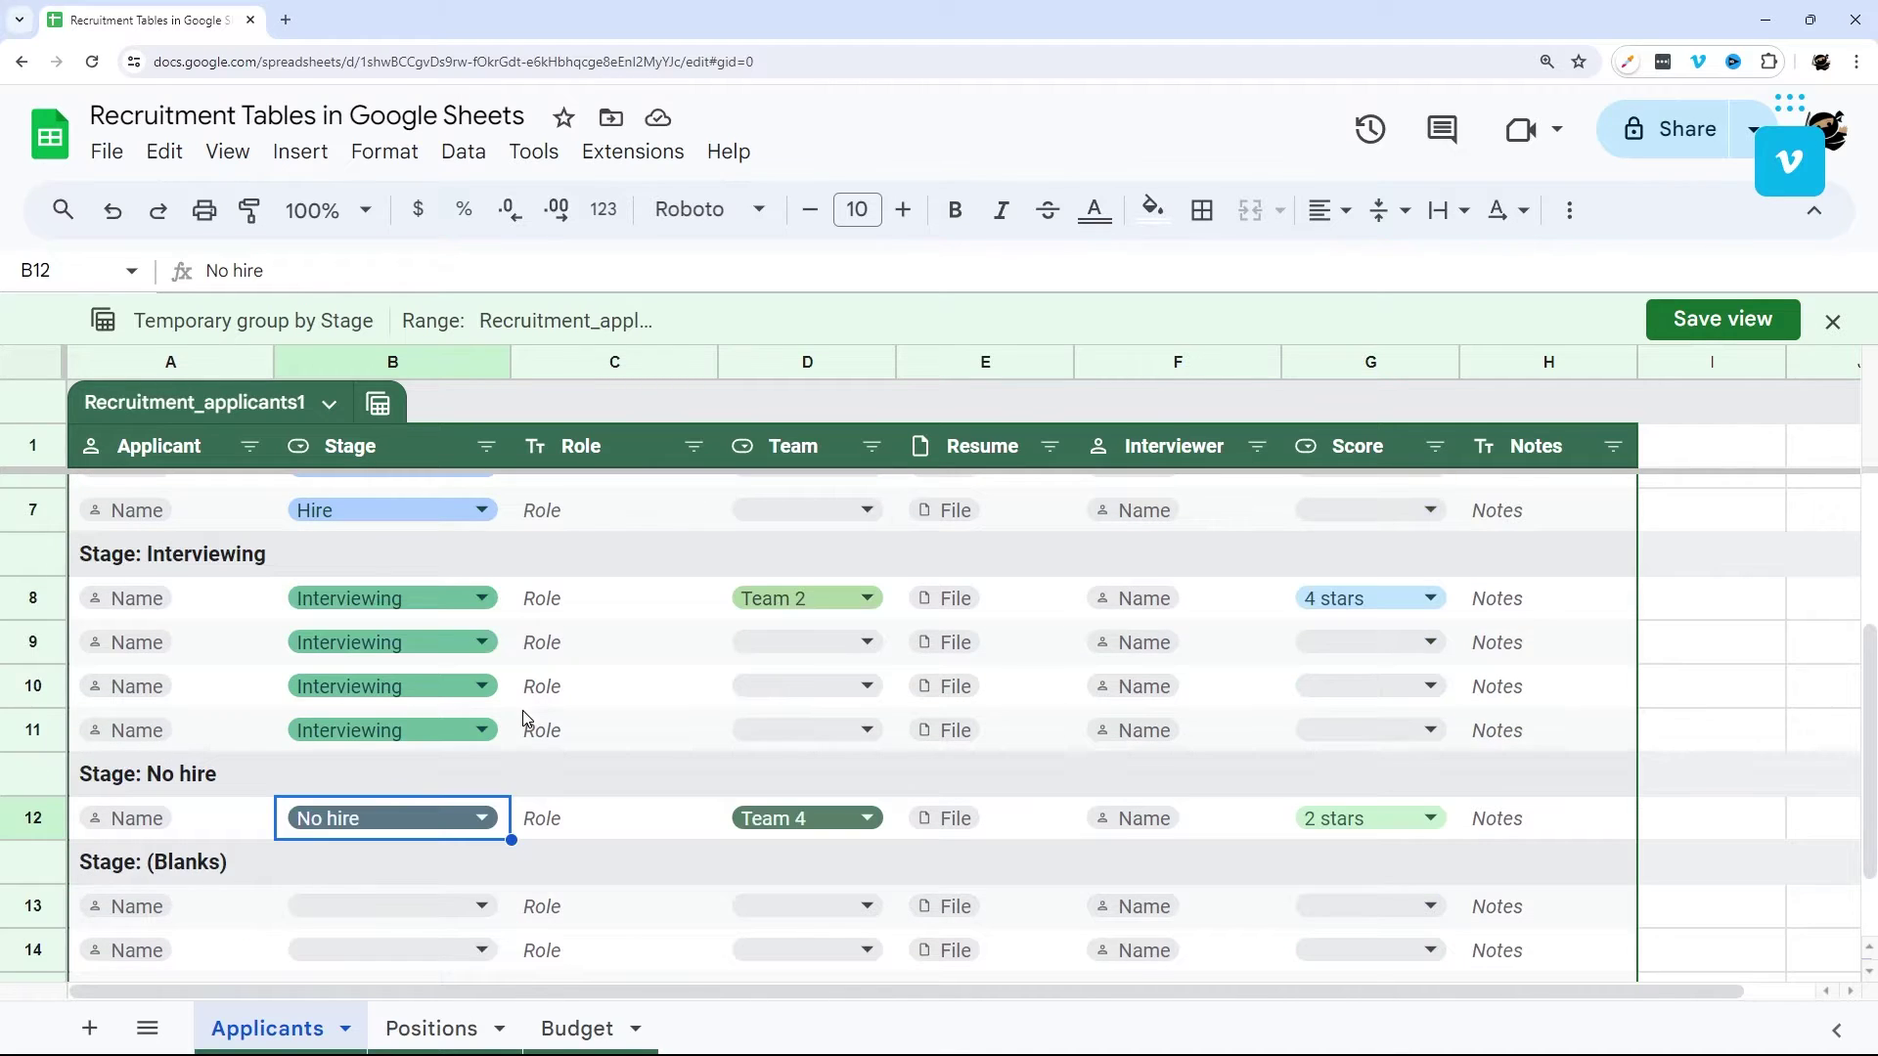
scroll(526, 717, up, 3)
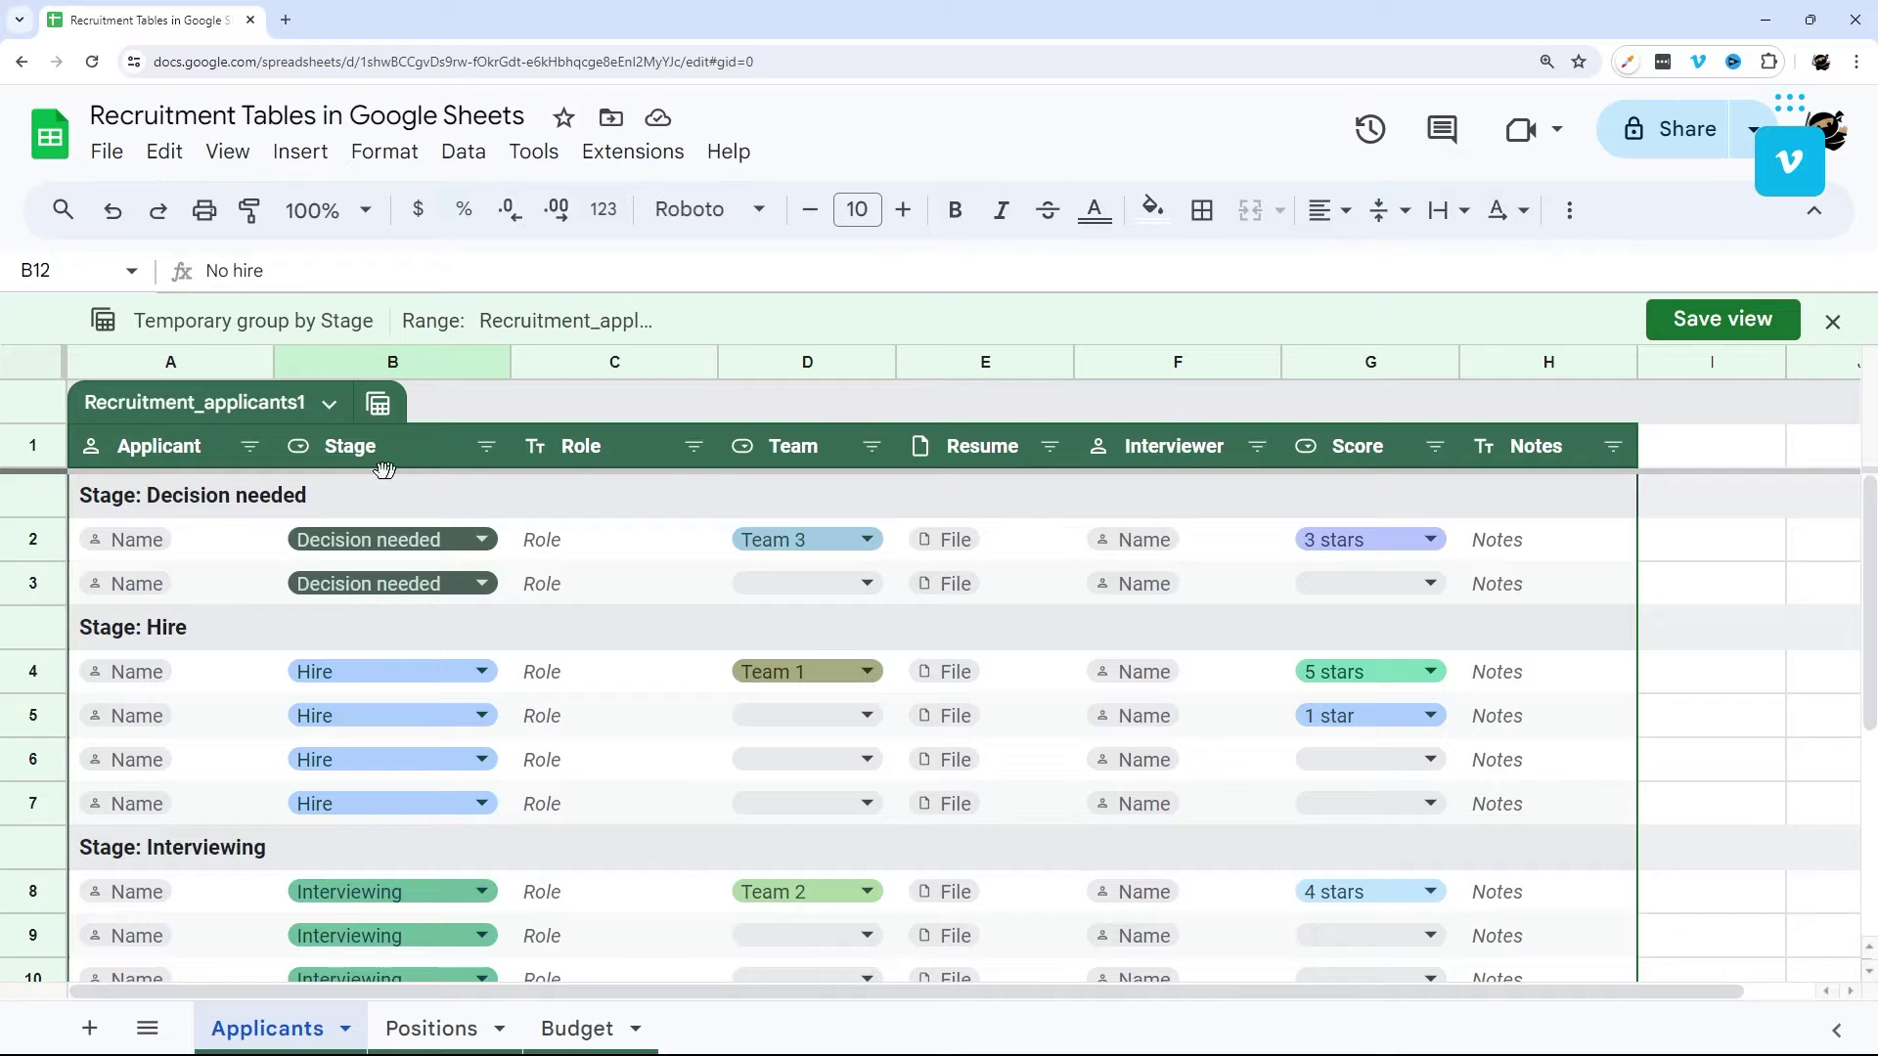
Filter the Team column to hide the Team 3 applicant.
click(872, 447)
scroll(665, 831, down, 3)
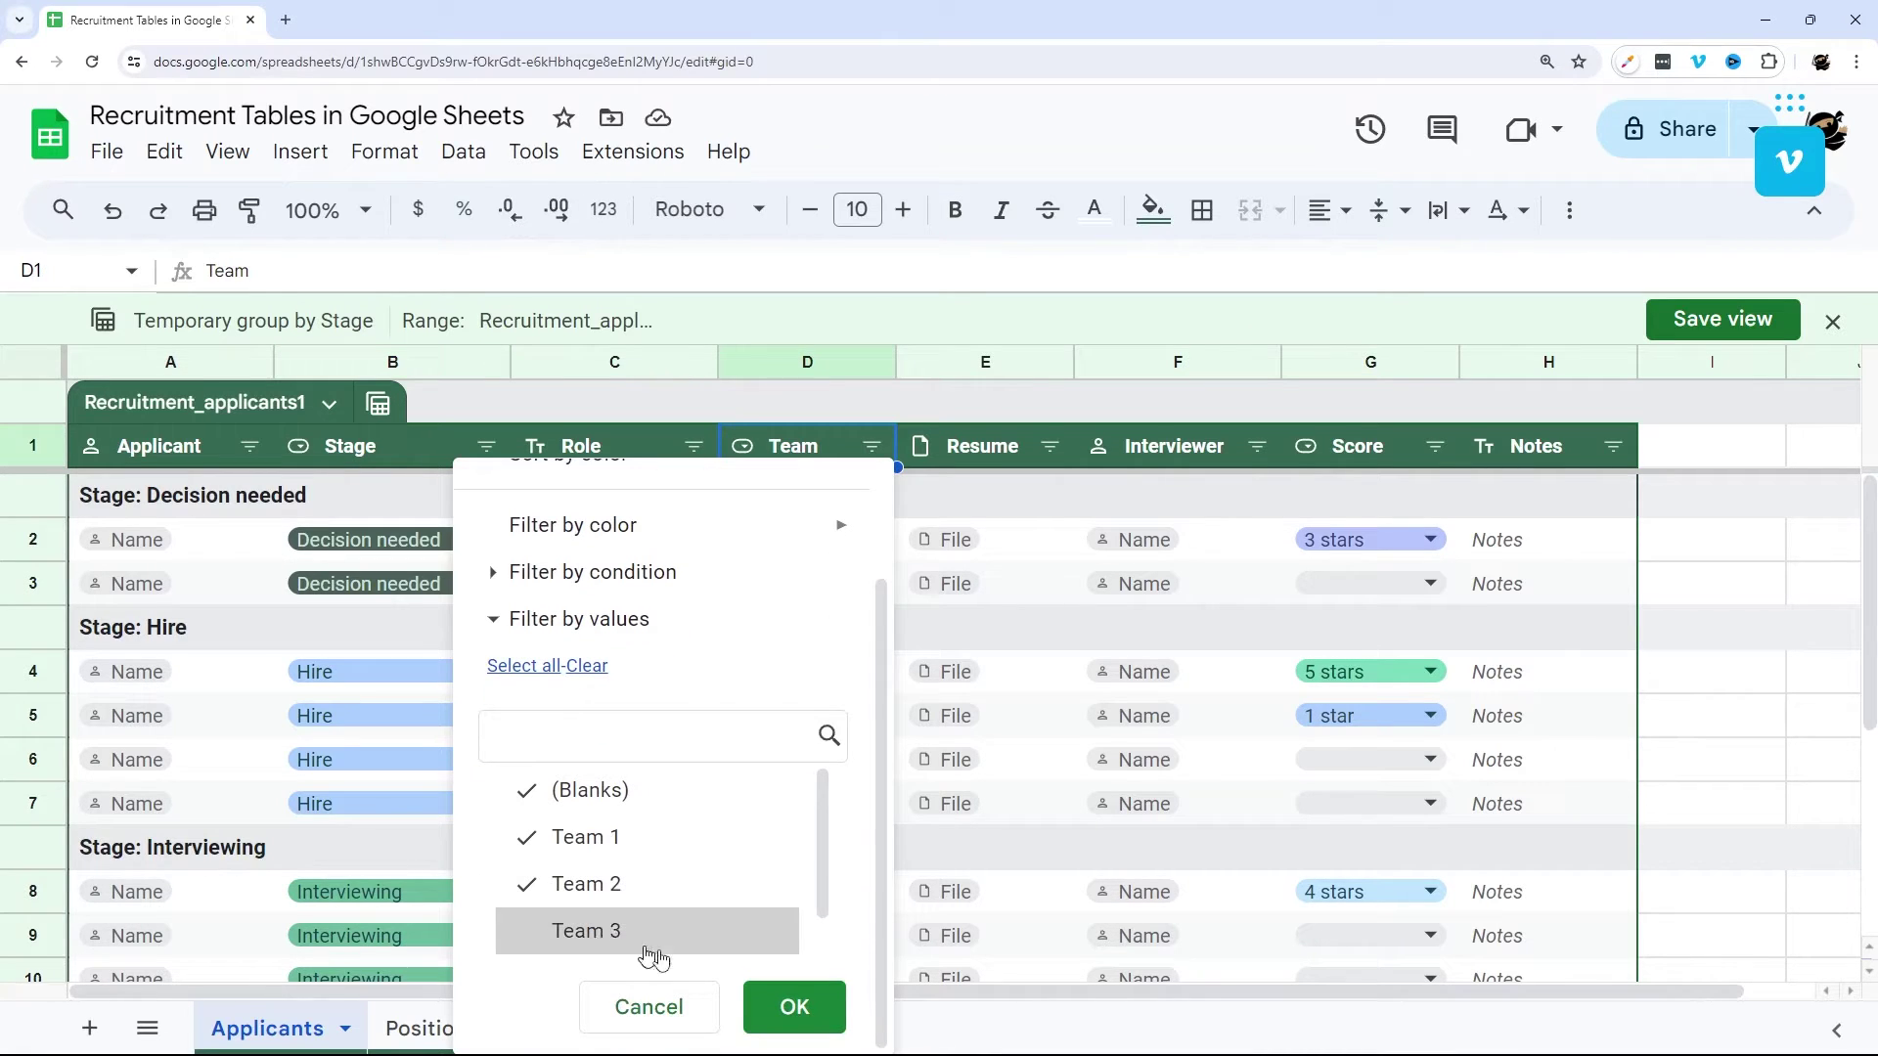
click(792, 1006)
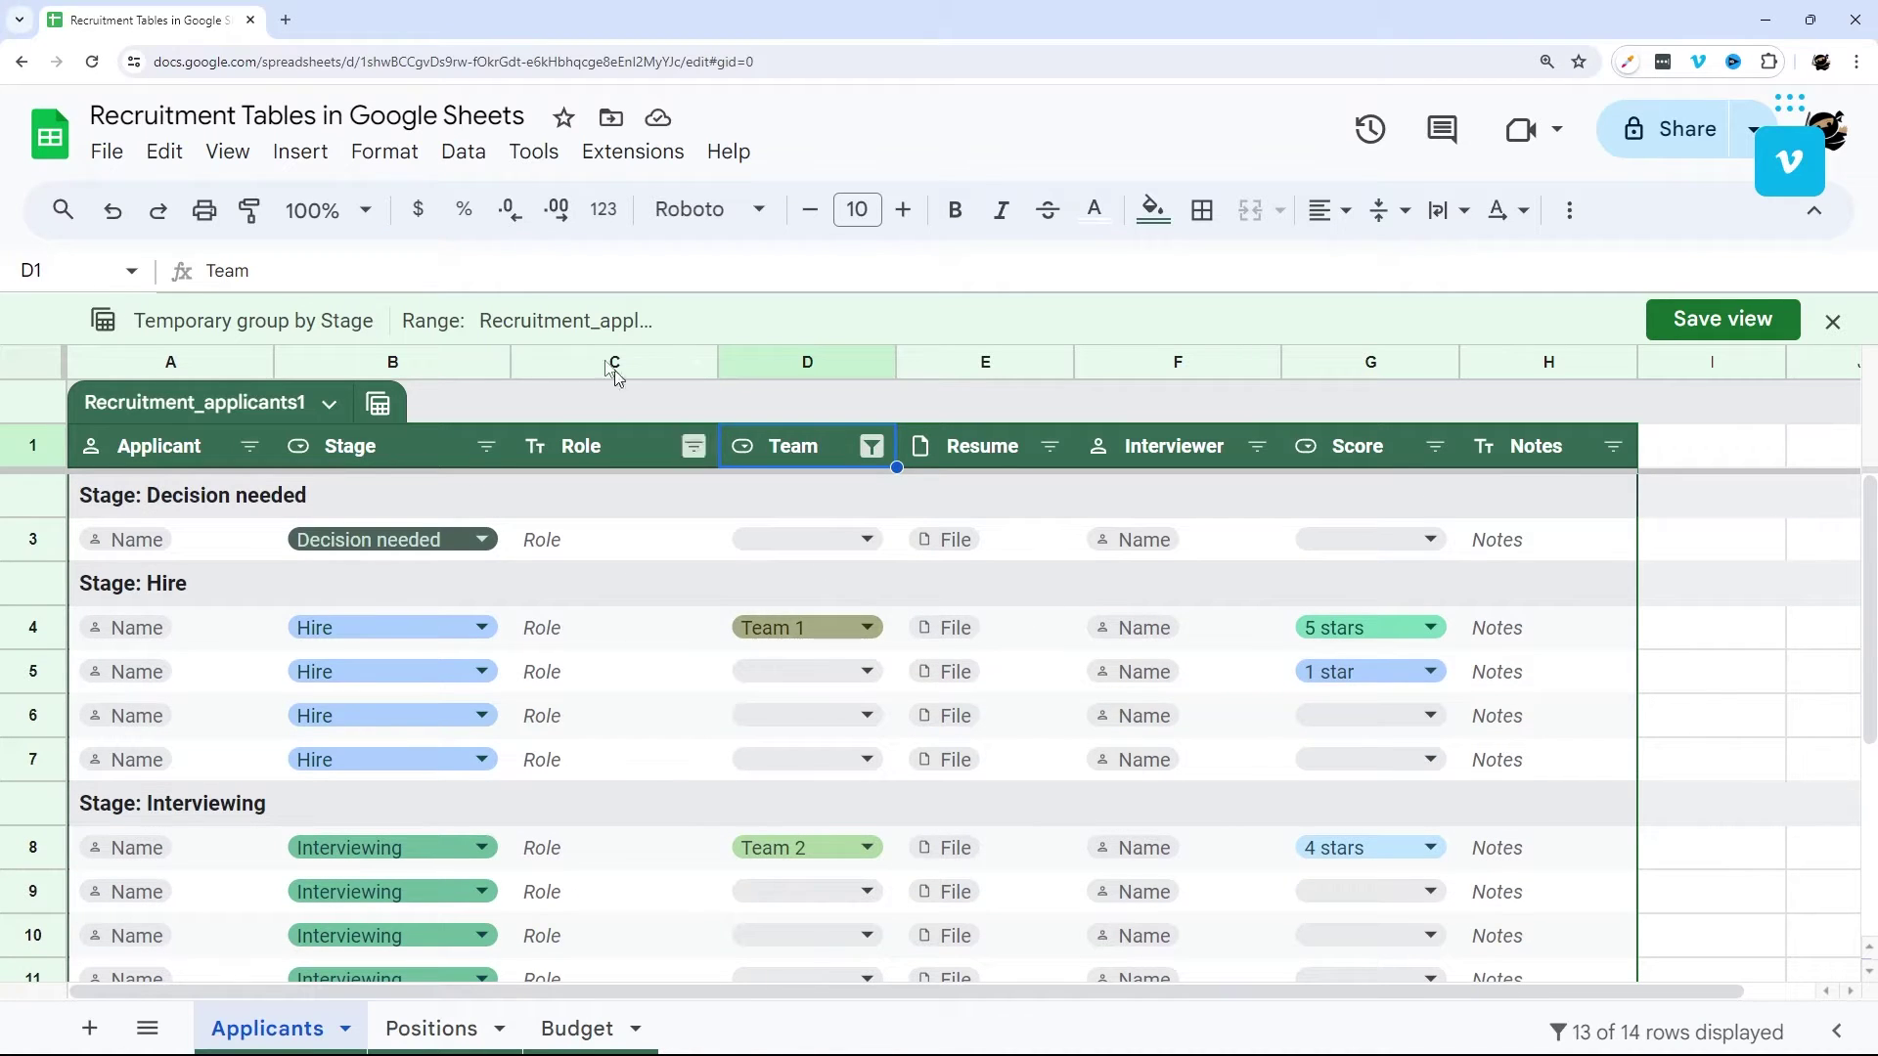
Save the grouped view, prefixing the owner's name before 'Group by Stage'.
click(460, 151)
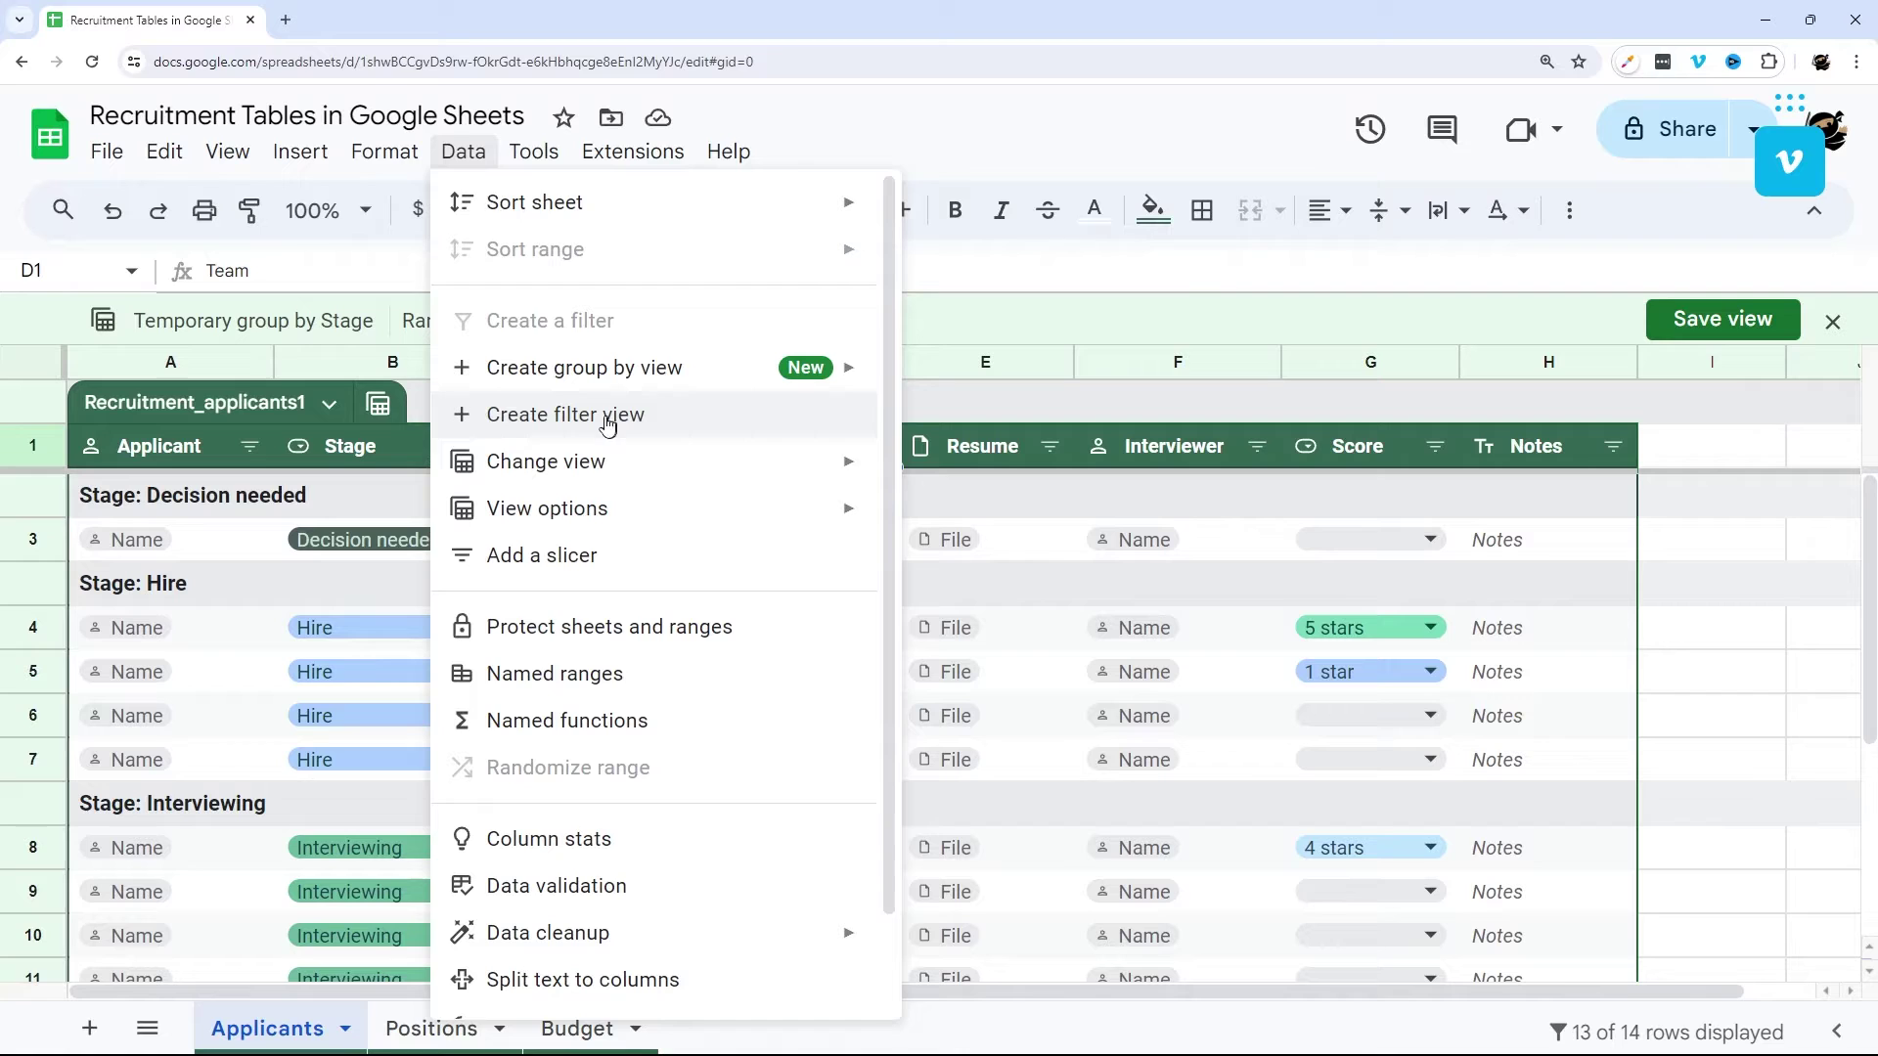
click(1723, 320)
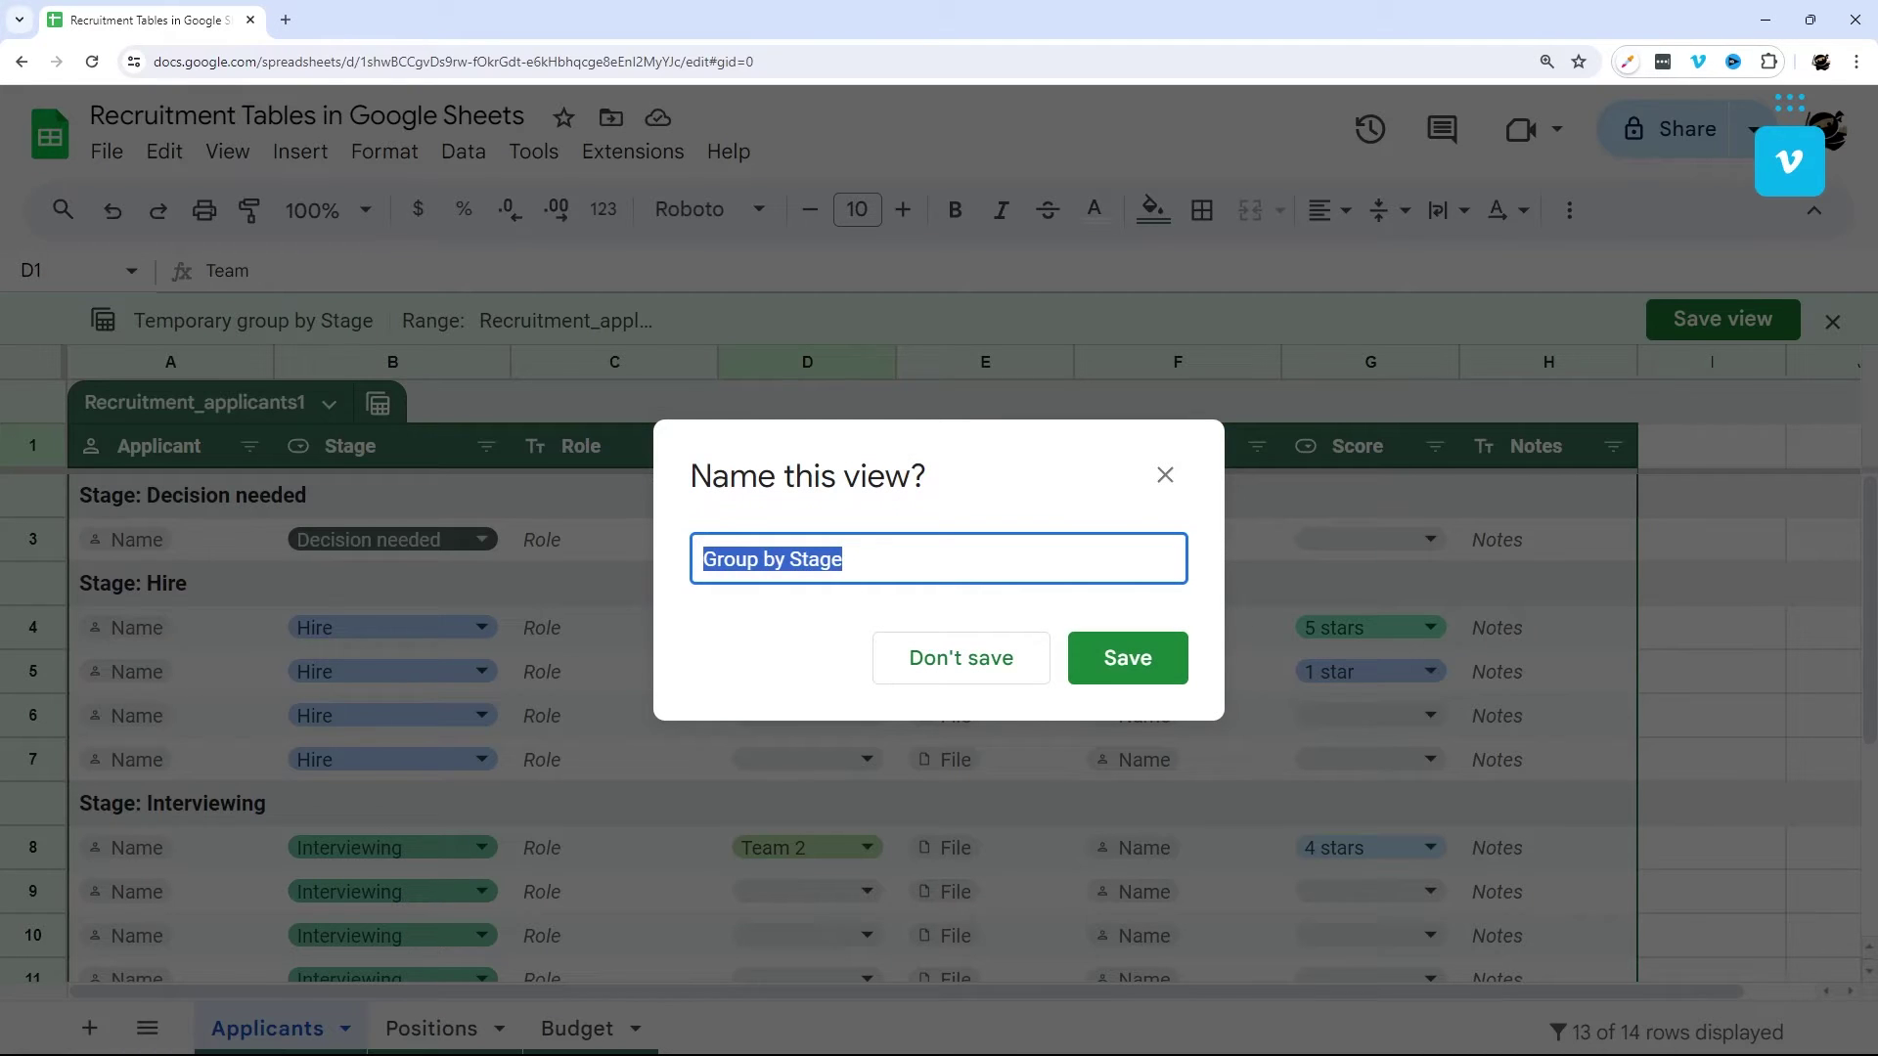
click(843, 559)
text(Peter's)
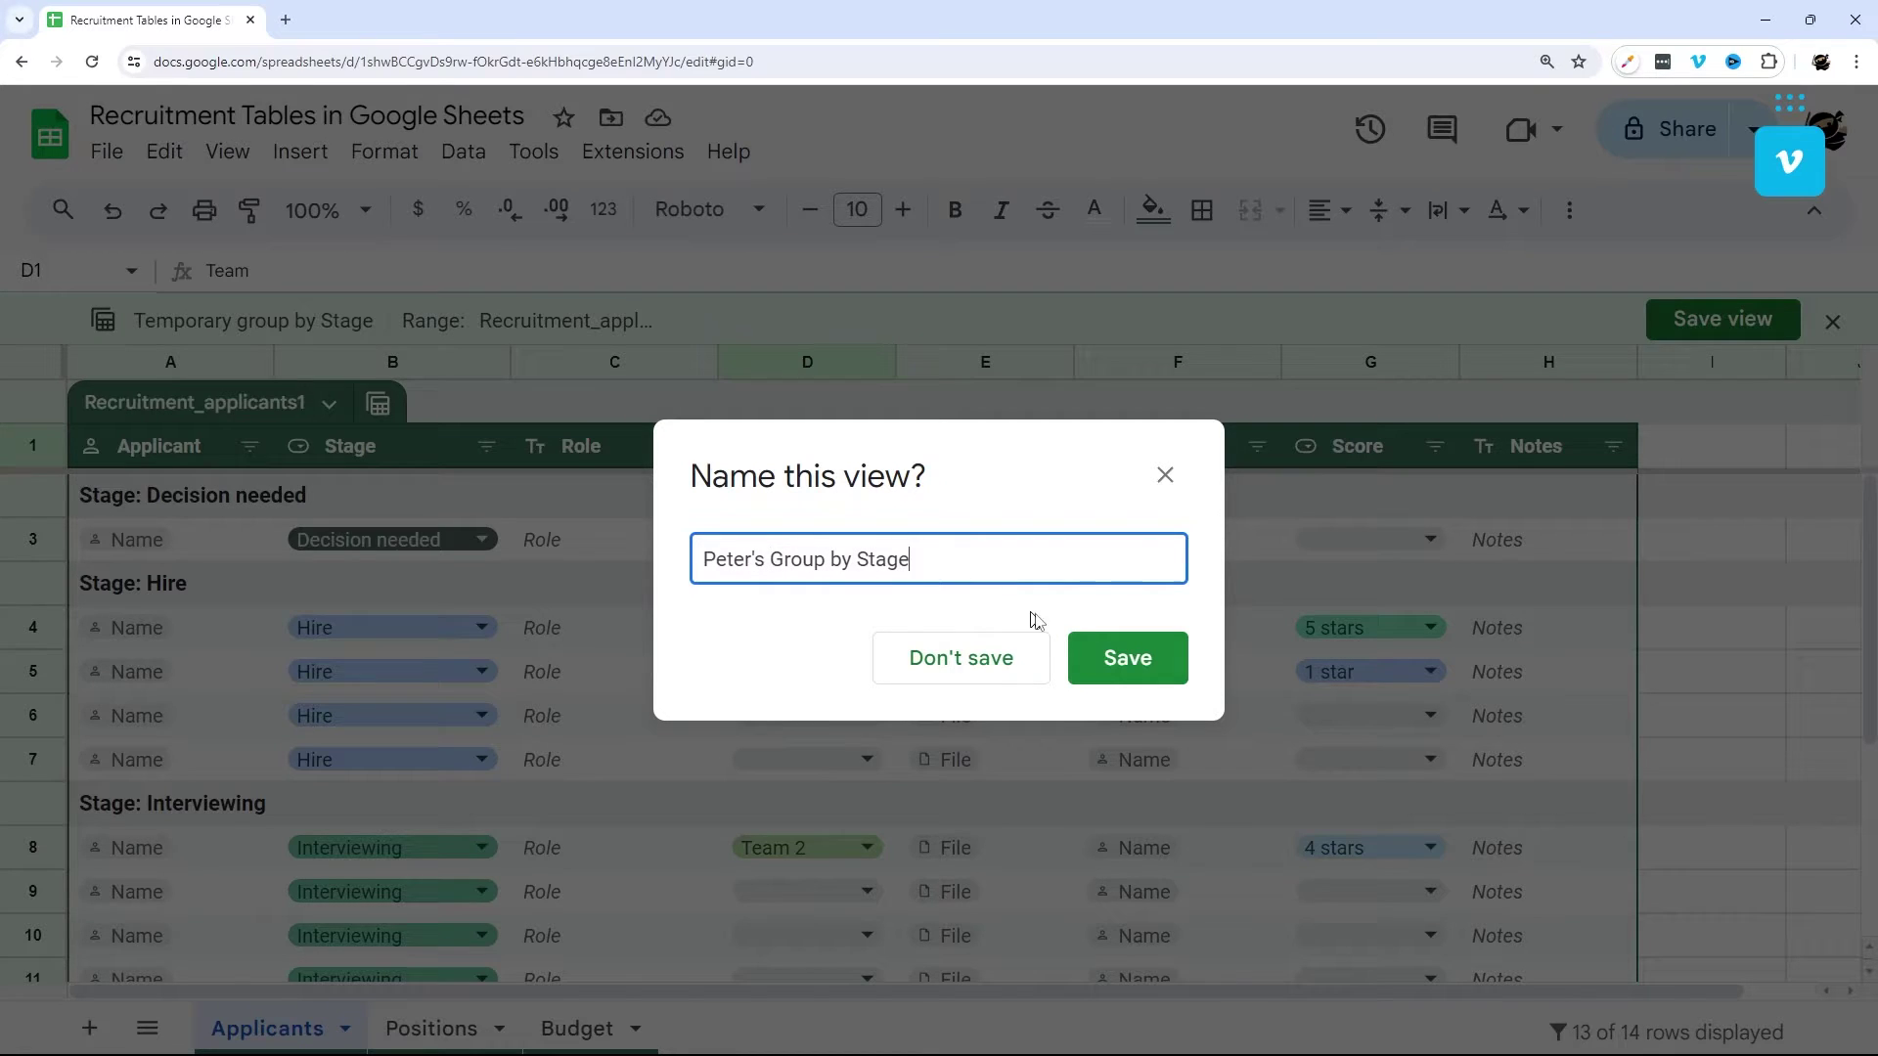
click(1115, 658)
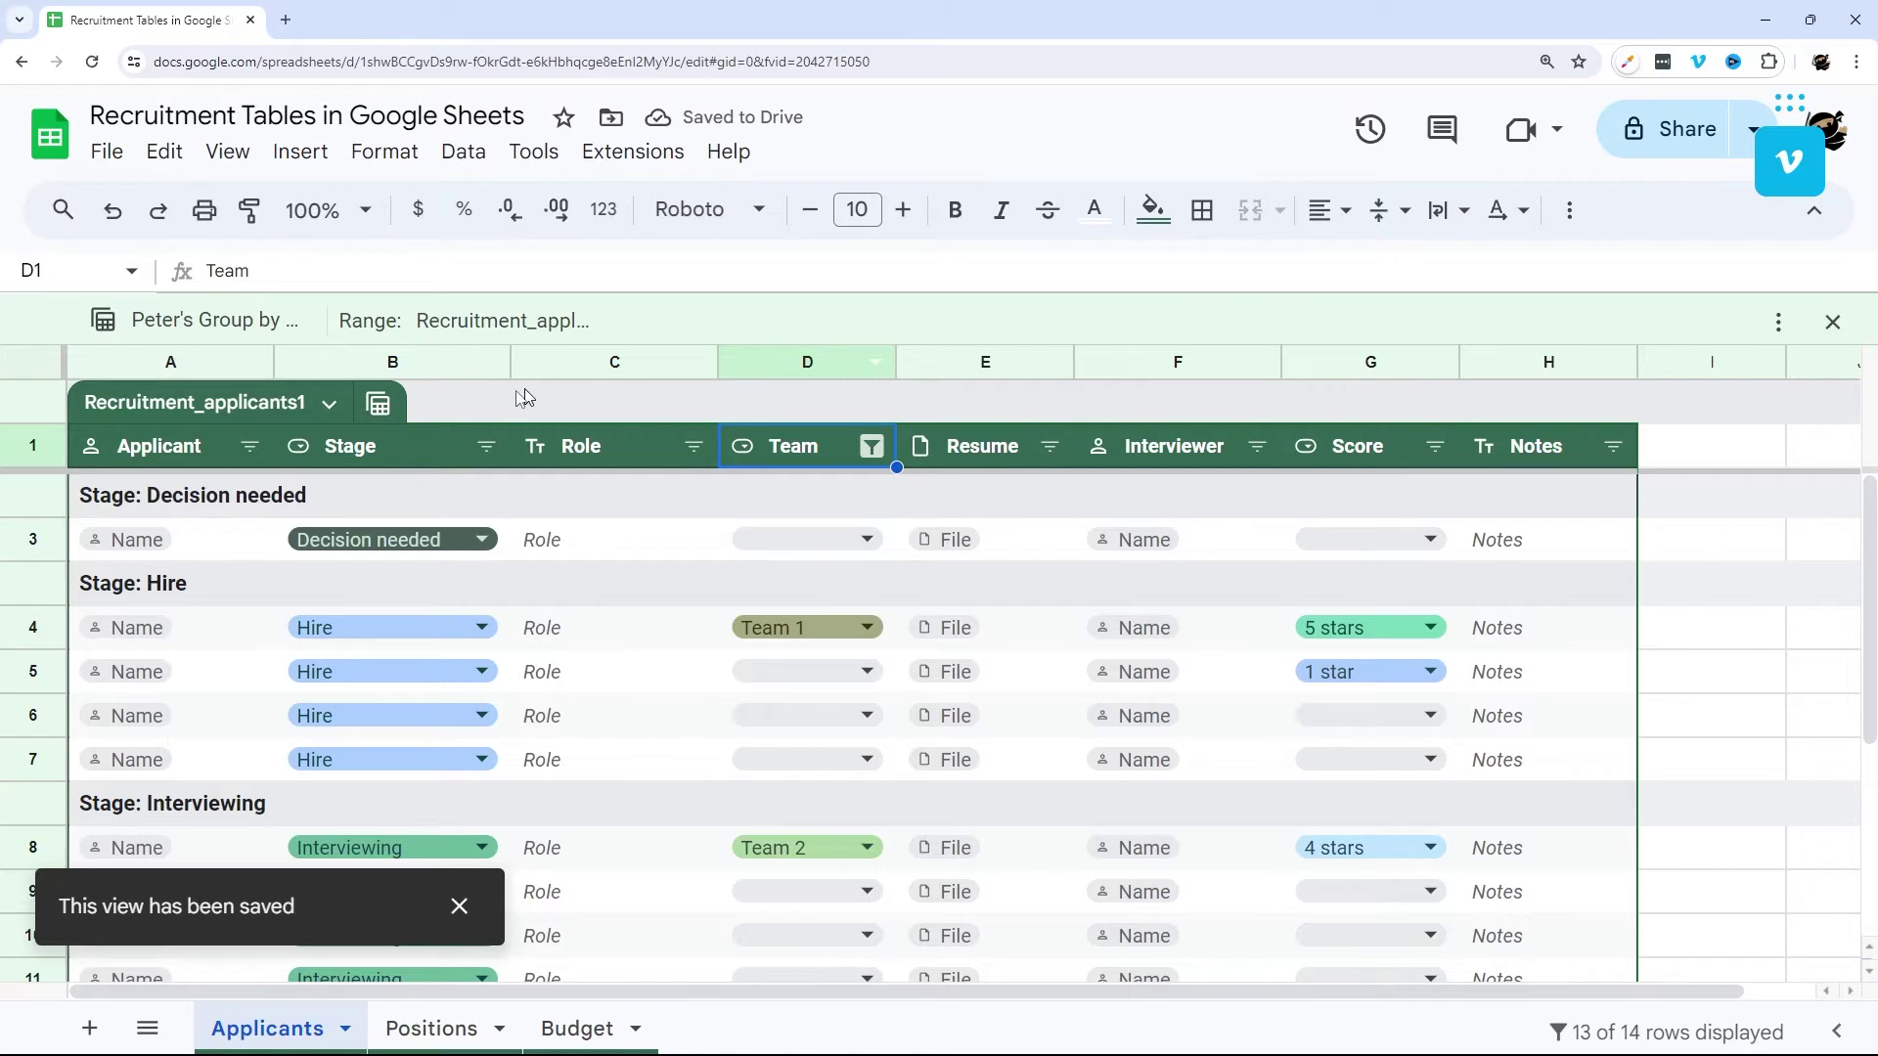
Exit the saved grouped-by-Stage view, then reapply it from the saved views list.
click(379, 403)
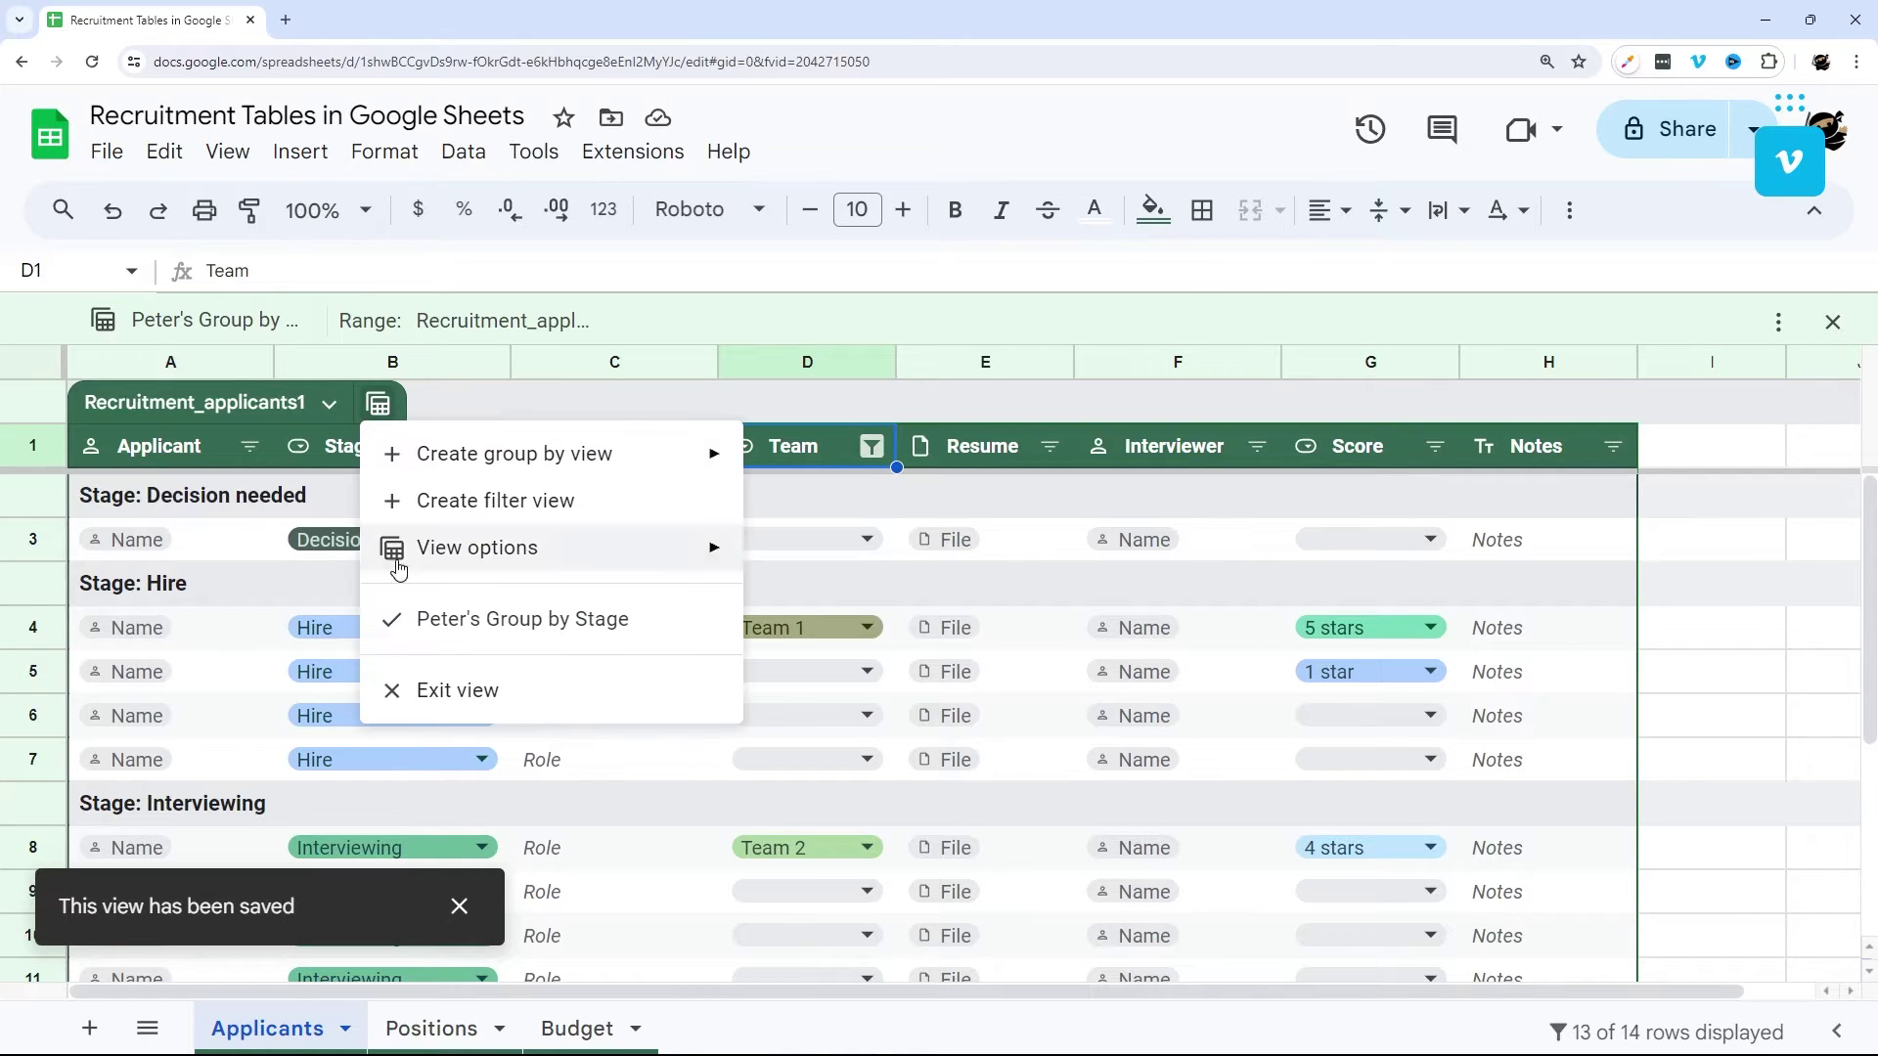
click(438, 691)
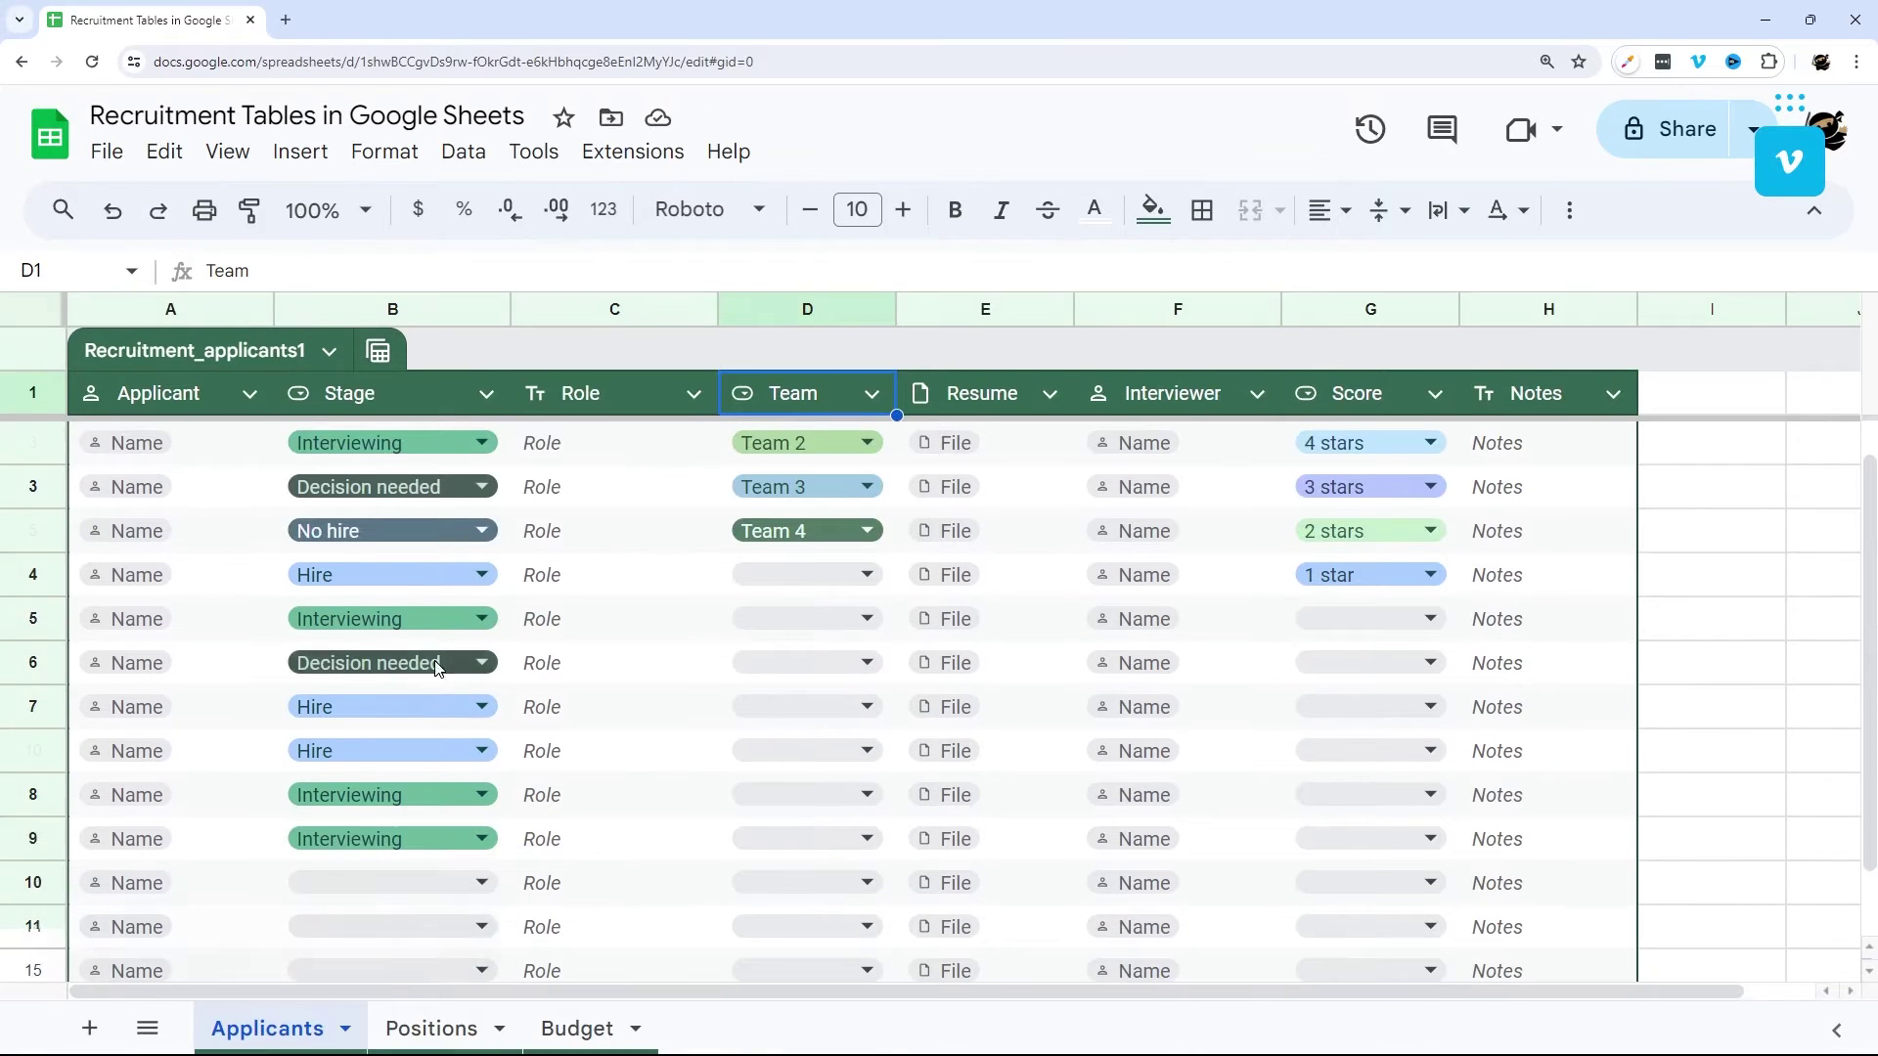
click(633, 457)
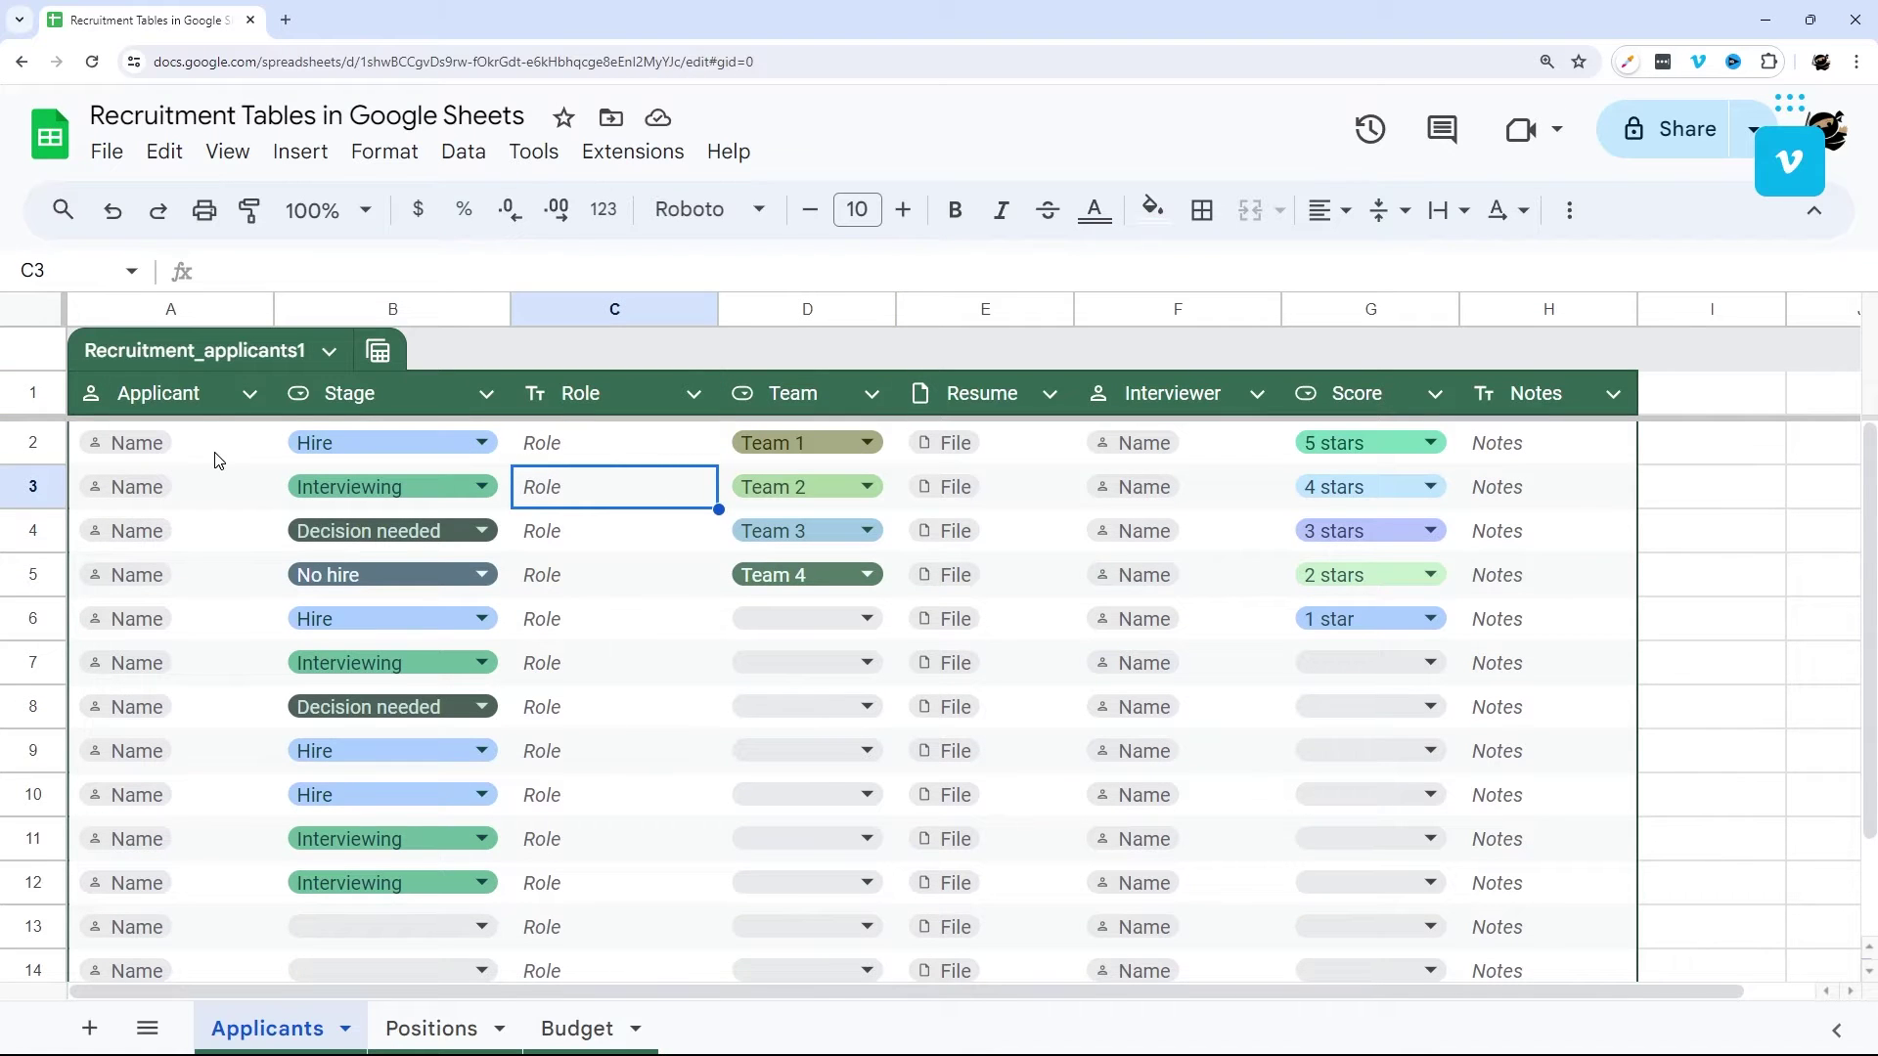
click(381, 358)
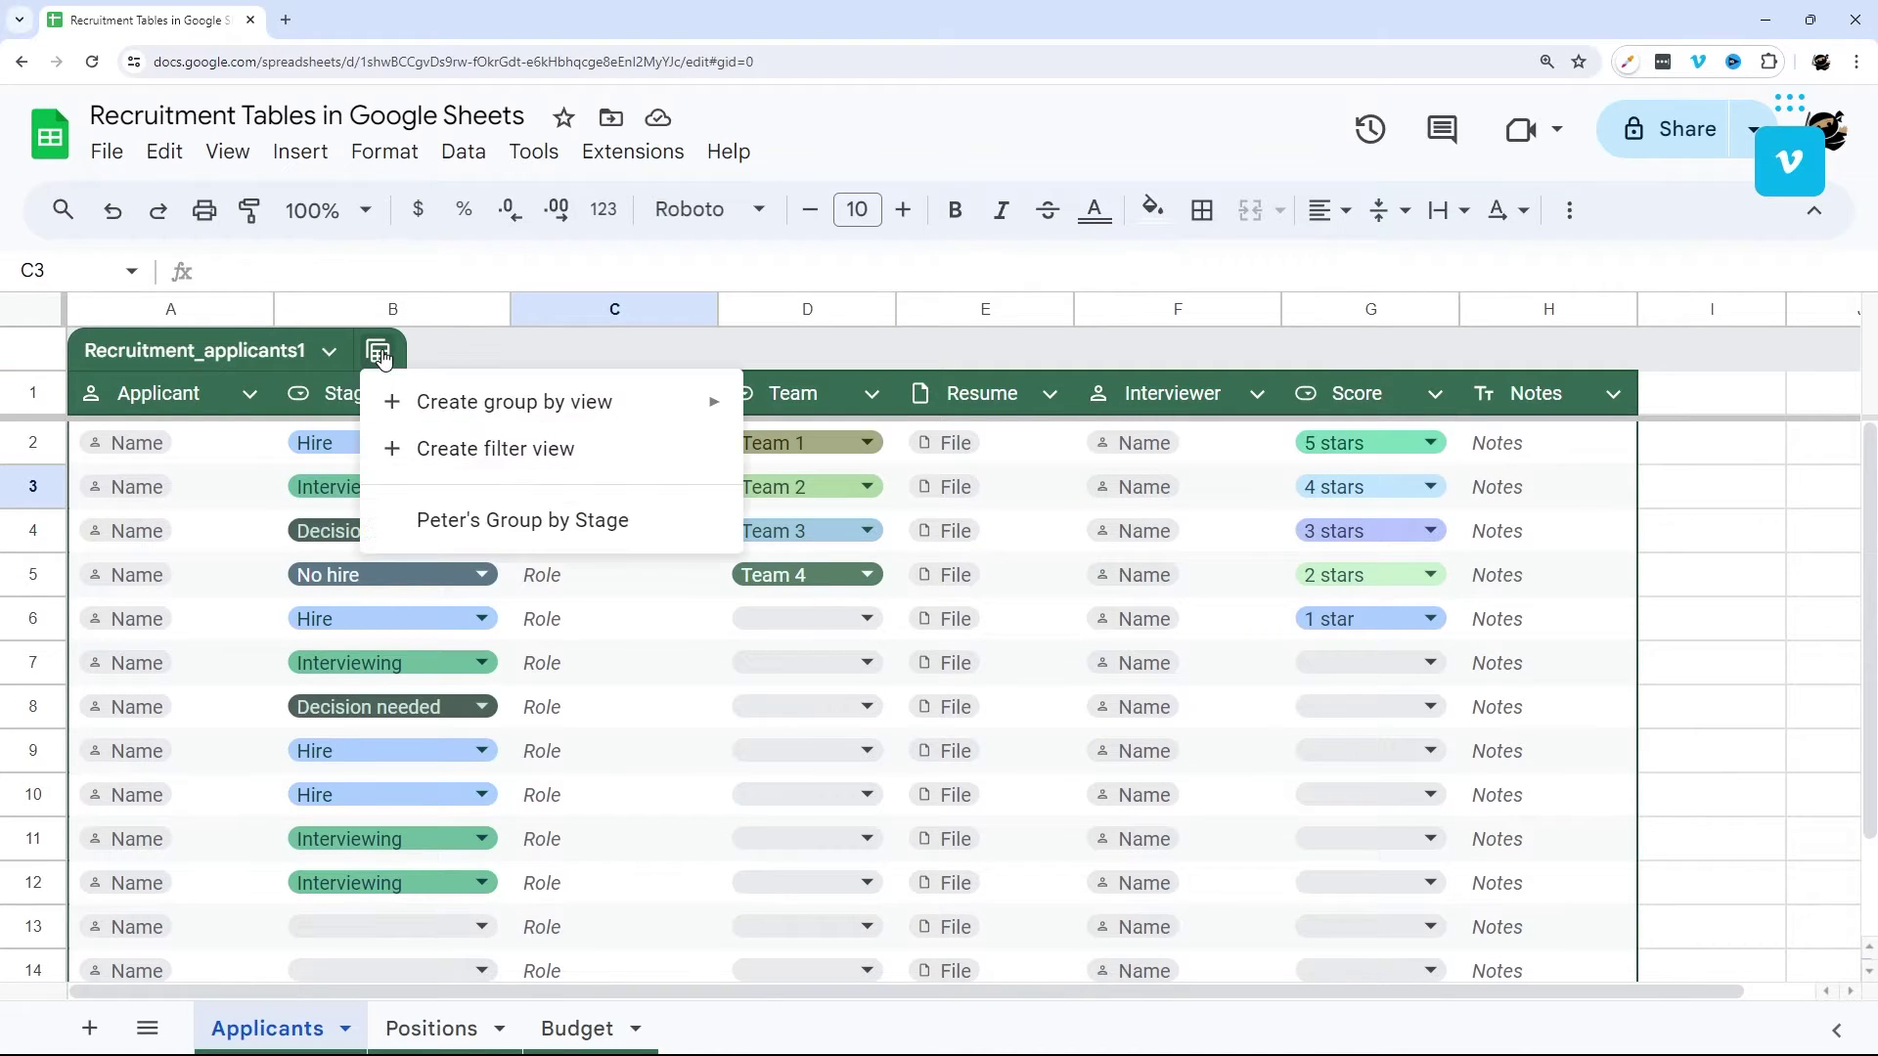
click(456, 523)
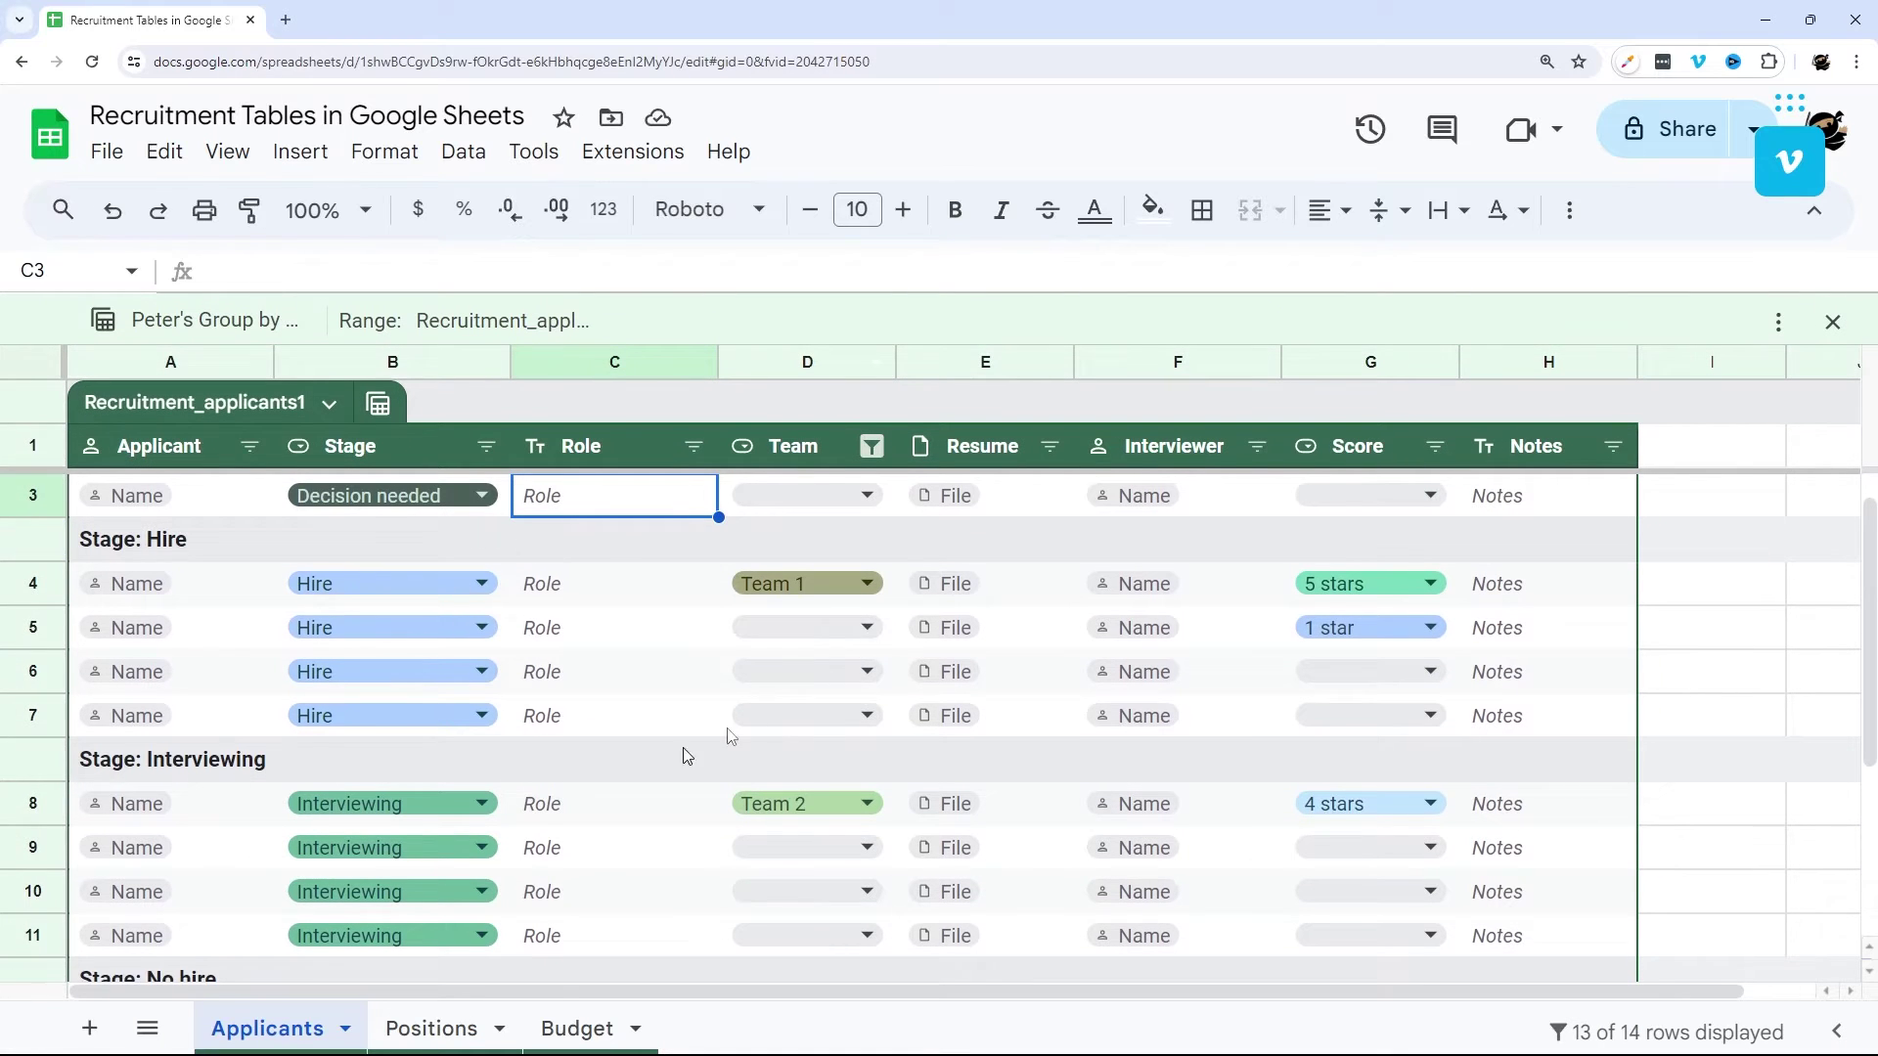
Set the Team filter to show all values and return the table to ungrouped rows.
click(871, 446)
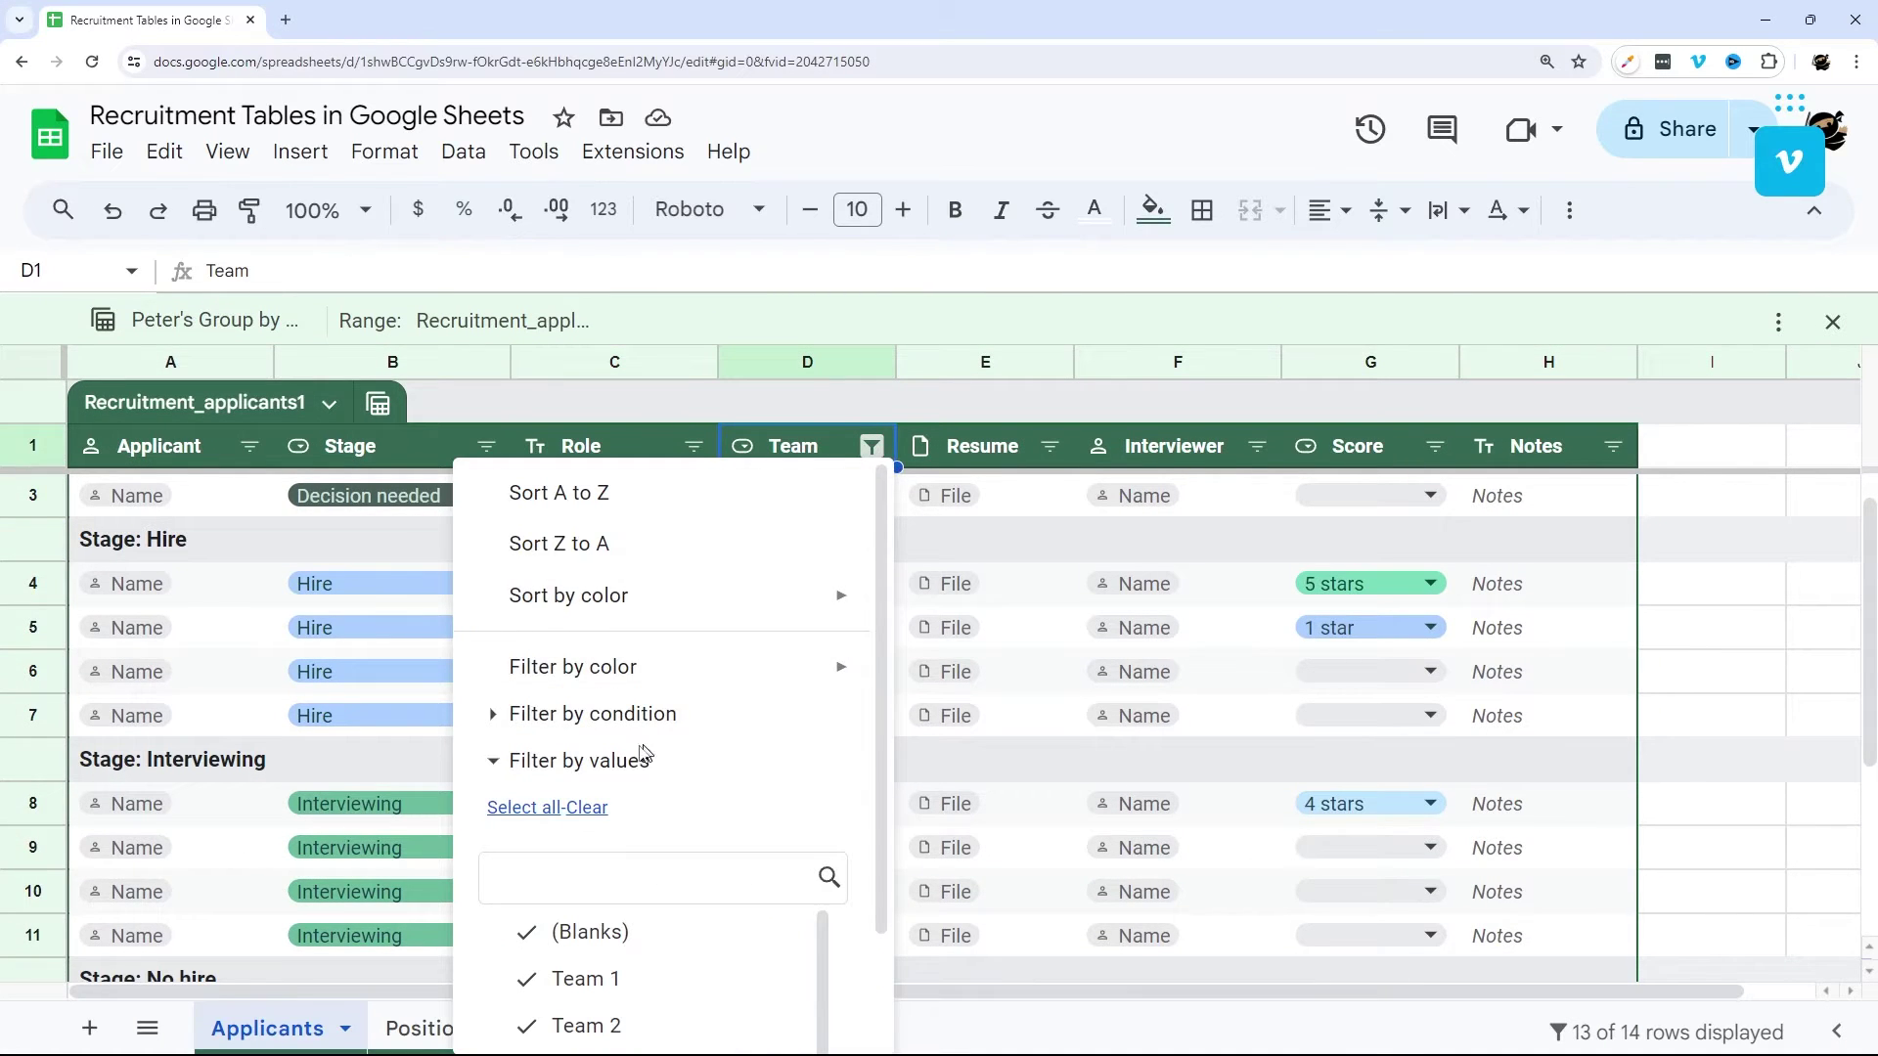
click(541, 807)
scroll(776, 930, down, 2)
click(796, 1006)
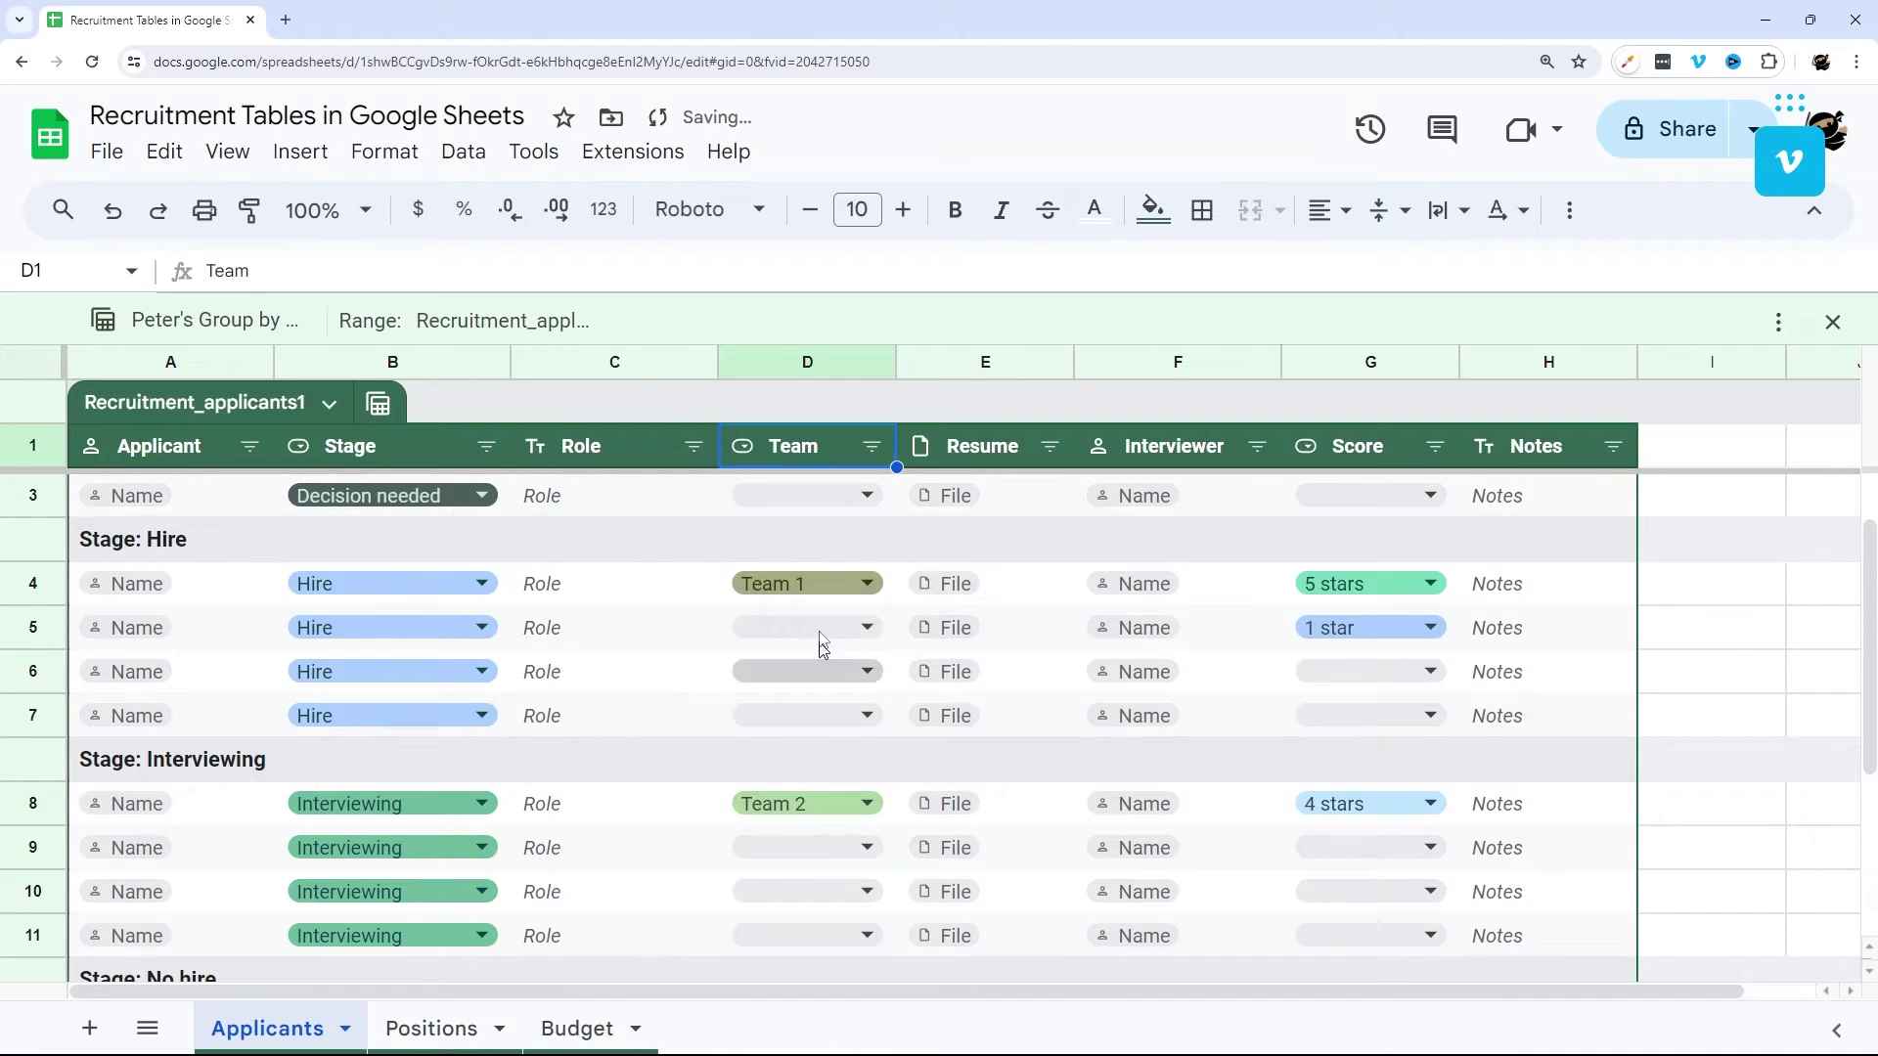
click(799, 539)
click(1058, 539)
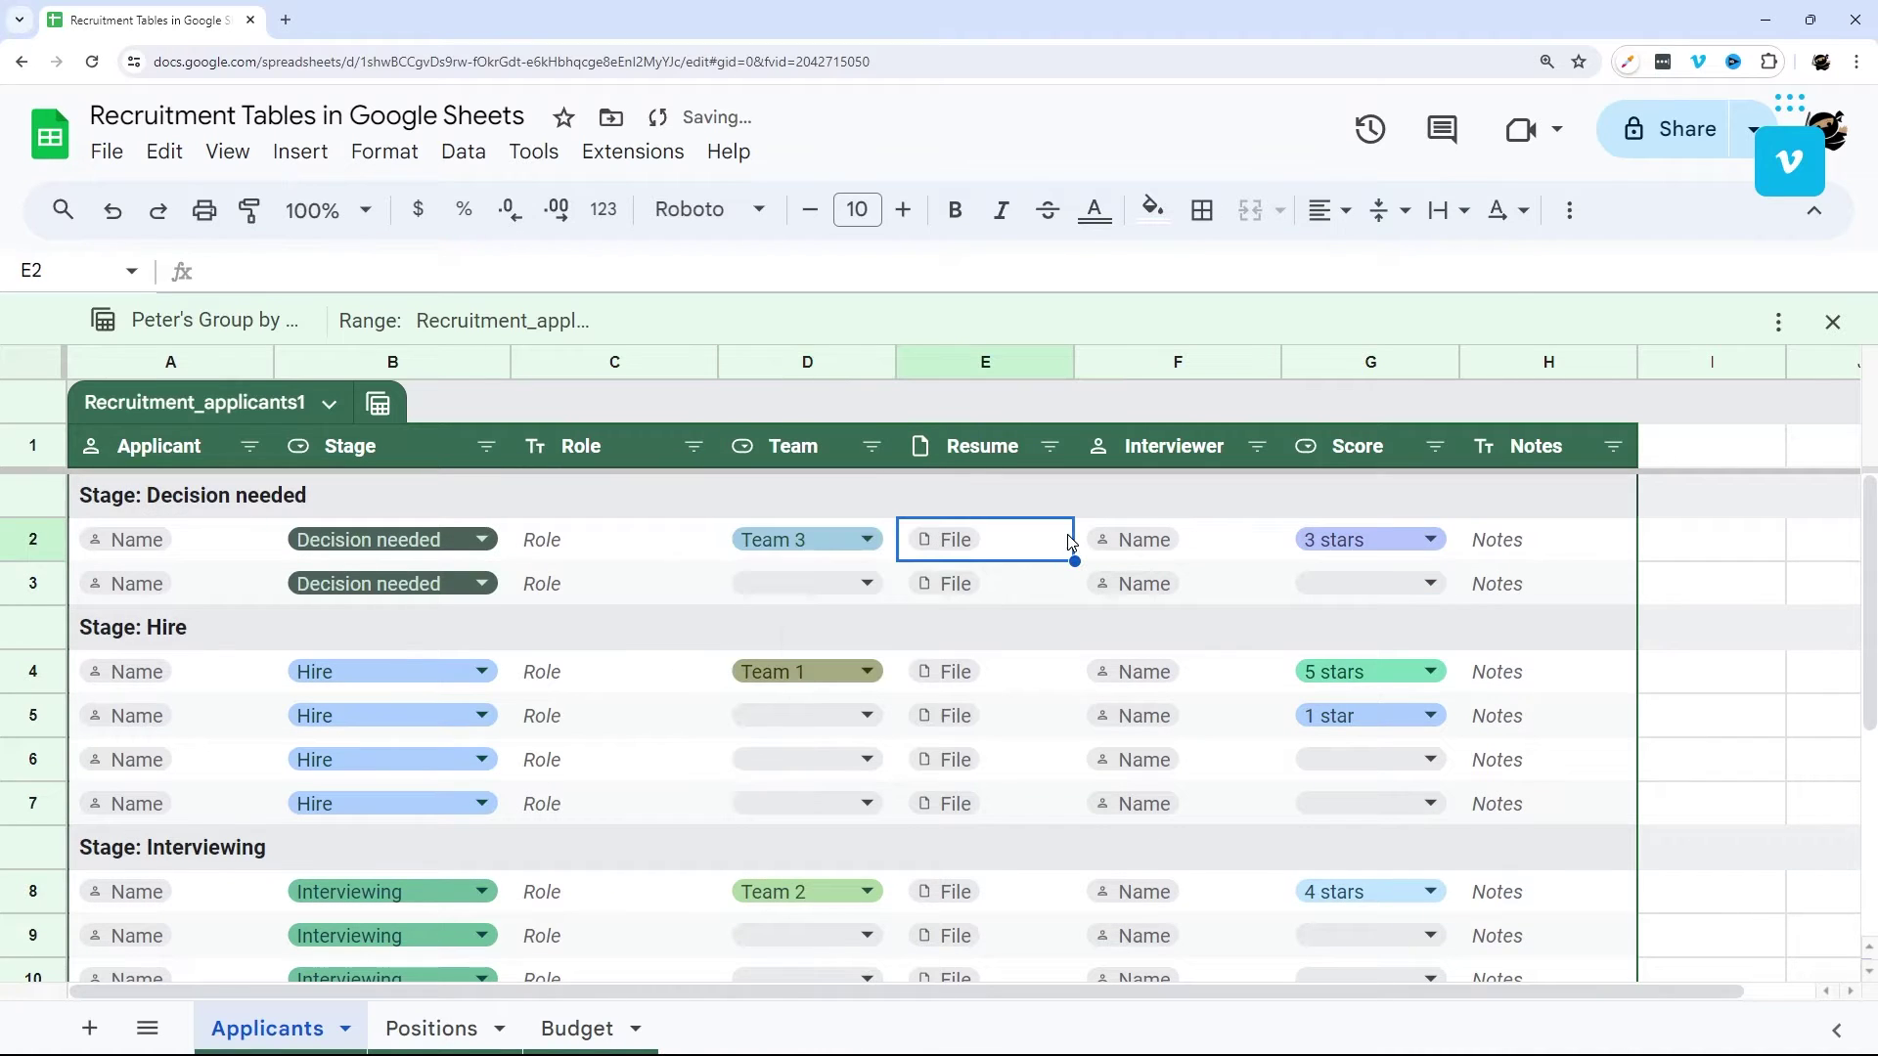
click(1835, 324)
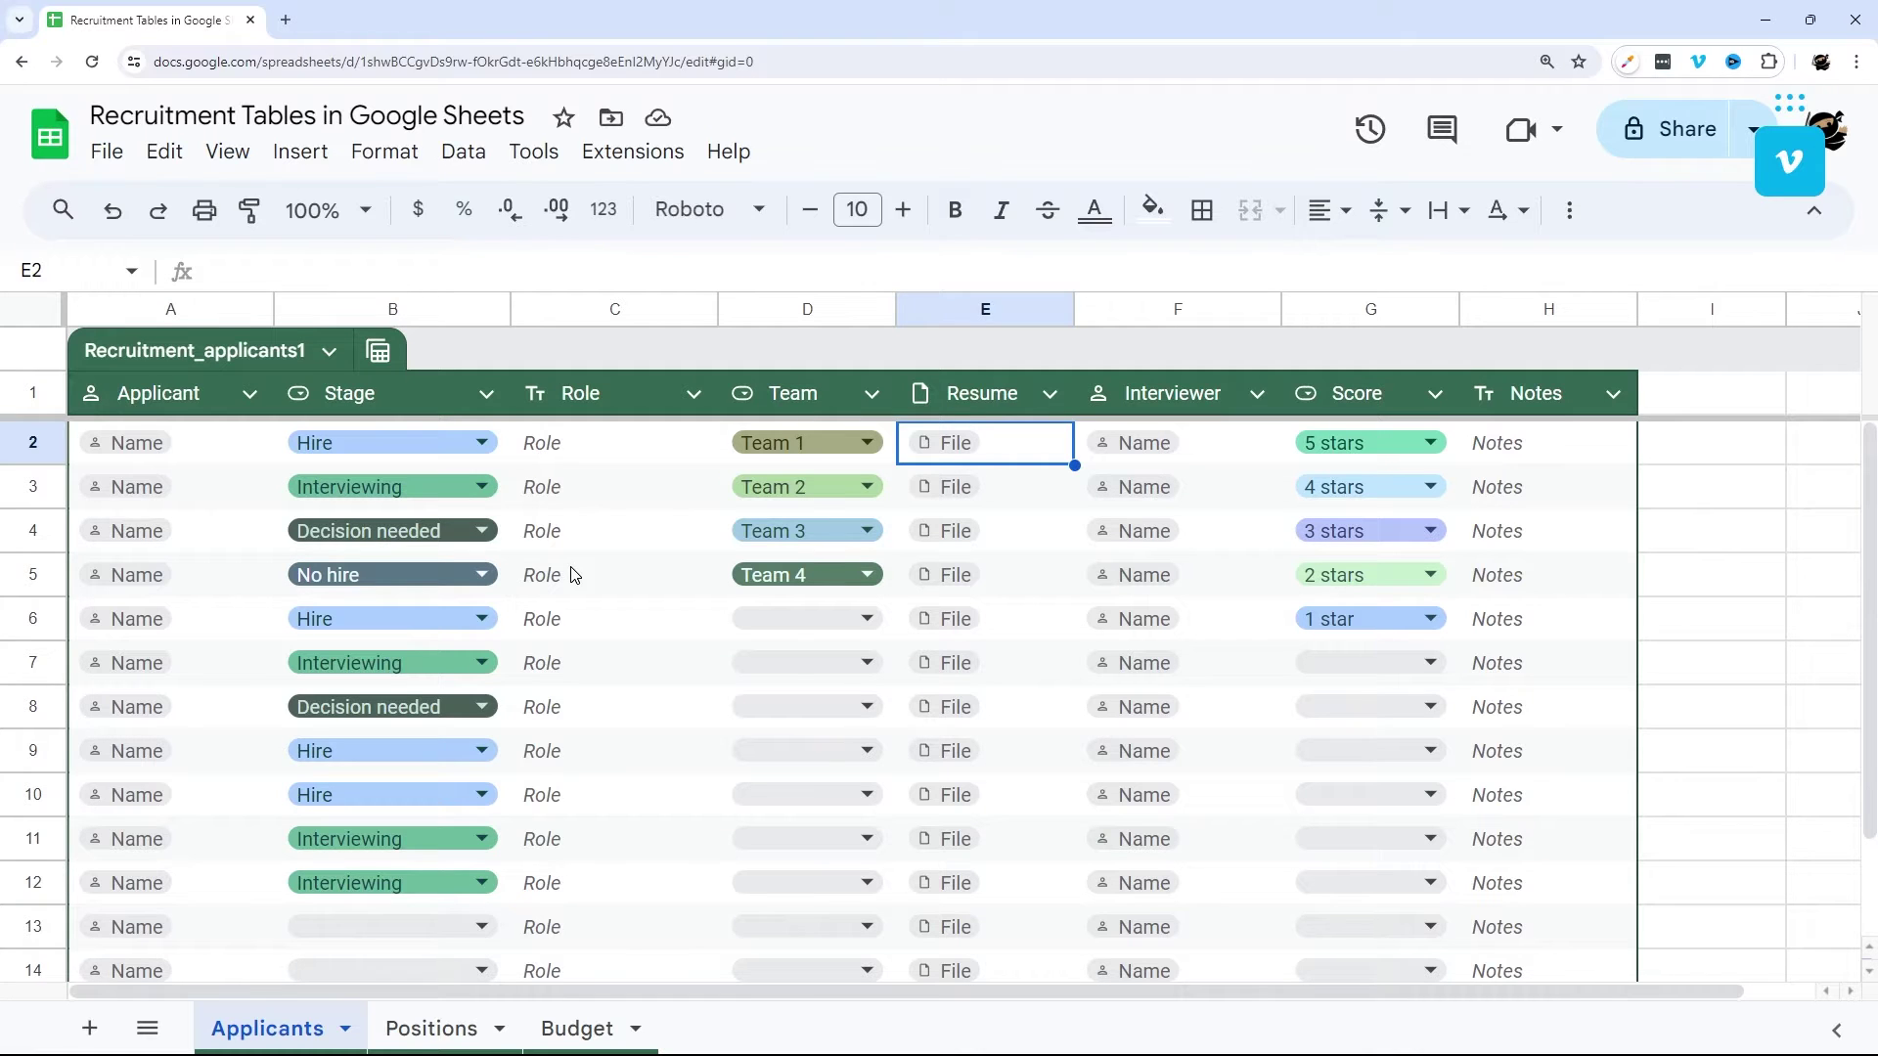
click(627, 460)
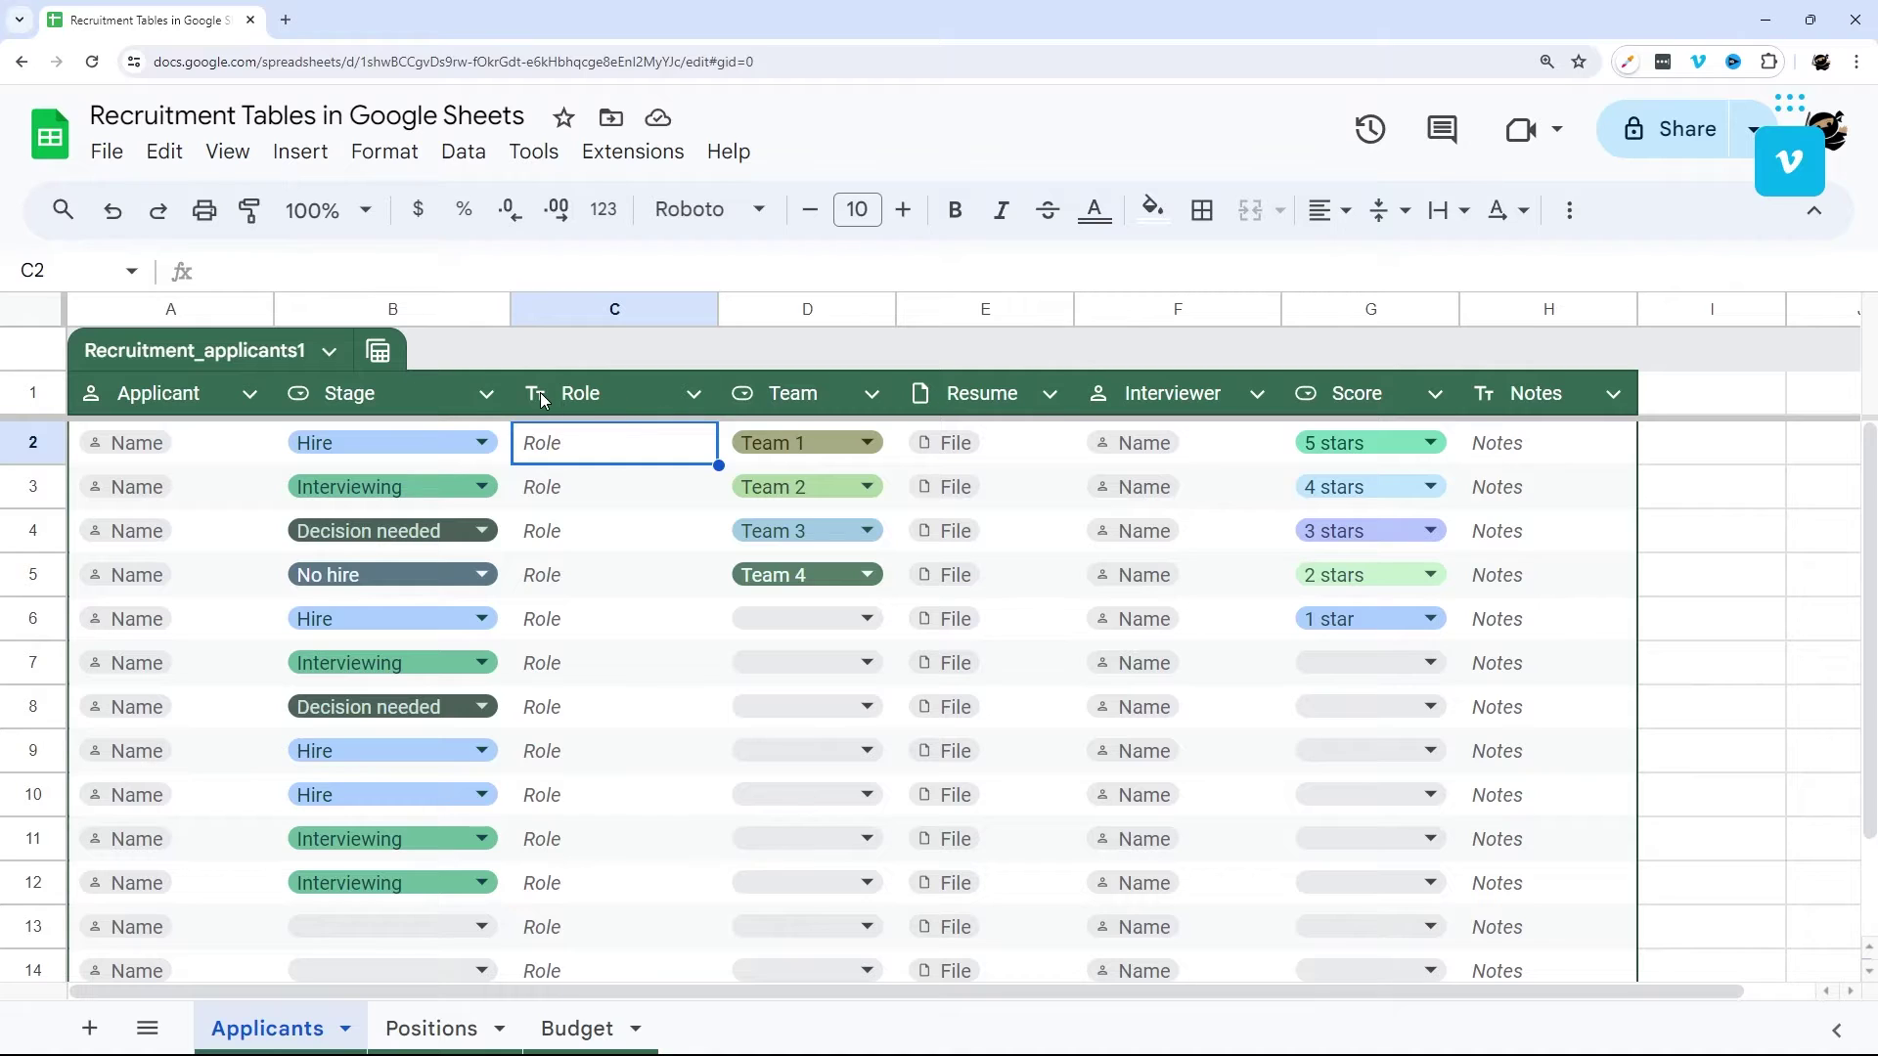
click(1568, 211)
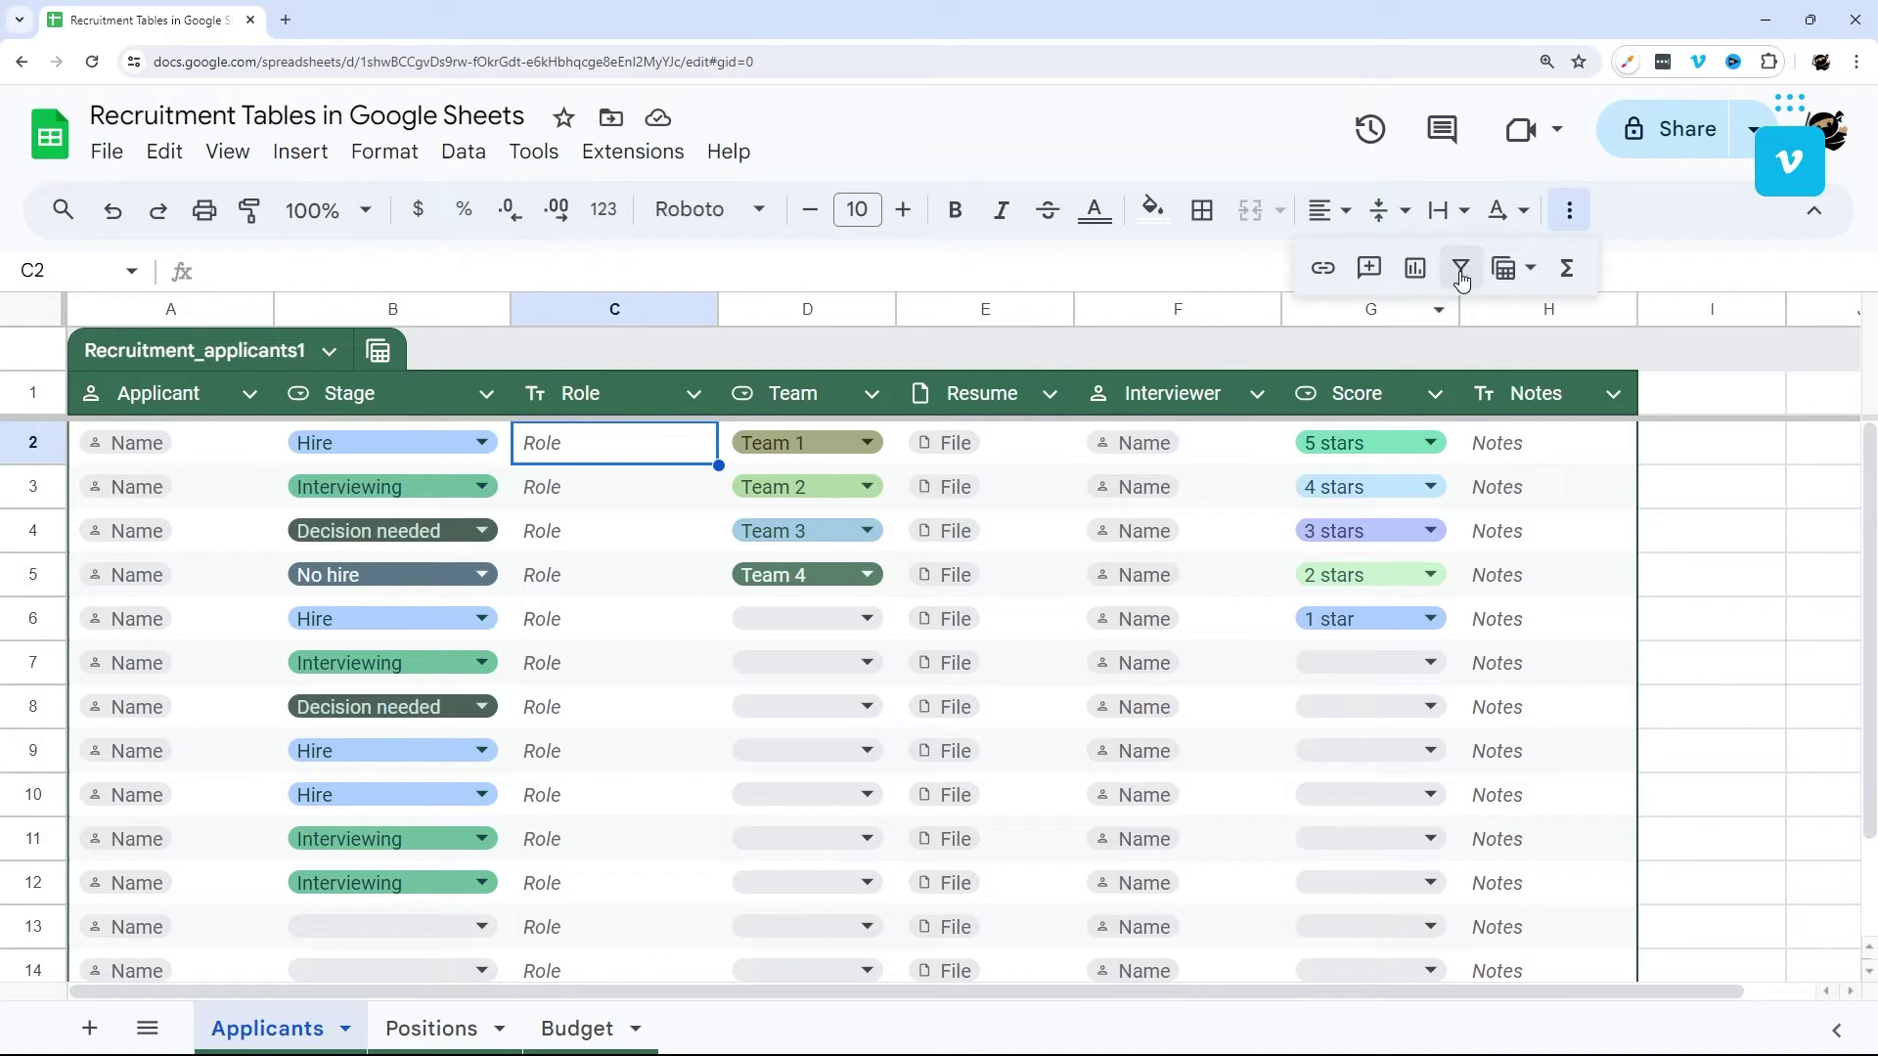
click(463, 151)
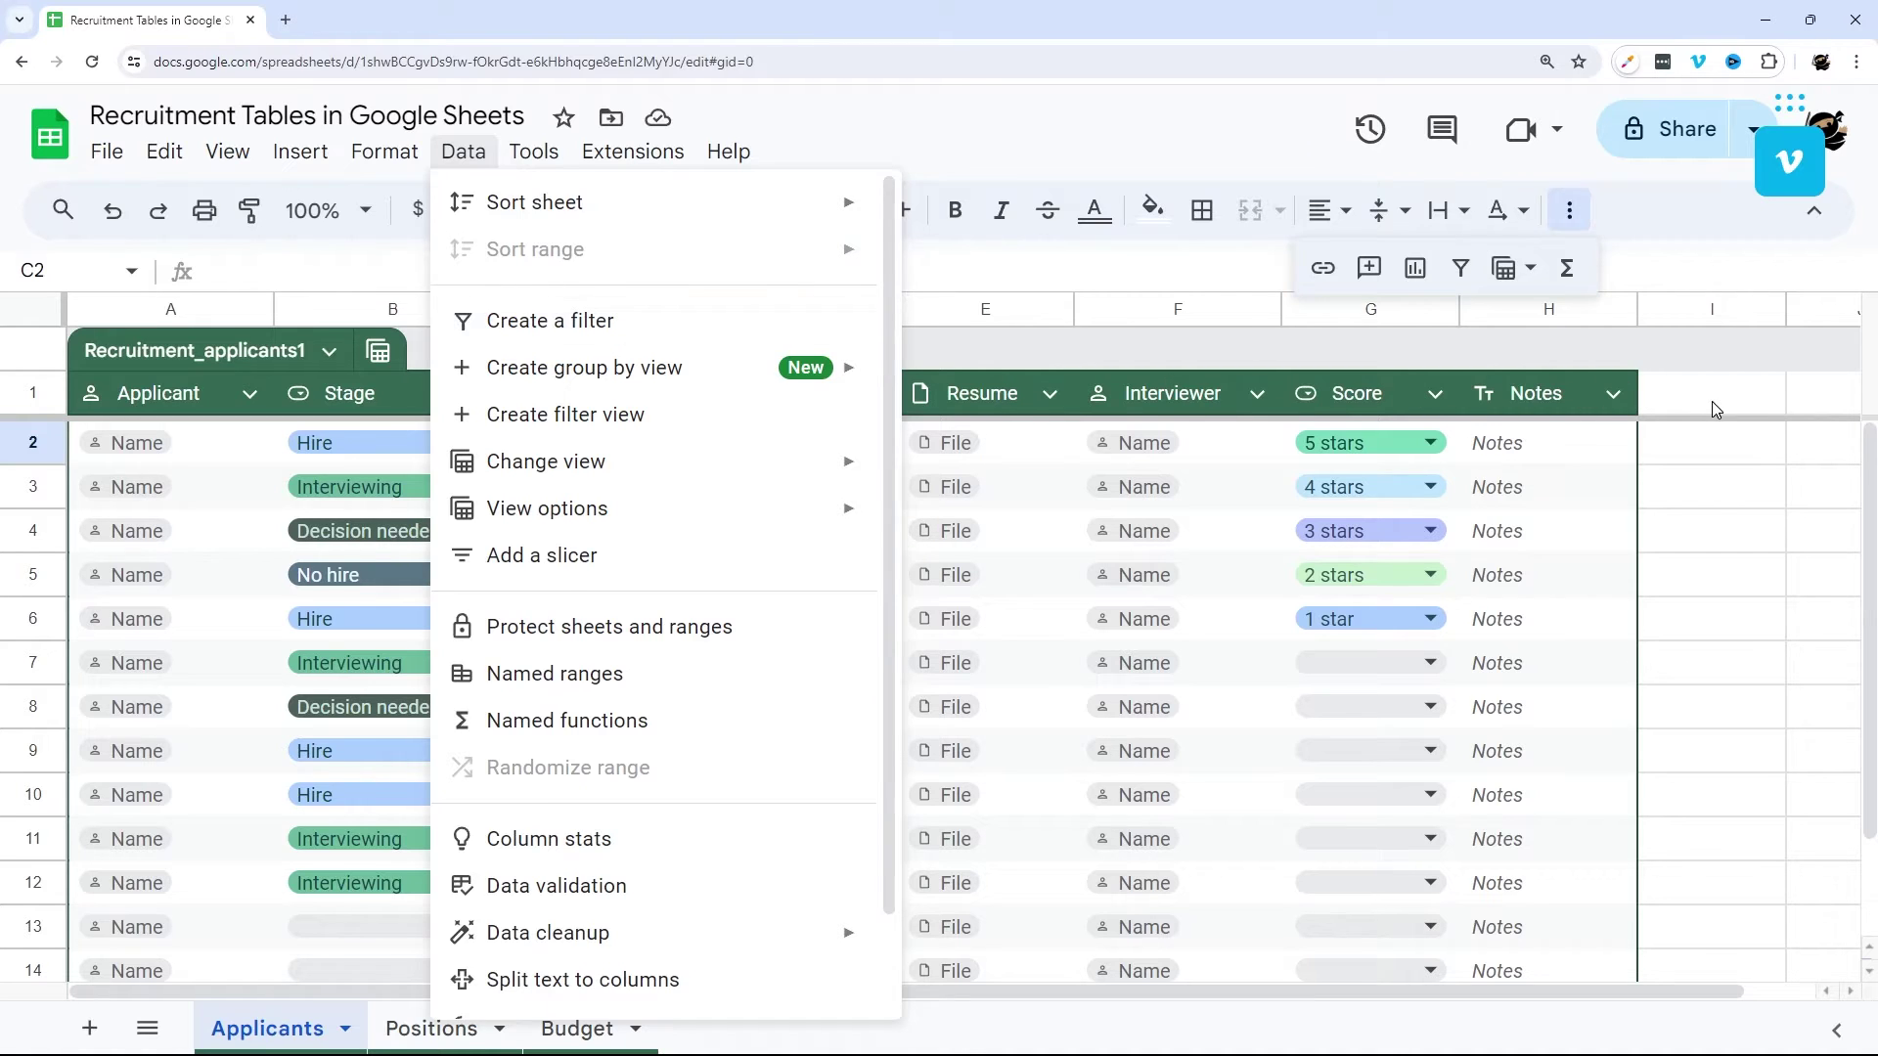
drag(1711, 401, 137, 396)
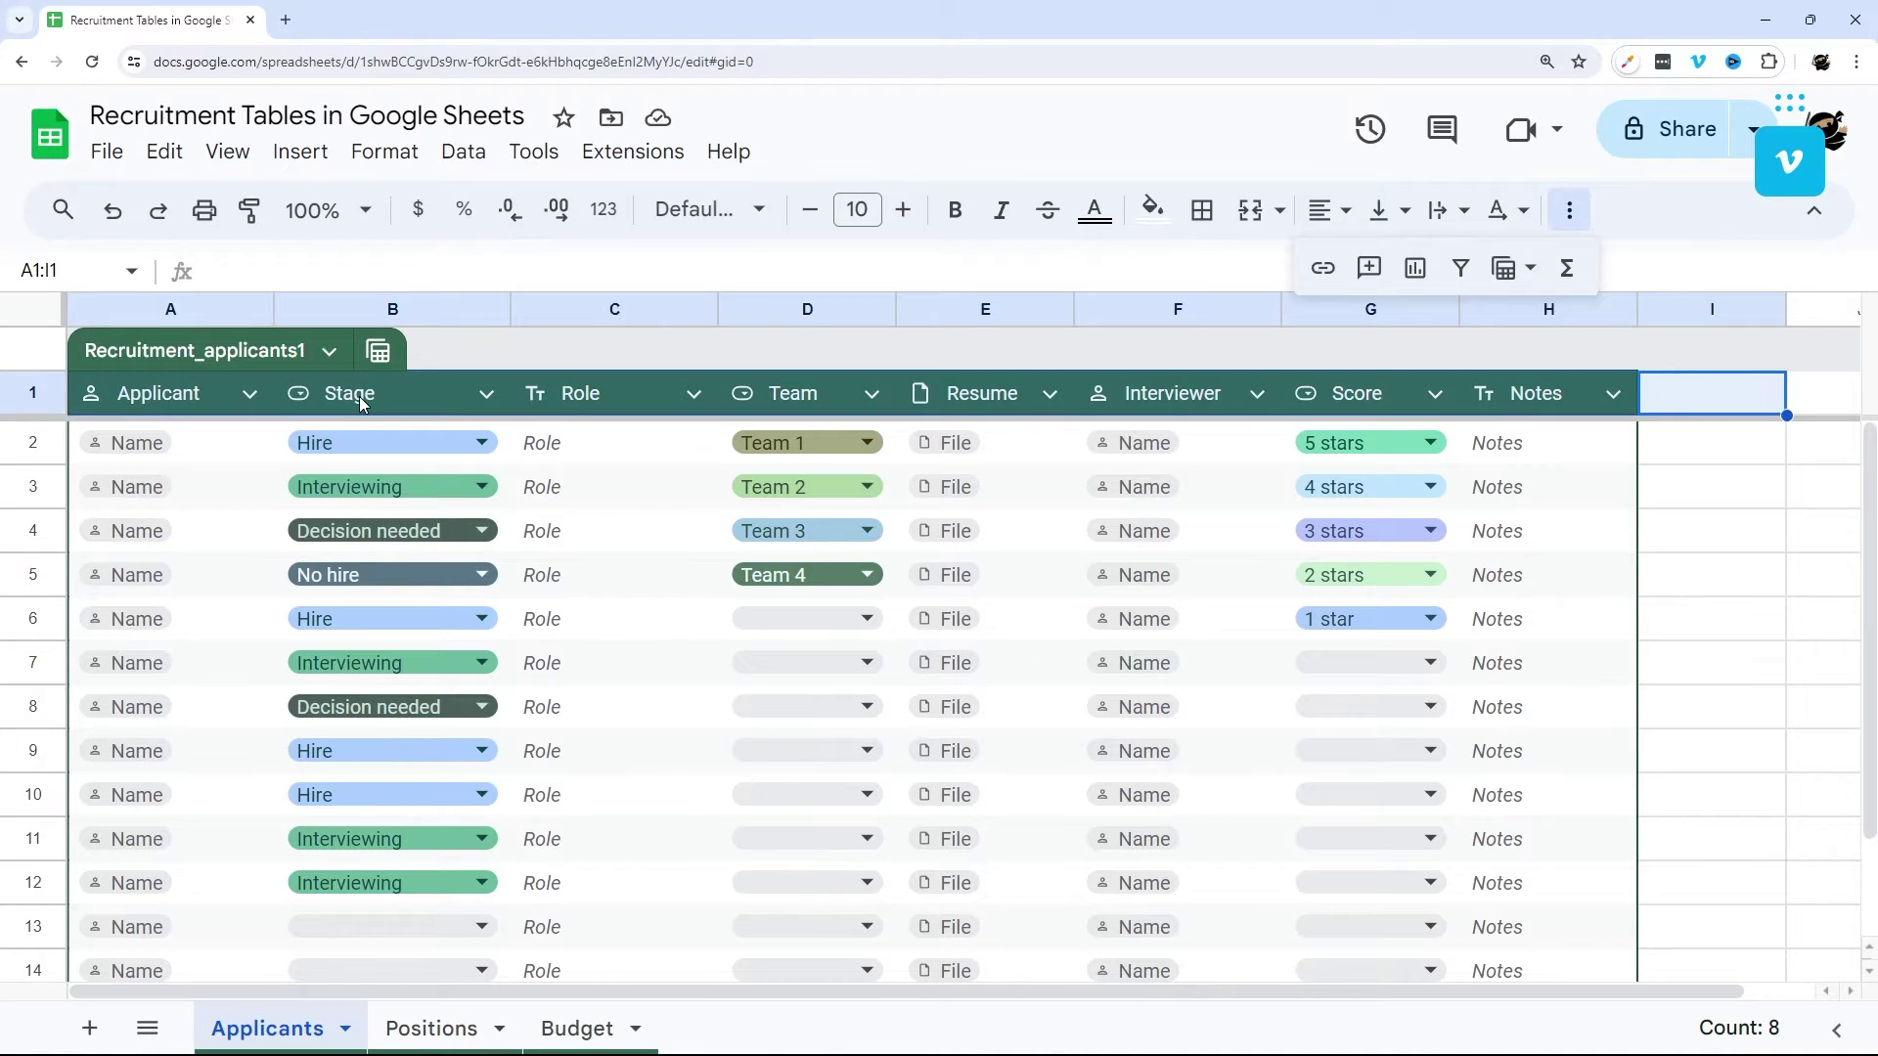
click(487, 395)
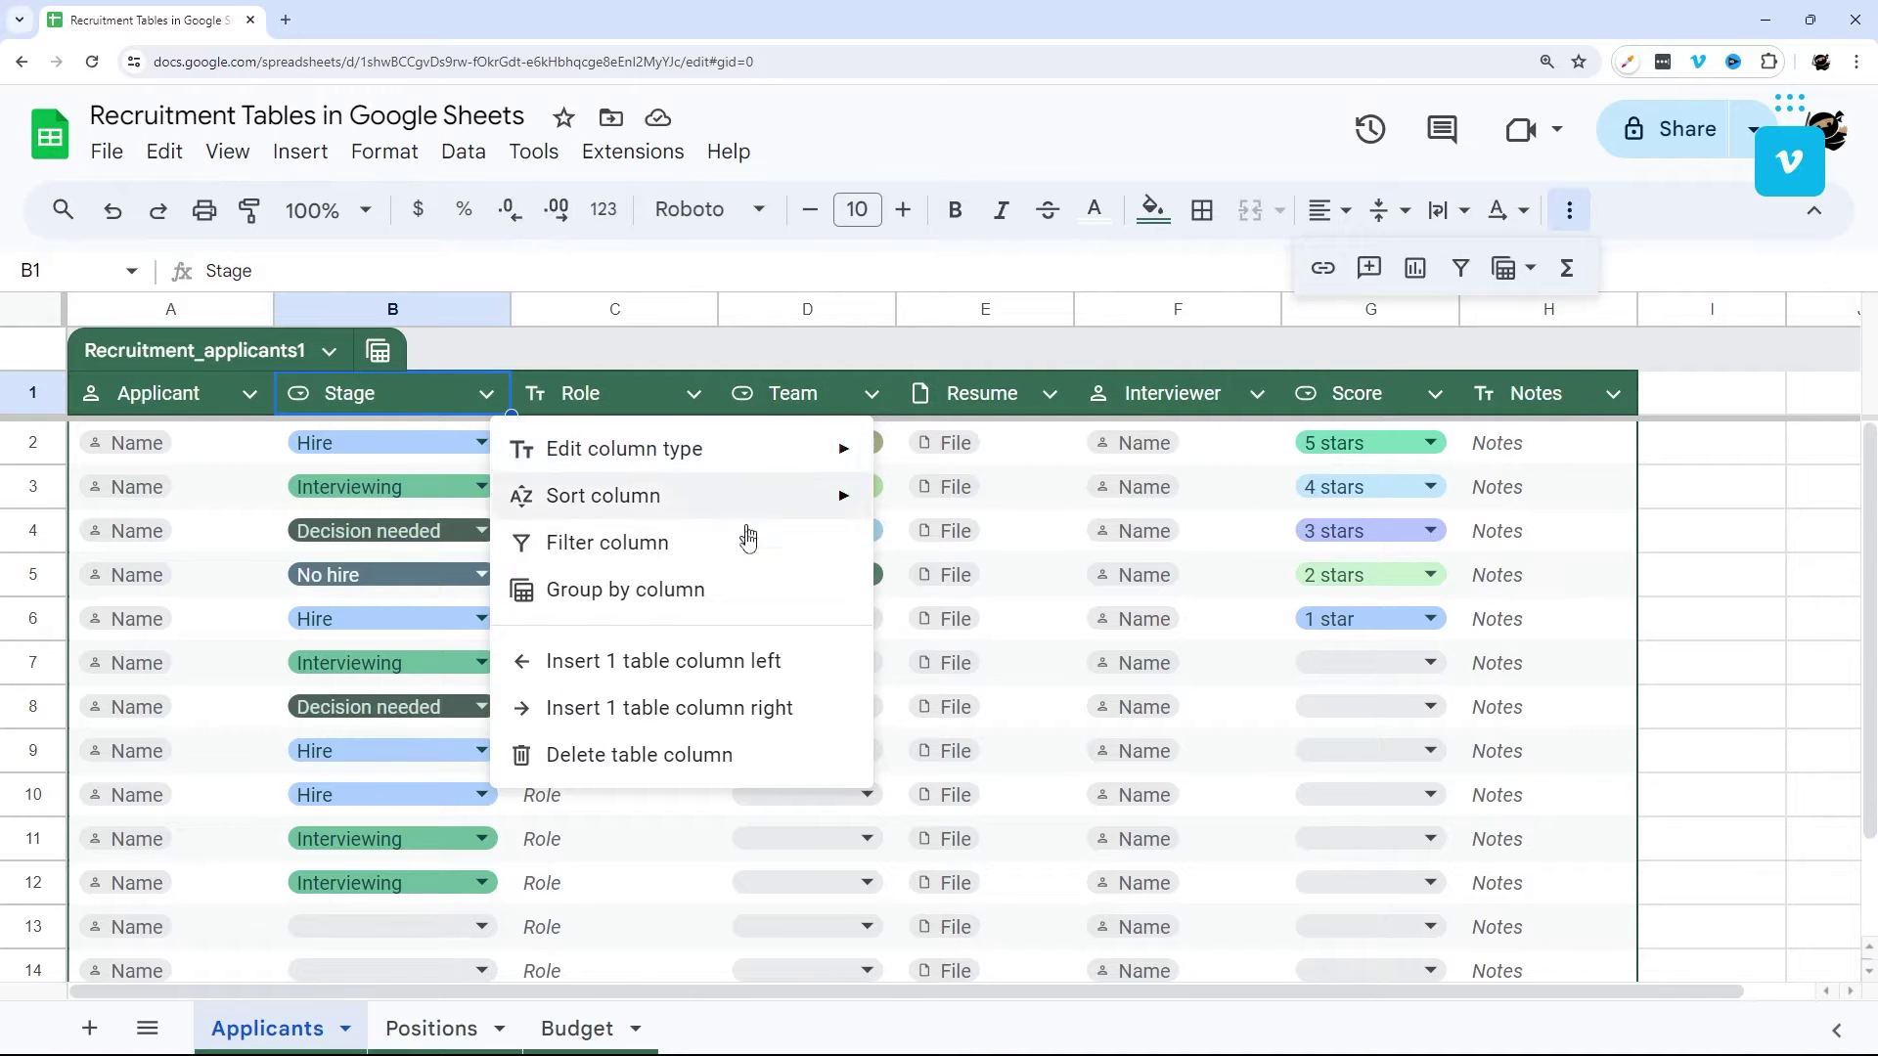
click(631, 544)
scroll(285, 946, down, 2)
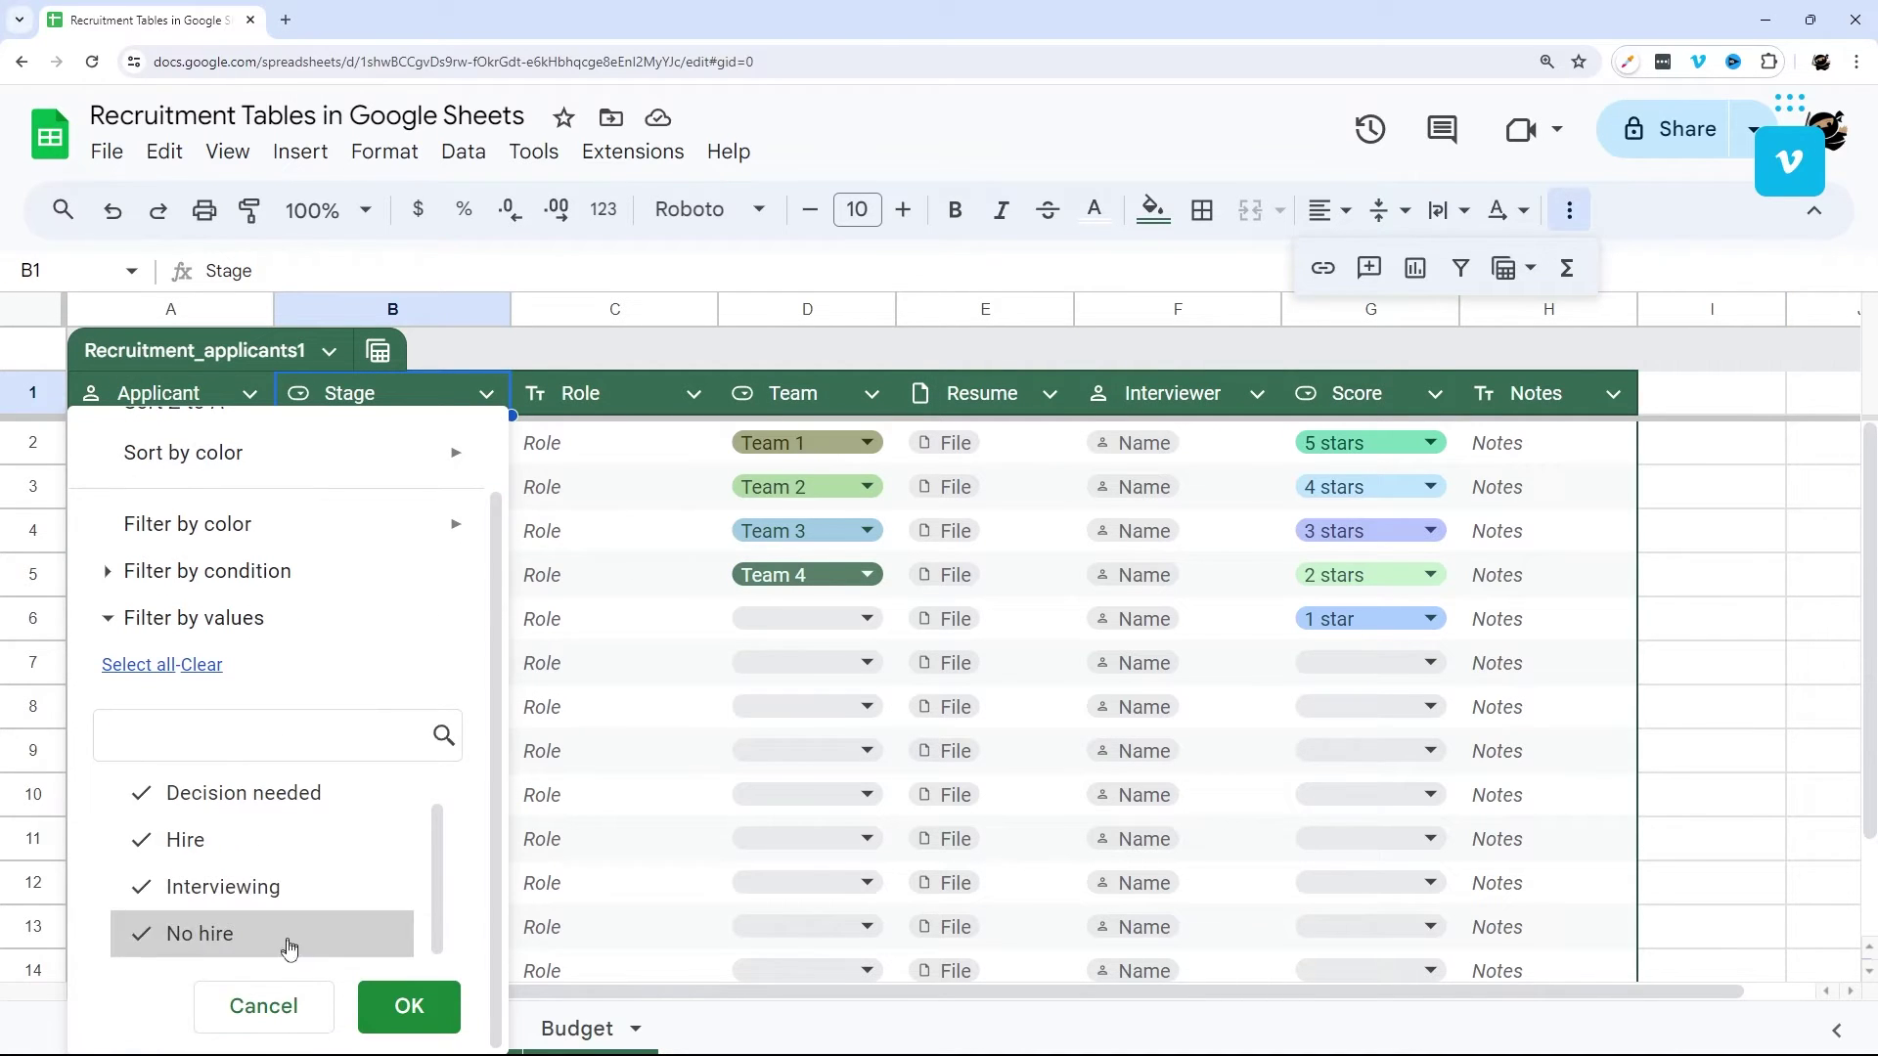
click(264, 1007)
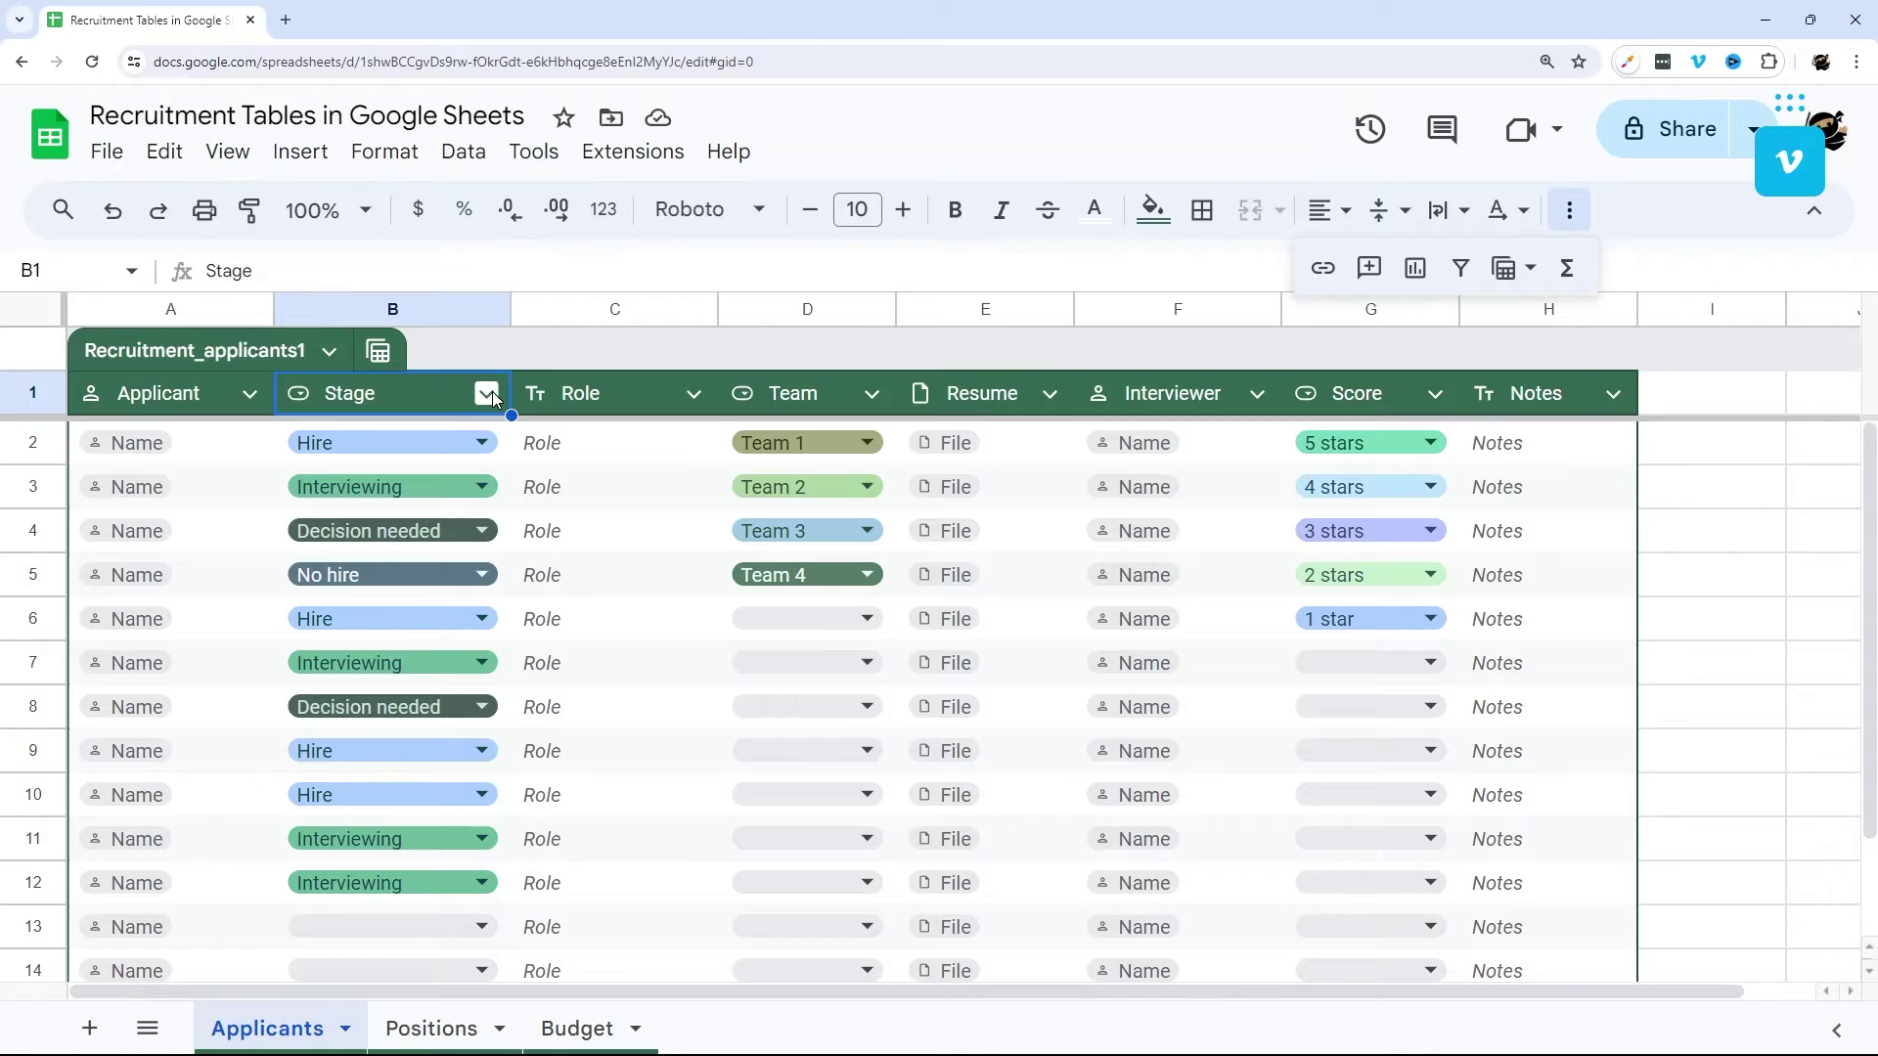
click(488, 393)
mouse_move(653, 506)
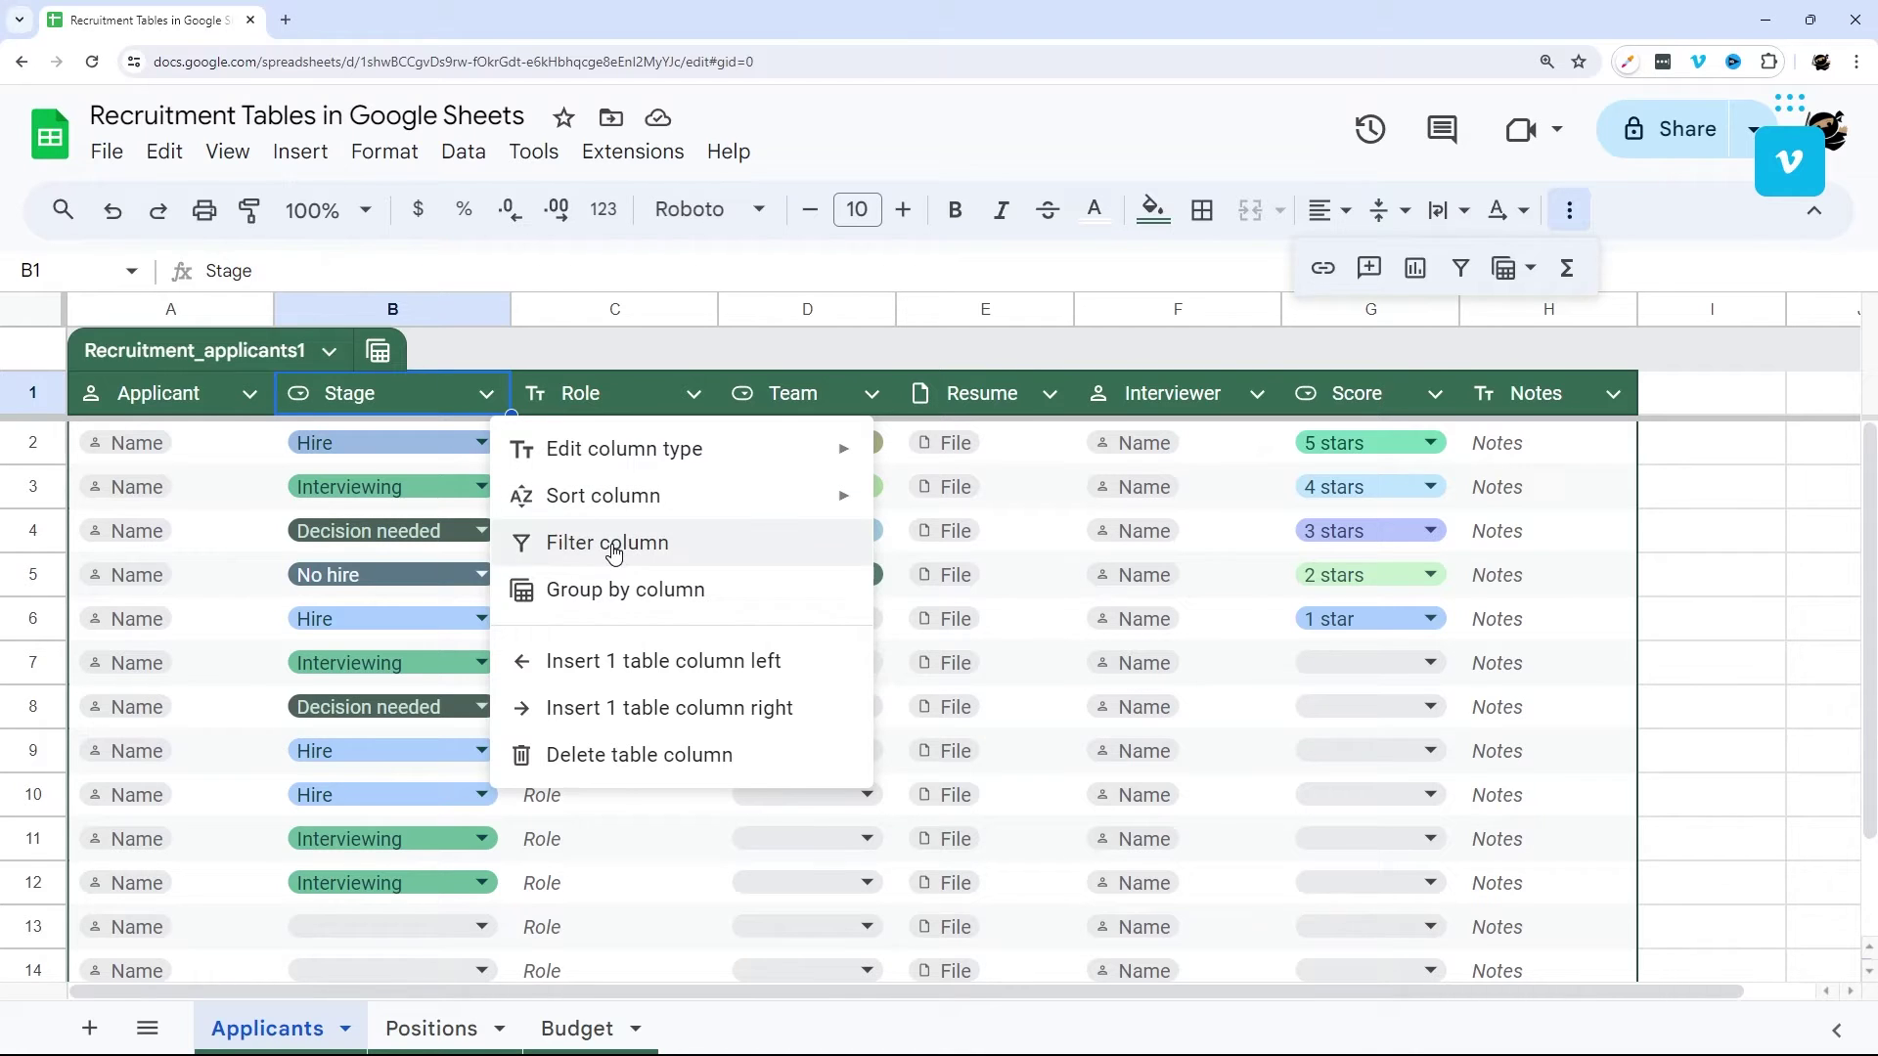
click(221, 405)
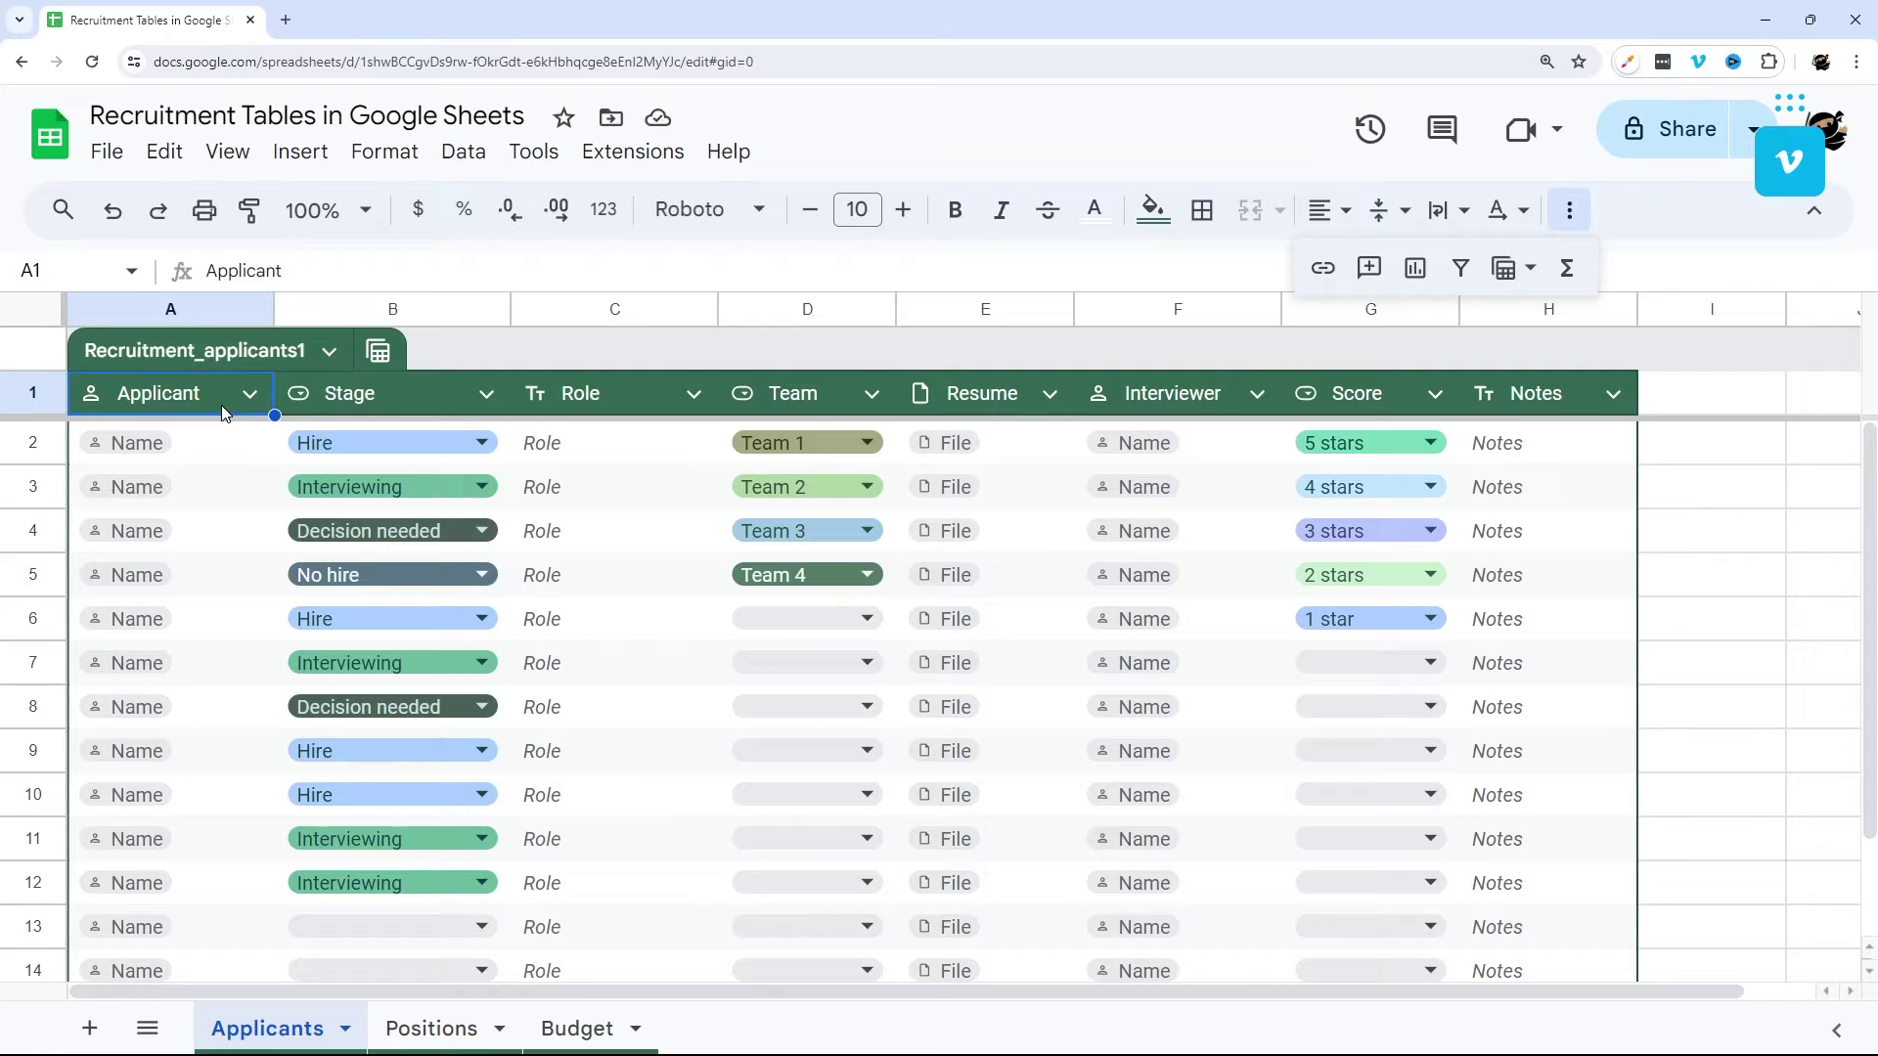
right_click(581, 306)
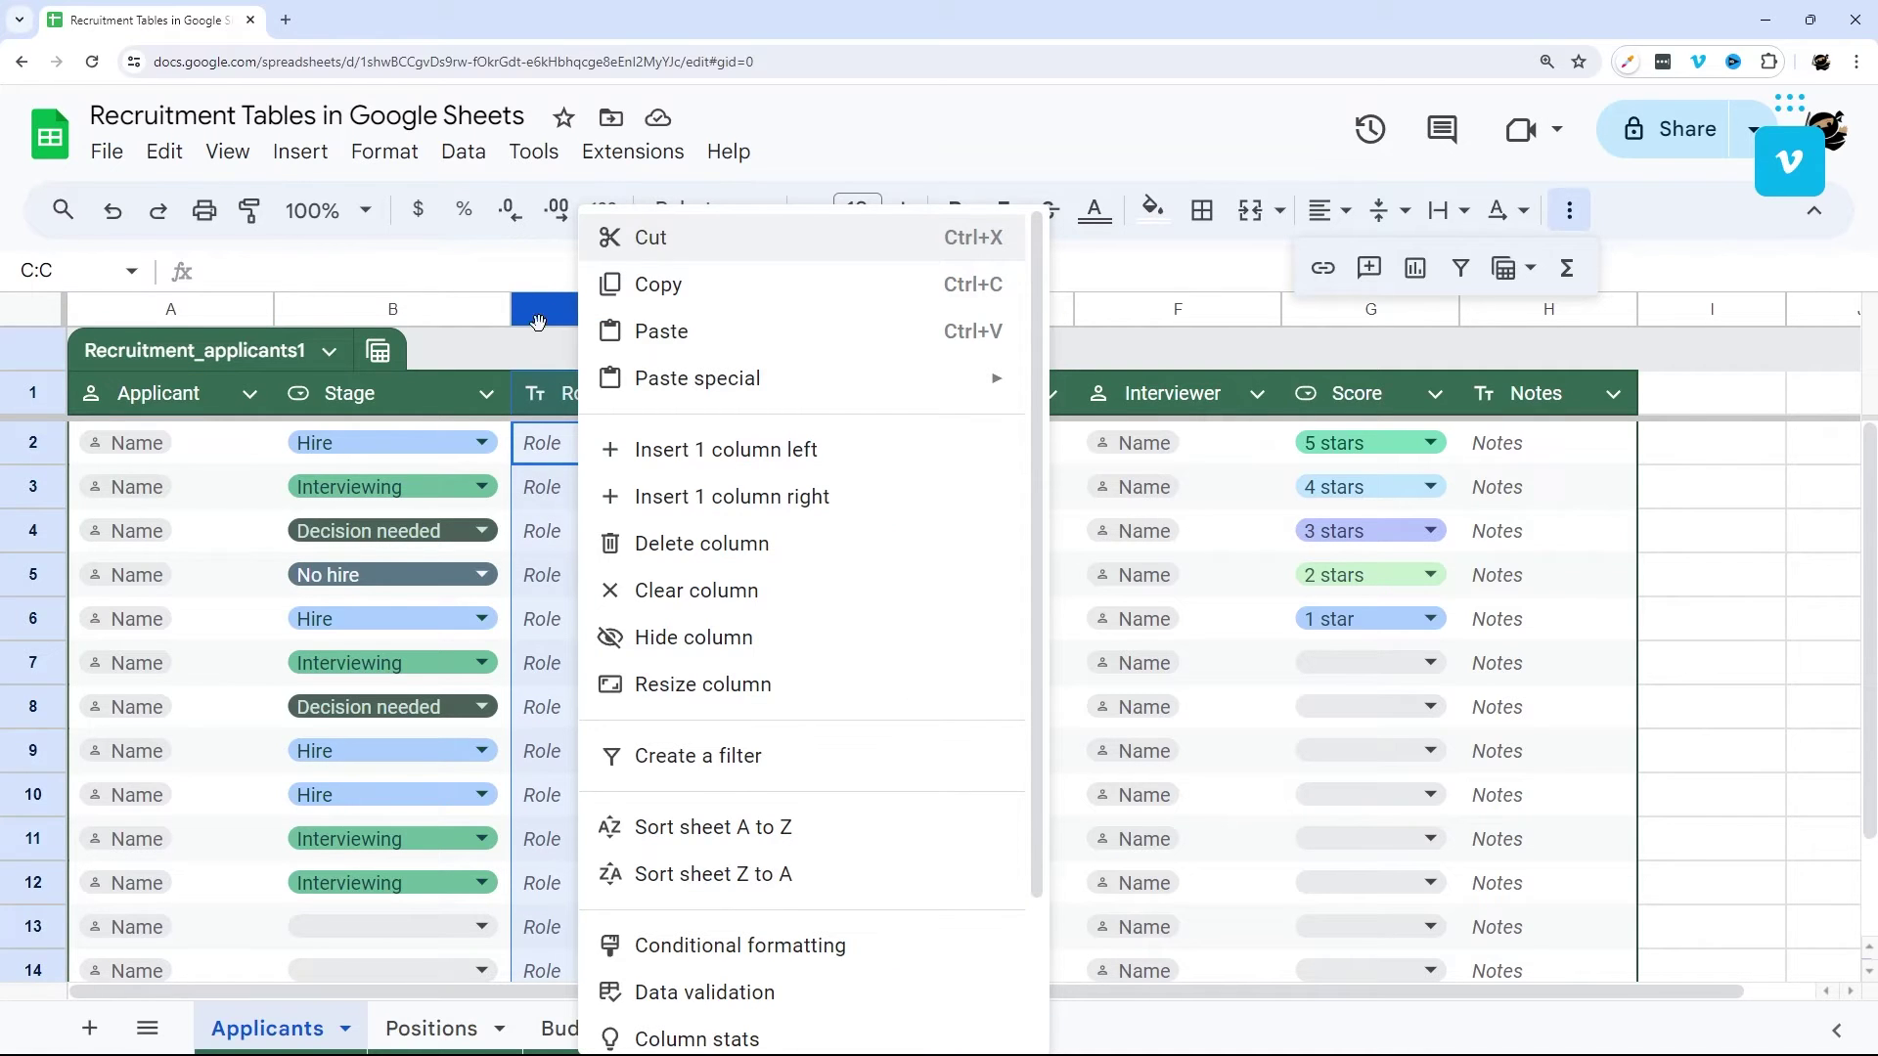
click(694, 453)
right_click(622, 306)
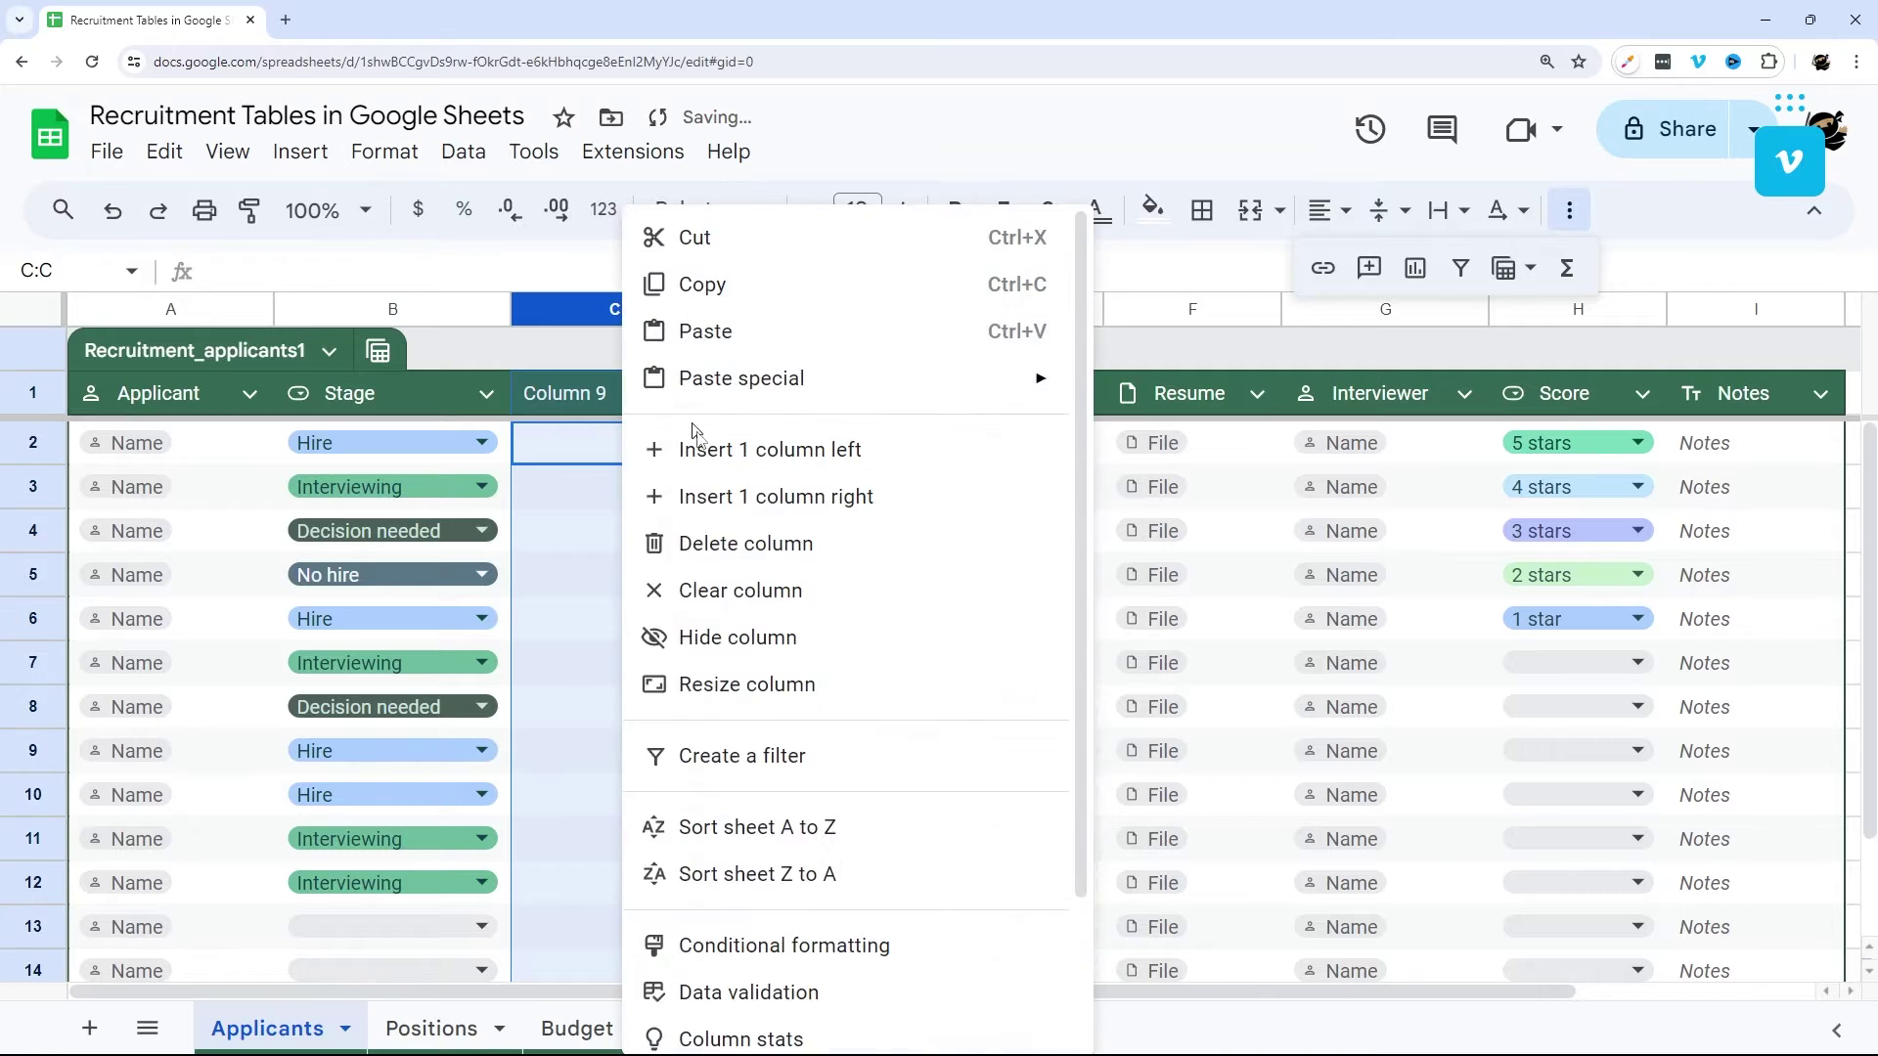
click(762, 549)
click(1698, 399)
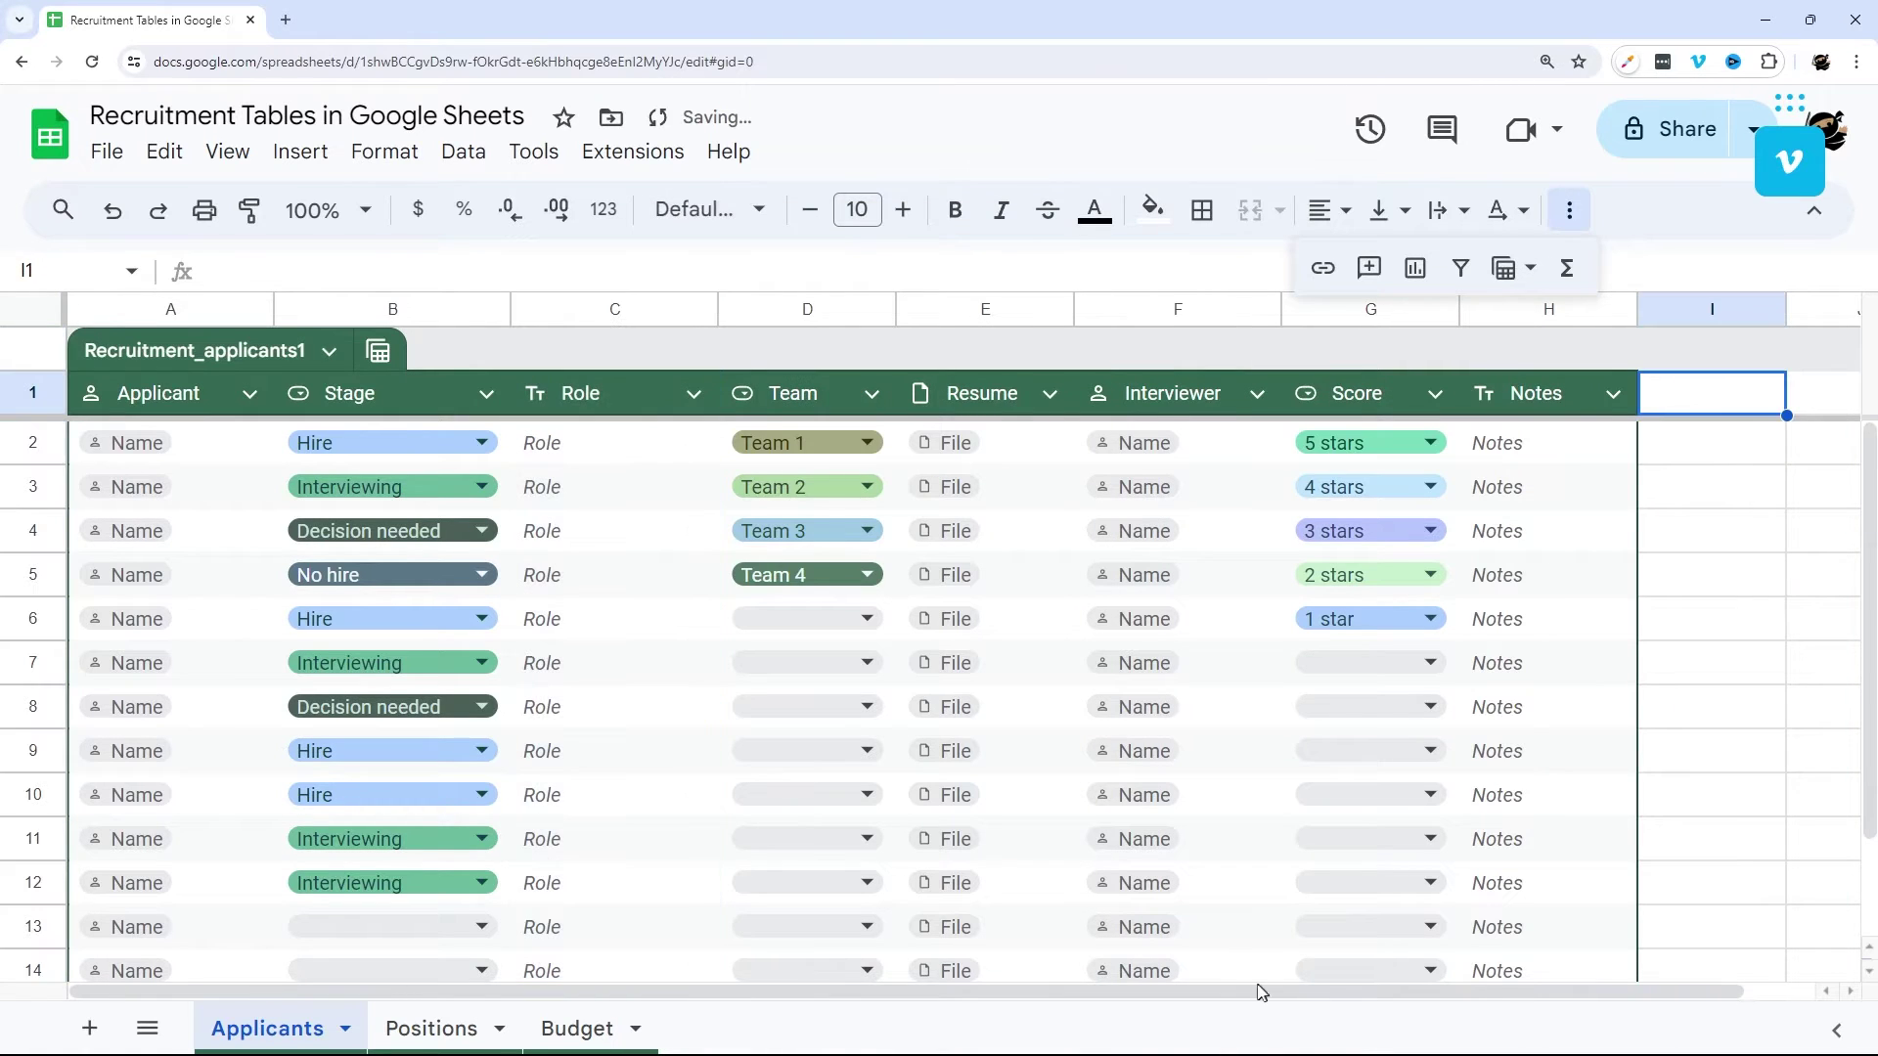
drag(1247, 993, 1675, 949)
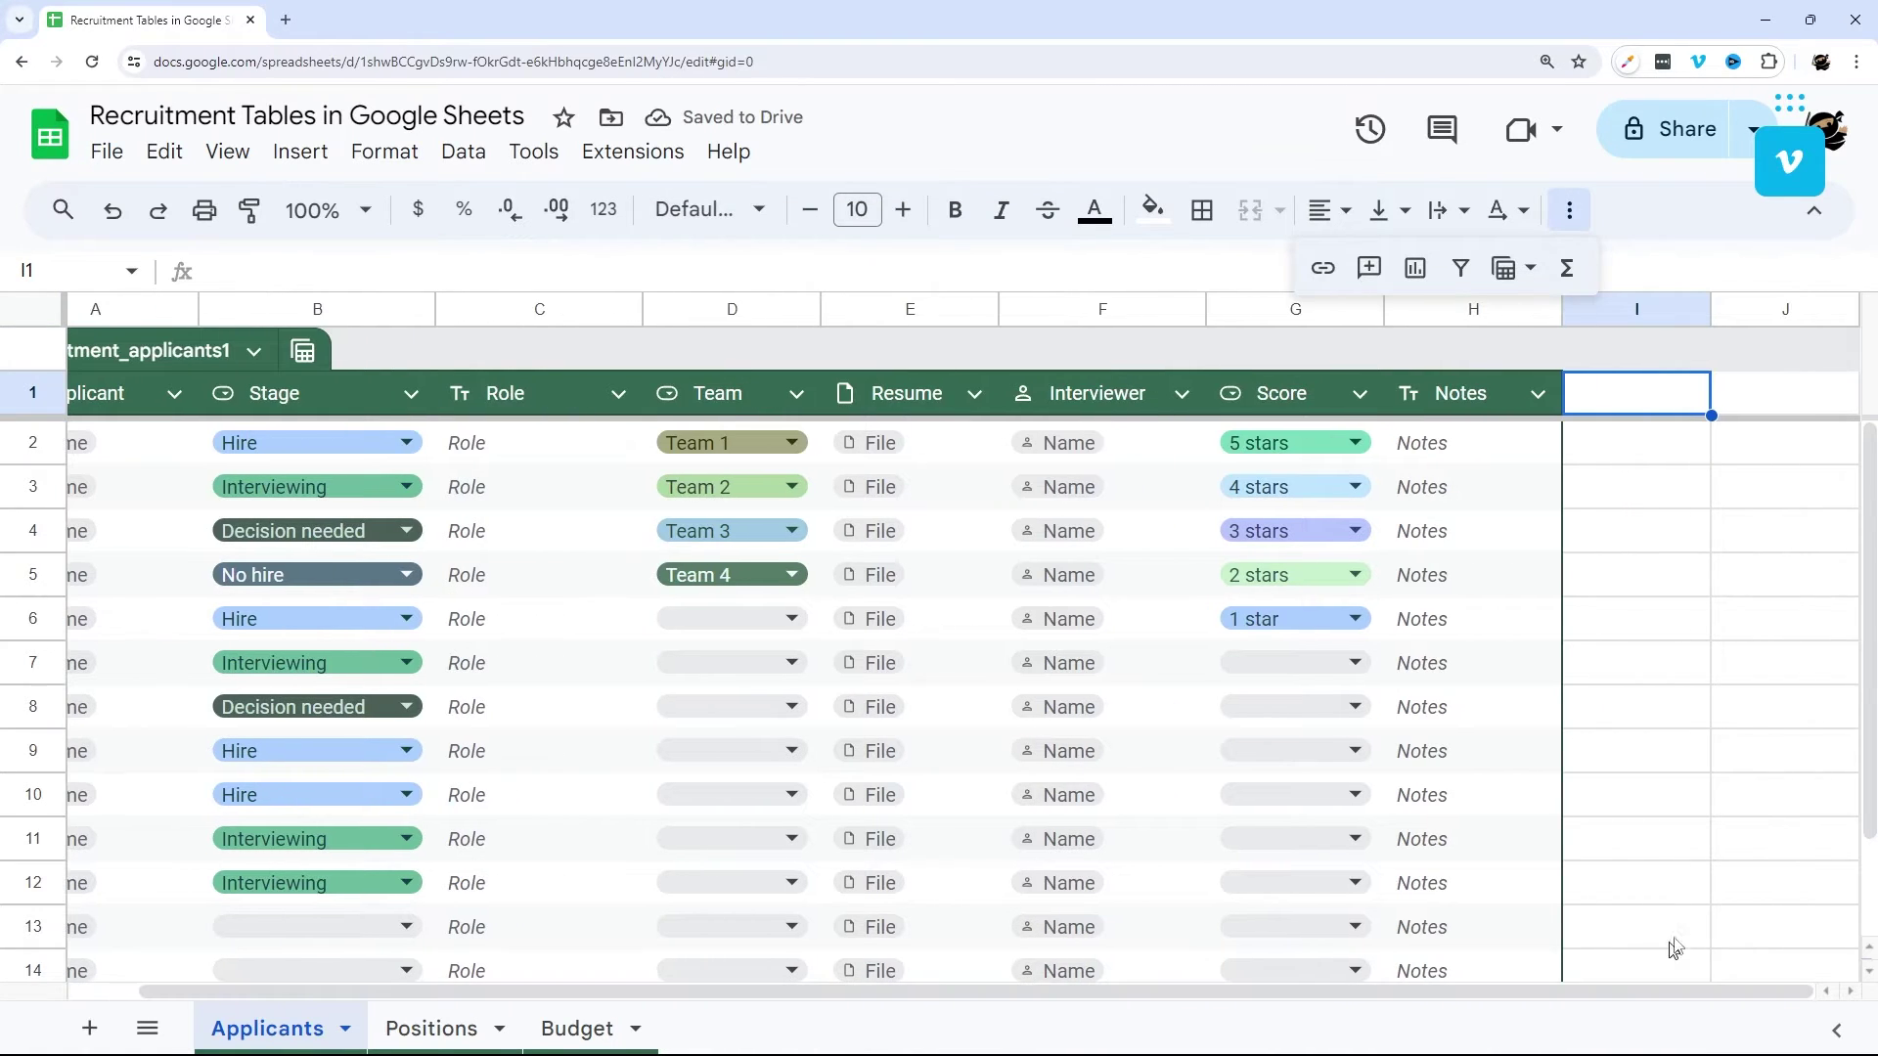
click(1786, 406)
text(New Col)
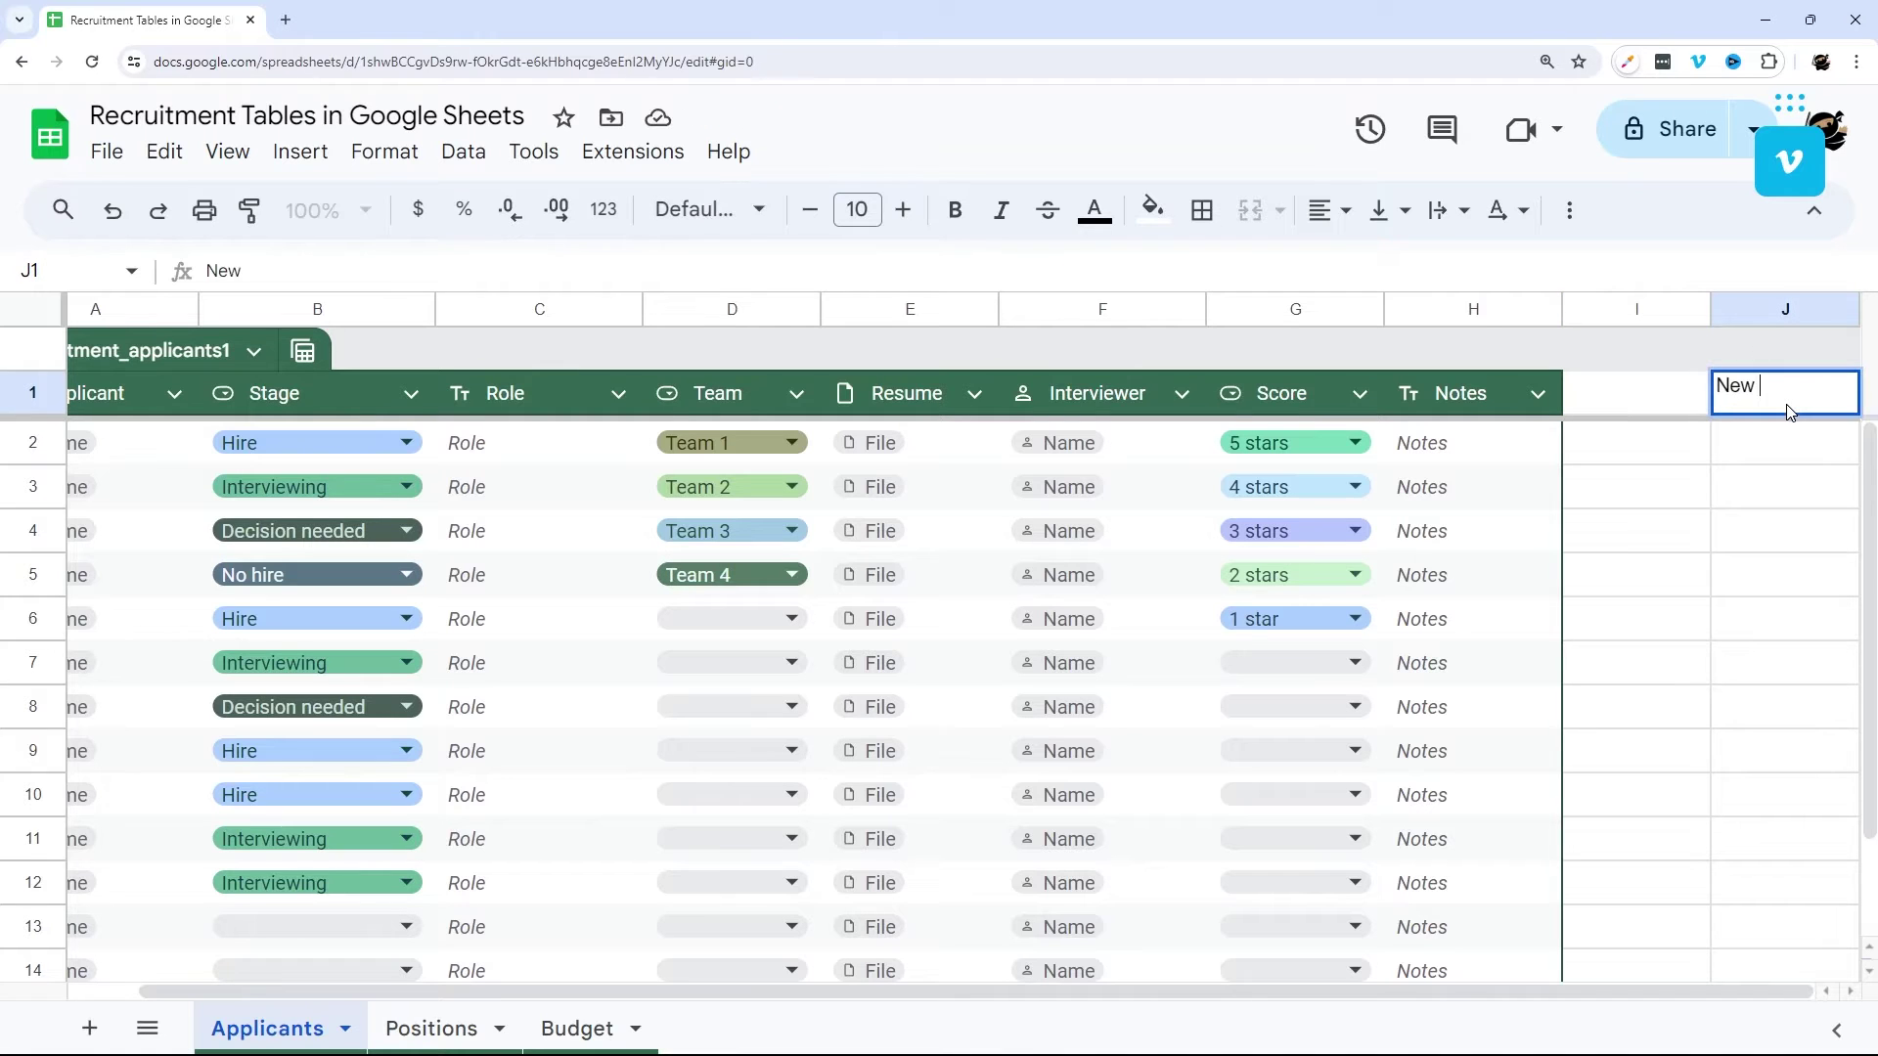
key(Return)
click(1785, 403)
key(Delete)
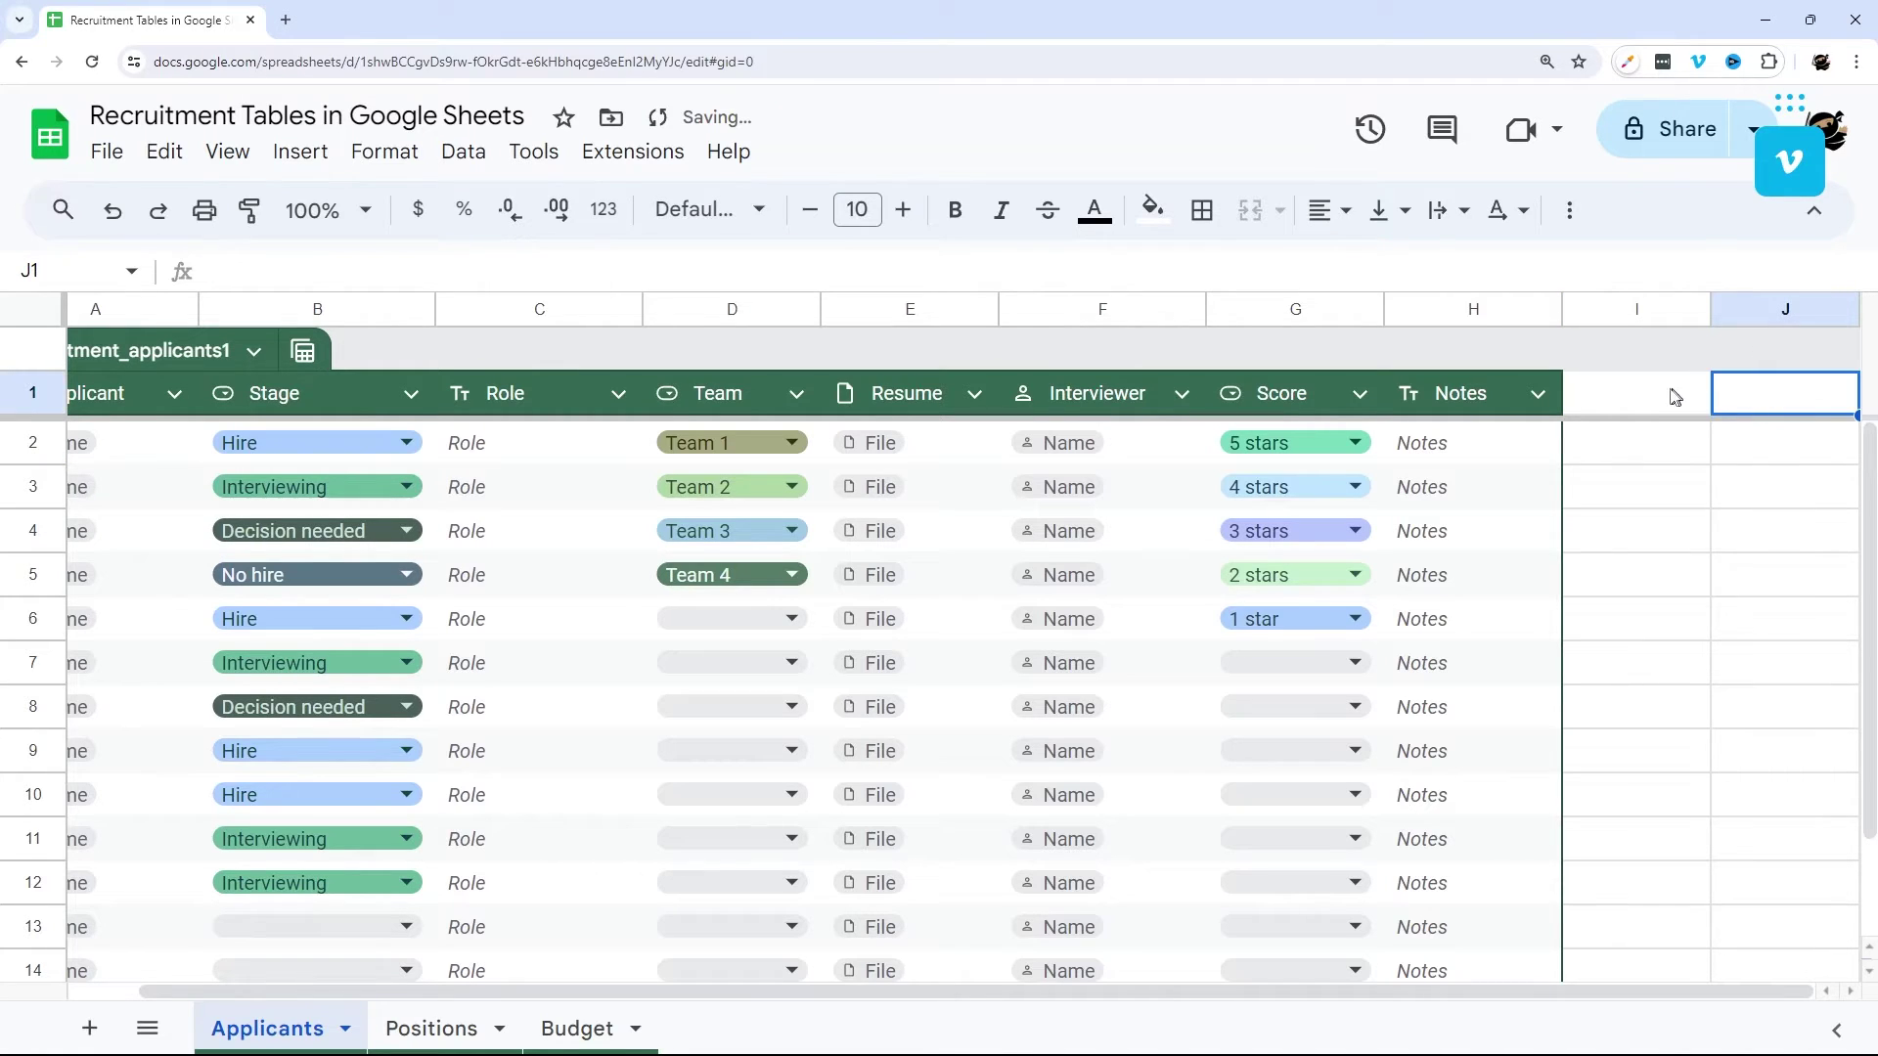
click(1673, 394)
text(New Col)
key(Return)
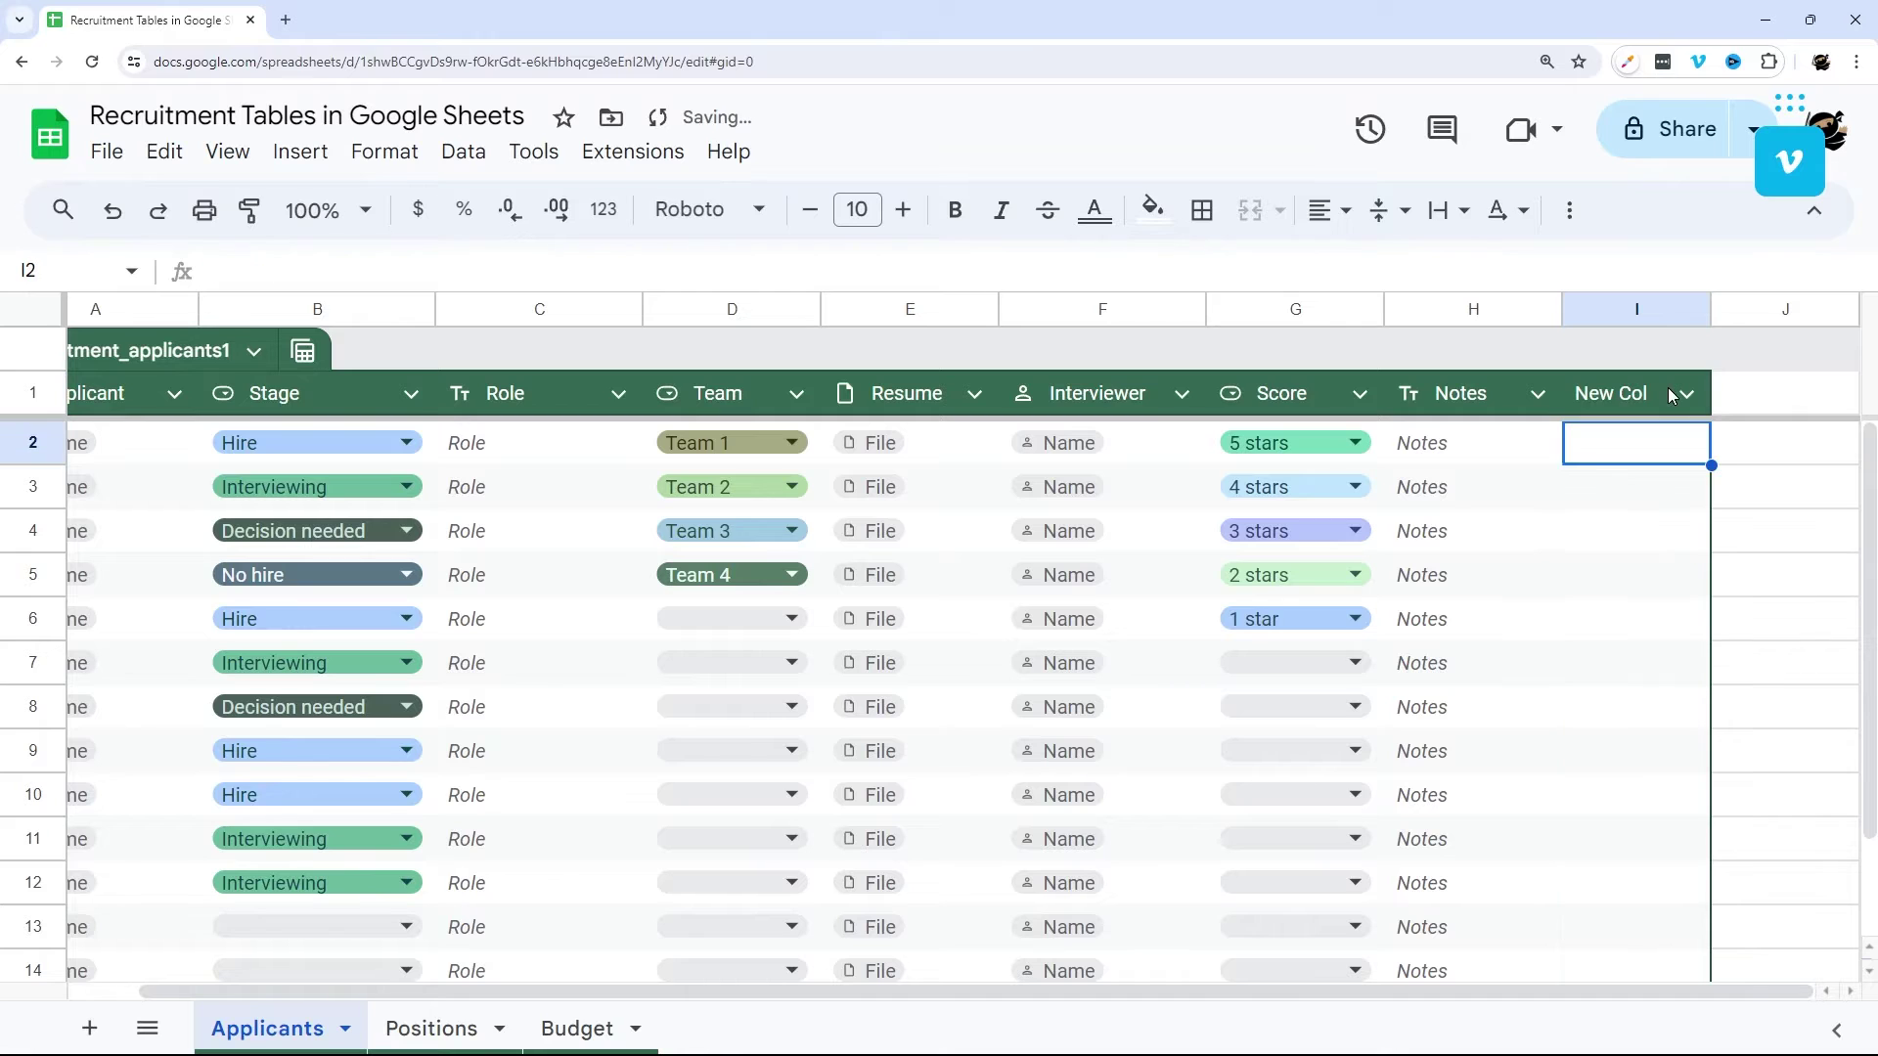
click(1632, 396)
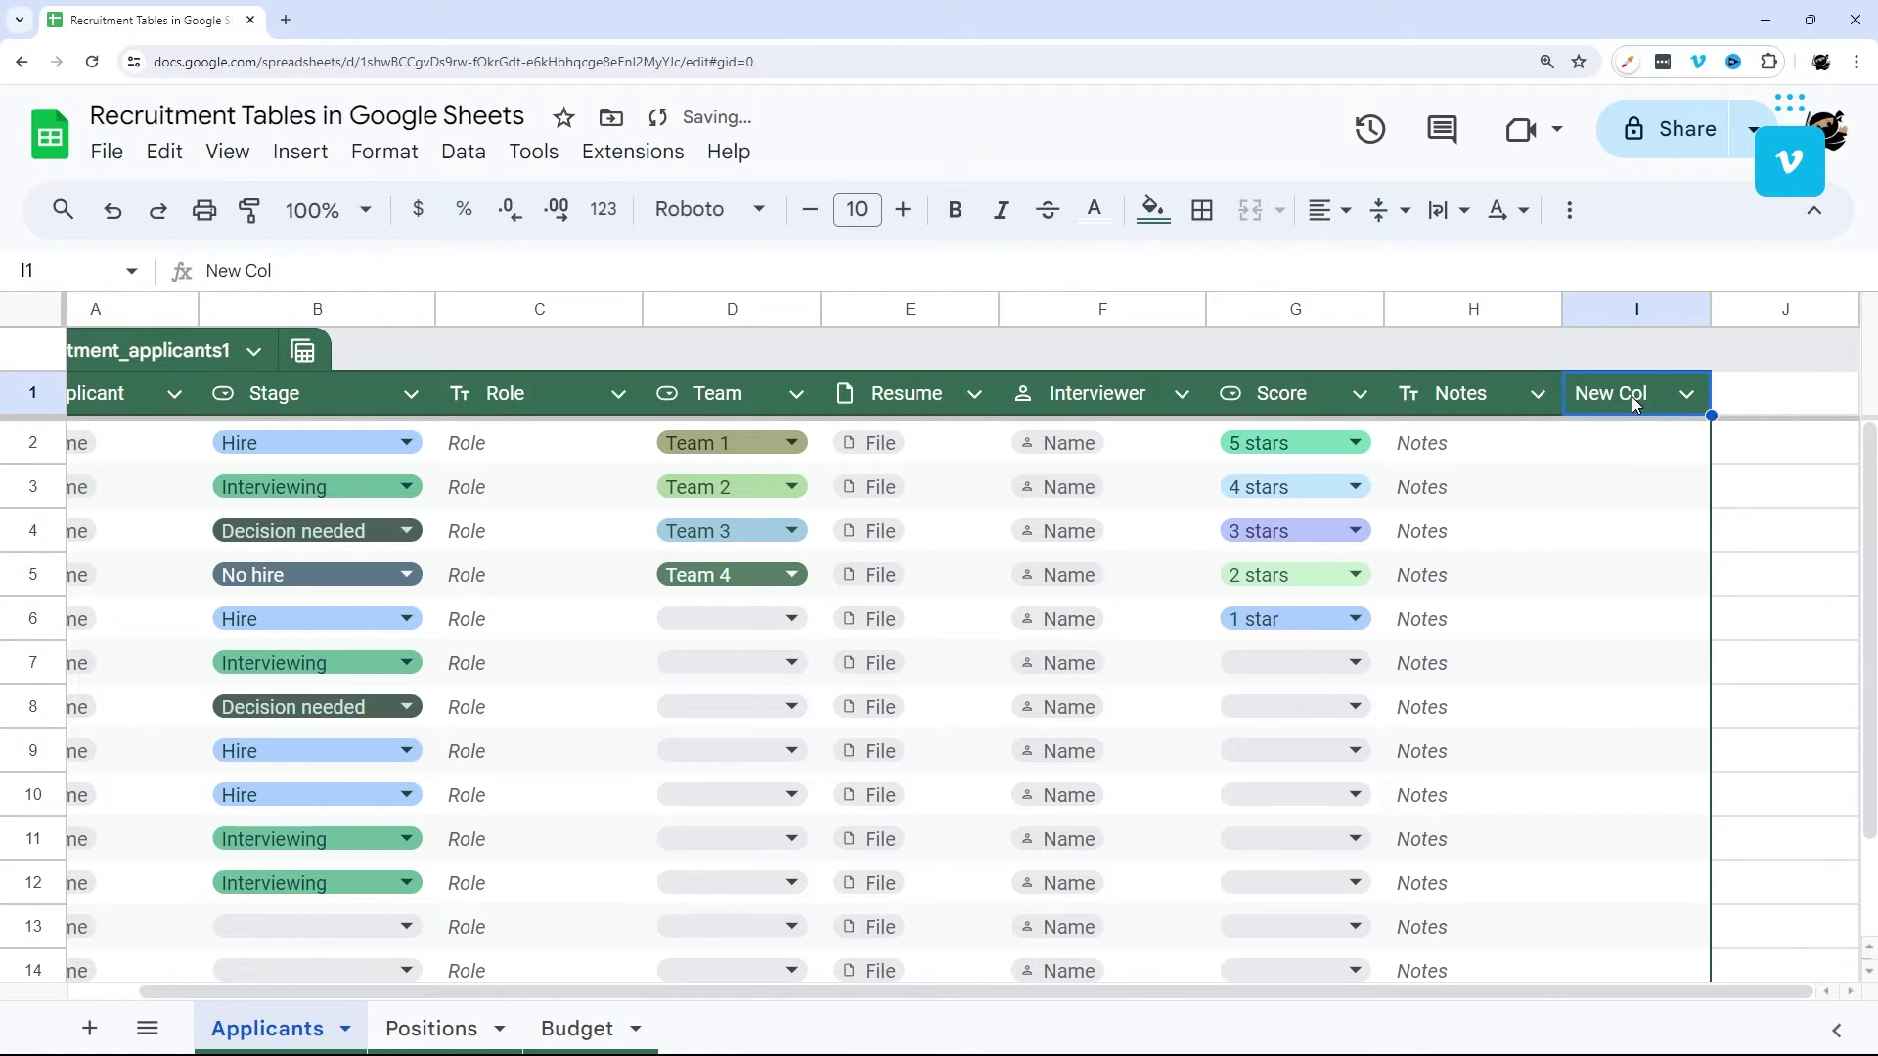
click(1636, 309)
right_click(1636, 309)
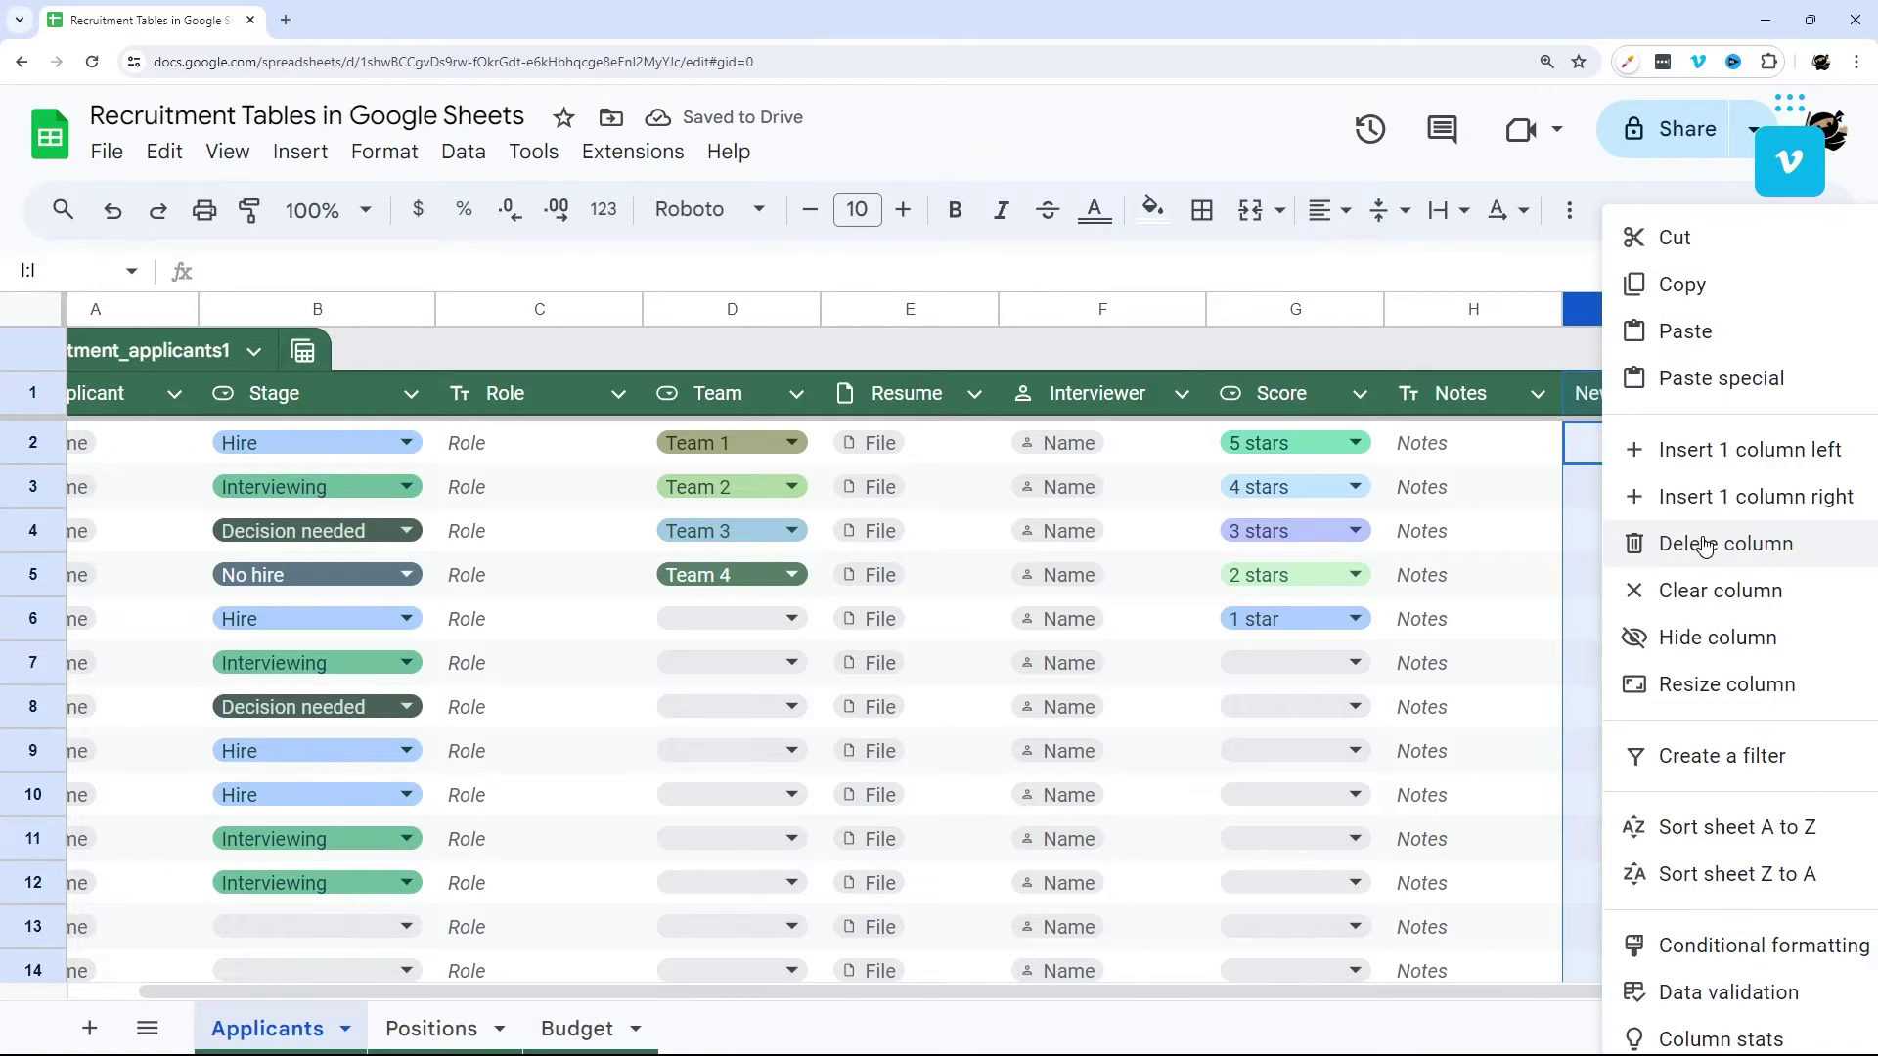
click(1704, 545)
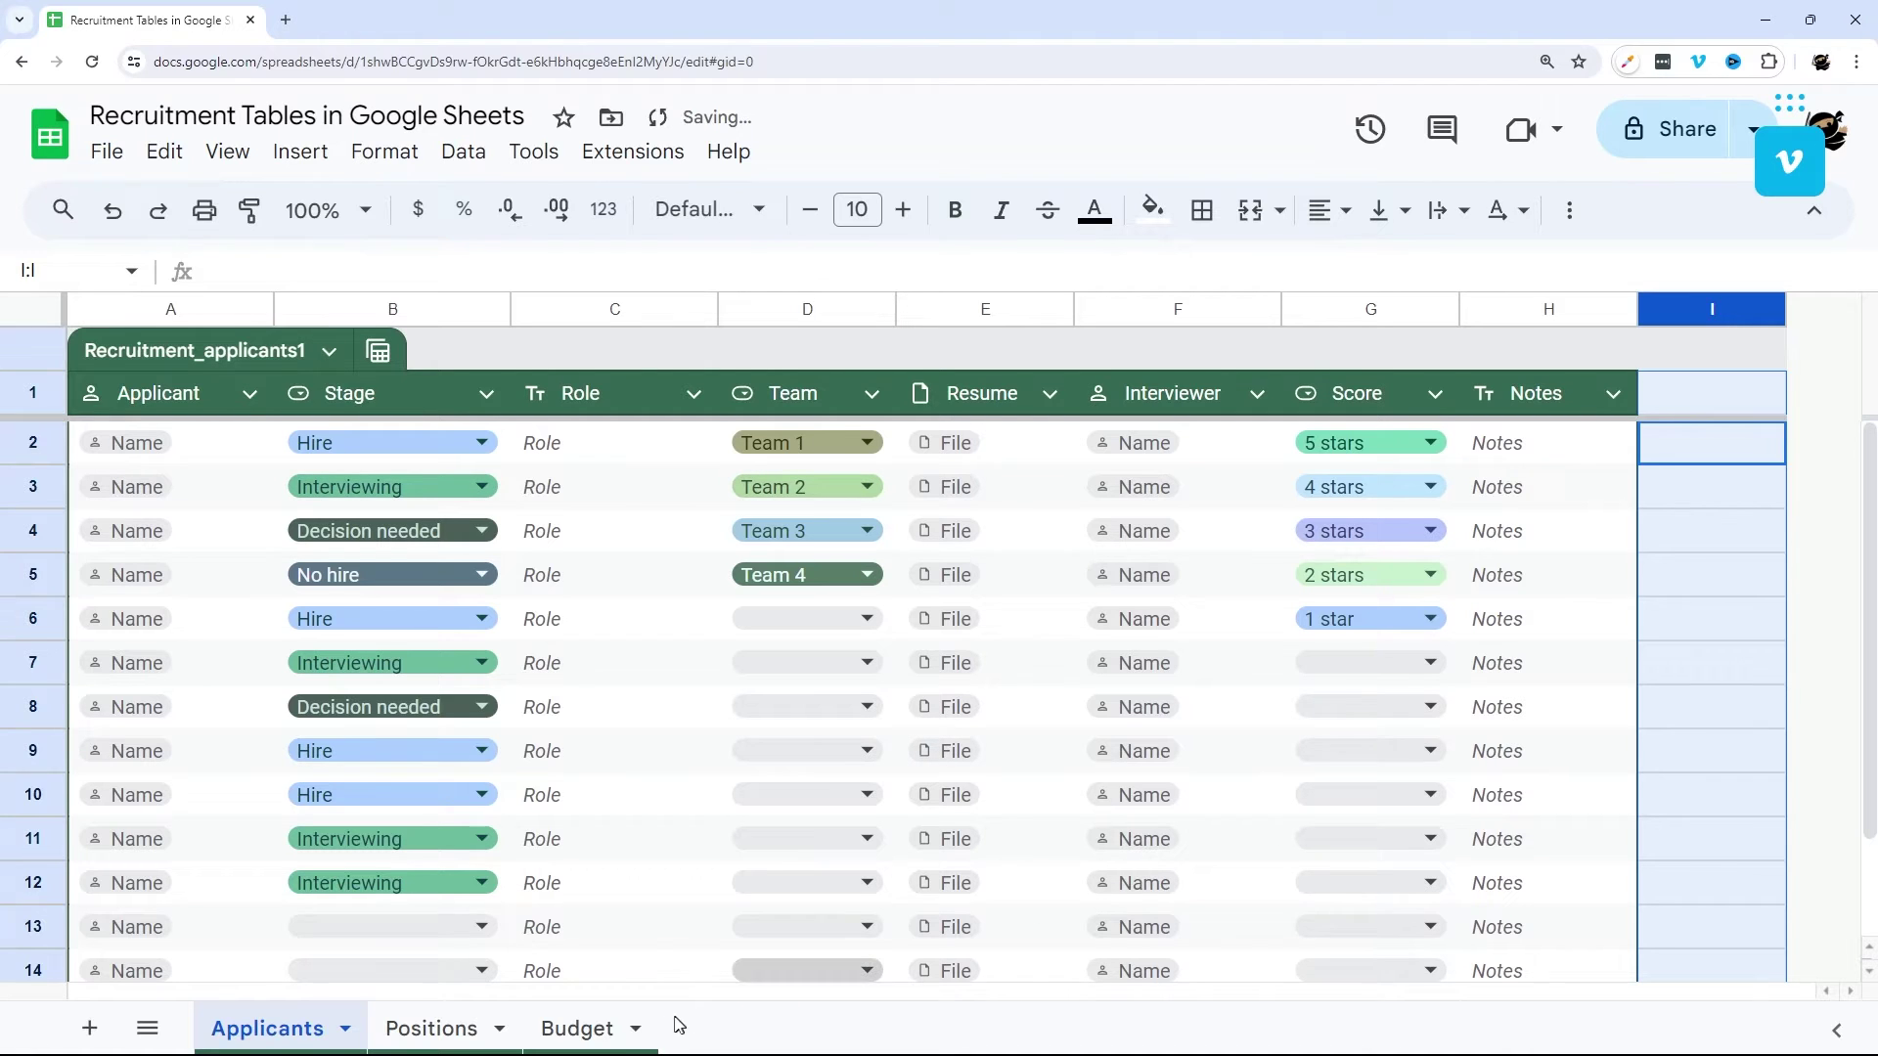
Append 10 empty rows to the bottom of the Applicants table.
scroll(411, 723, down, 2)
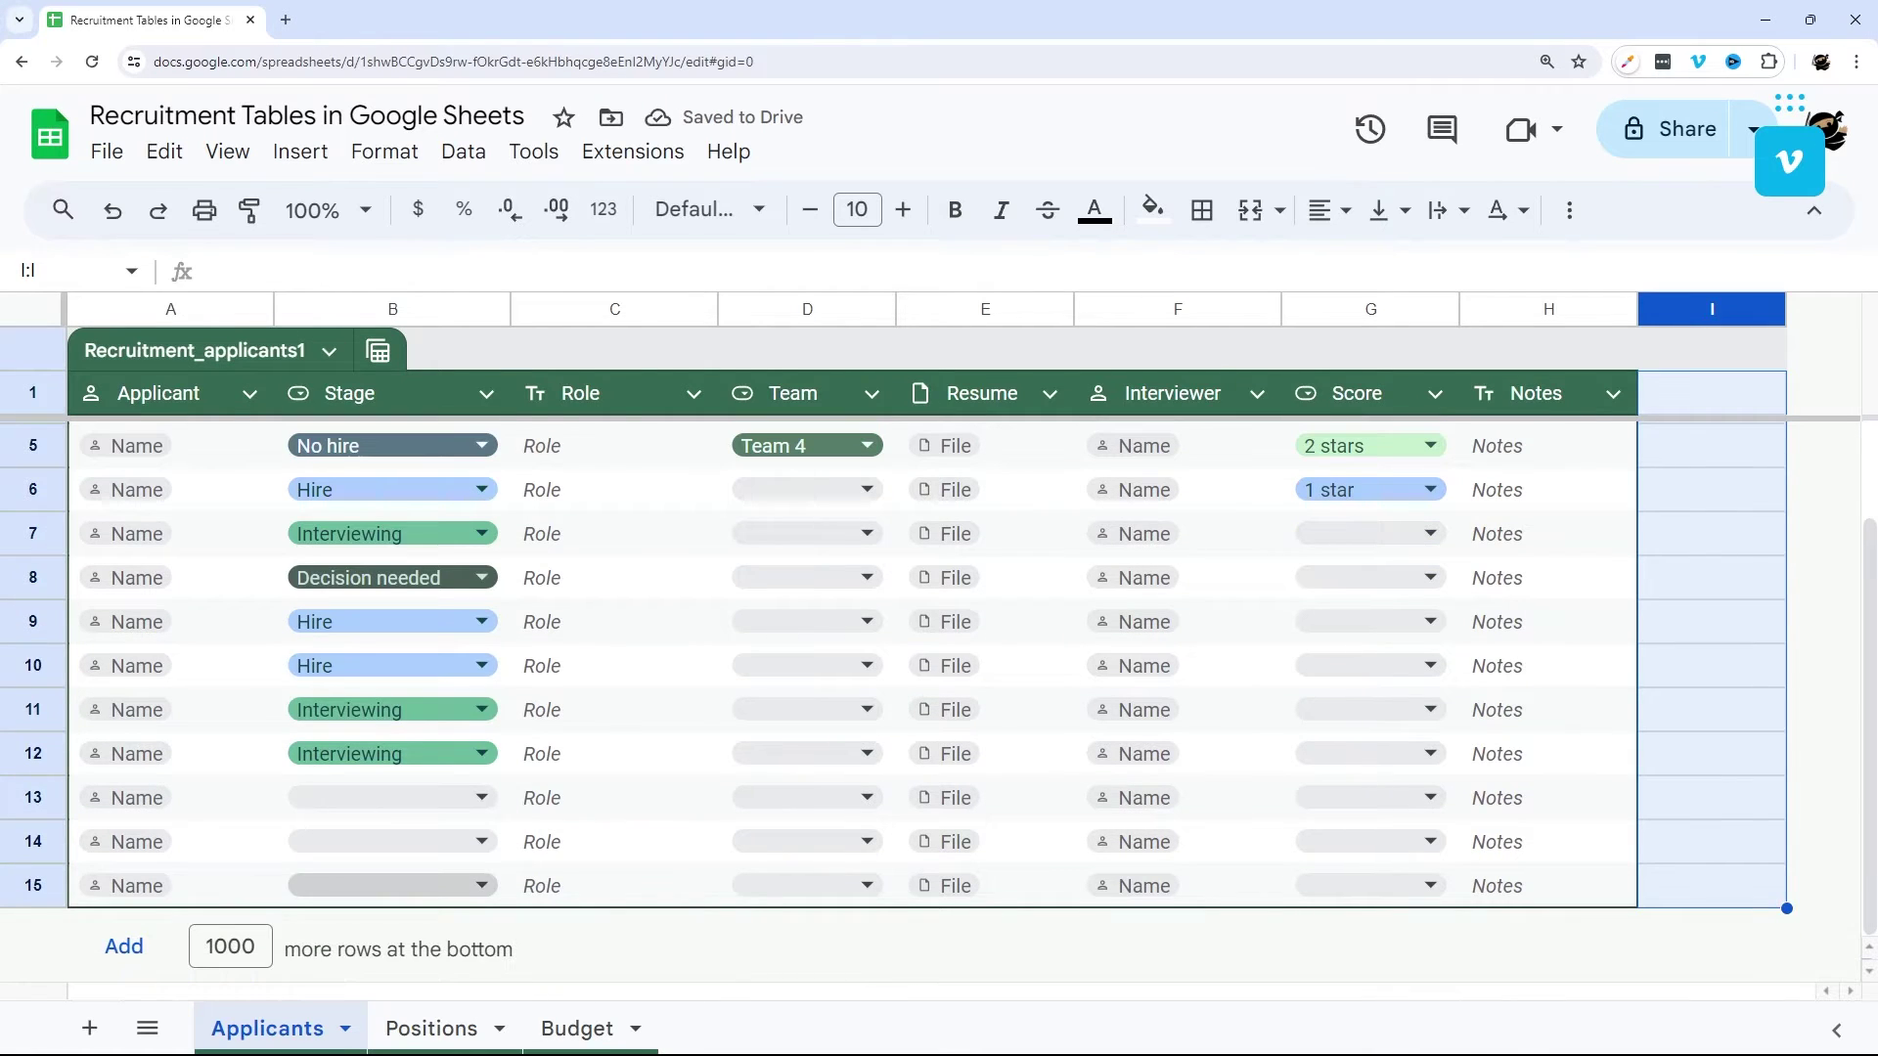
double_click(230, 945)
text(10)
click(107, 939)
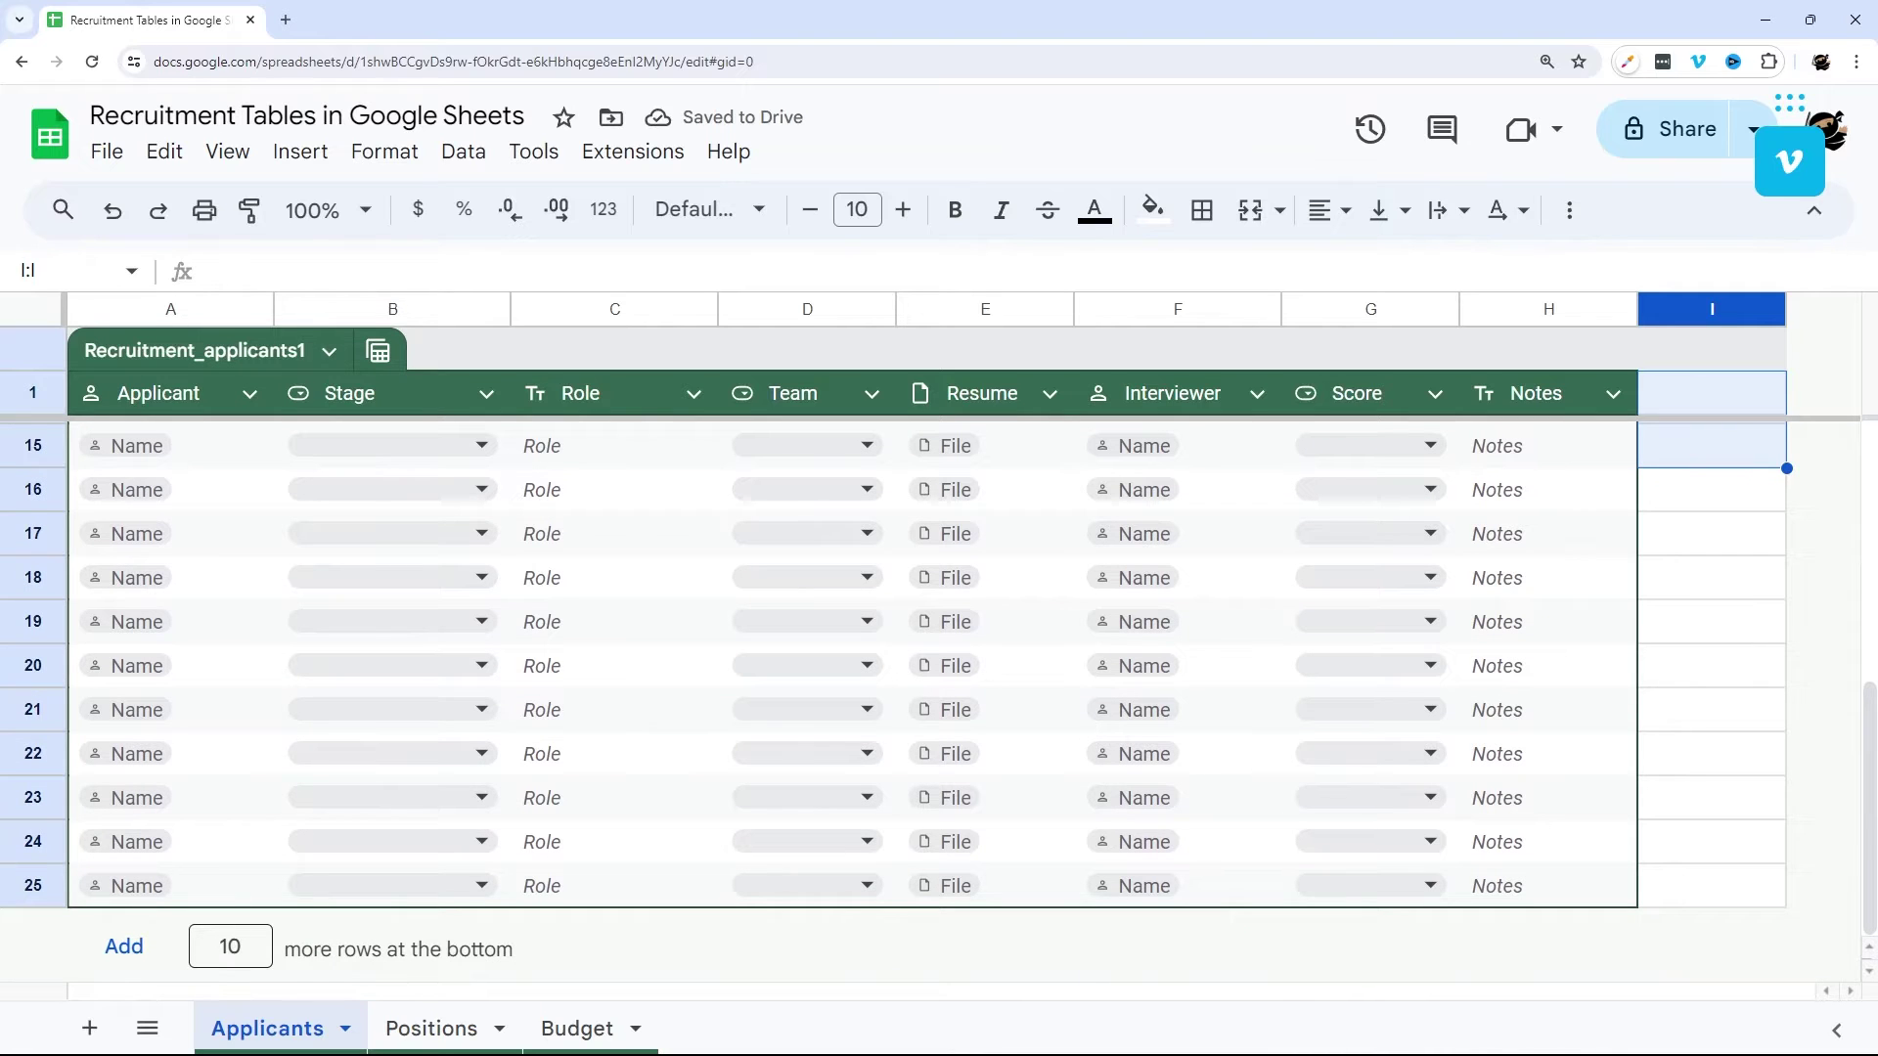
Insert six empty rows above row 5, then undo the insertion.
scroll(191, 846, up, 5)
drag(33, 794, 33, 577)
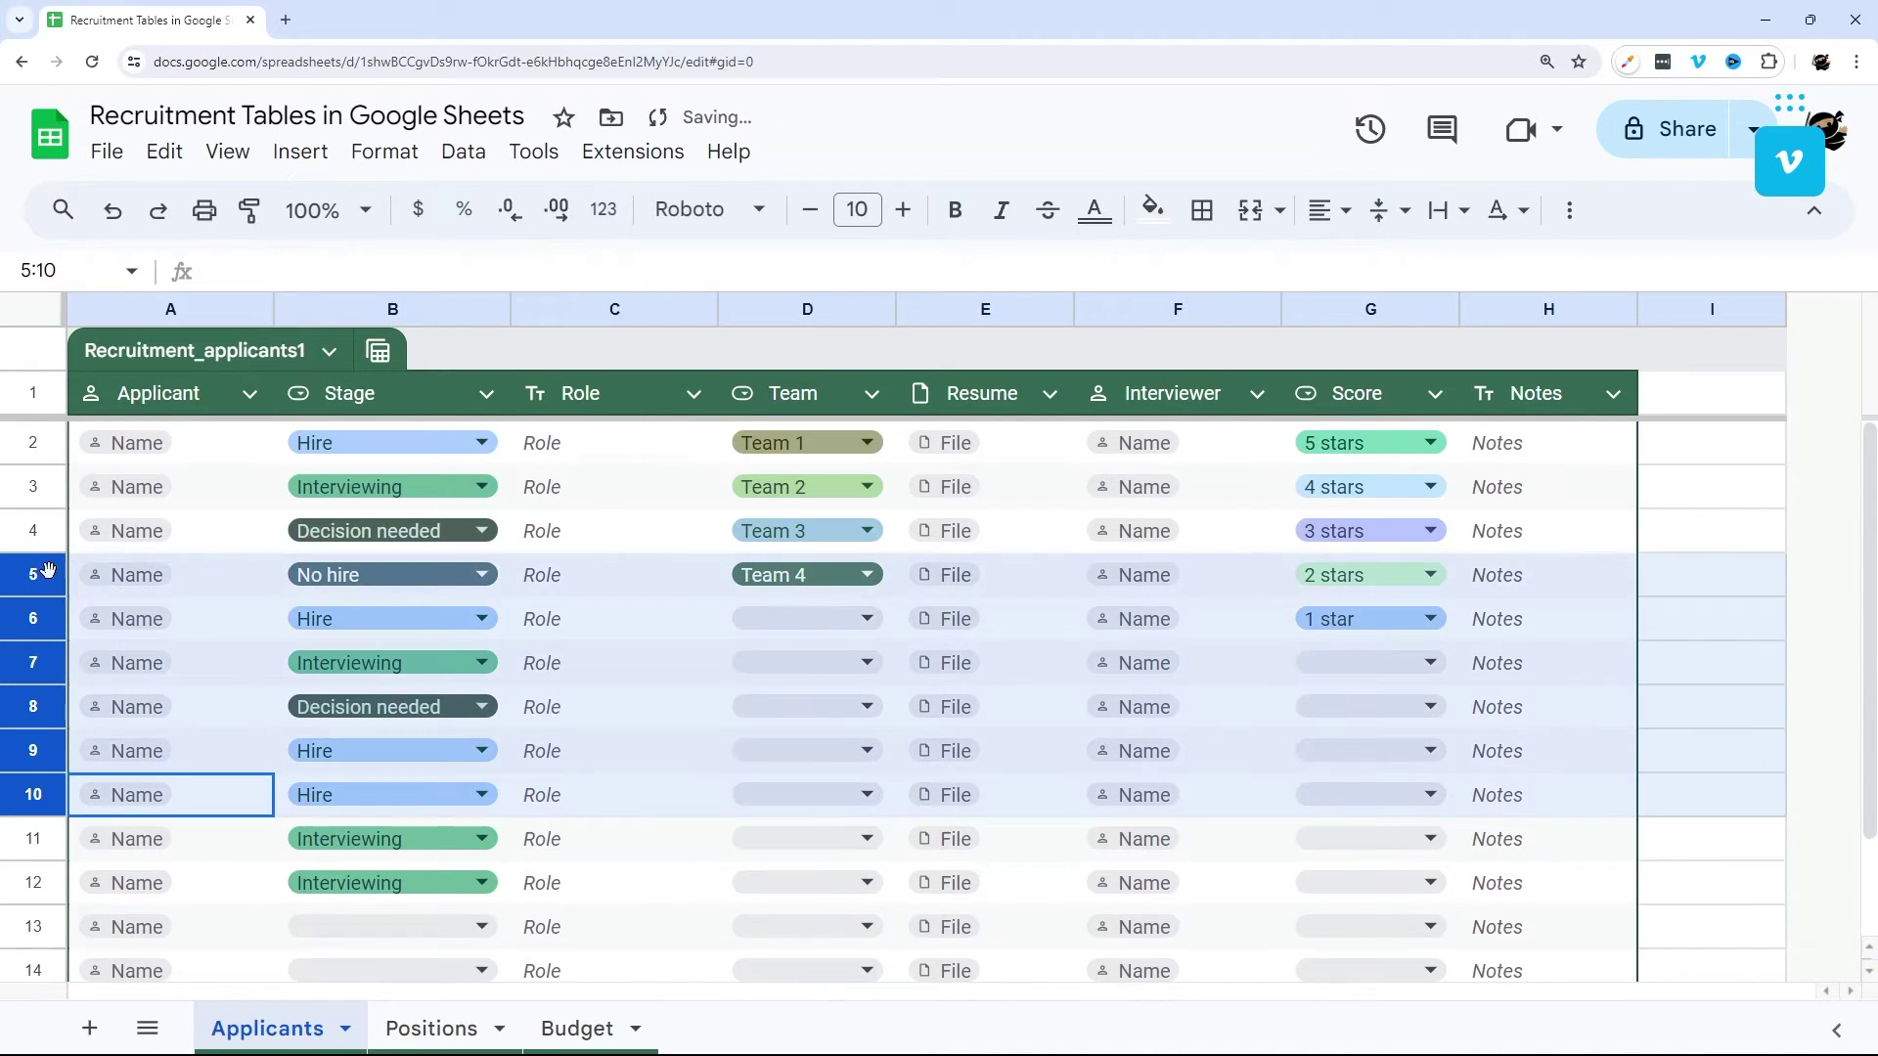
right_click(33, 582)
click(196, 528)
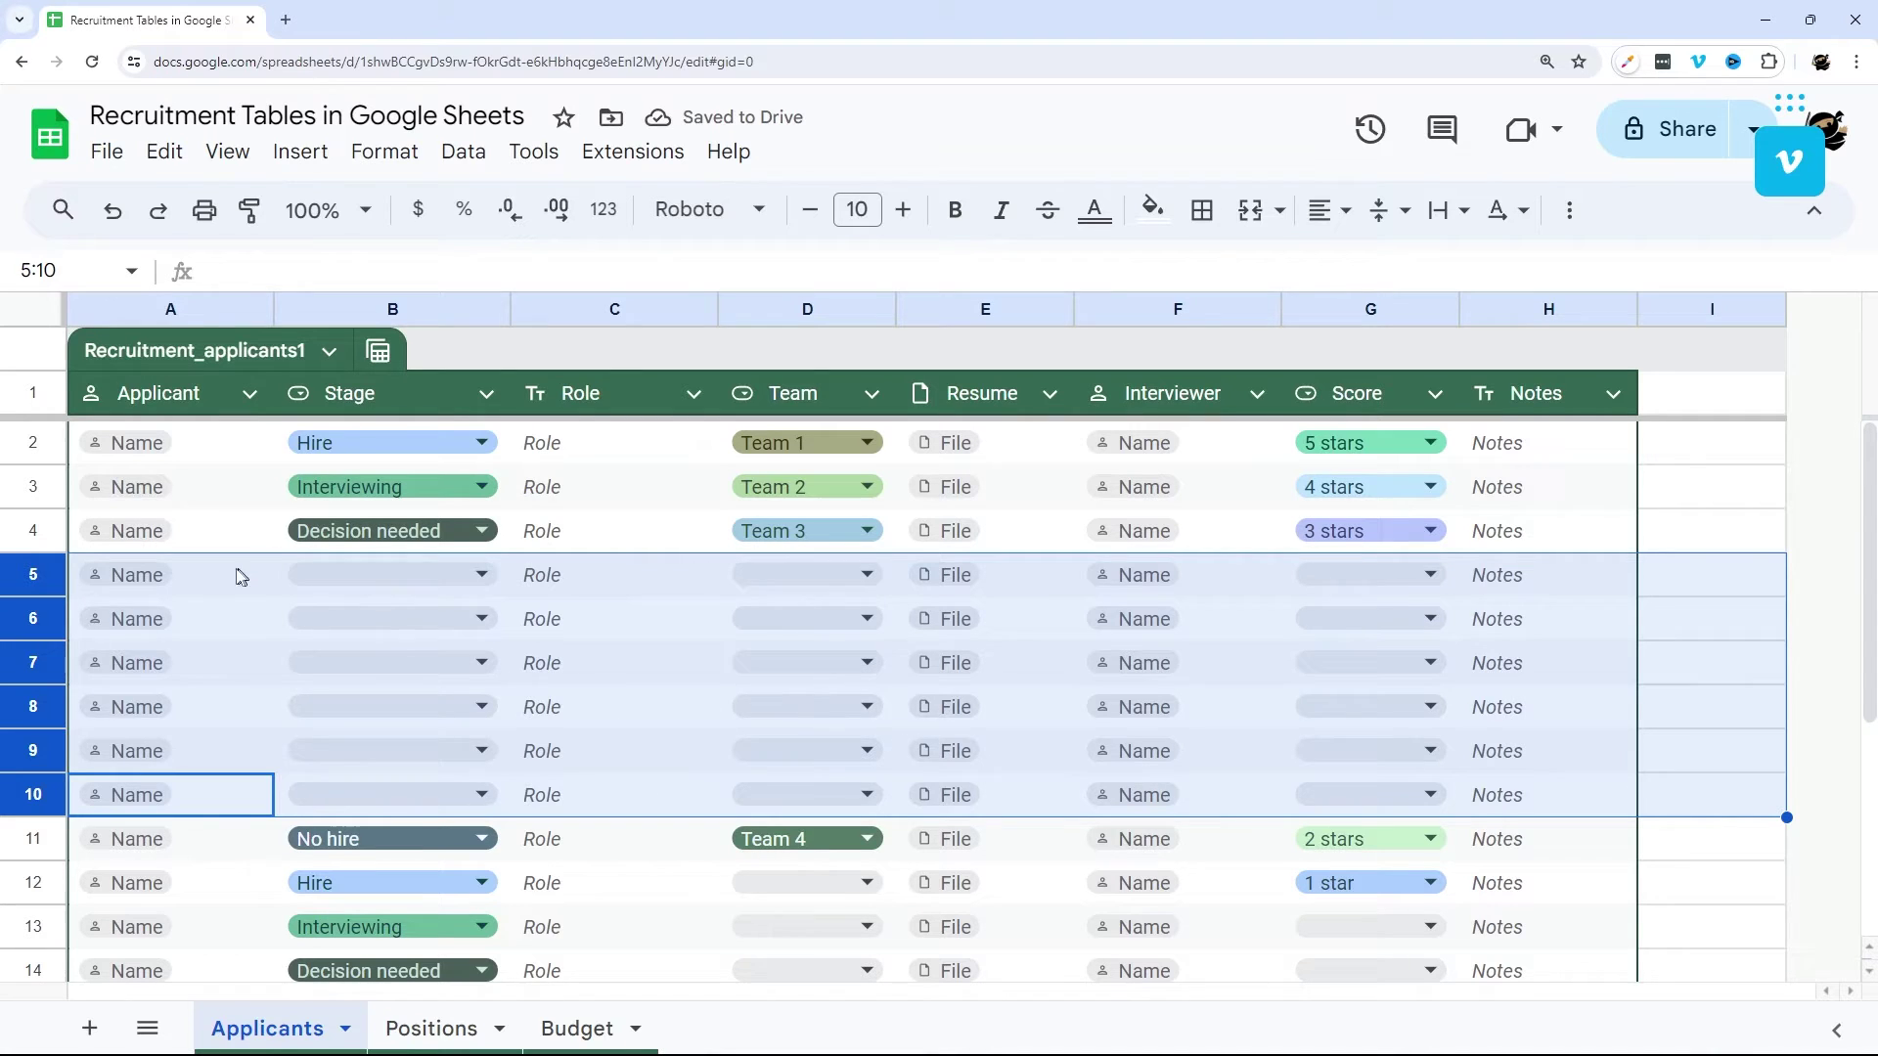
drag(239, 574, 1487, 796)
key(ctrl+z)
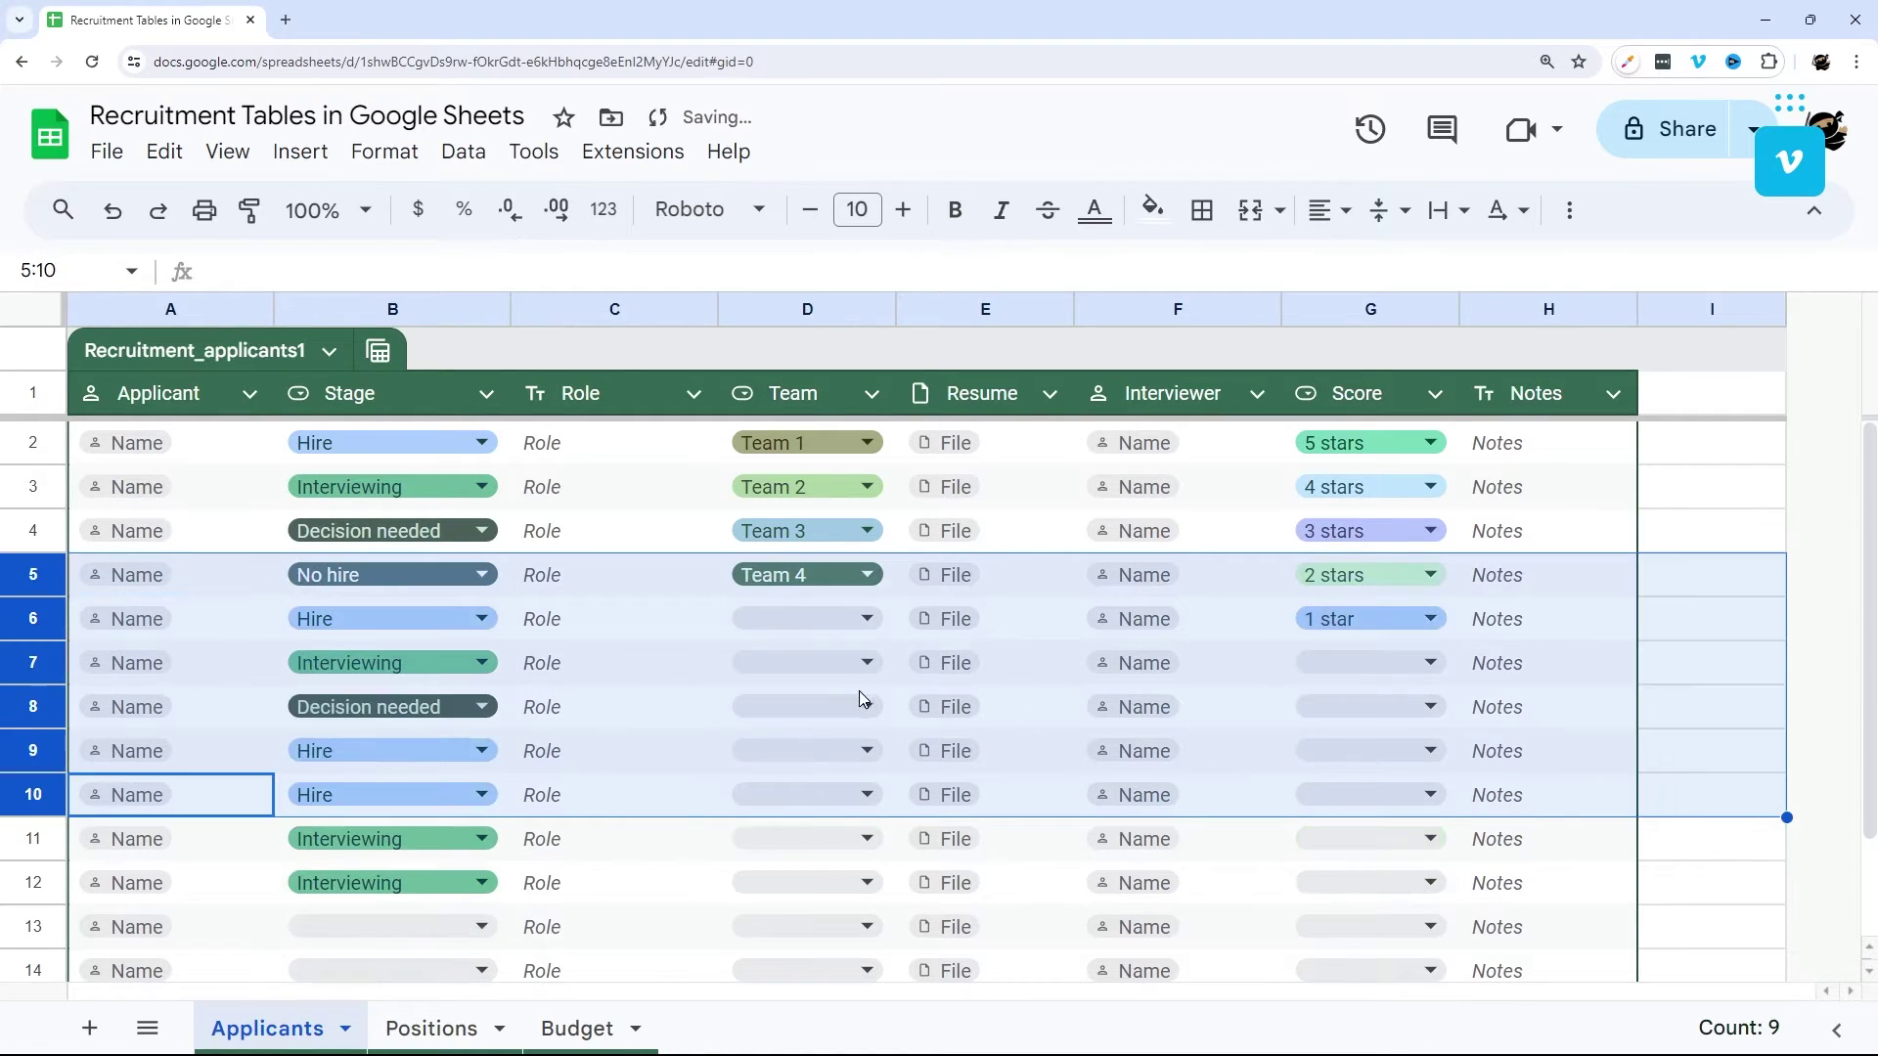
Change the Applicant column's type to Text.
click(601, 446)
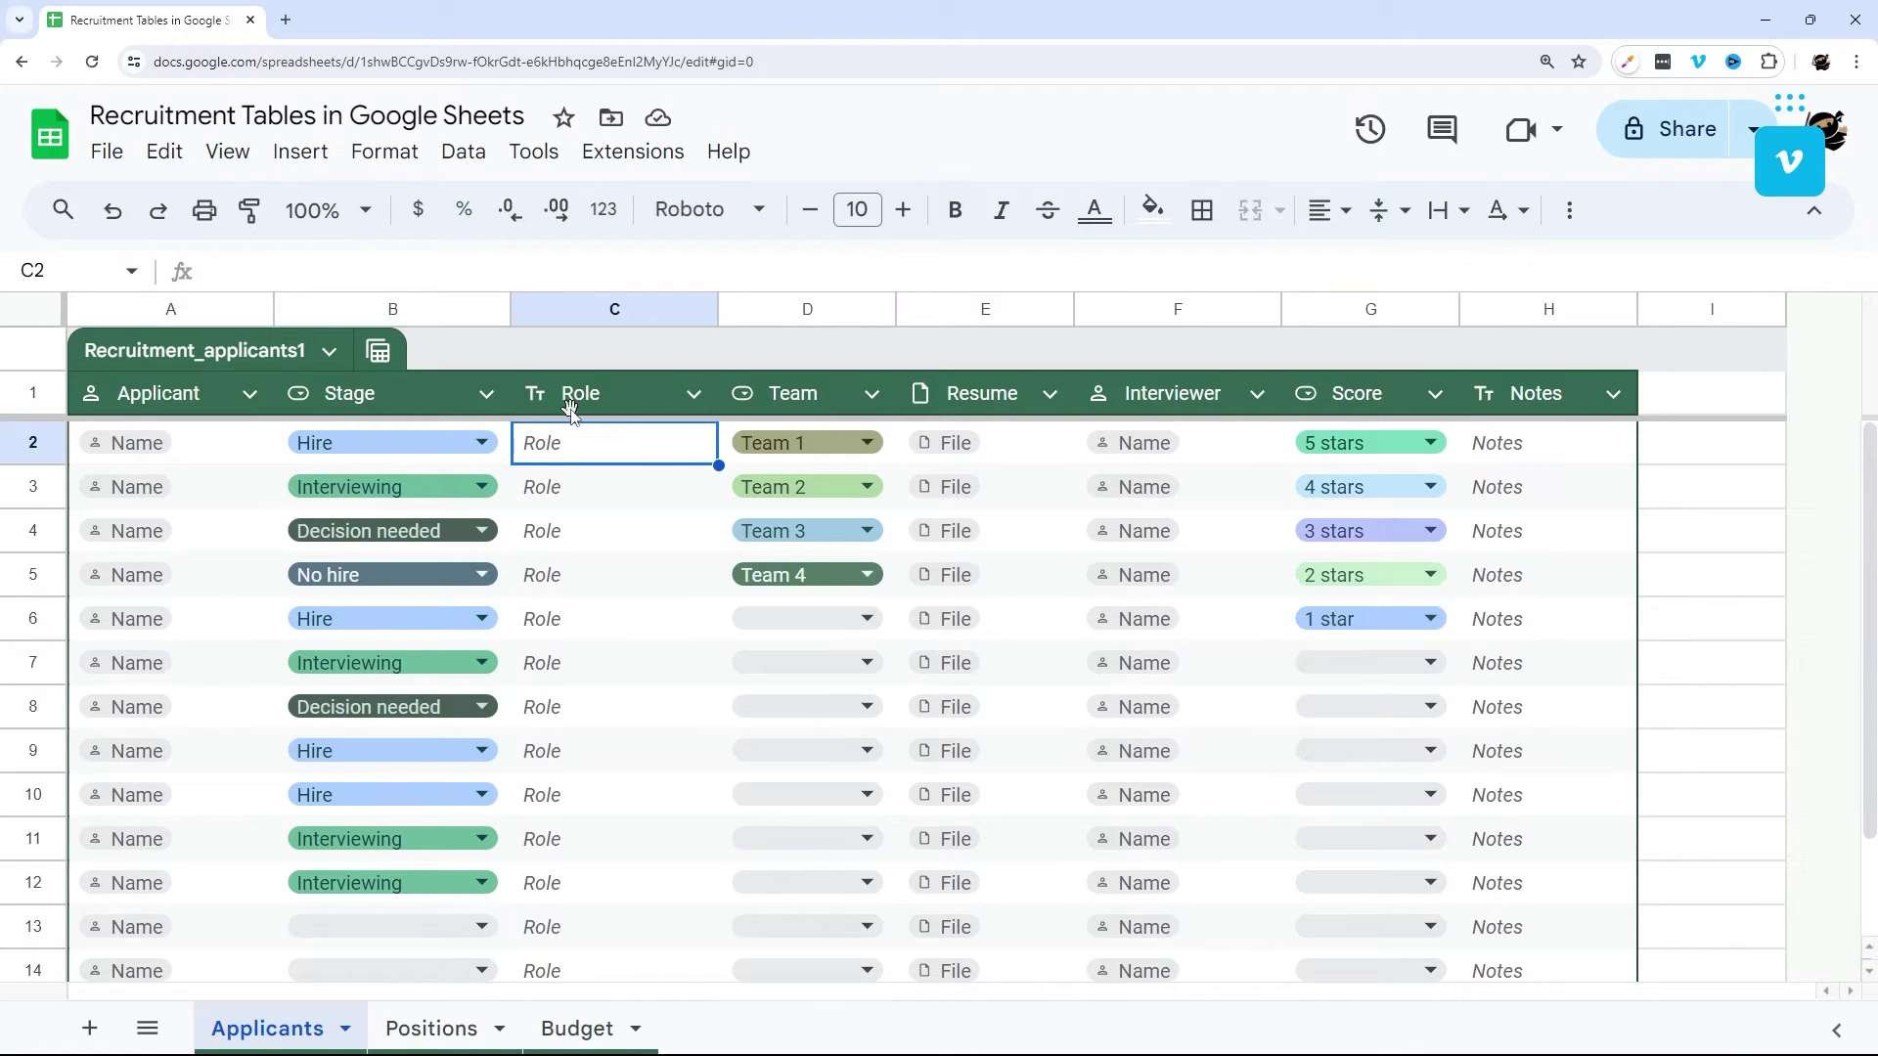
click(242, 395)
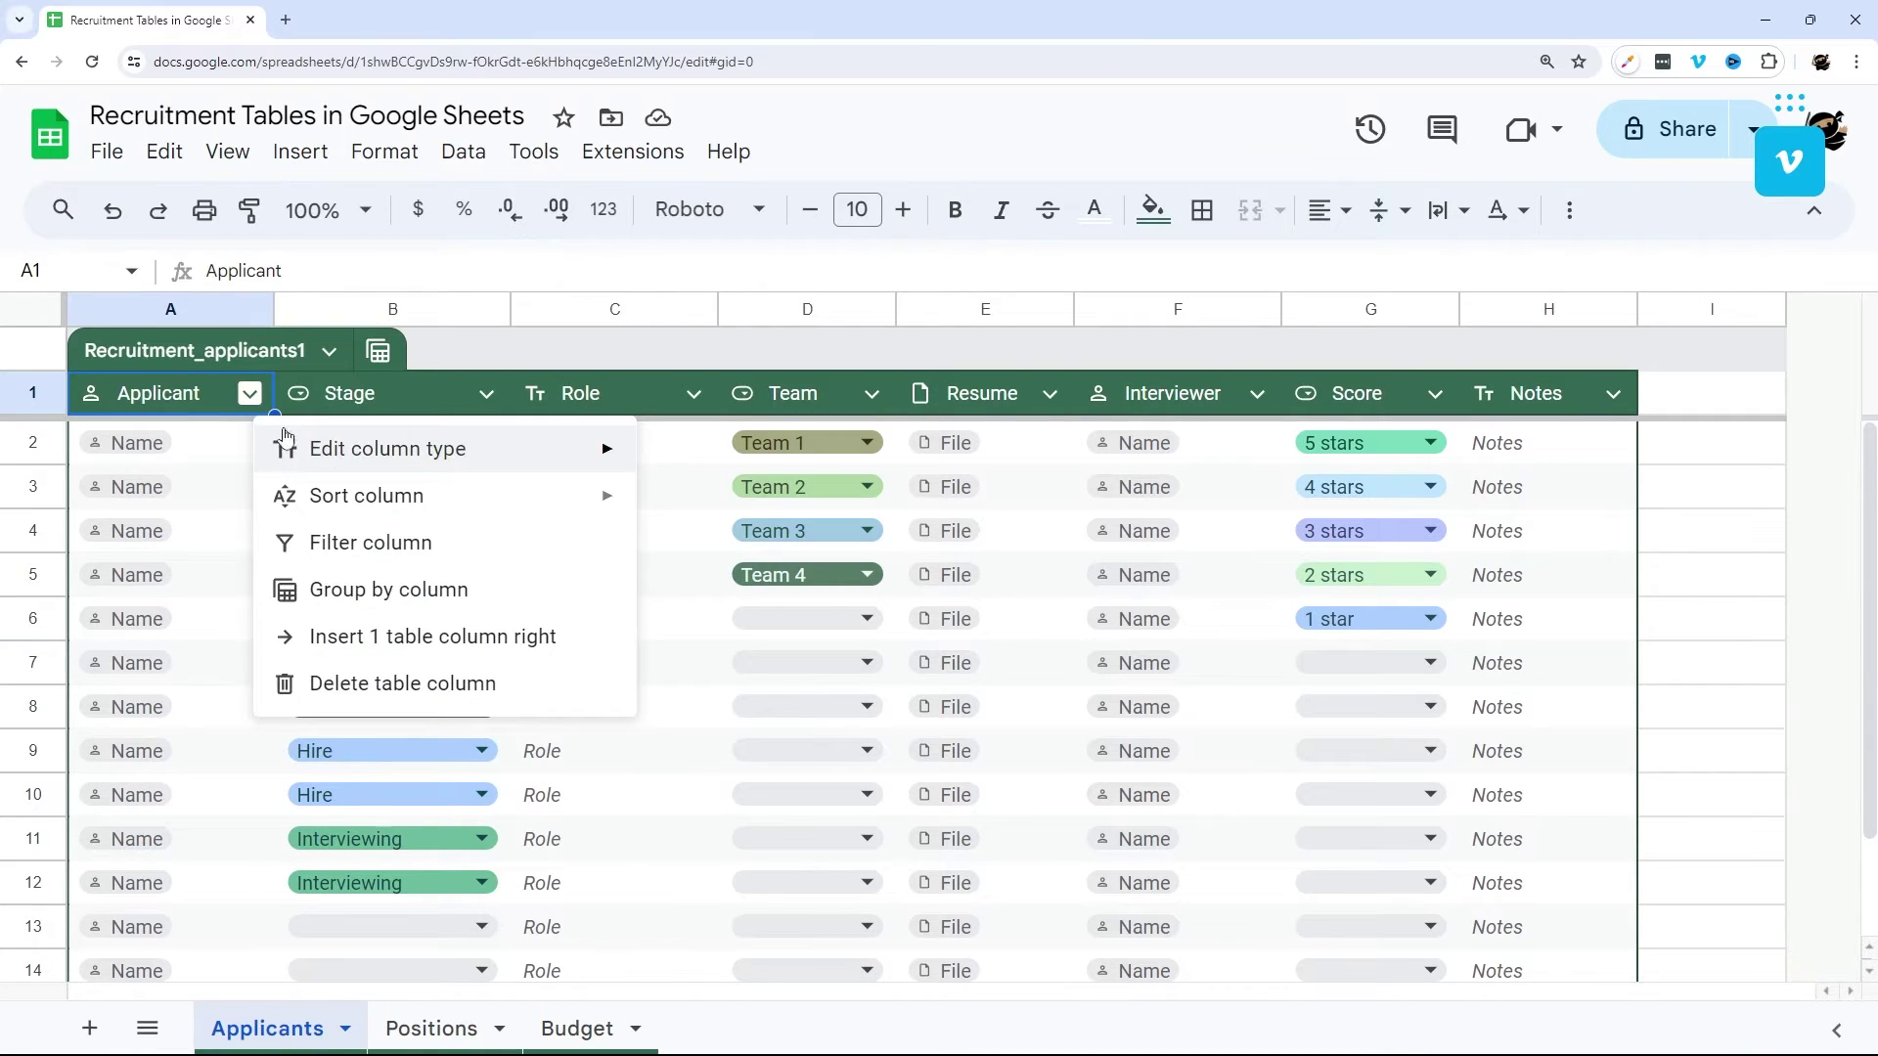
mouse_move(418, 468)
mouse_move(537, 464)
mouse_move(737, 471)
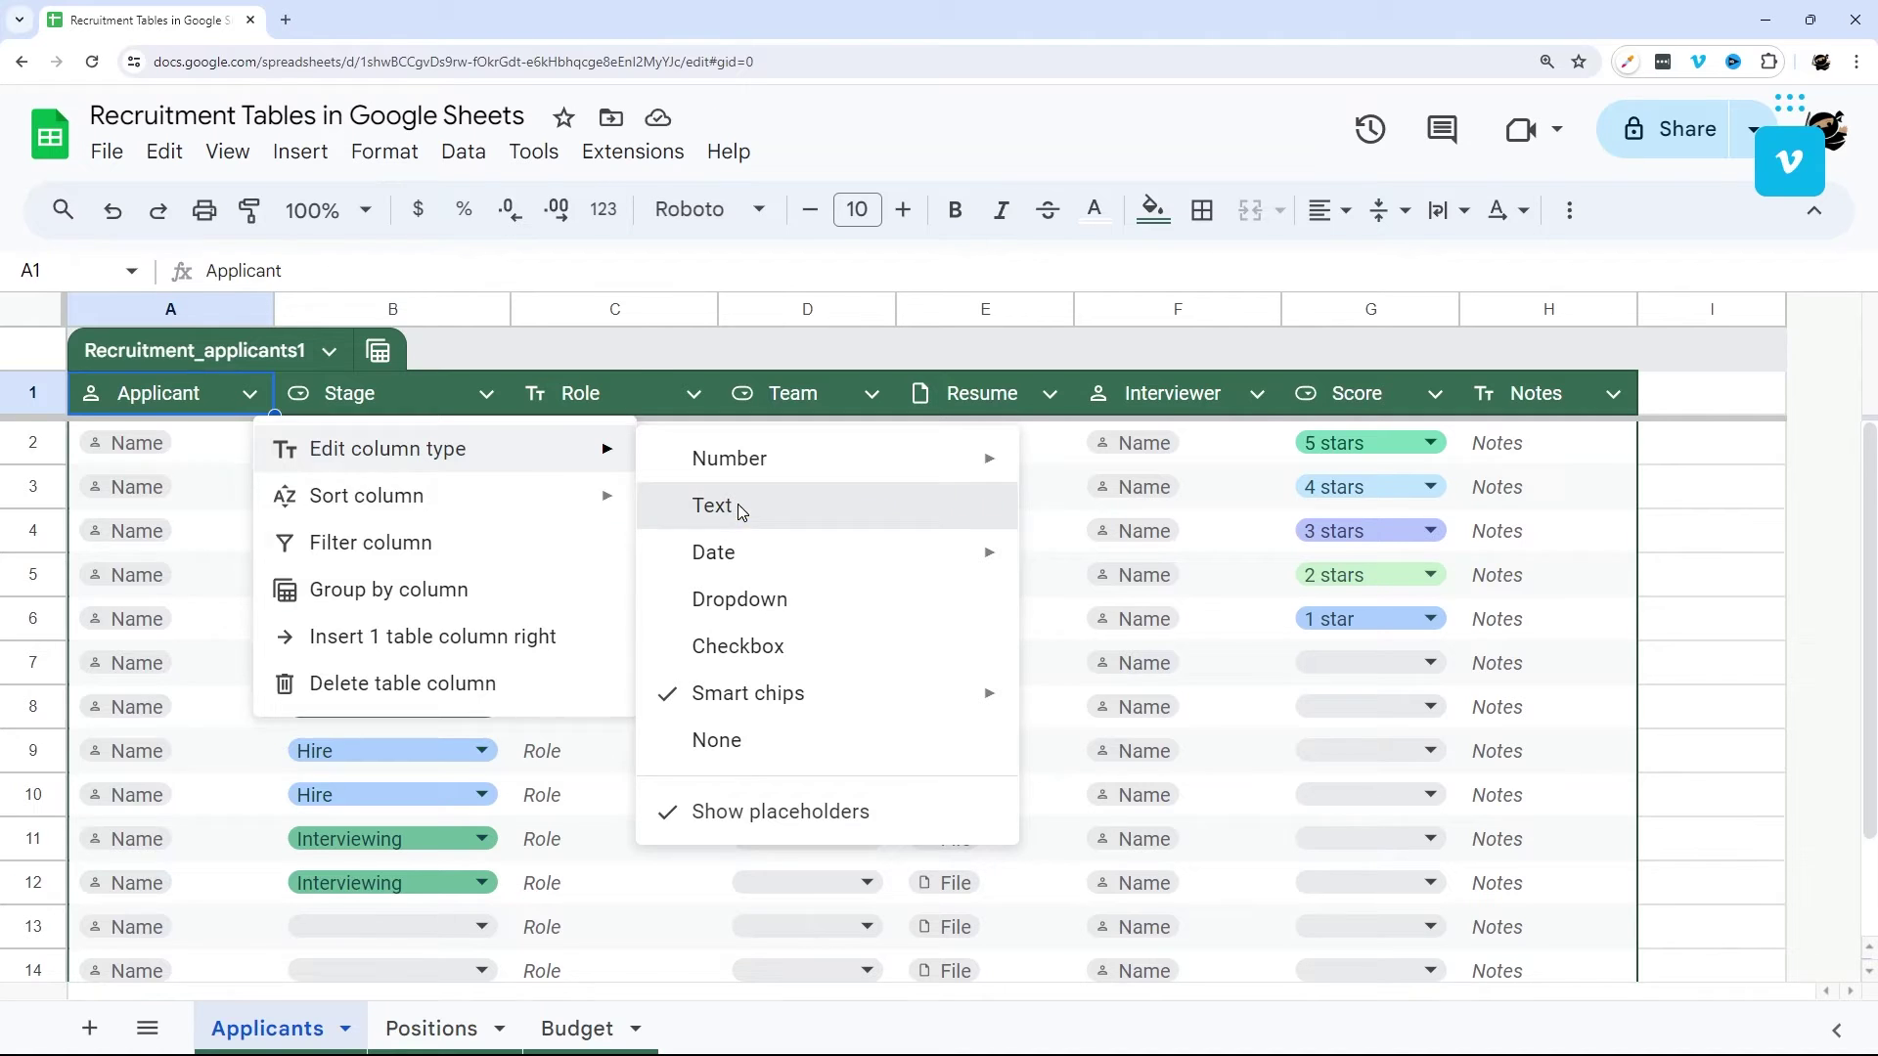
click(740, 509)
Enter a sample applicant name in A2 as a test, then delete it.
click(214, 459)
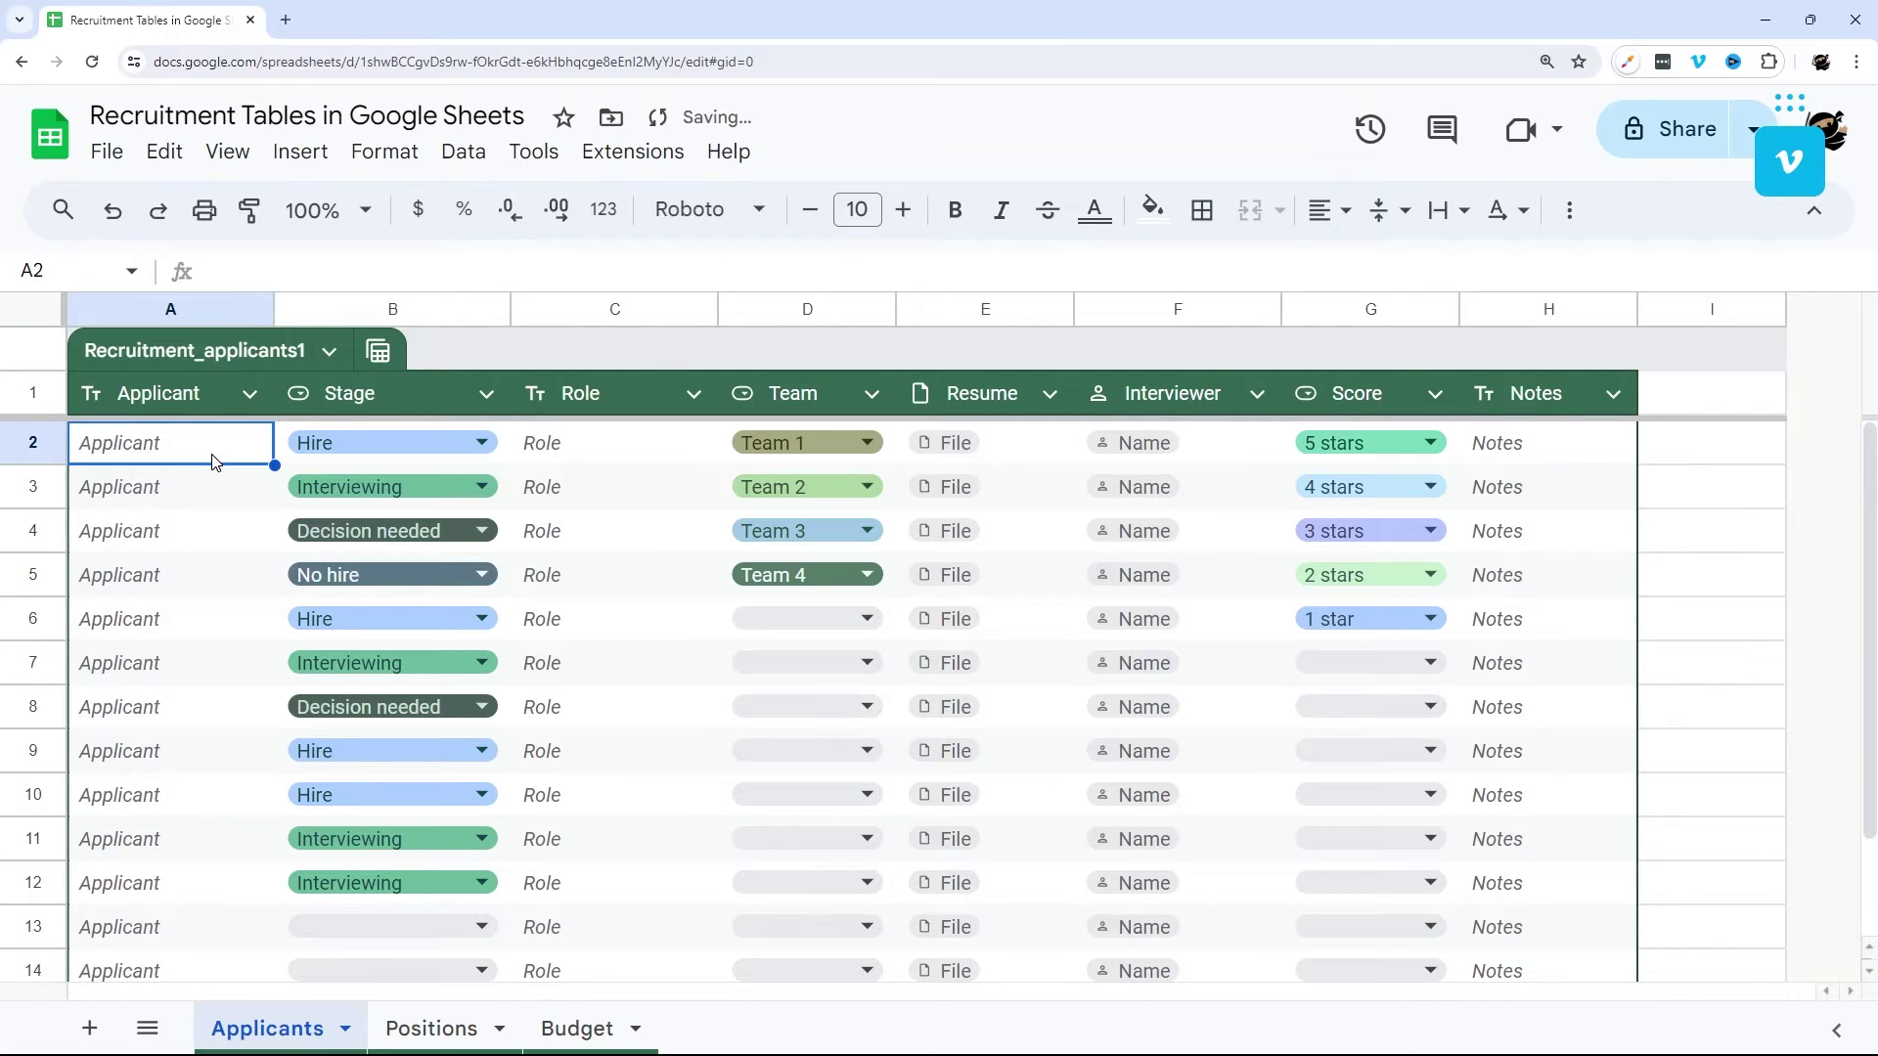
text(John Doe)
key(Return)
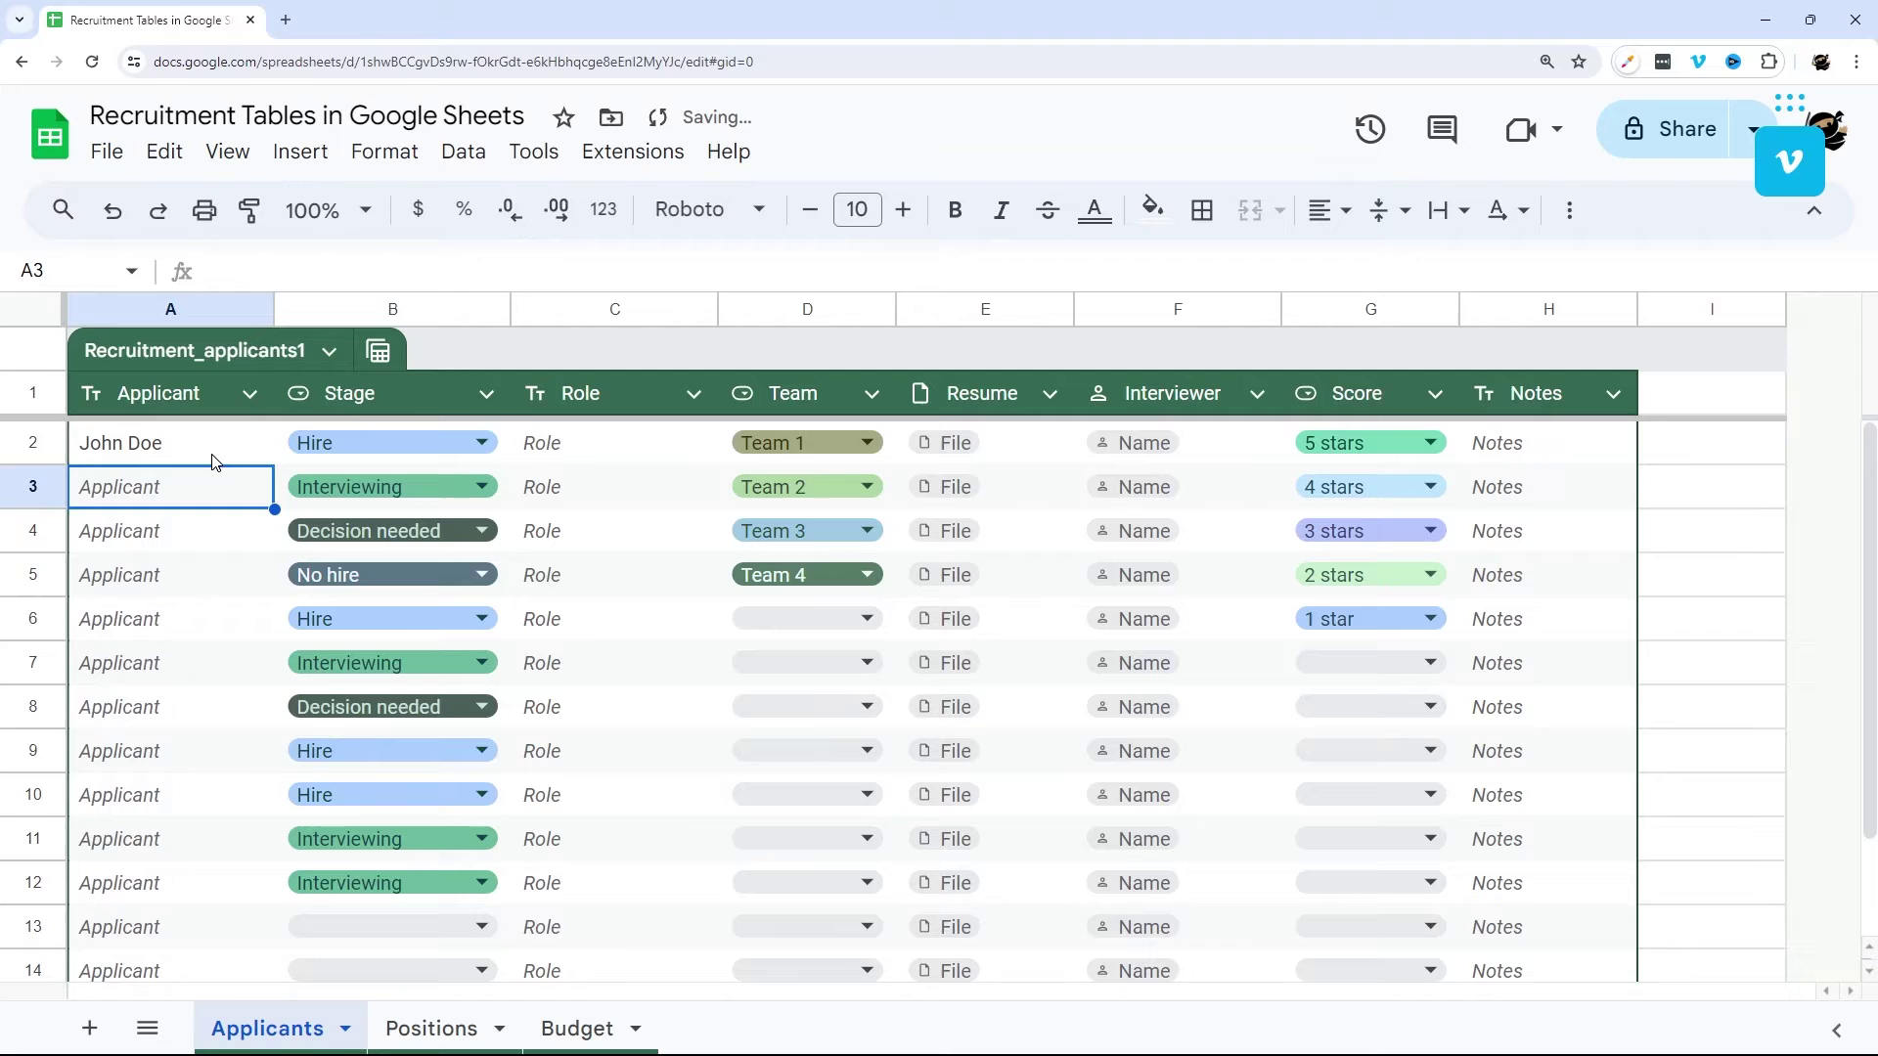
click(215, 443)
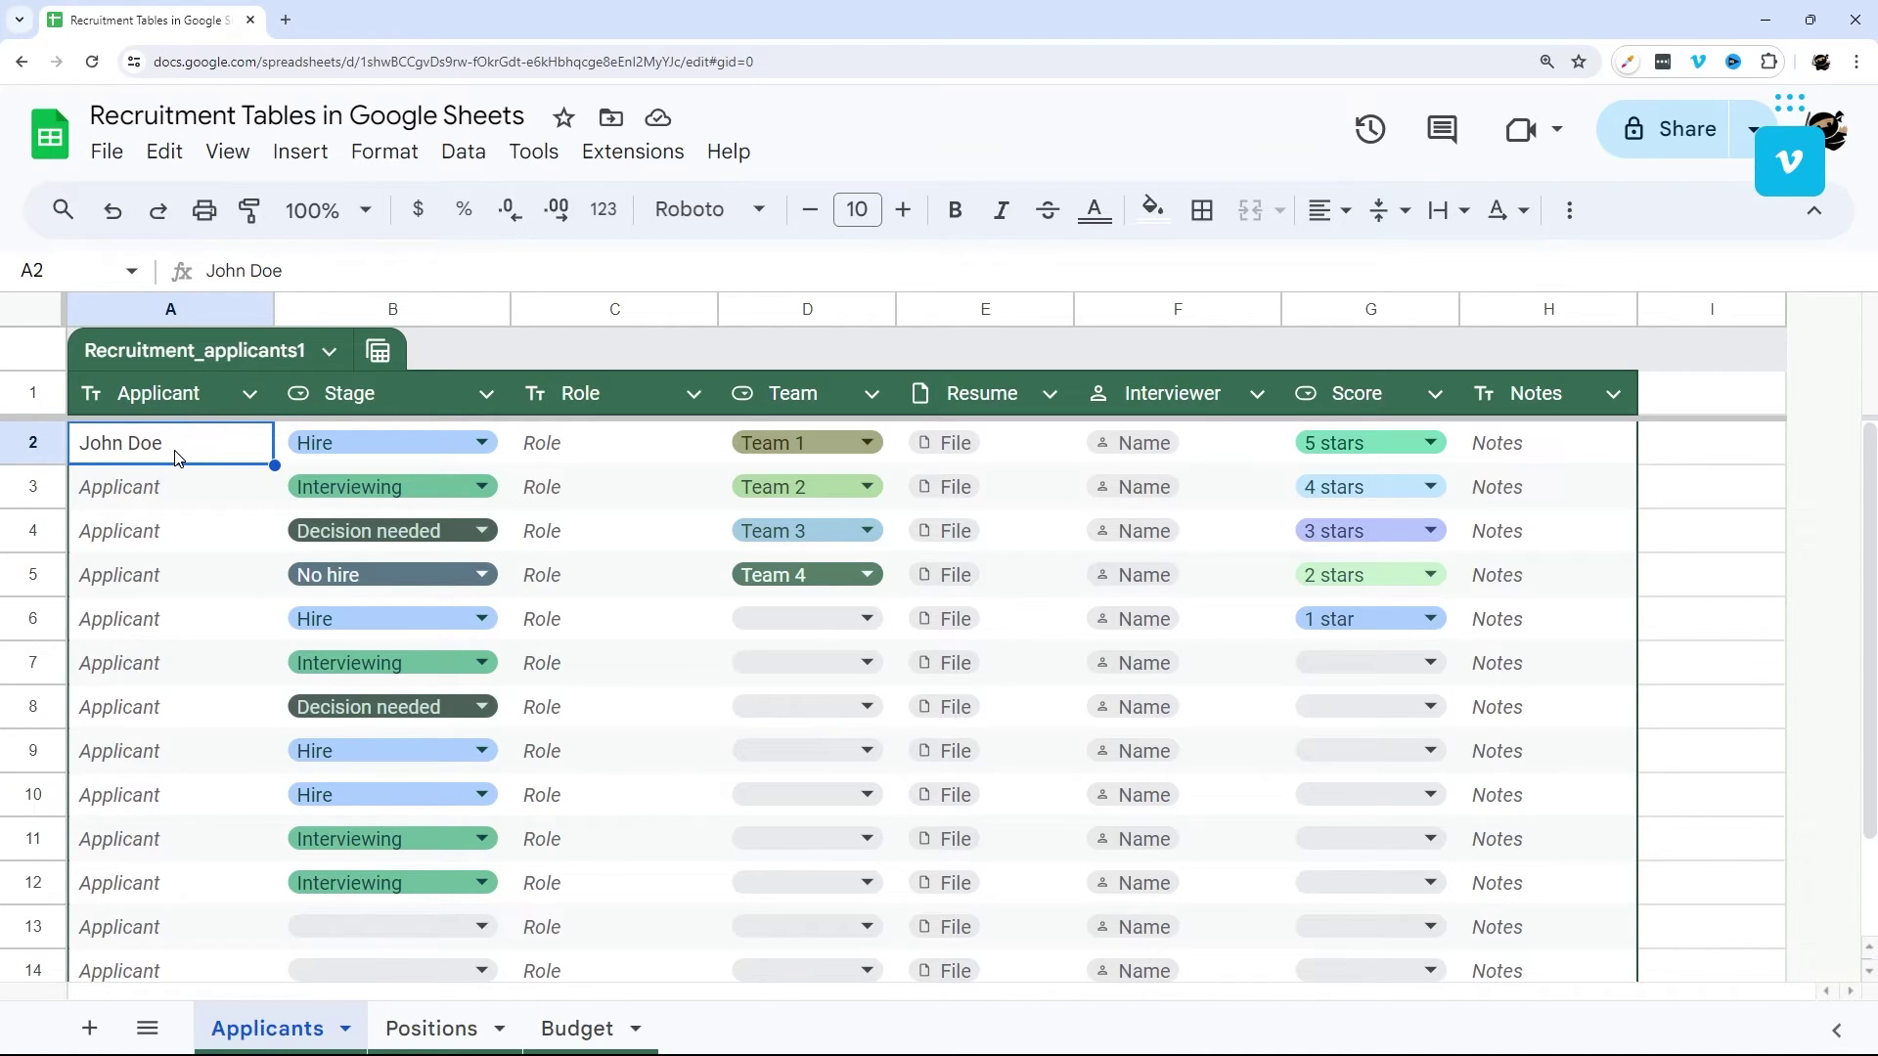
key(Delete)
drag(179, 459, 174, 797)
click(143, 471)
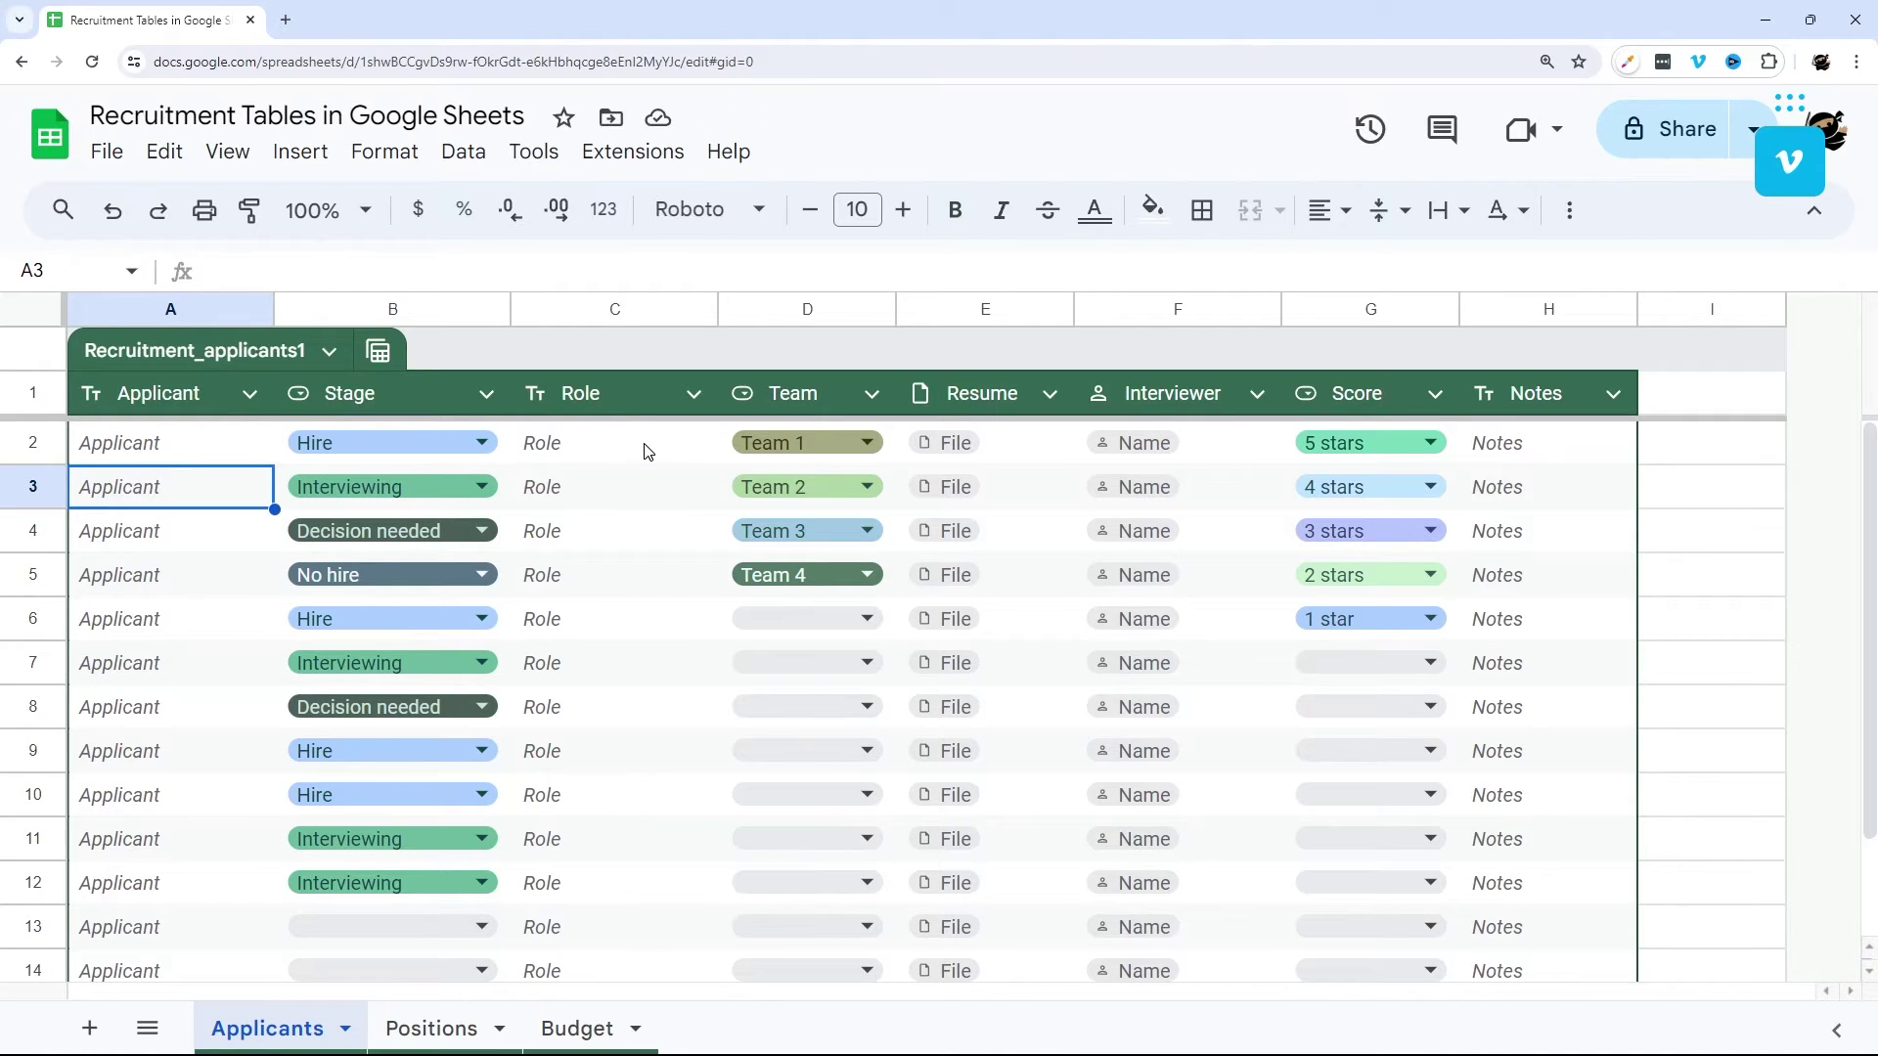
Add 'Waiting' as a Stage dropdown option and switch the display style to Arrow.
click(482, 443)
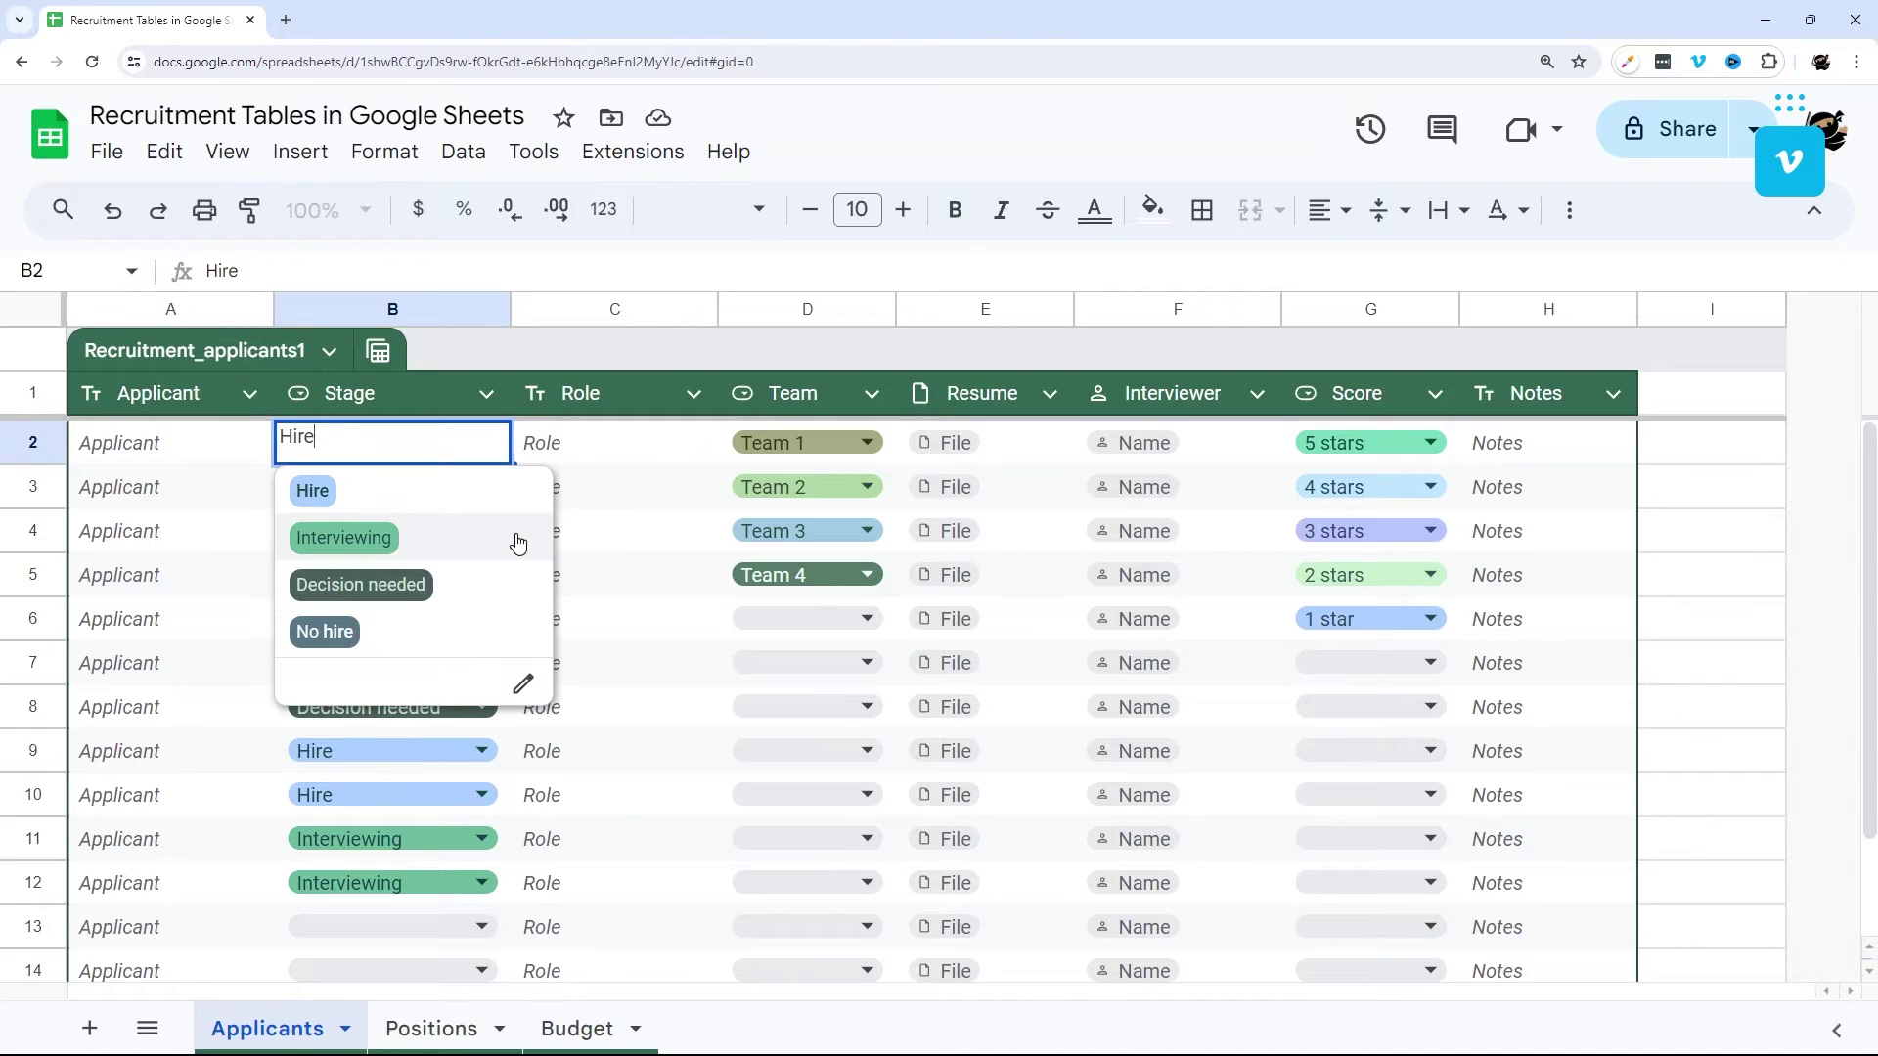
click(525, 690)
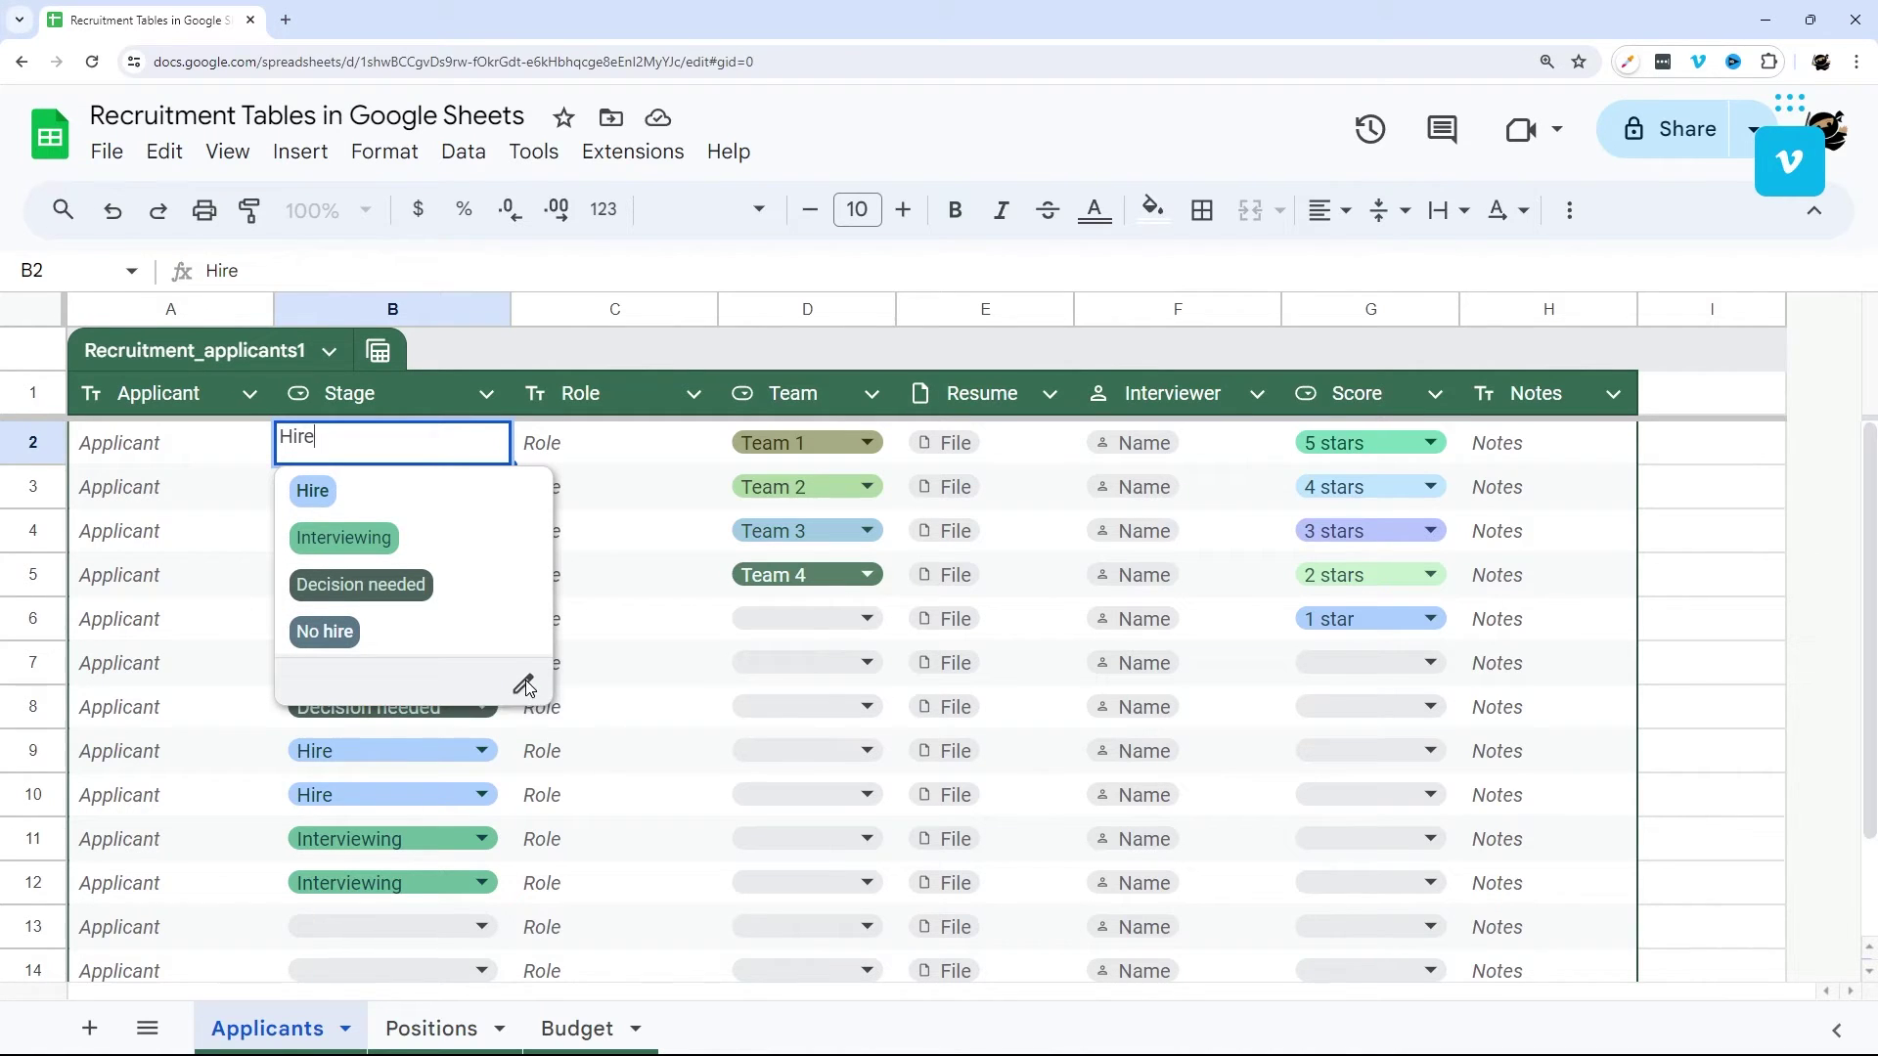
scroll(1584, 504, down, 1)
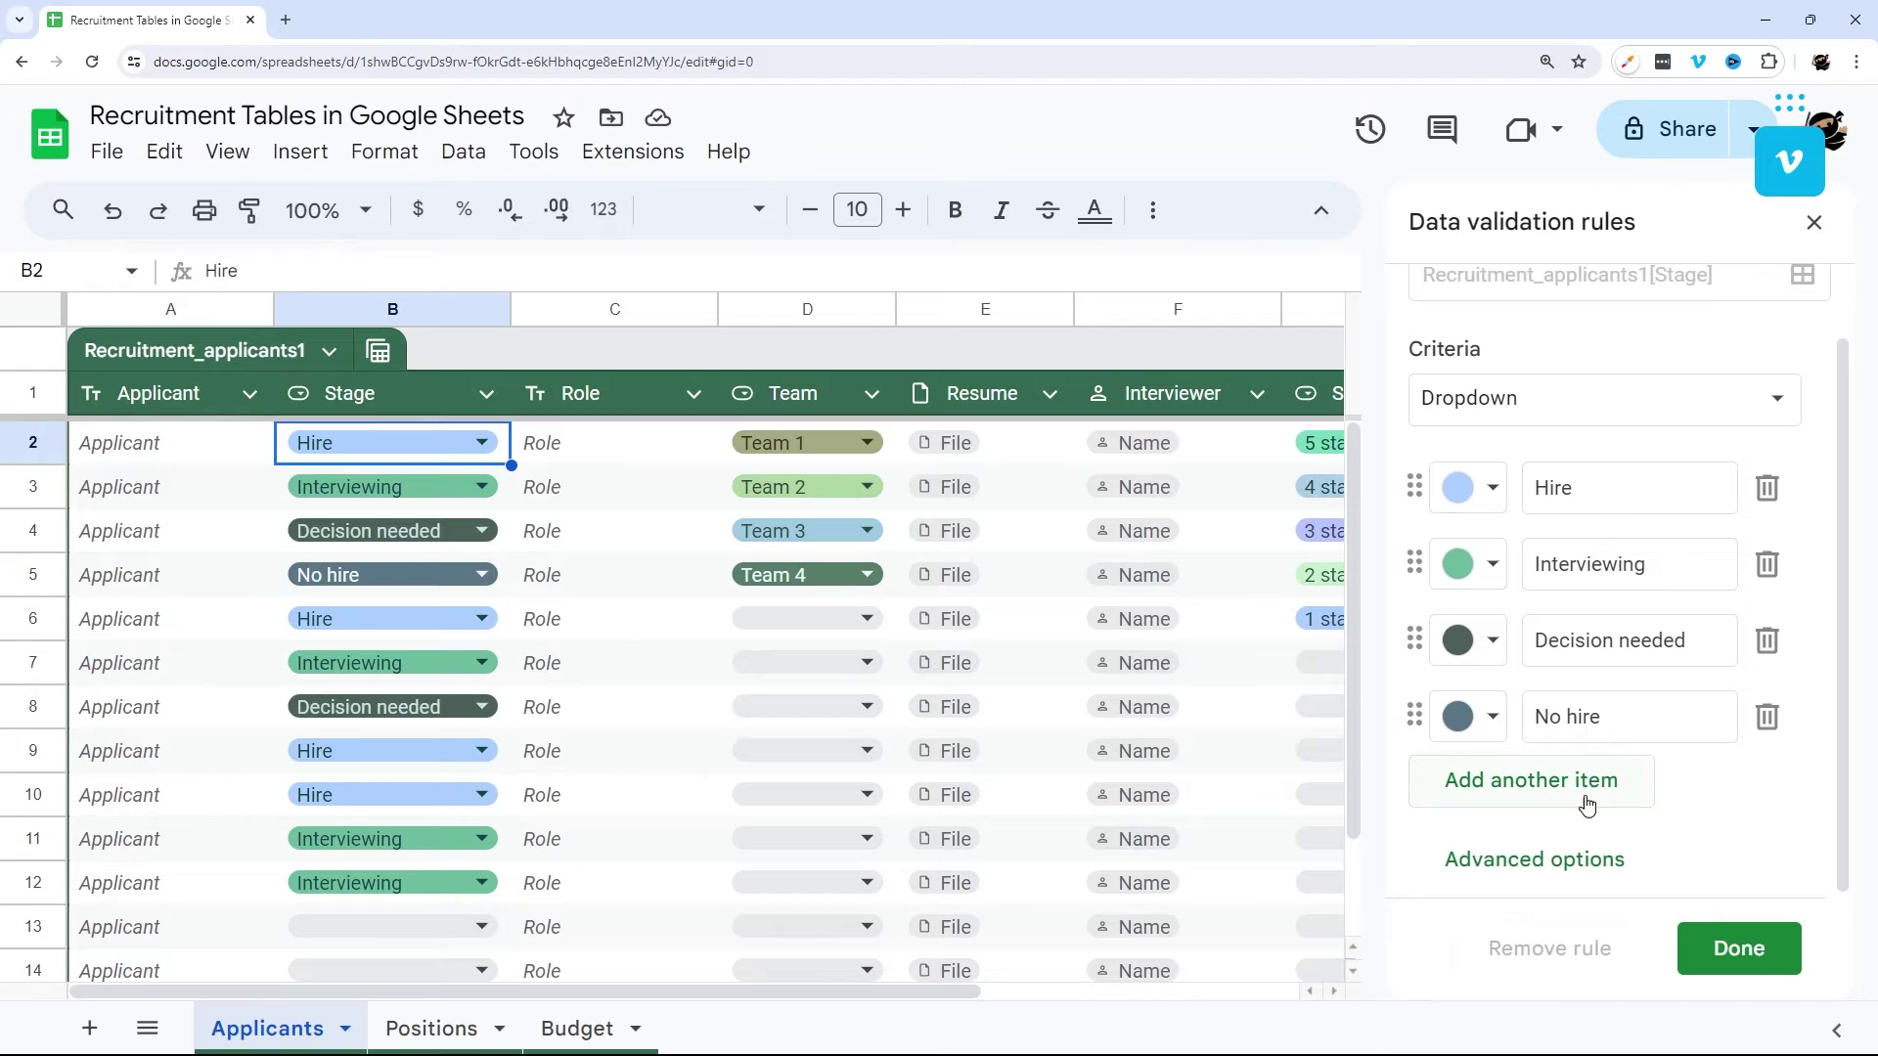
click(1542, 788)
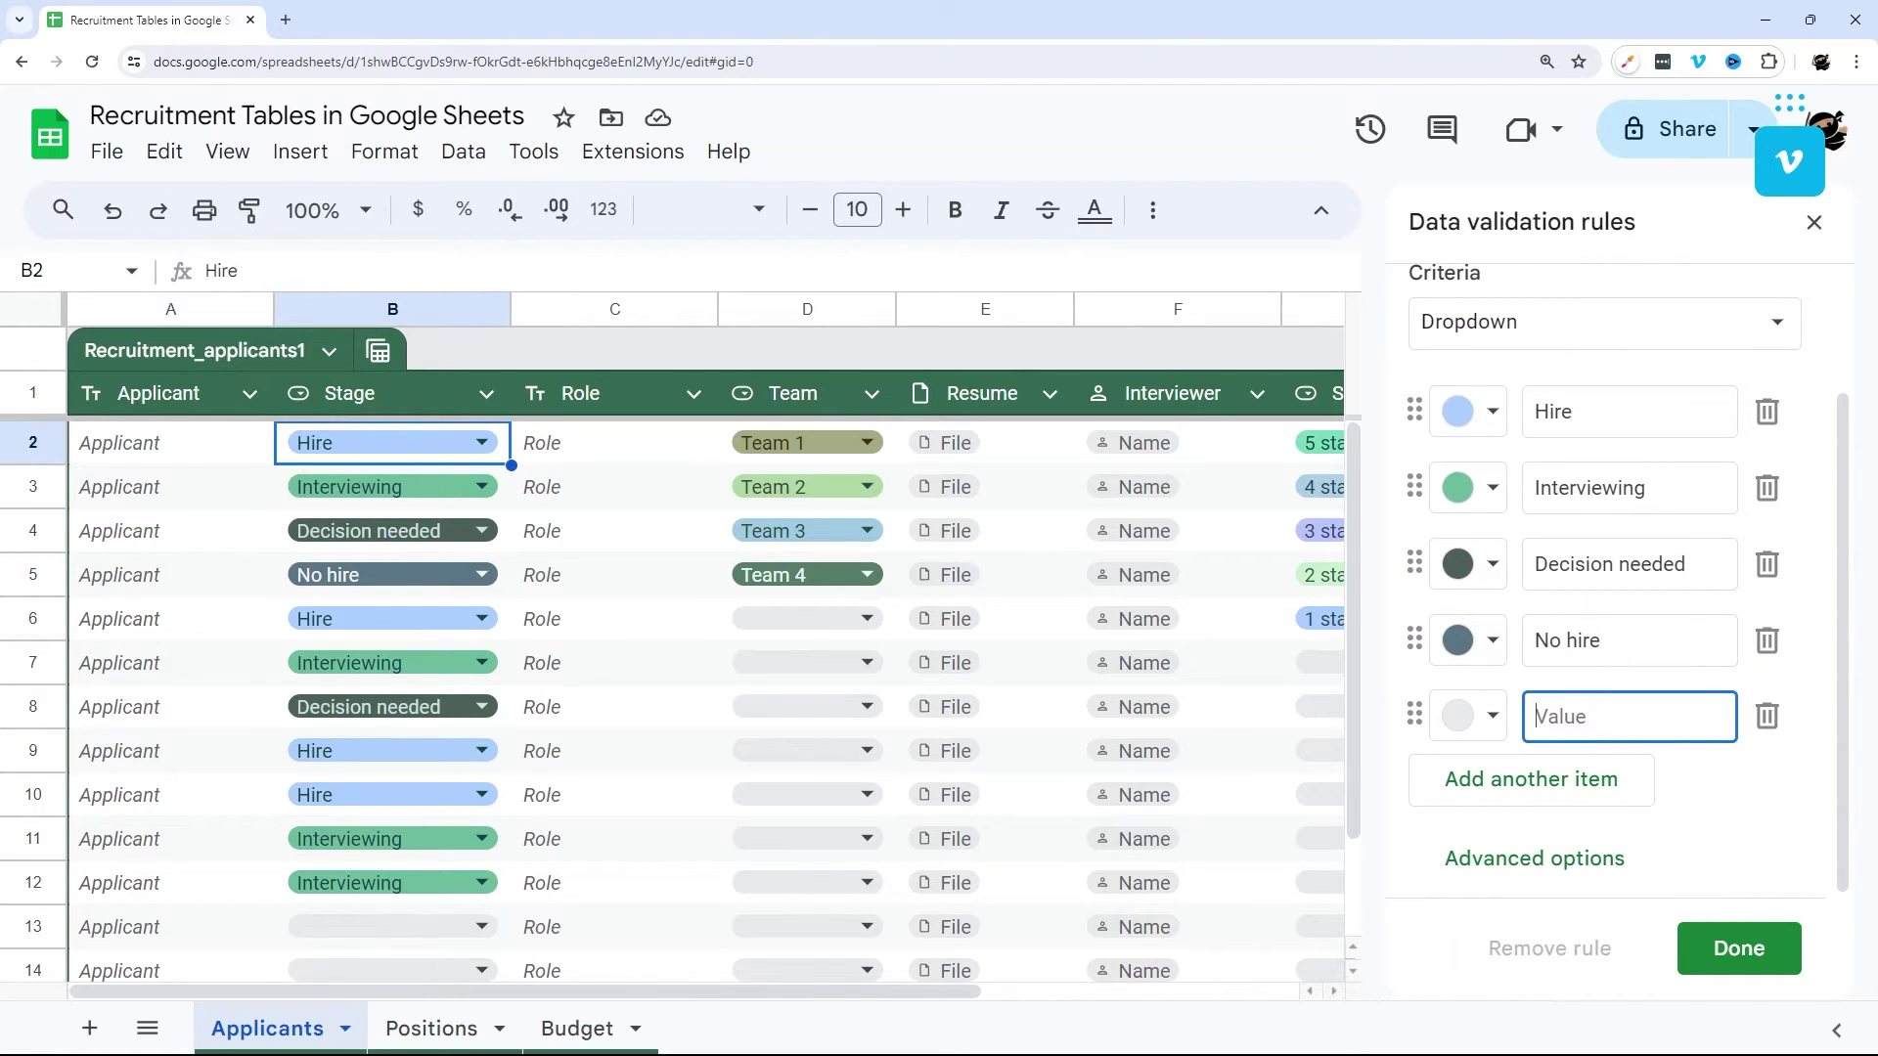
text(Waiting)
click(1501, 865)
click(1483, 812)
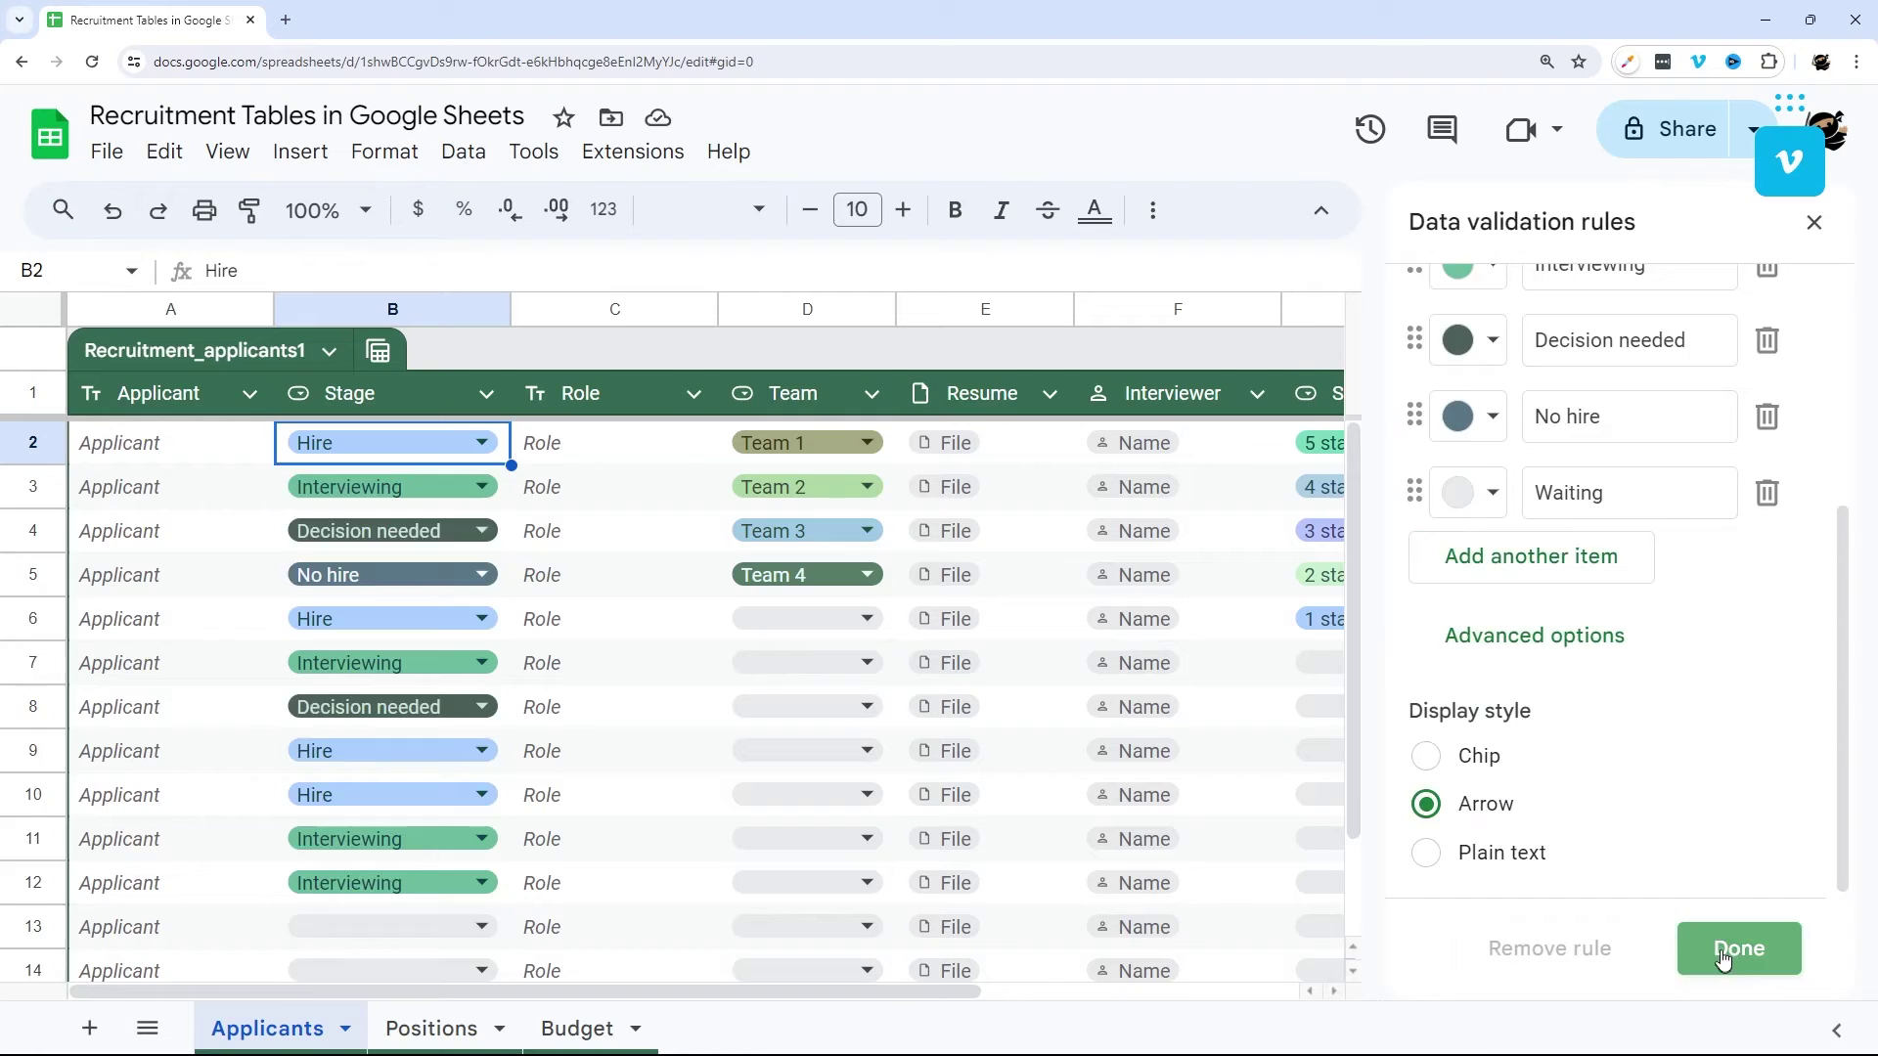
click(1731, 948)
Switch the Stage dropdown's display style back to Chip and save the rule.
click(494, 444)
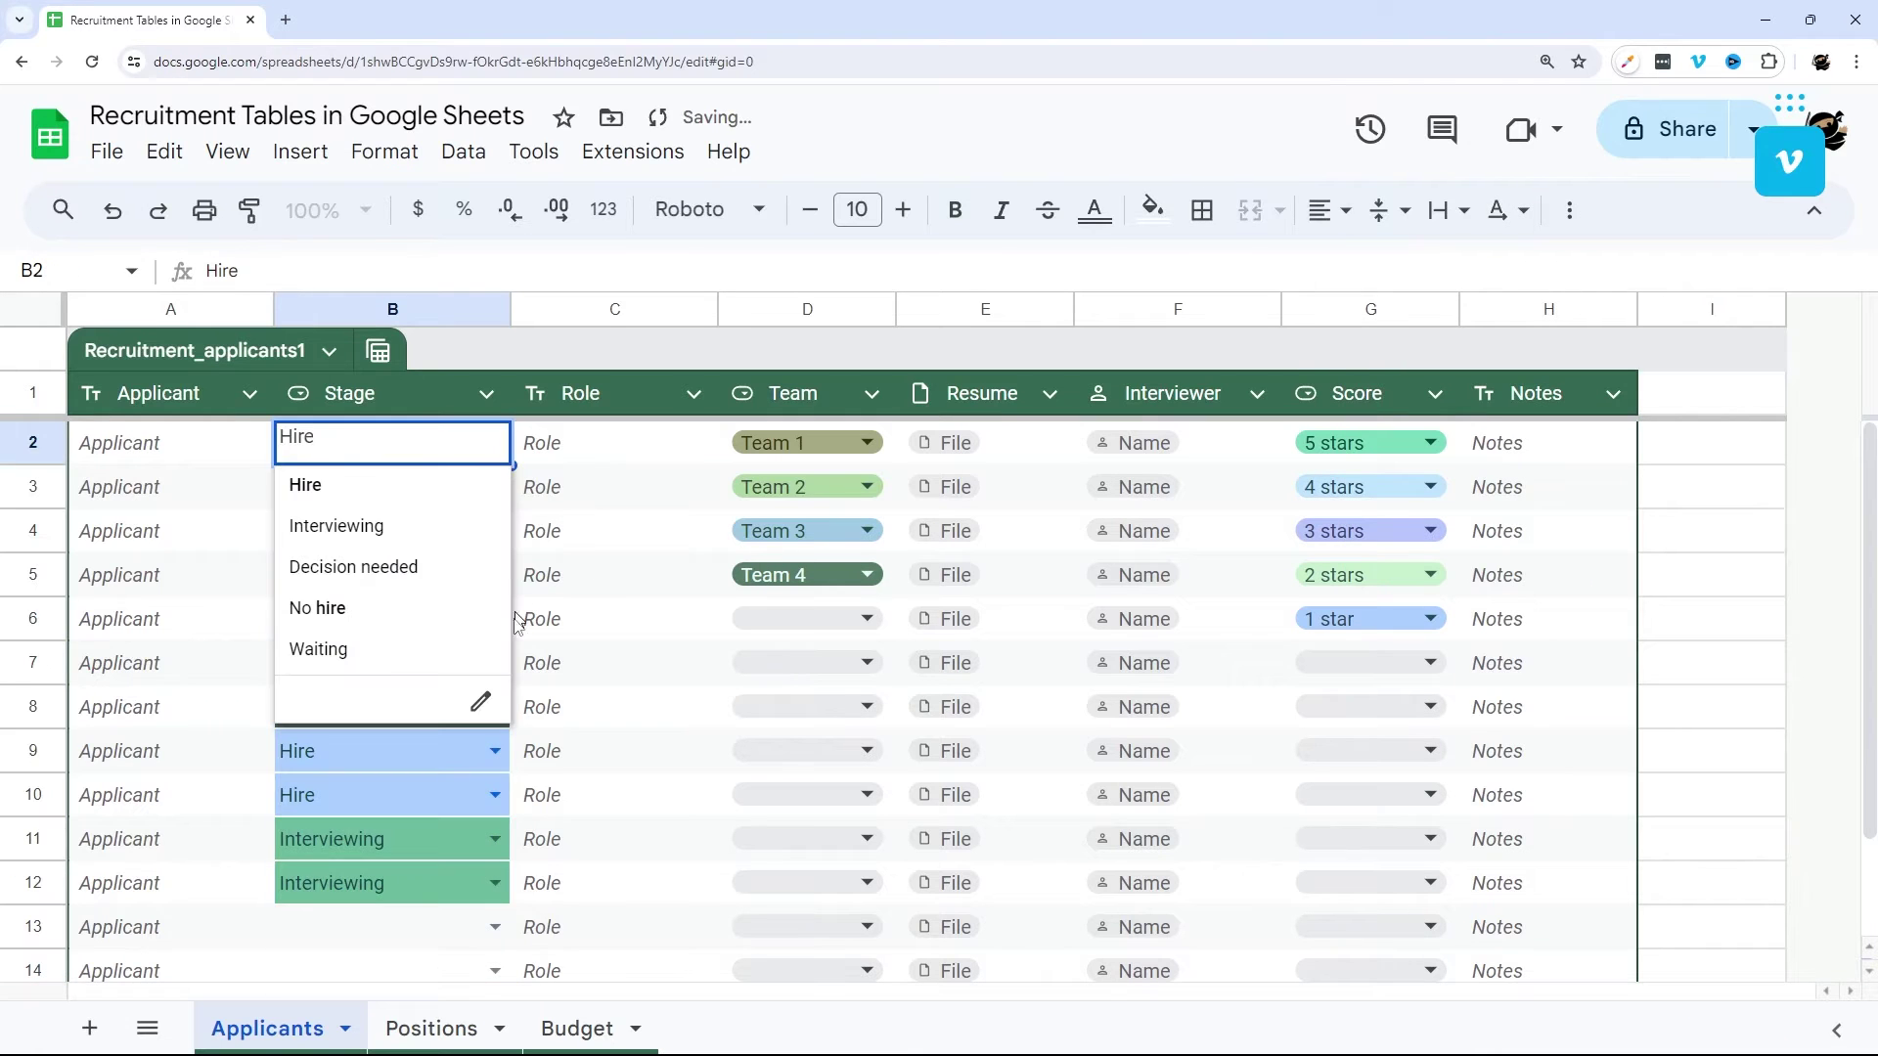
click(481, 700)
scroll(1529, 867, down, 2)
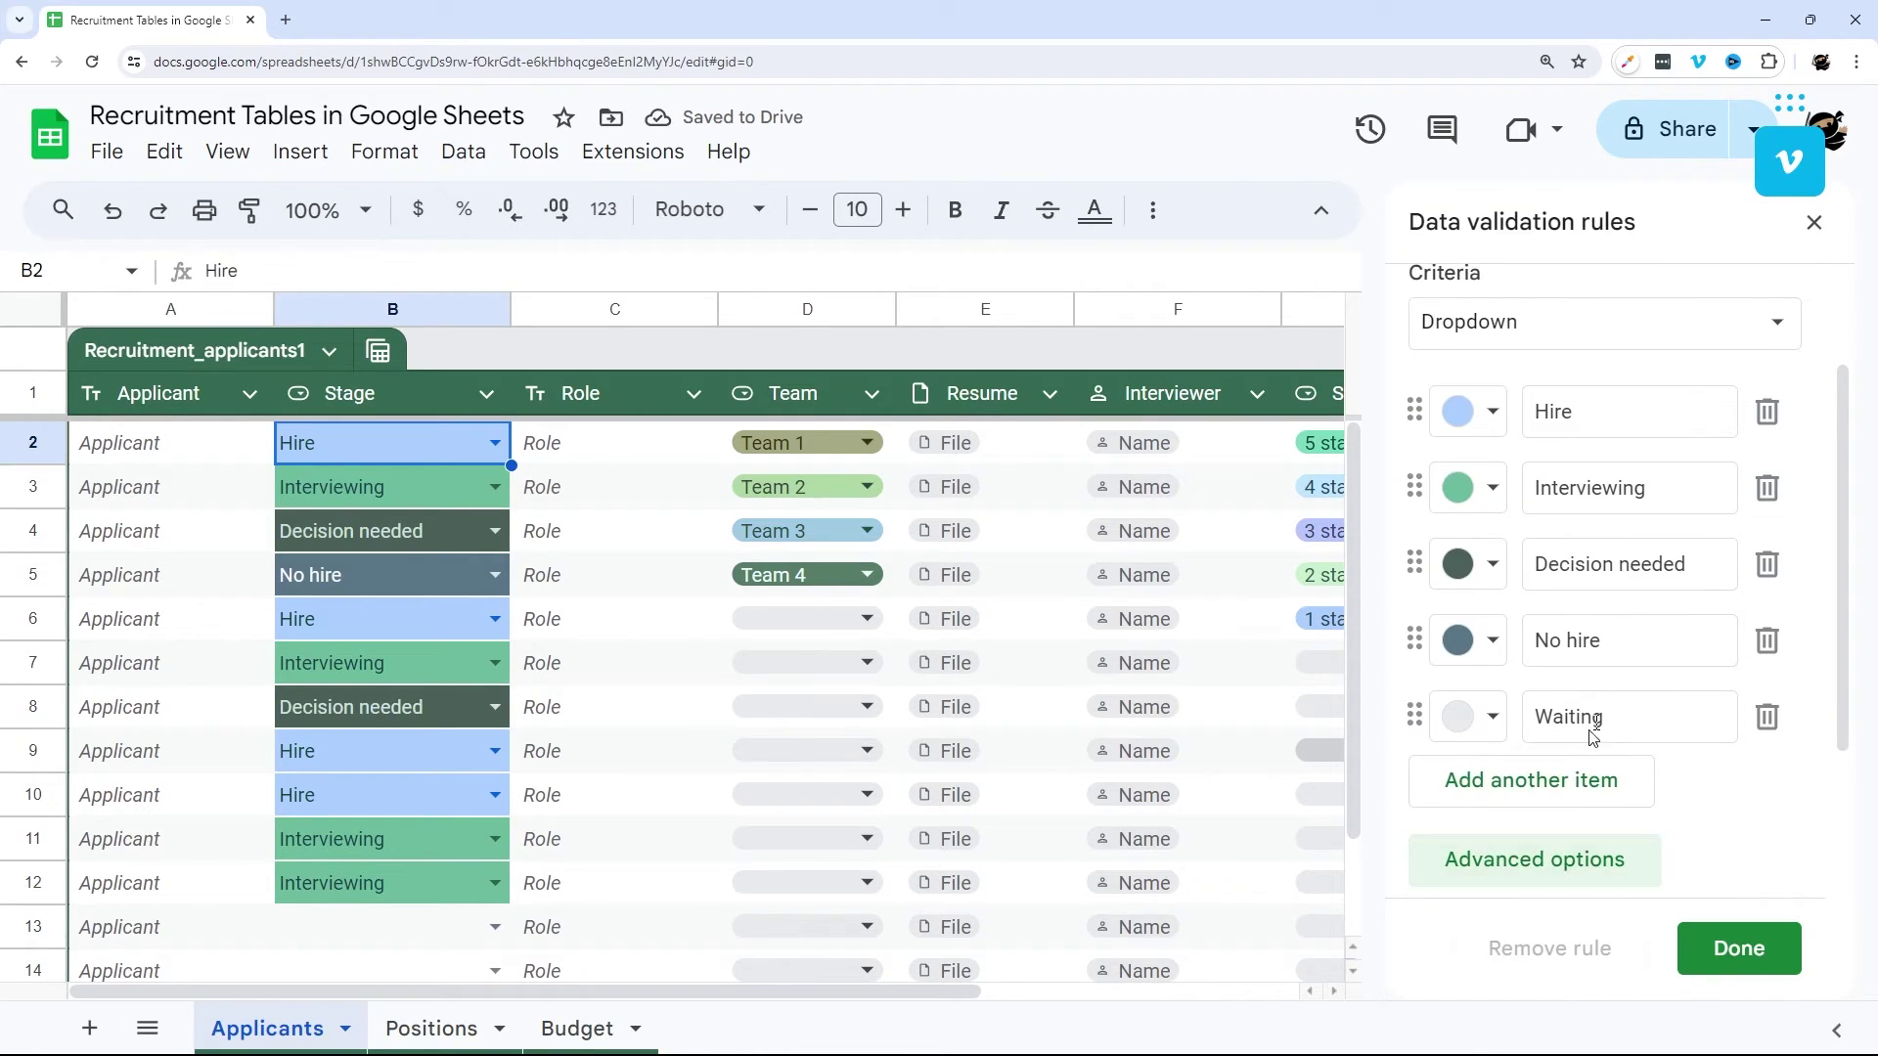
scroll(1545, 773, down, 2)
click(1476, 770)
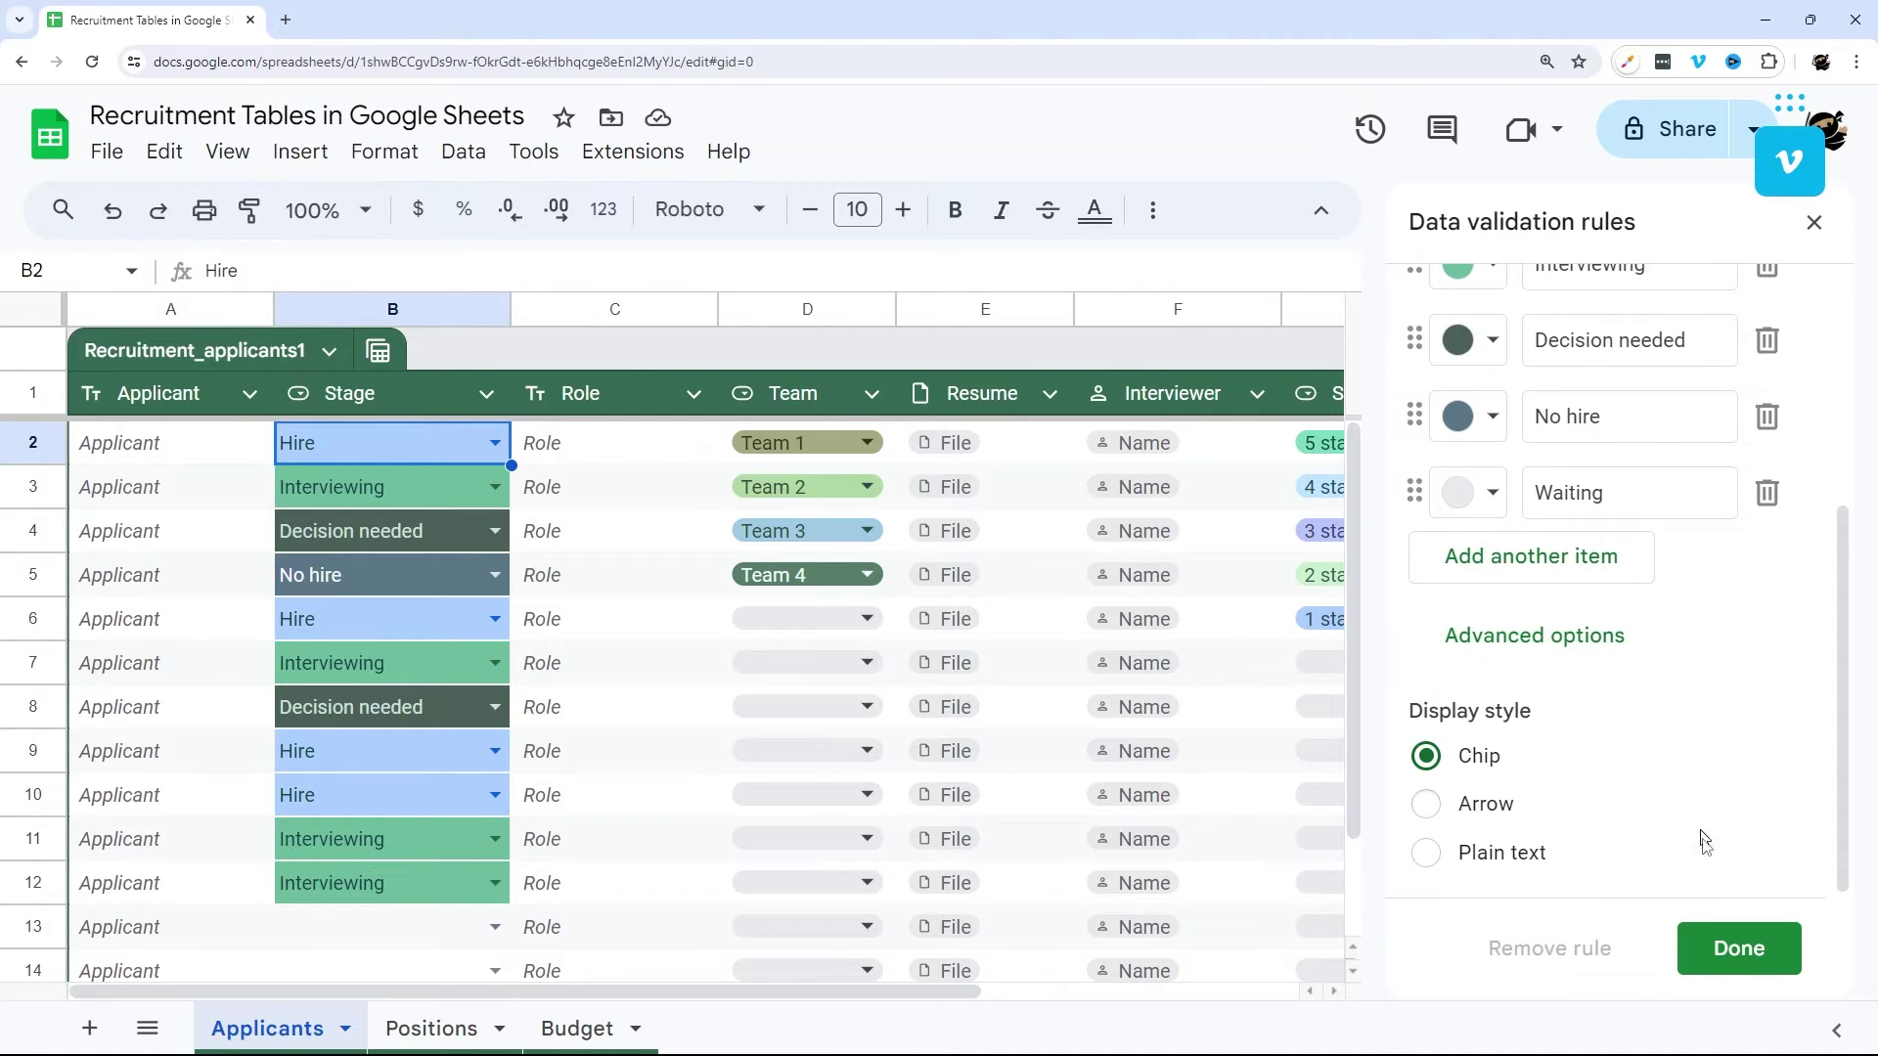
scroll(1646, 606, up, 2)
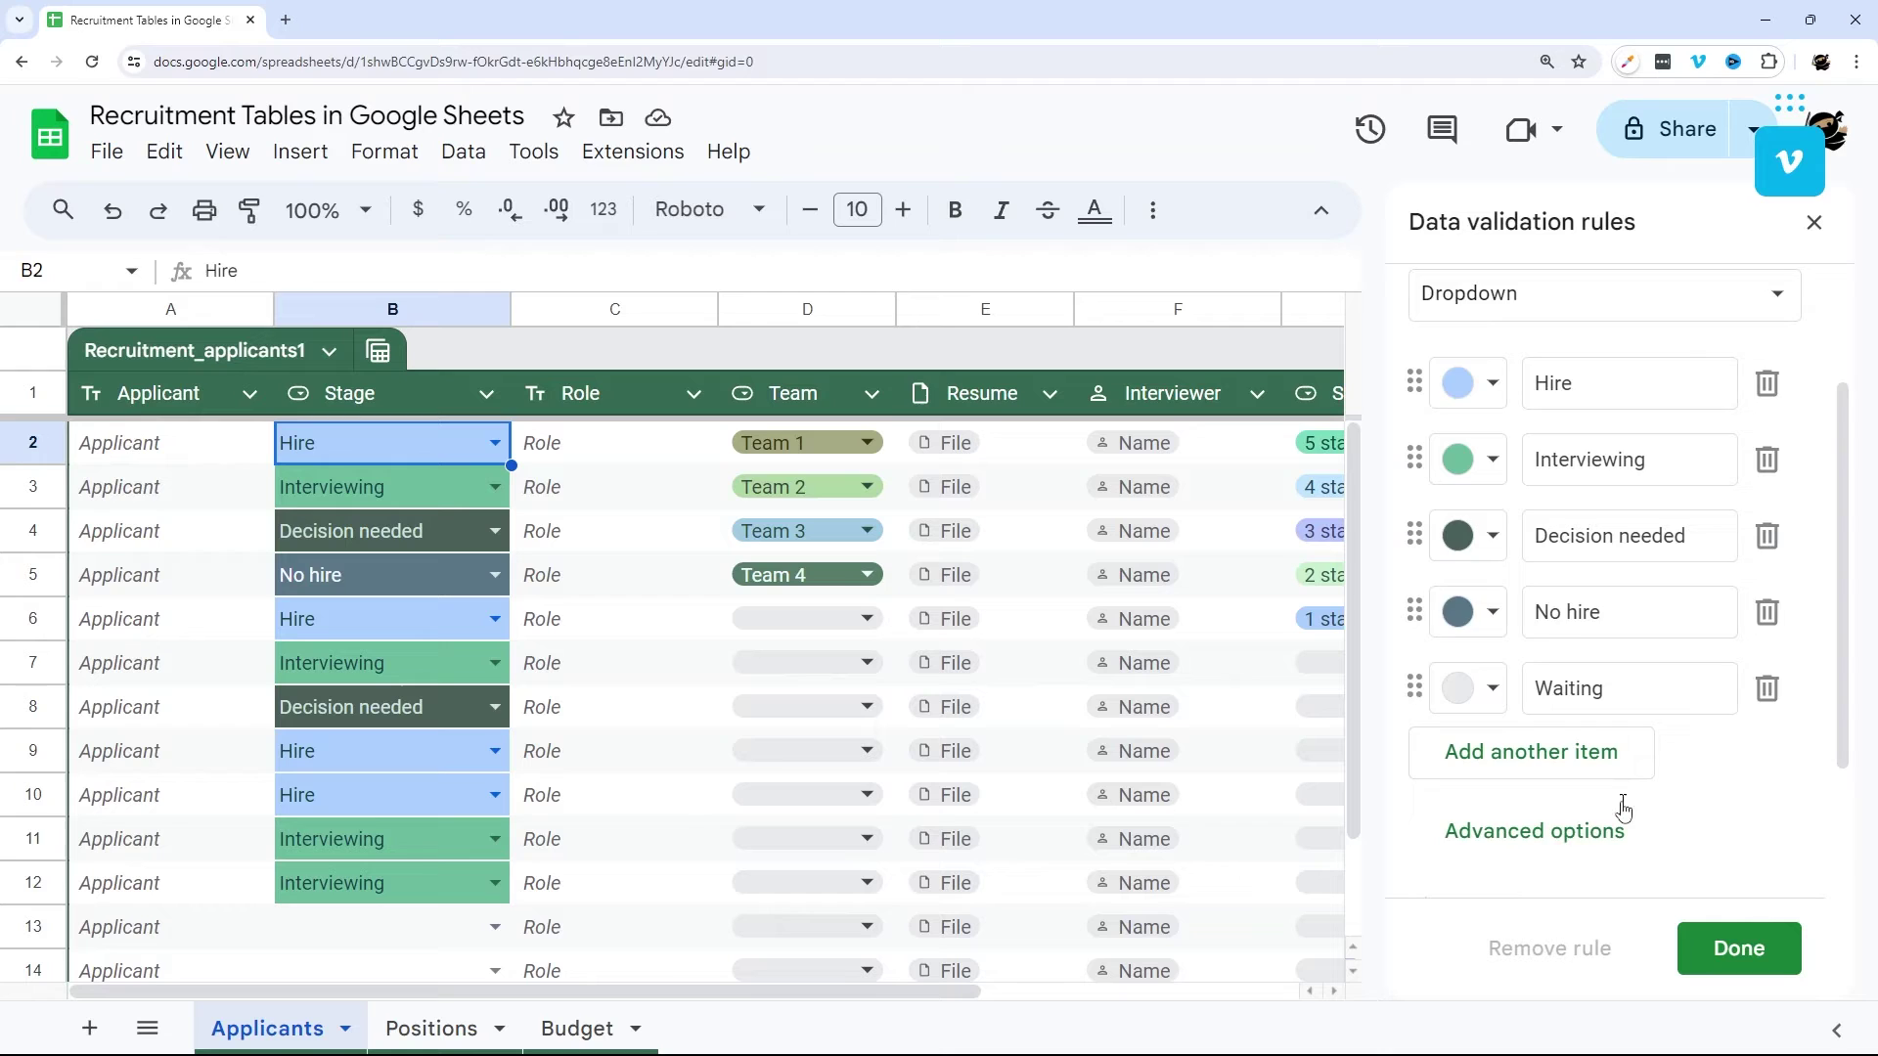
scroll(1604, 806, down, 2)
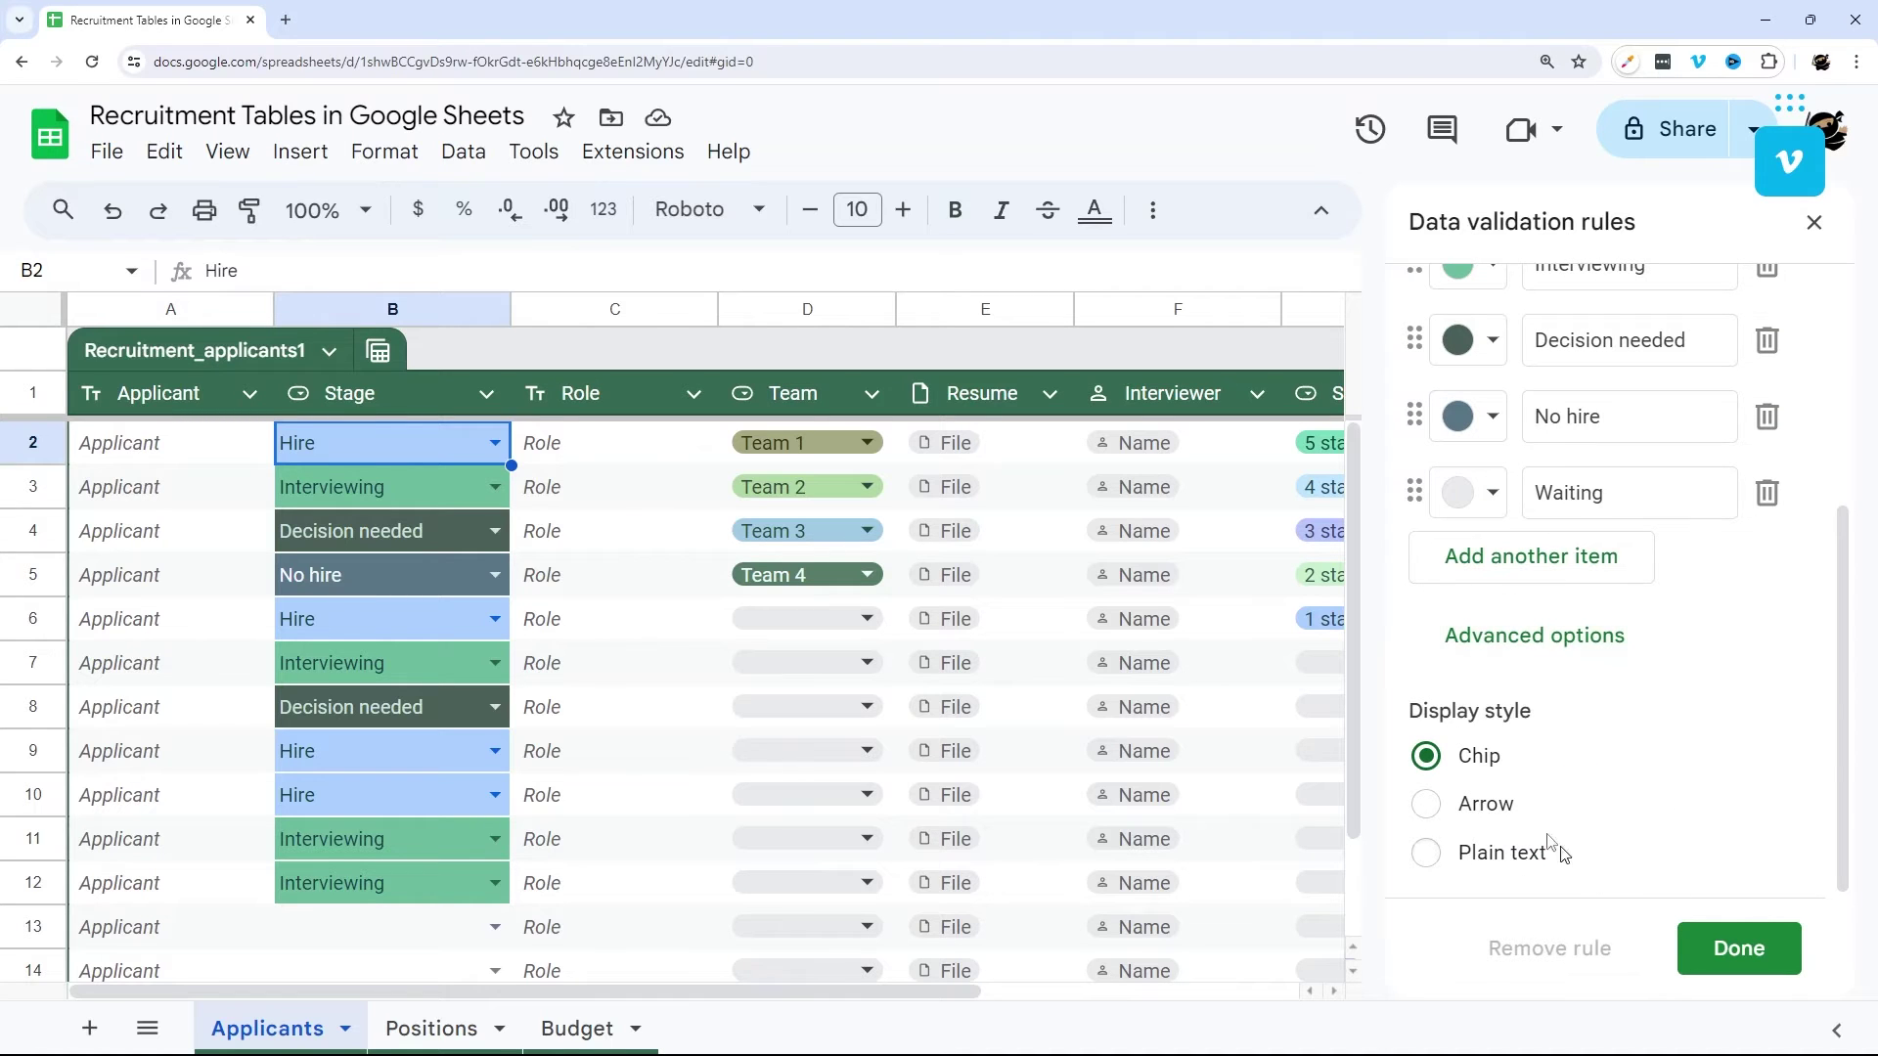
click(1712, 949)
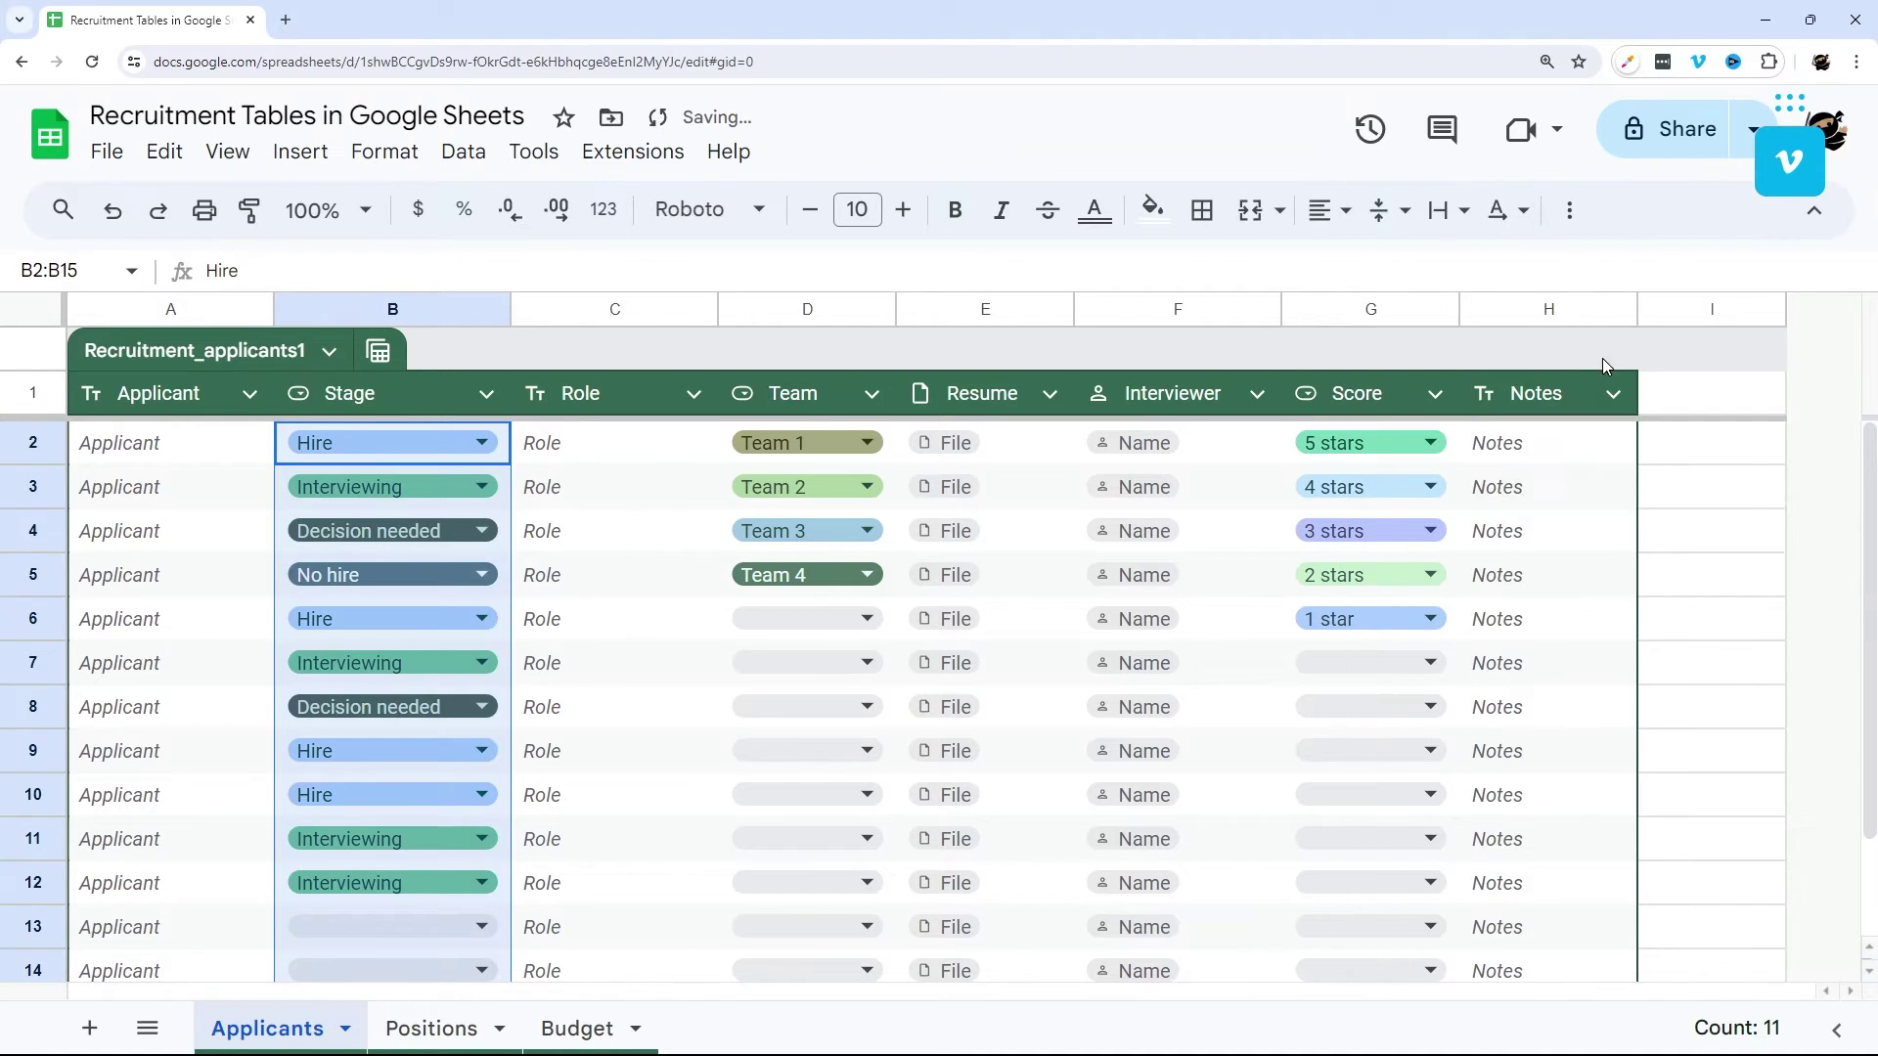
click(594, 445)
click(484, 448)
click(587, 449)
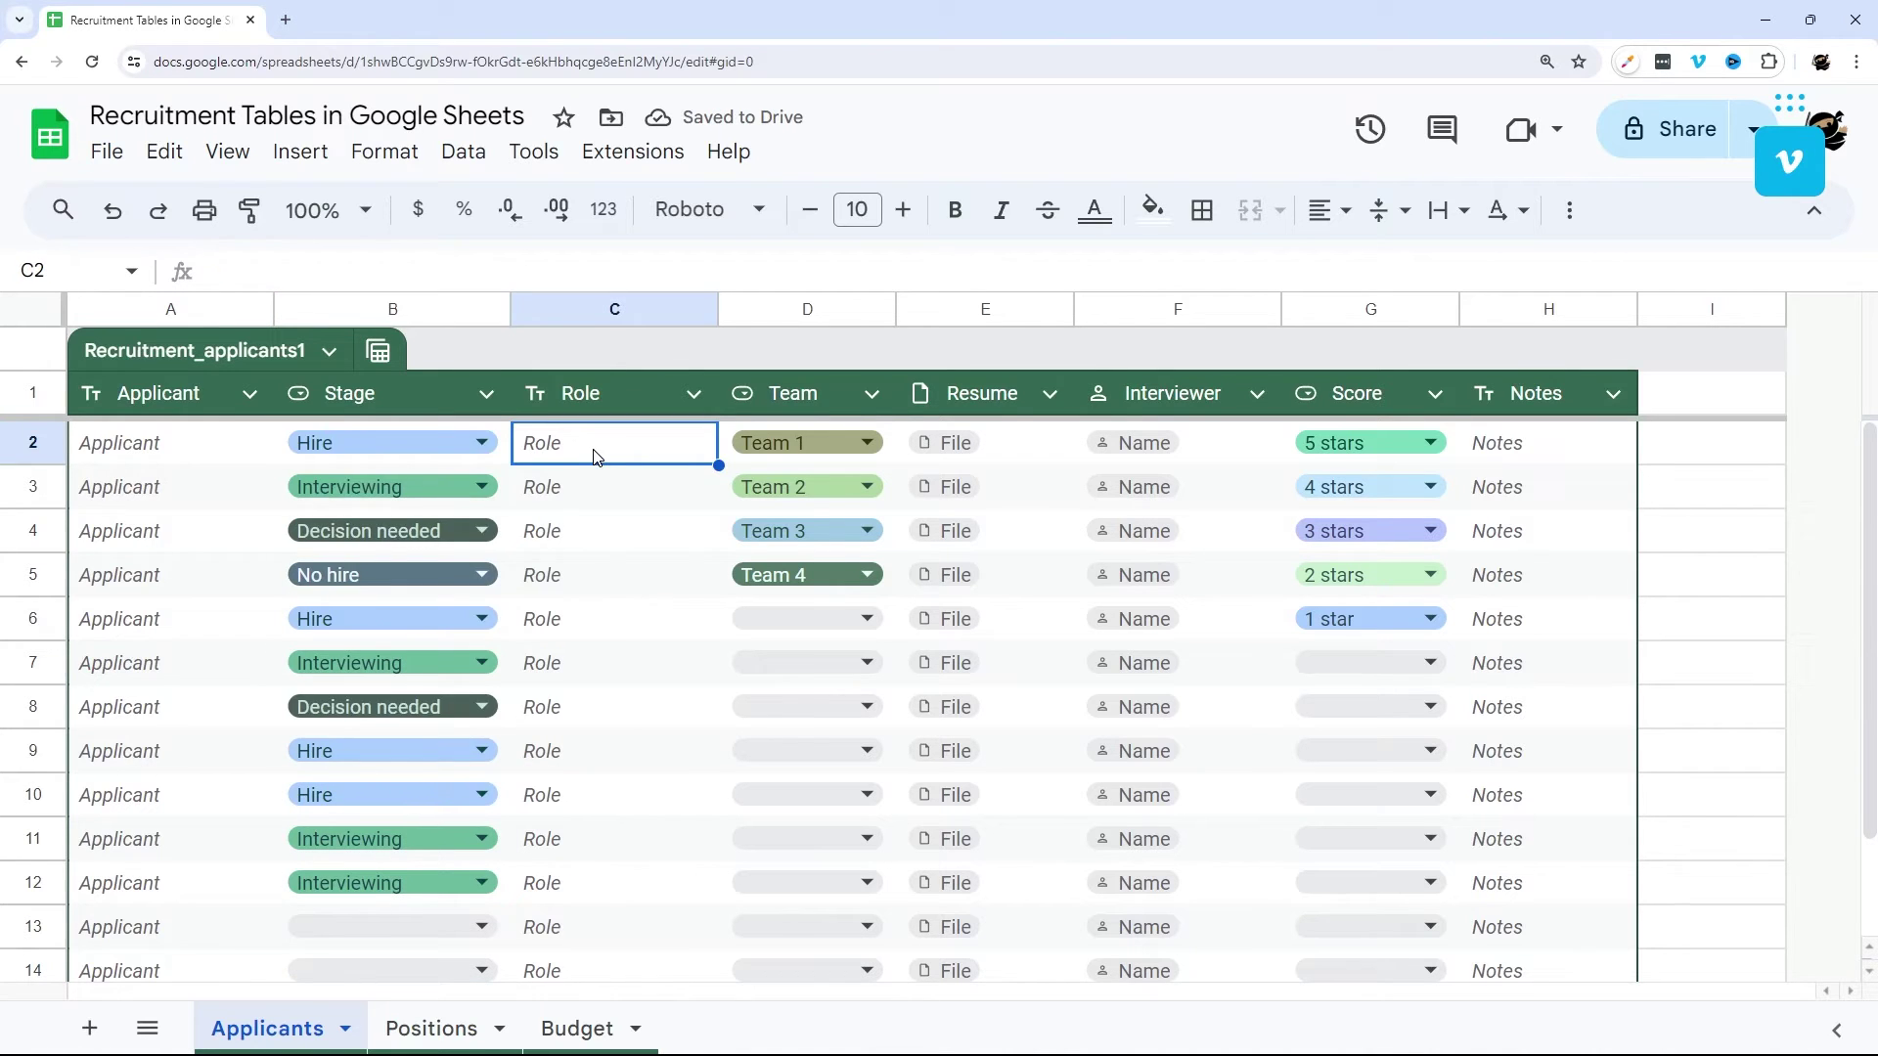
click(448, 444)
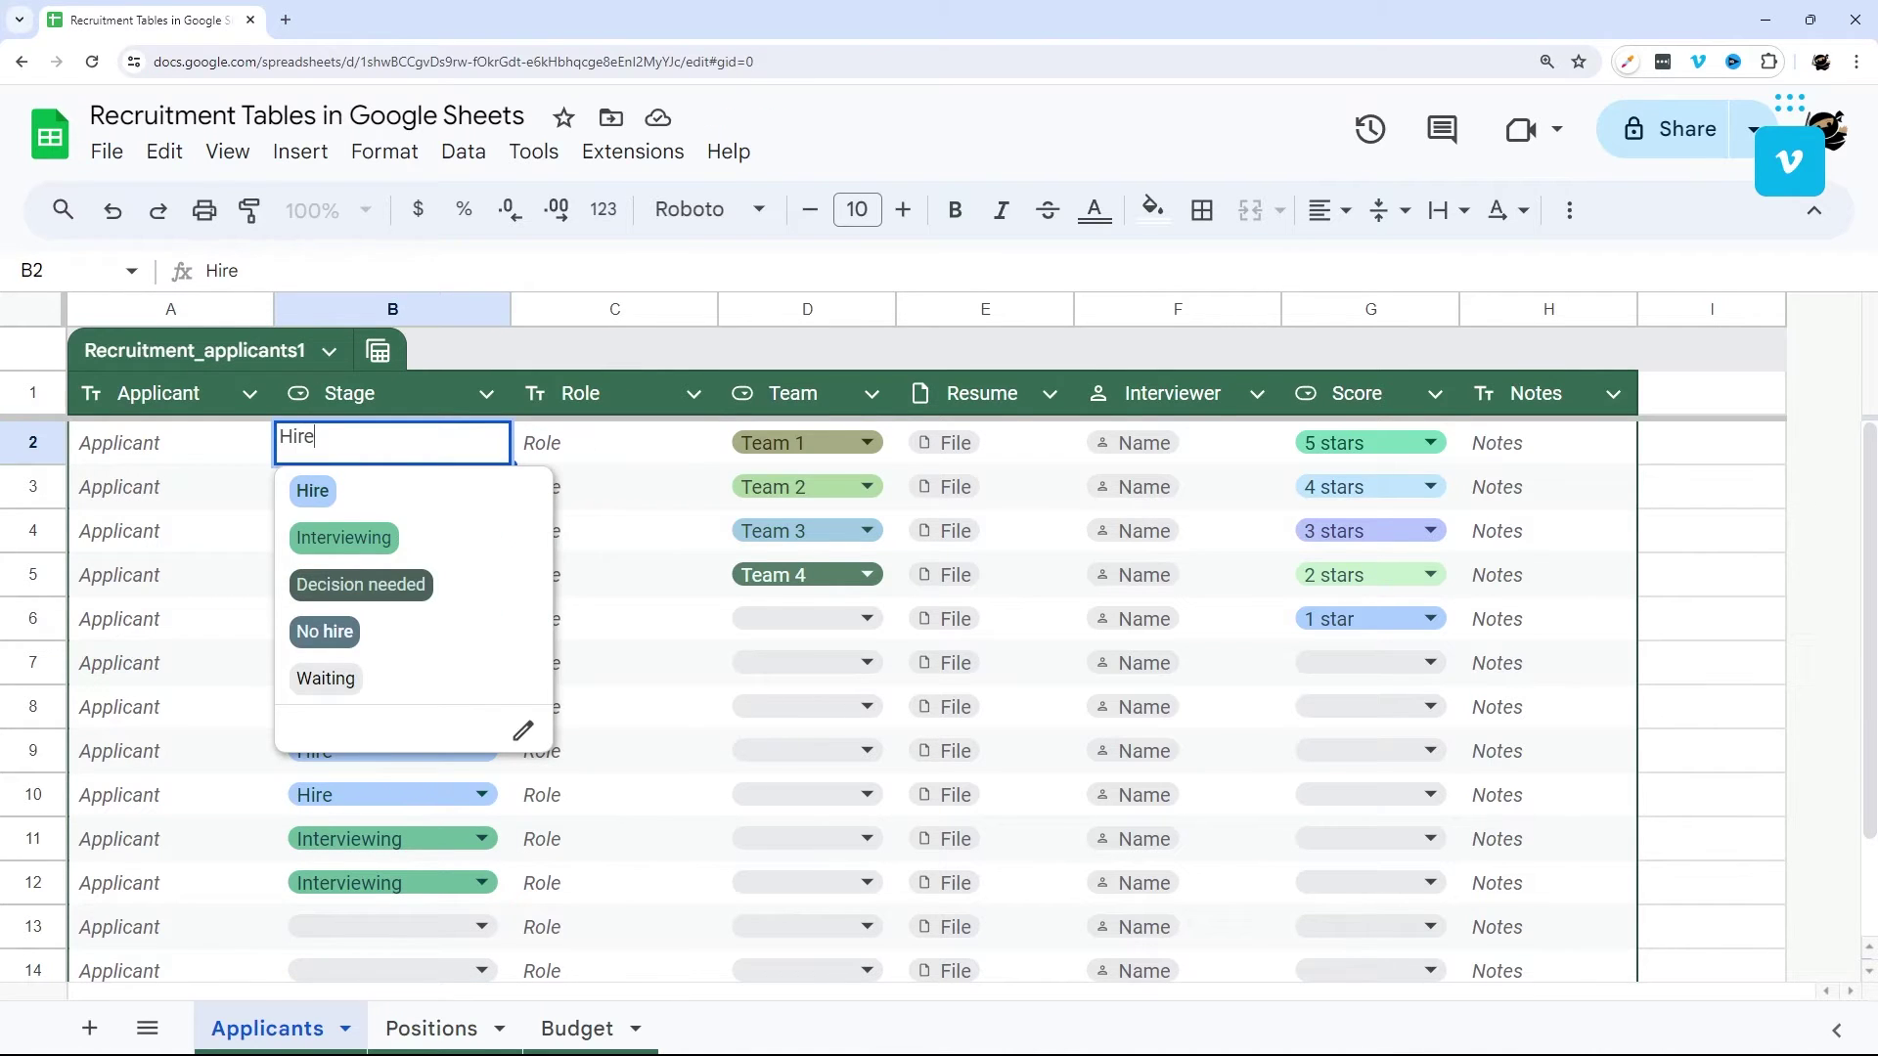
text(2)
key(Return)
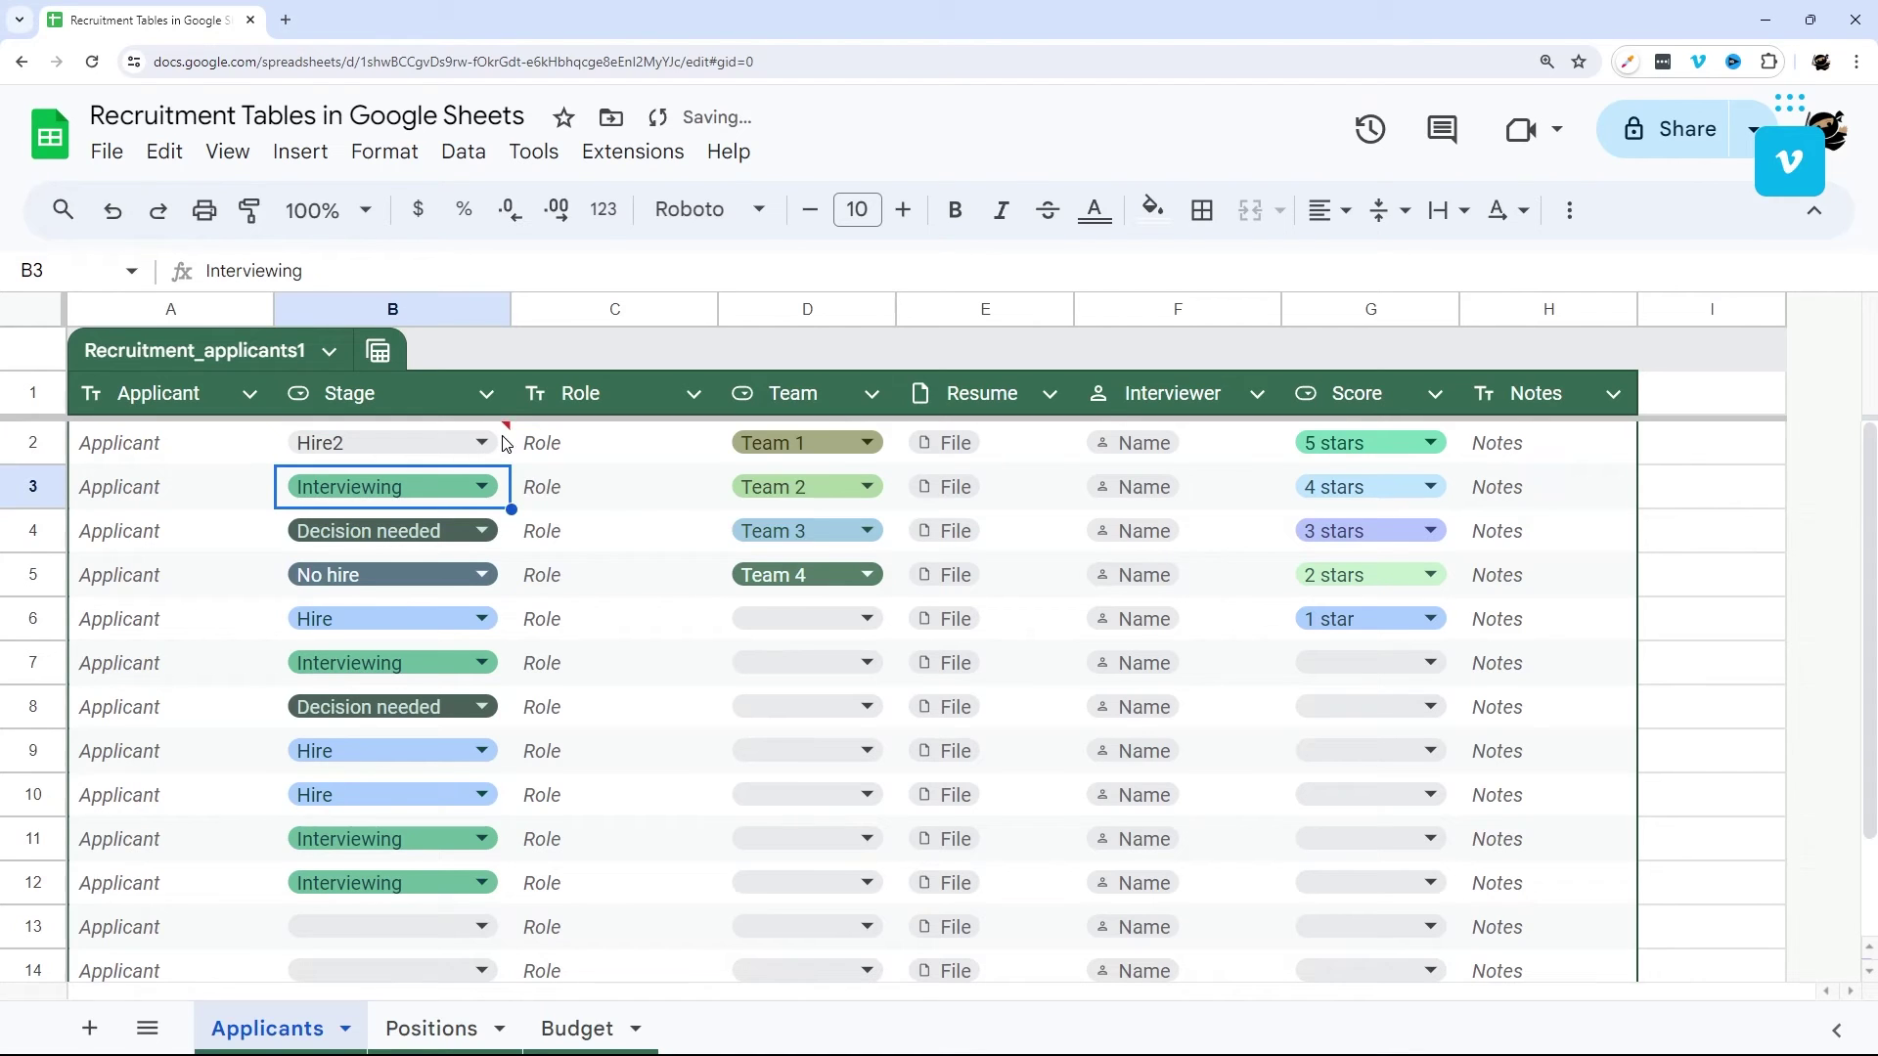
mouse_move(505, 442)
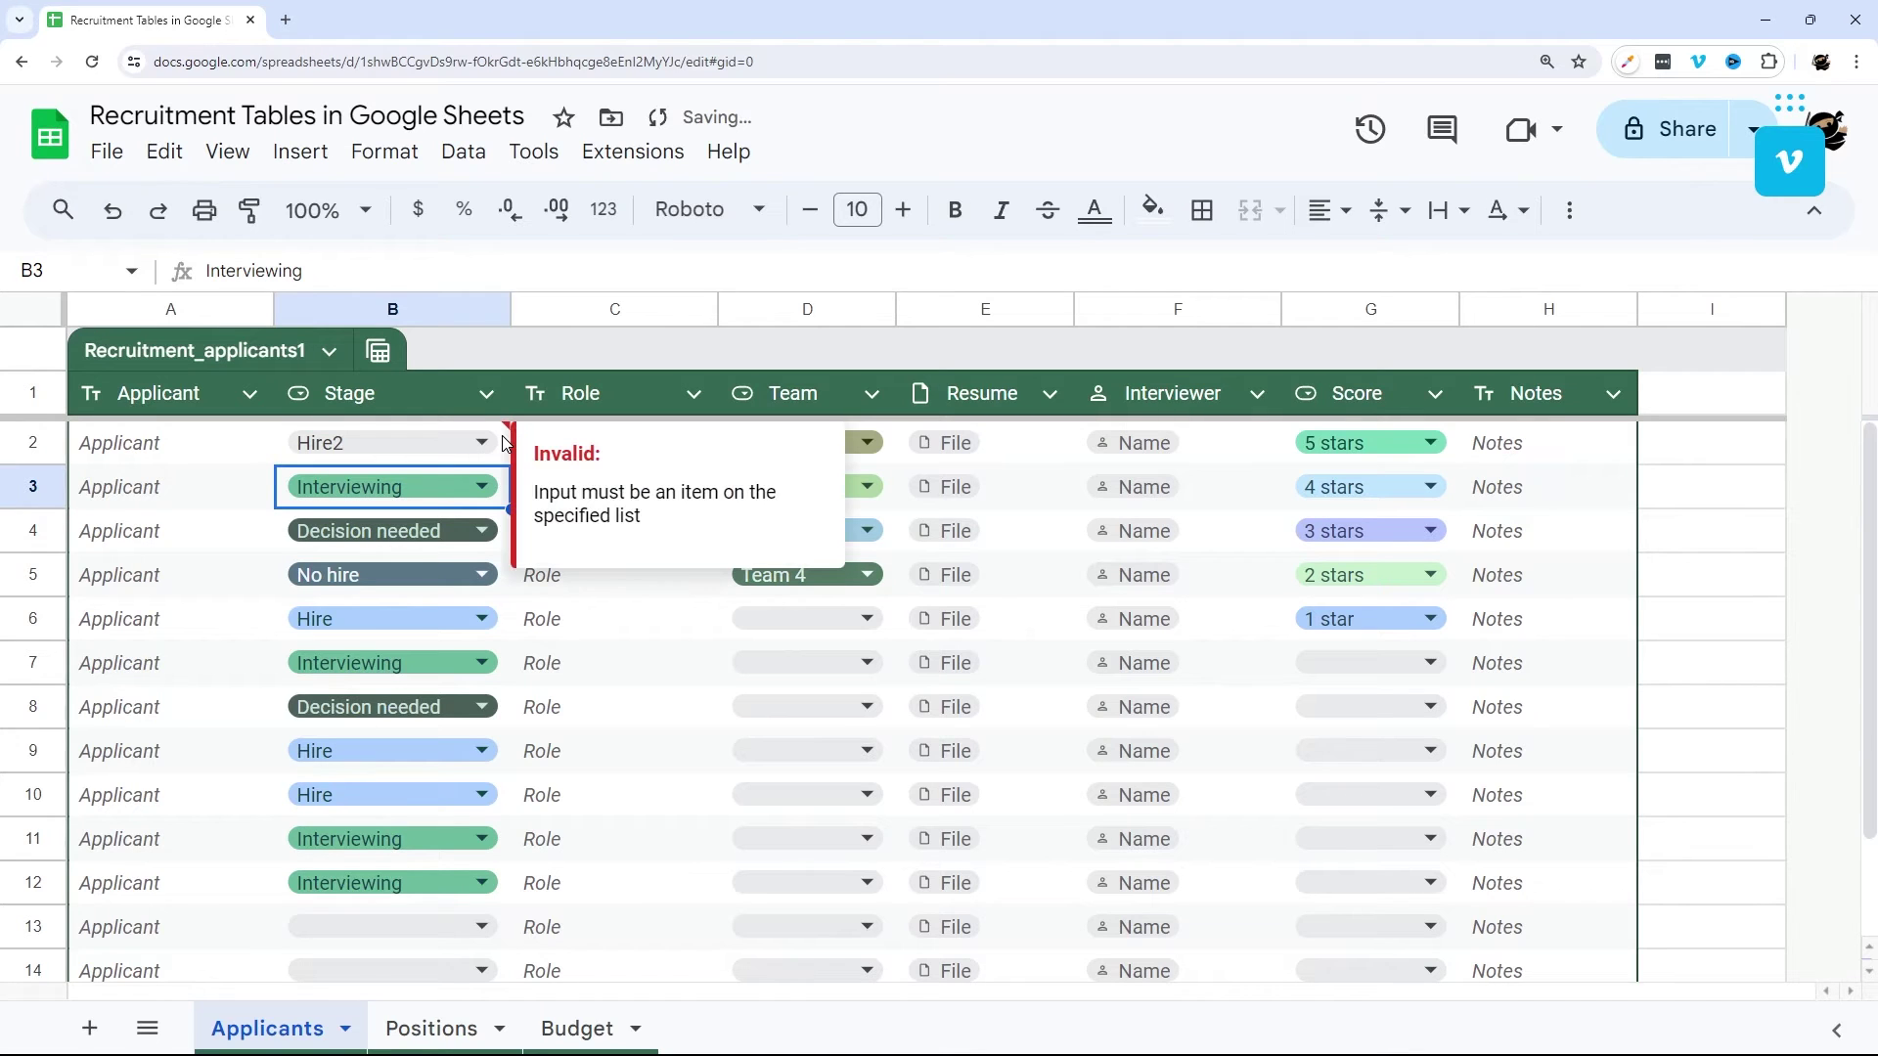
click(284, 436)
key(Delete)
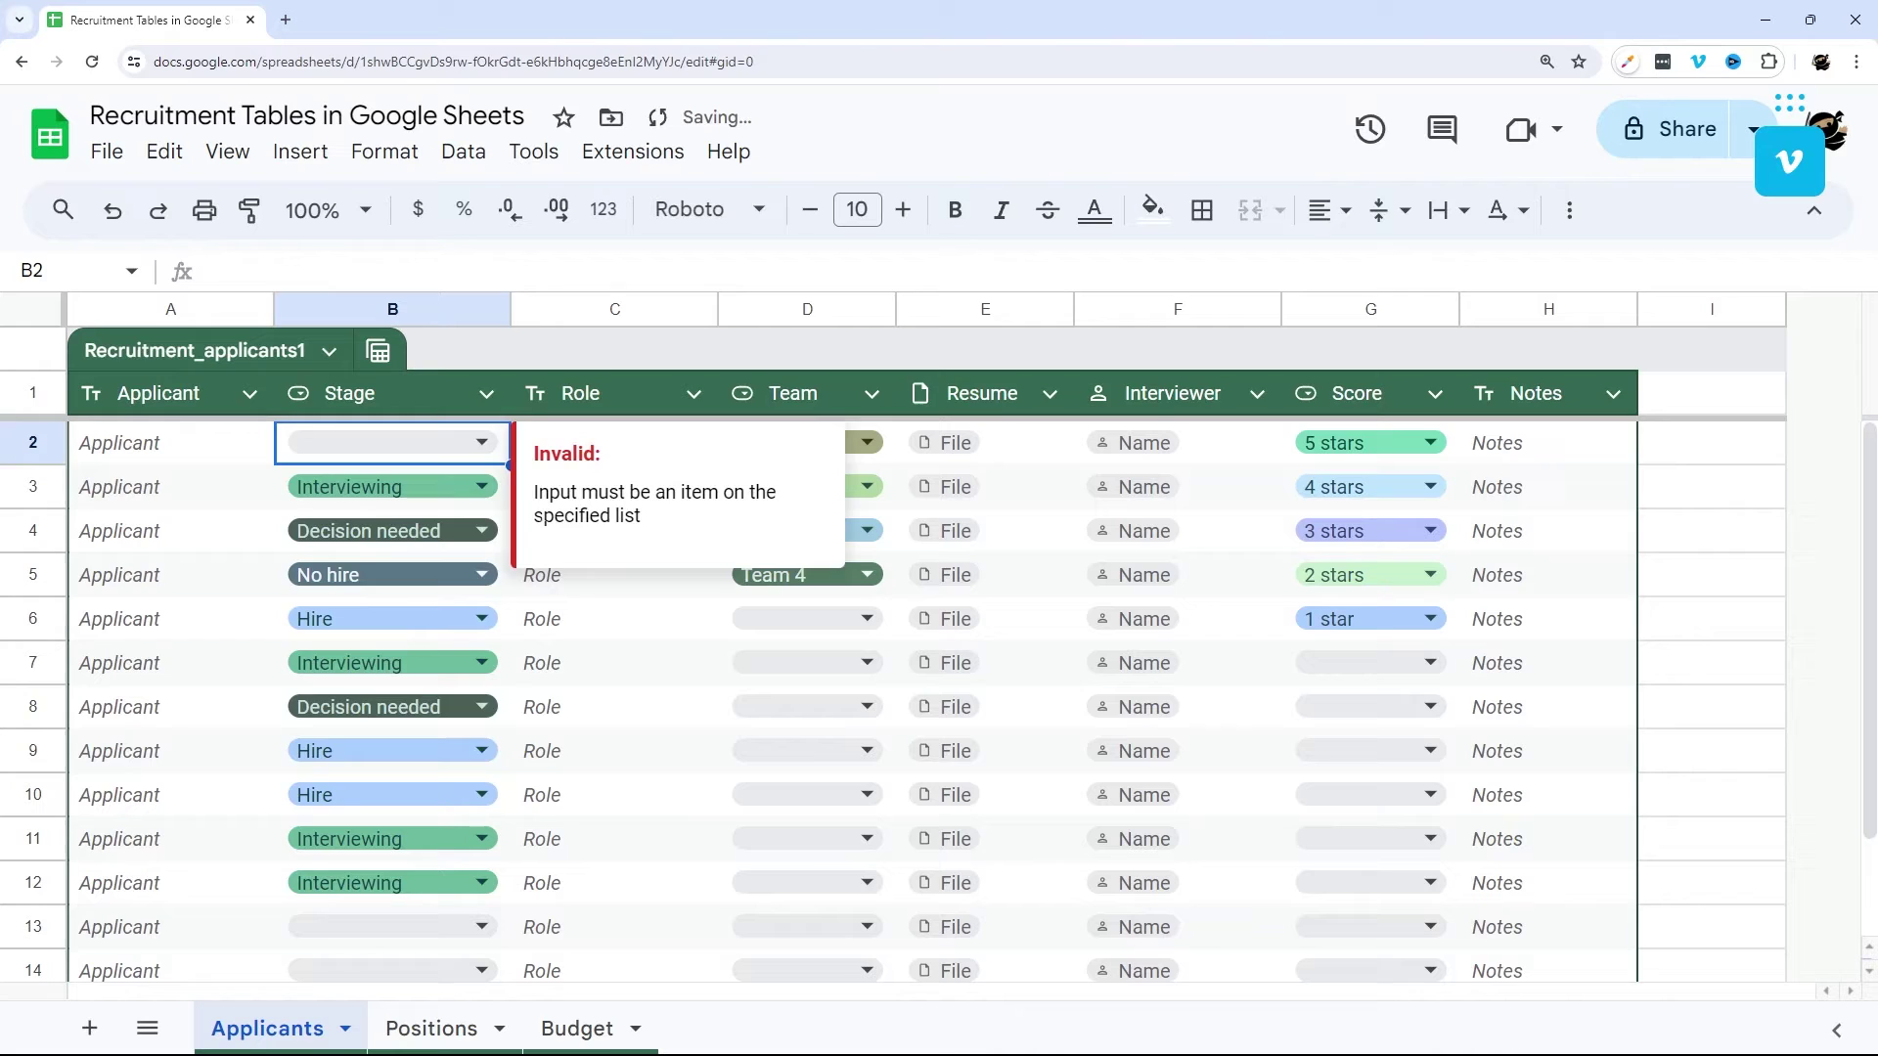
click(392, 442)
click(314, 490)
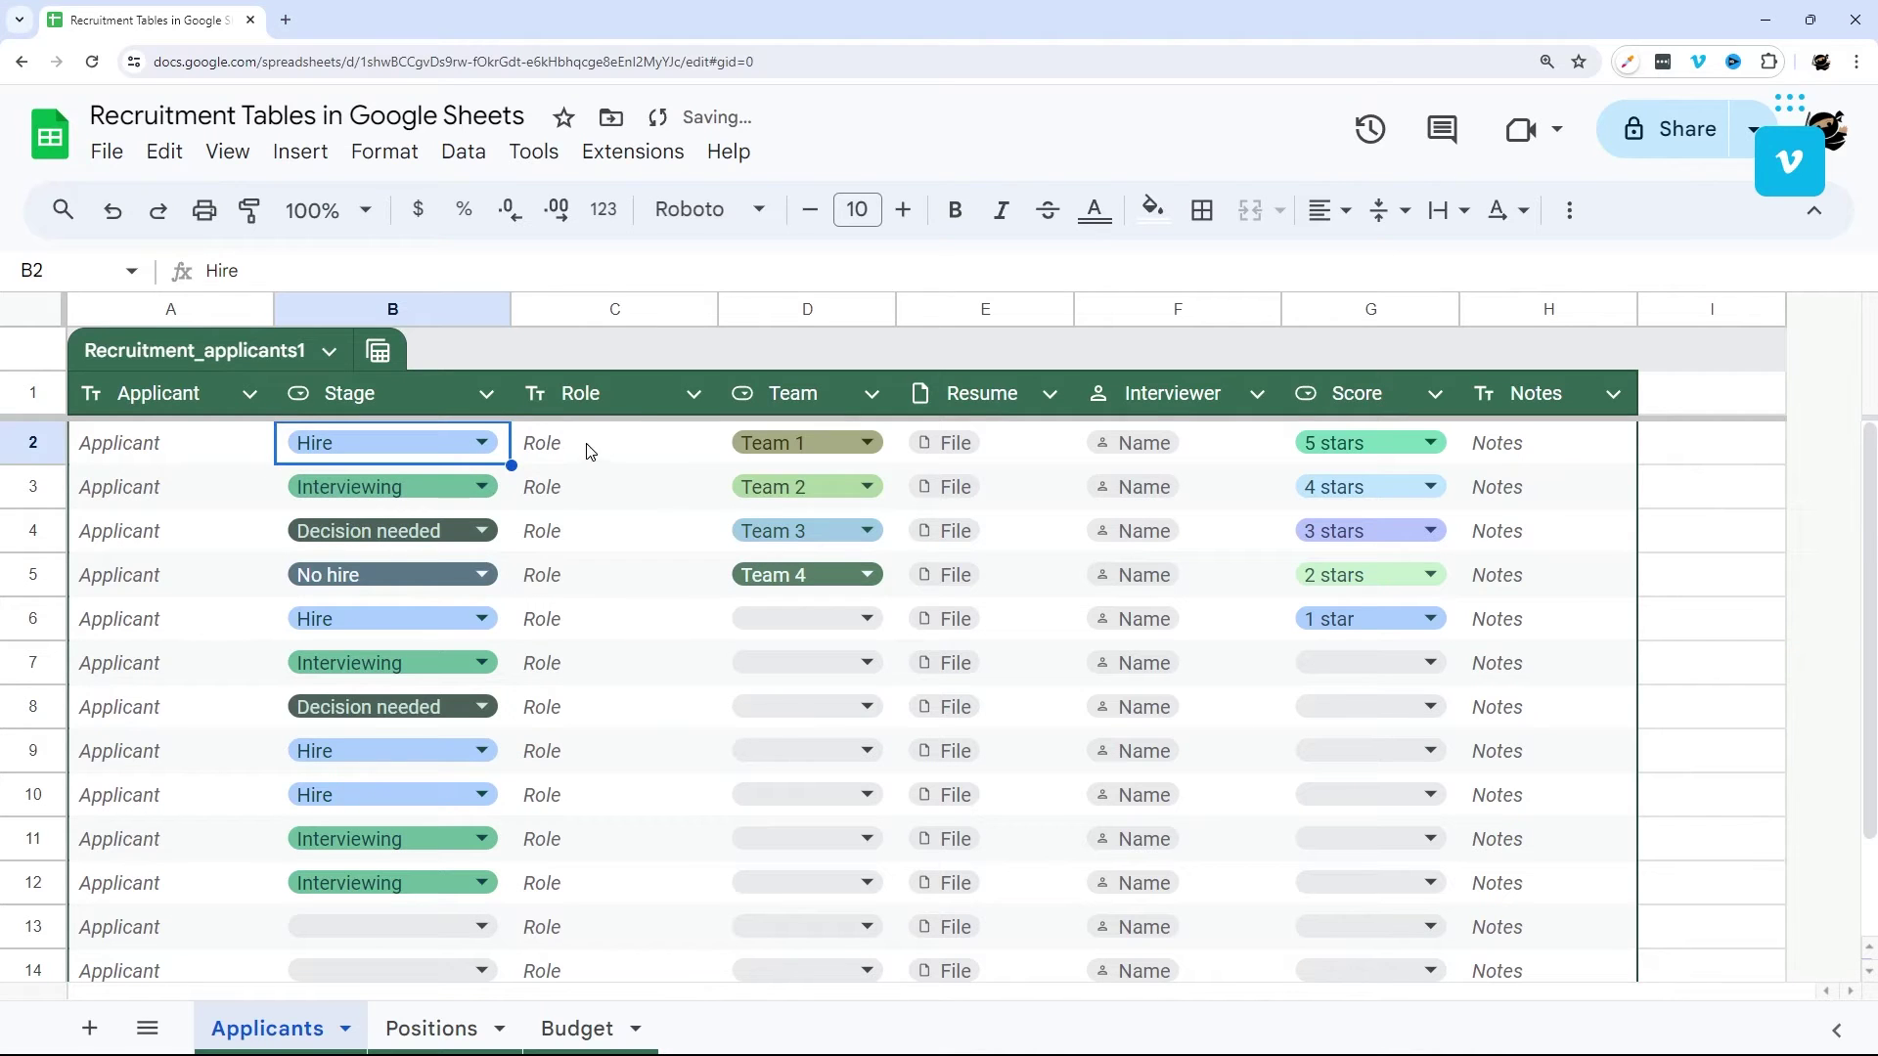
Change the Role column's type to Checkbox.
click(692, 394)
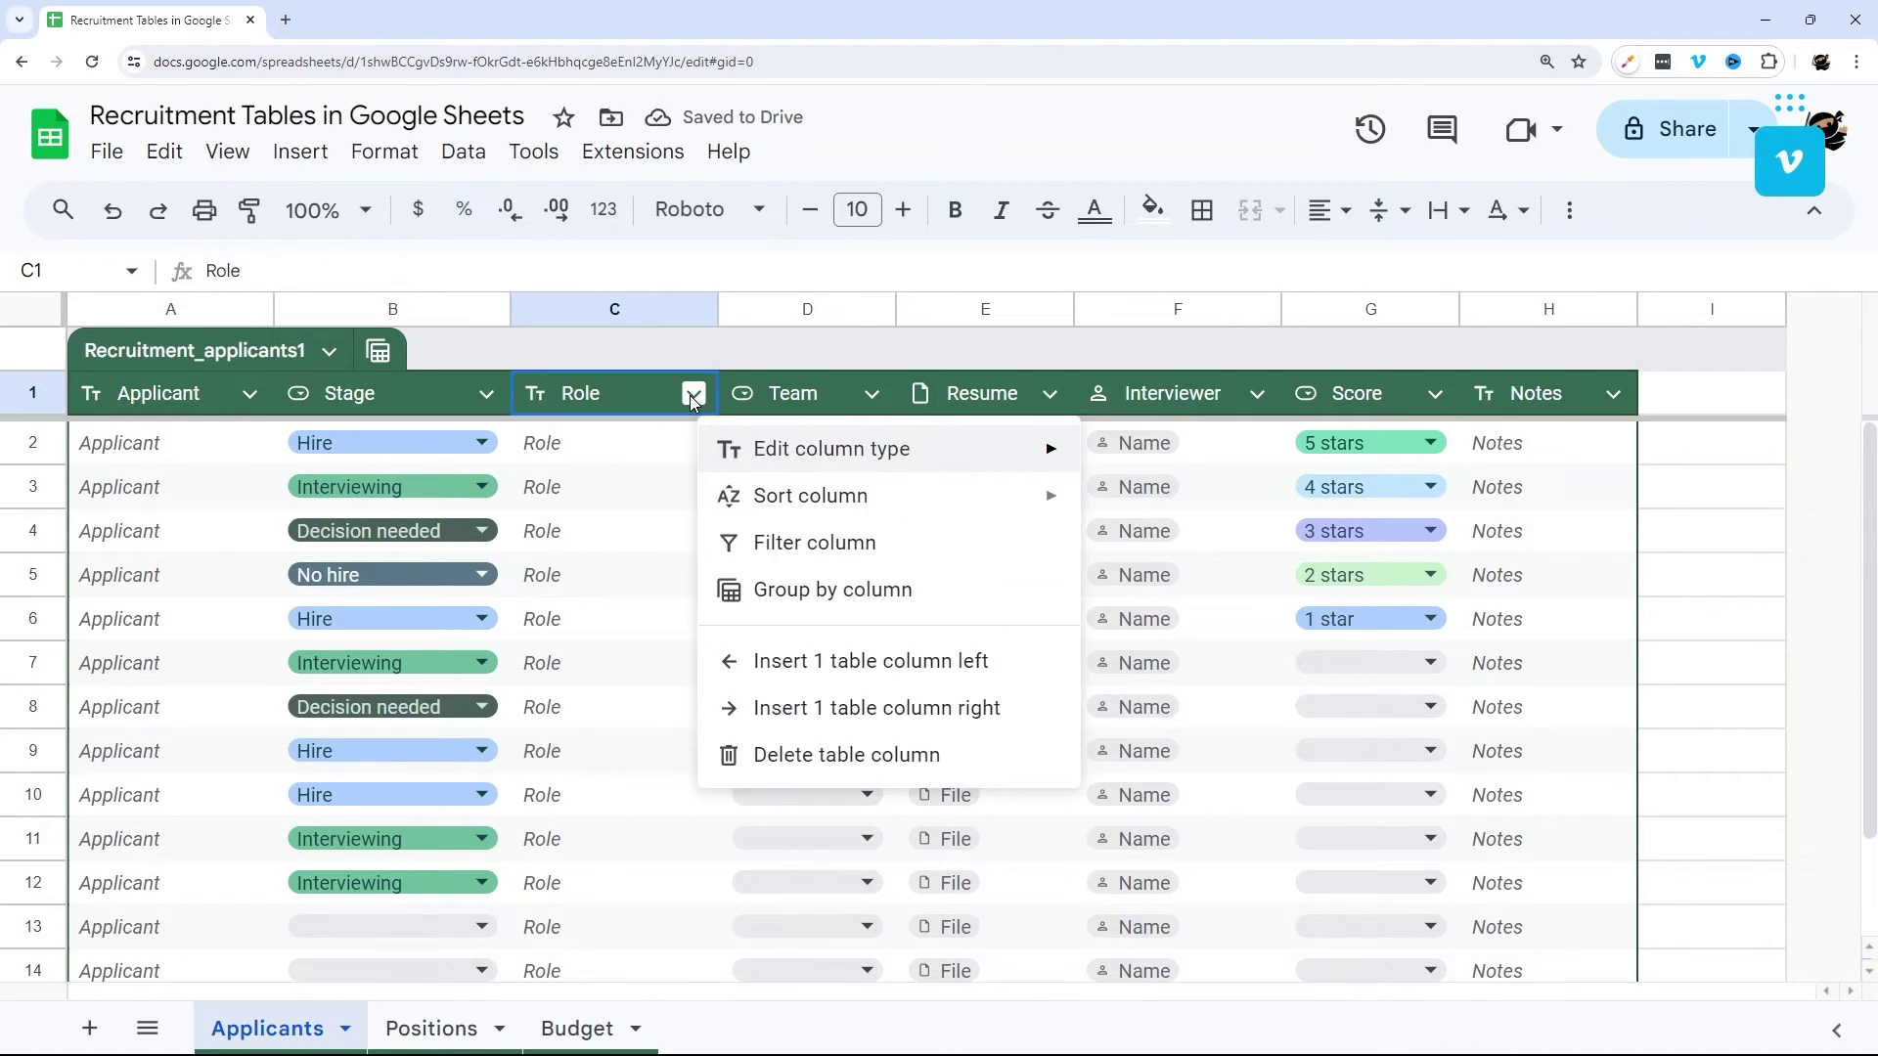
mouse_move(817, 455)
mouse_move(1333, 469)
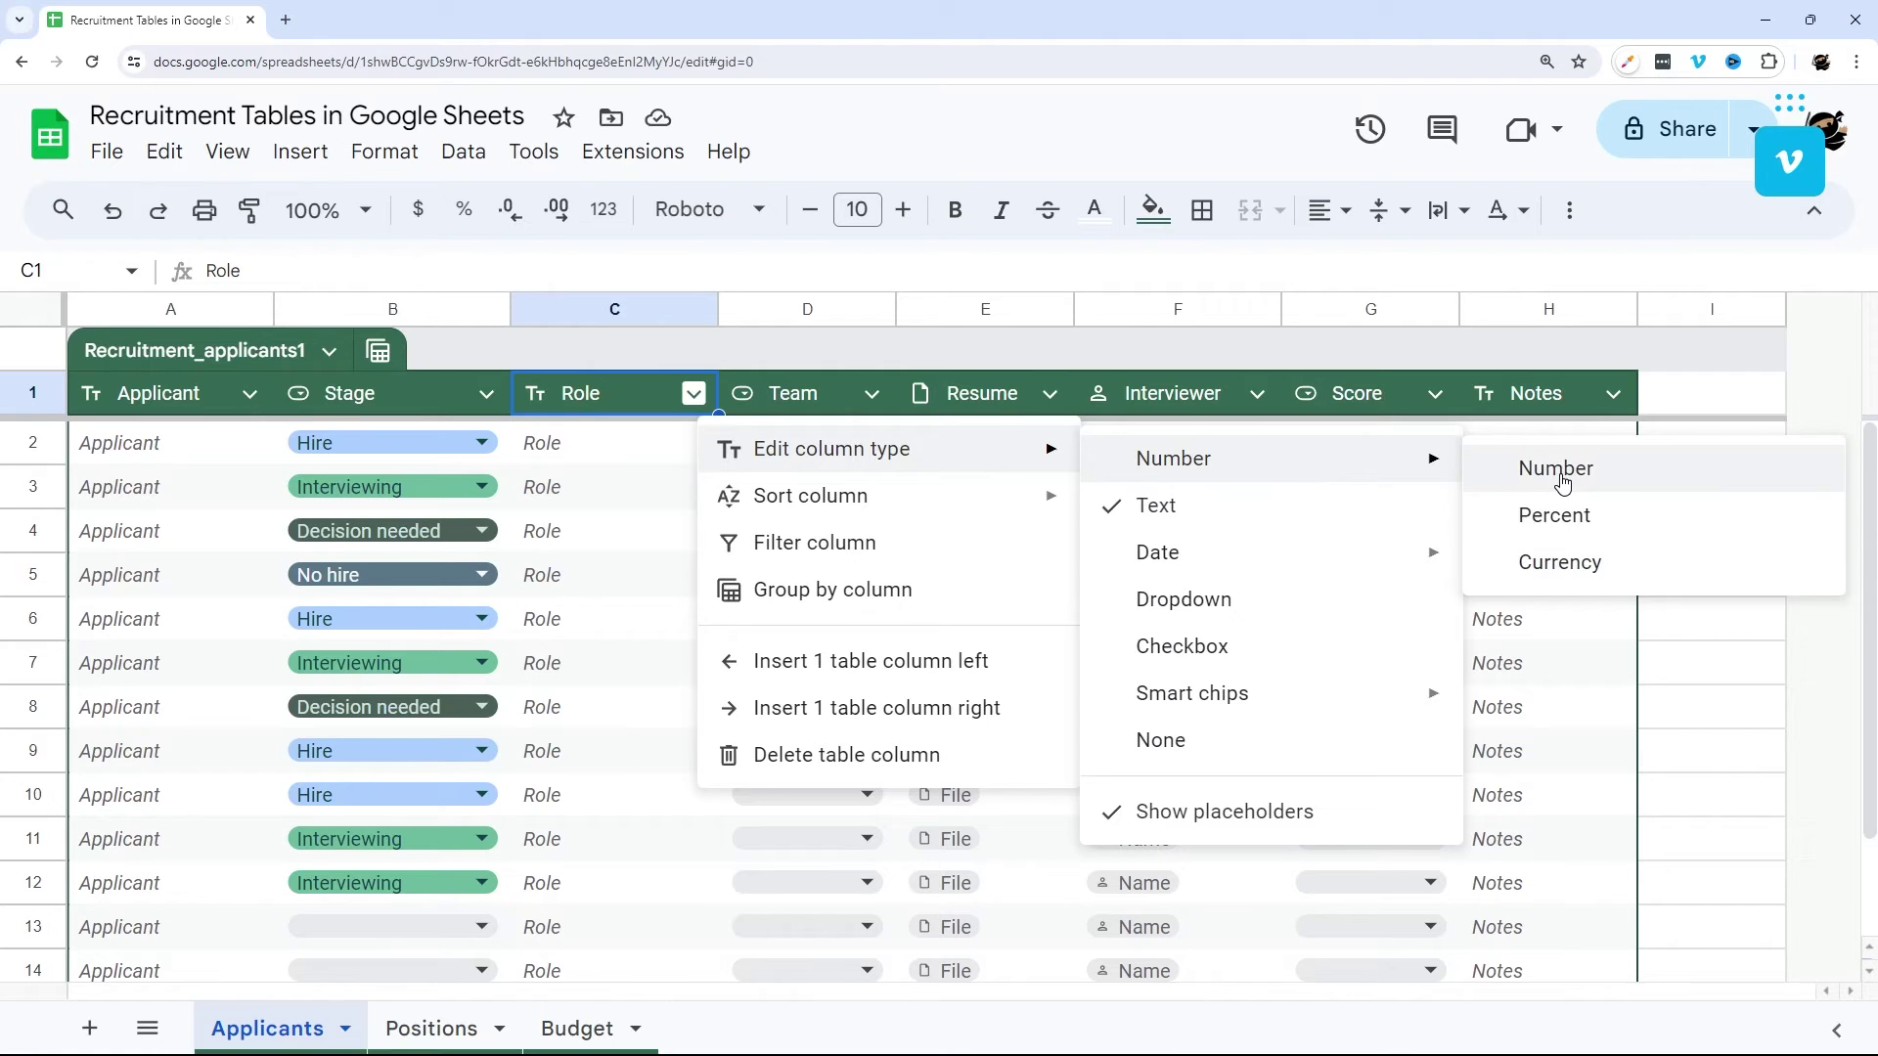
drag(641, 453, 567, 798)
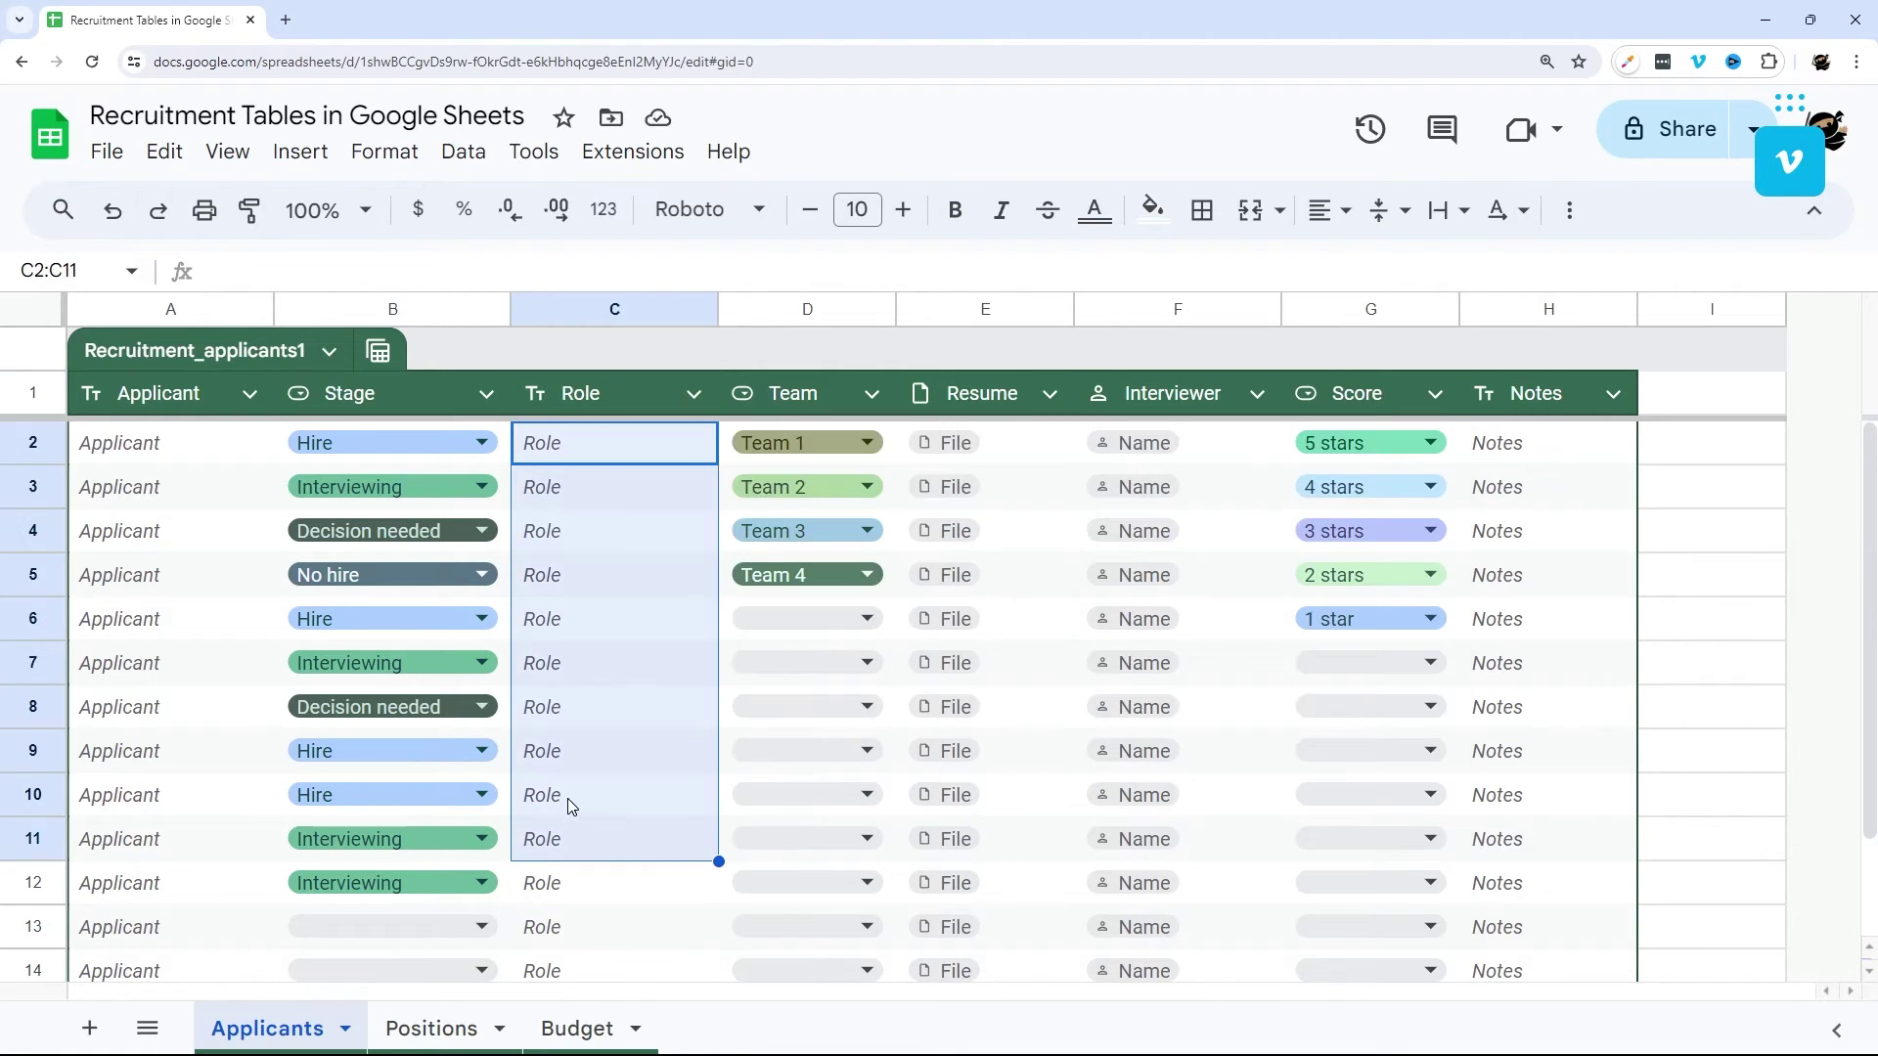
click(692, 395)
mouse_move(1206, 557)
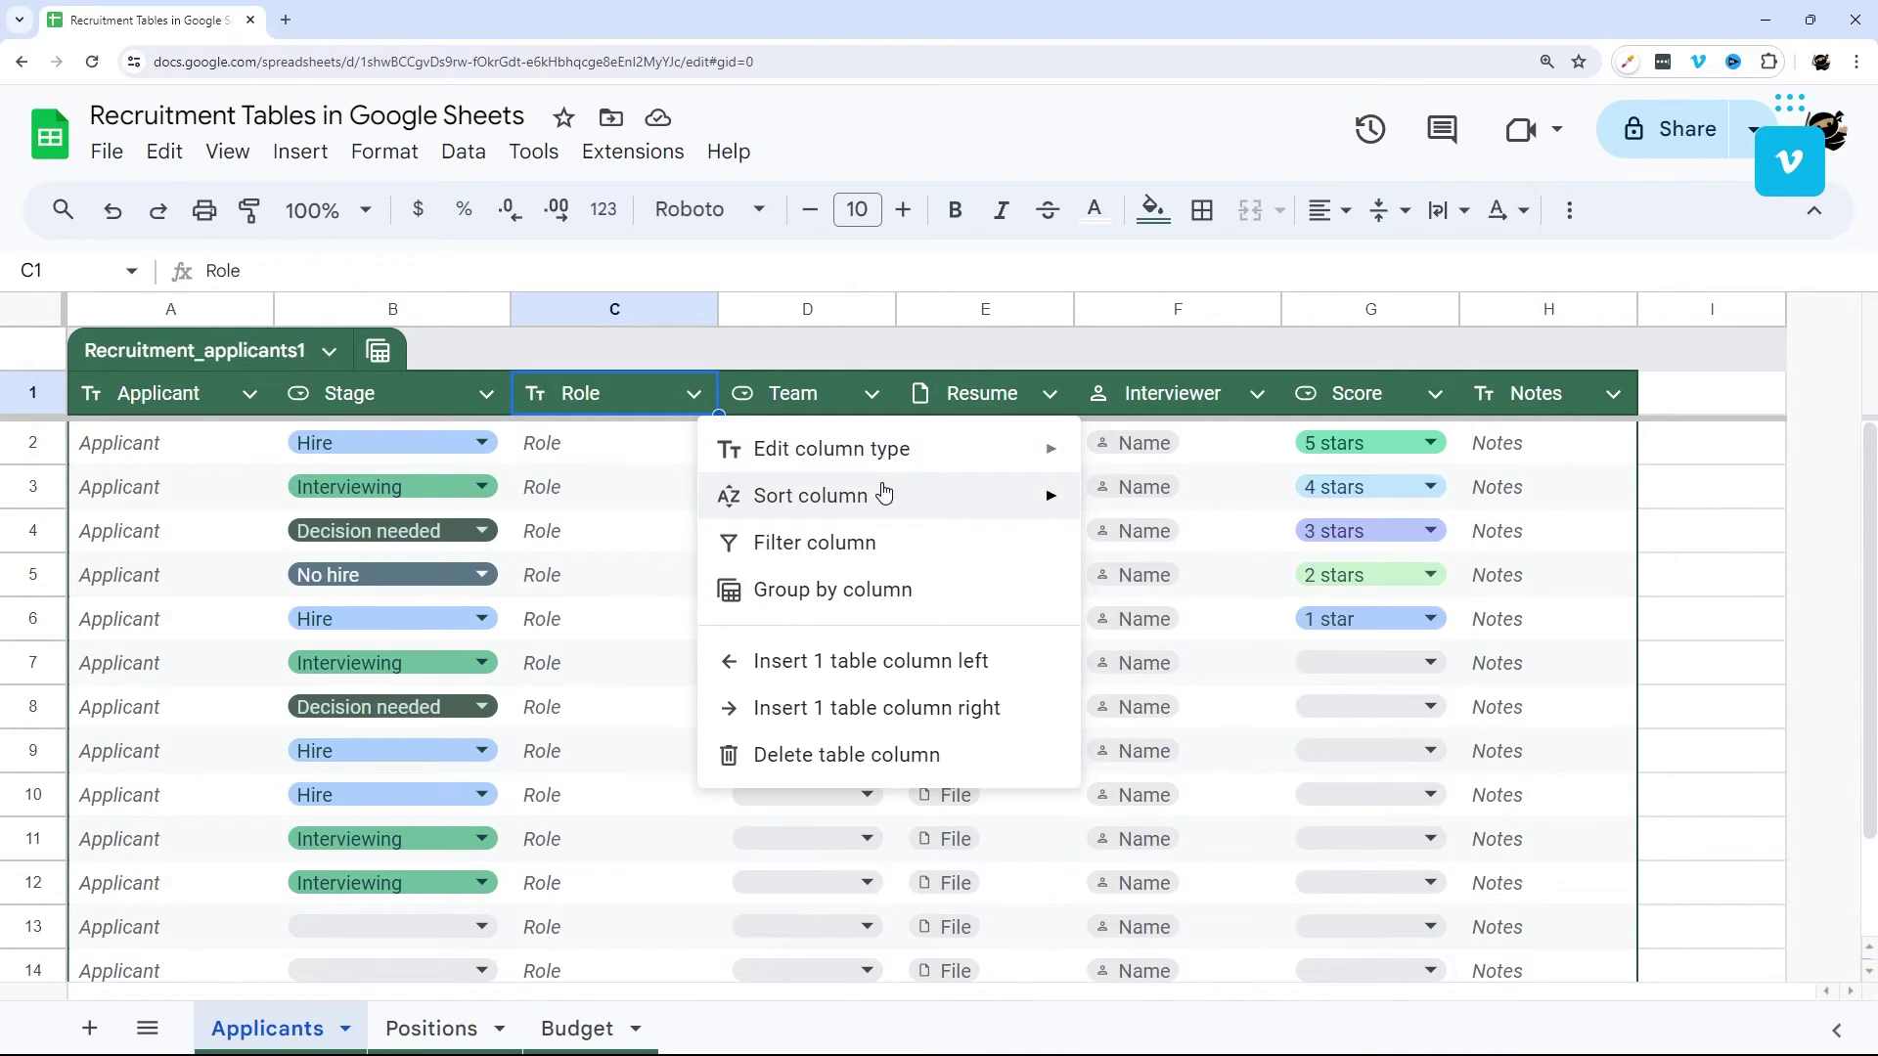
mouse_move(1002, 449)
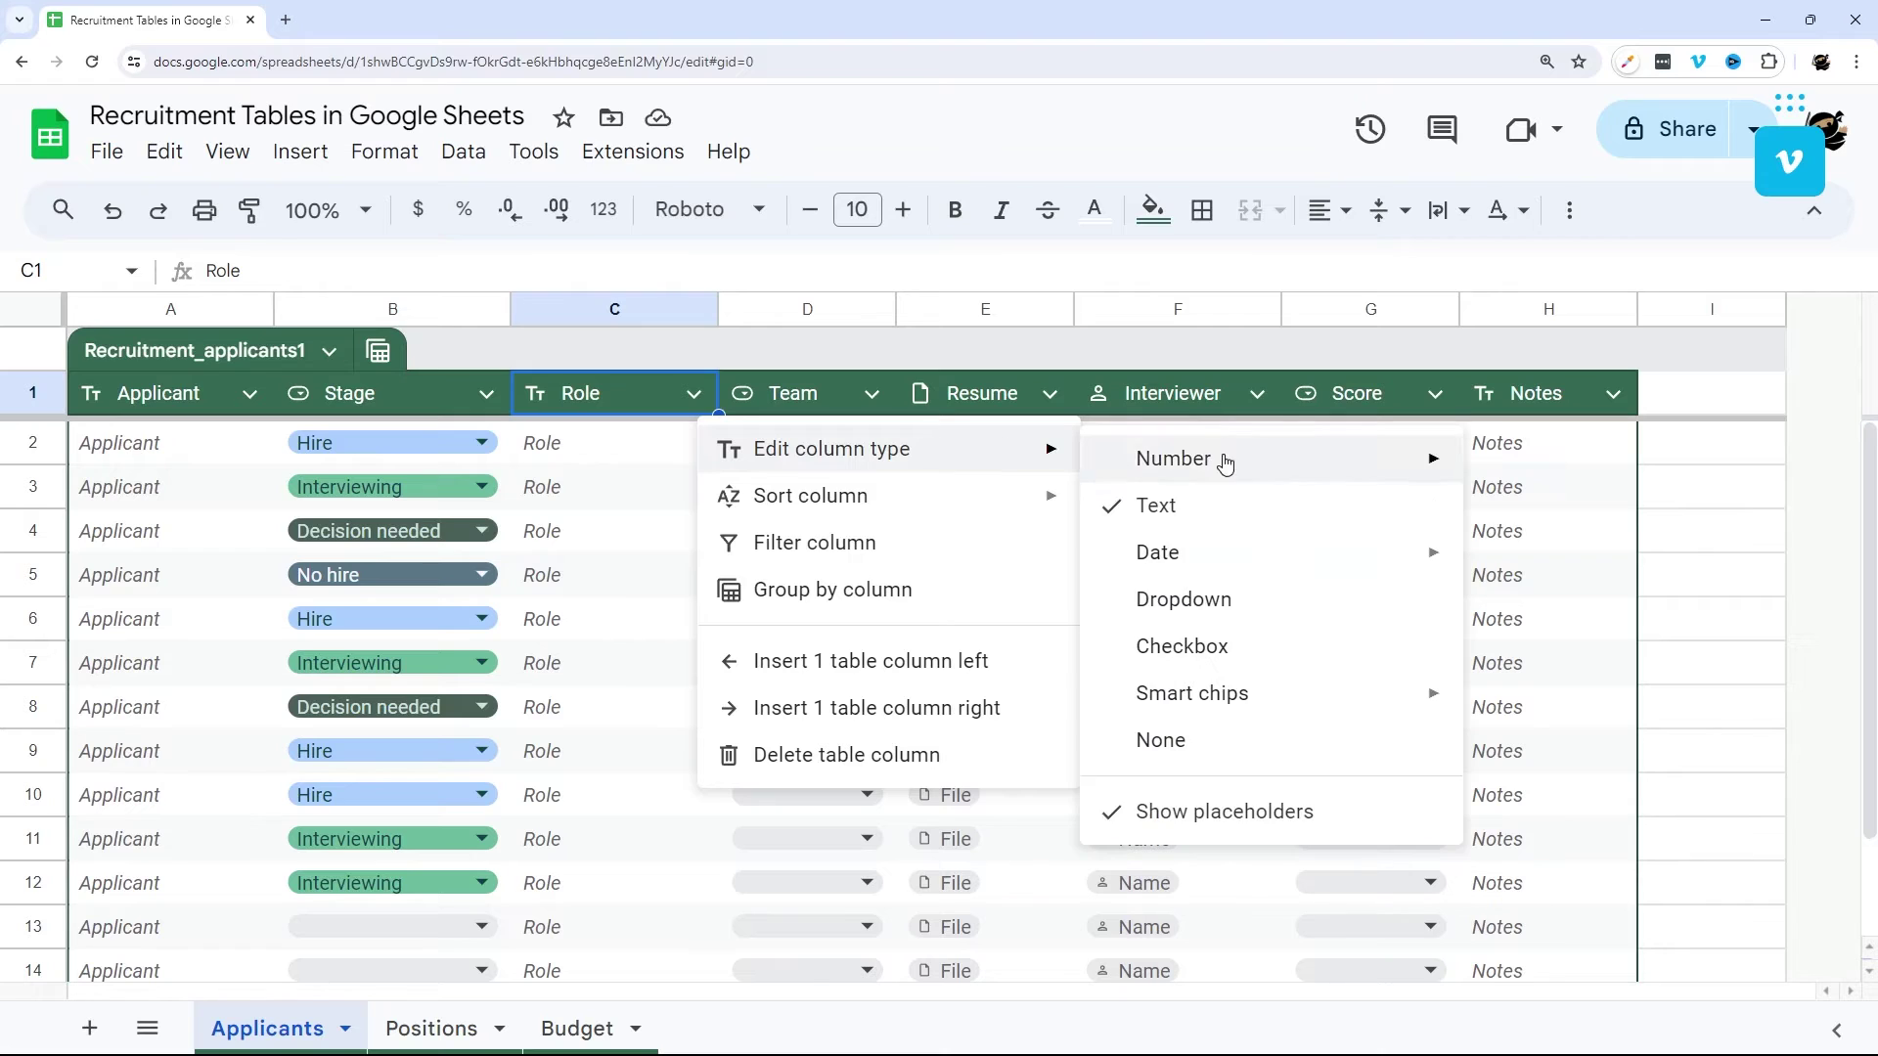
click(1201, 648)
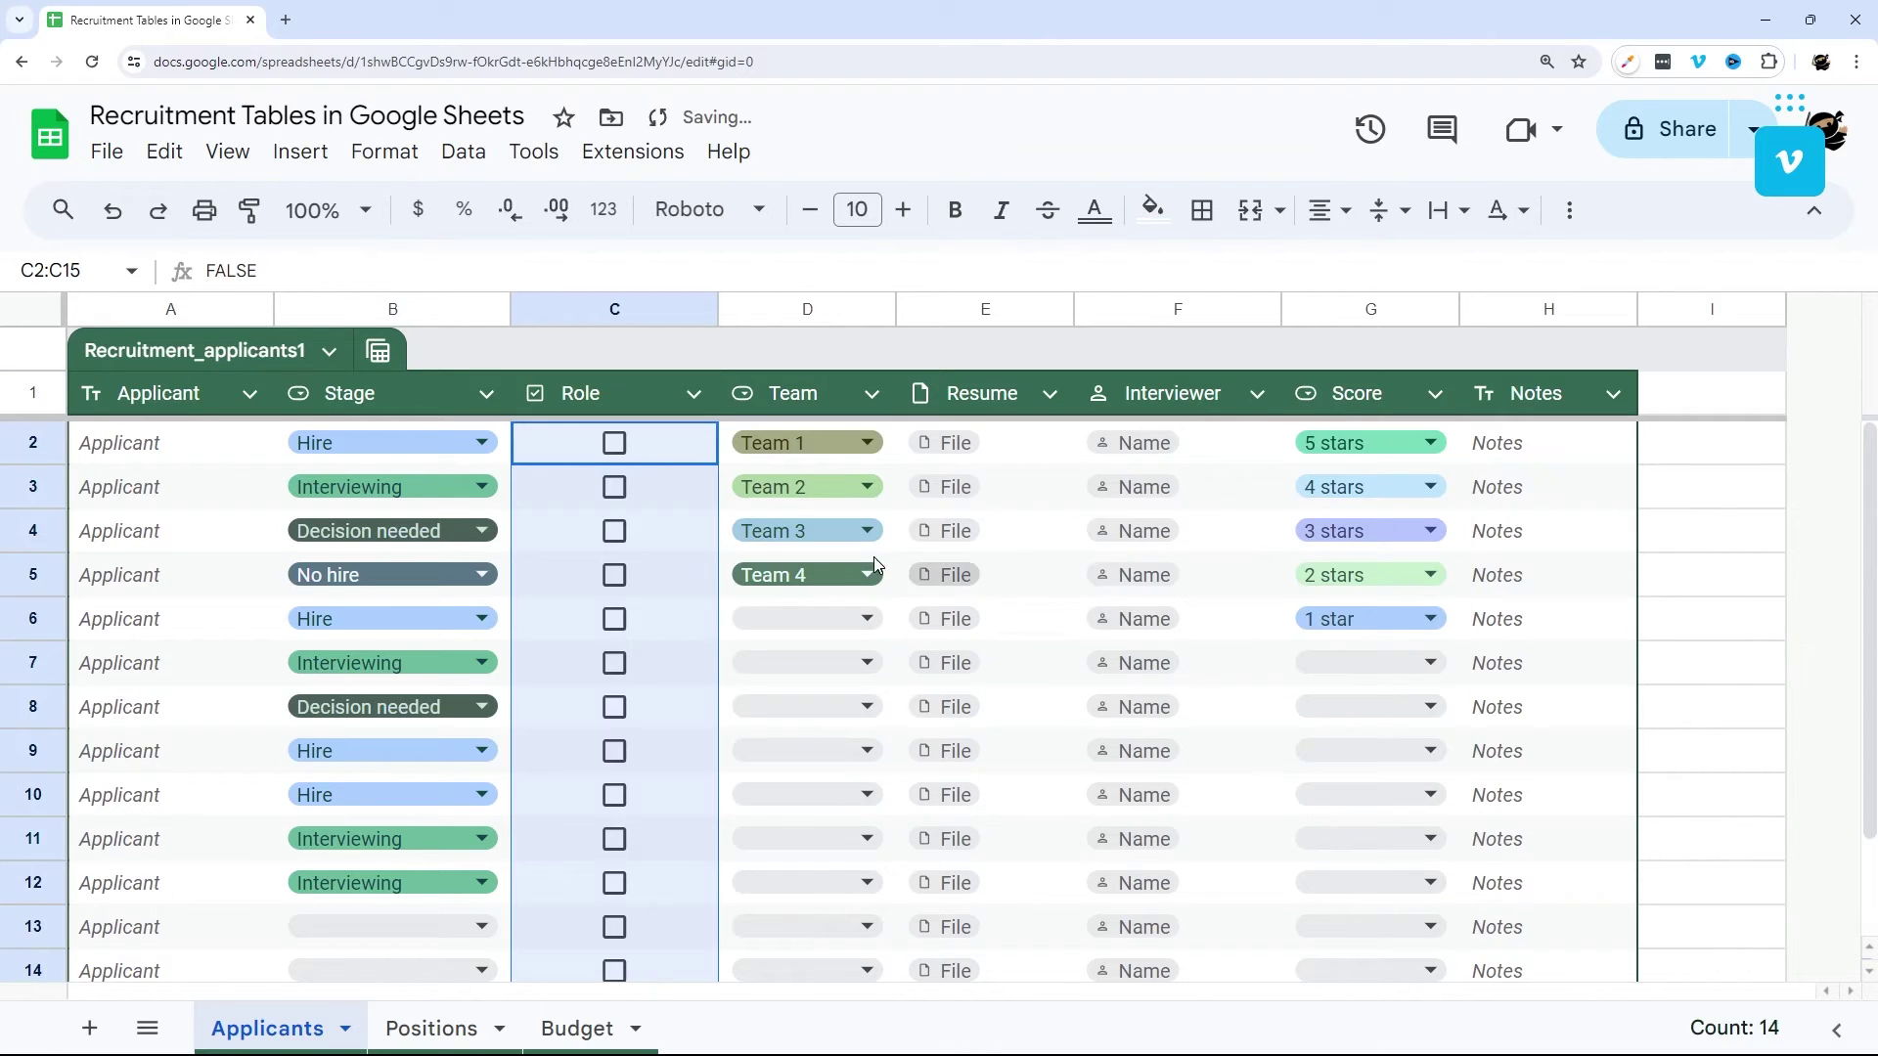
click(694, 393)
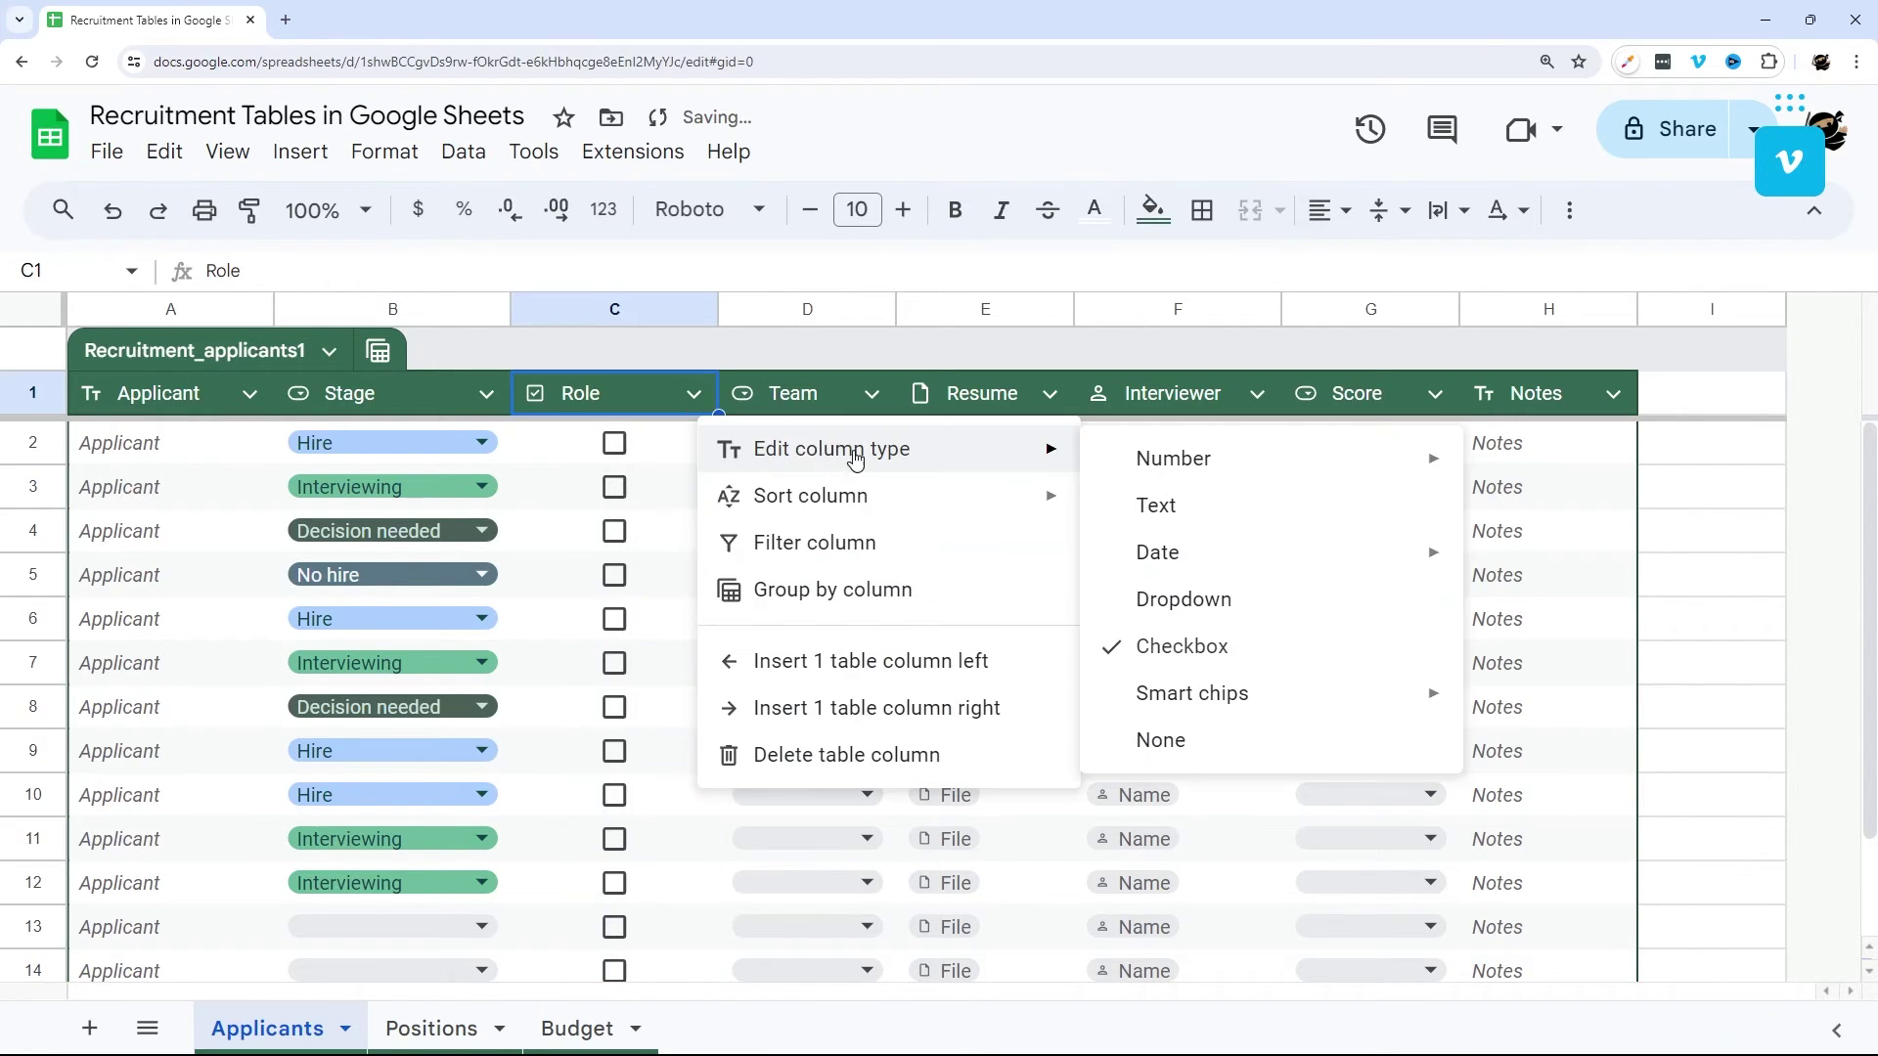
mouse_move(1163, 702)
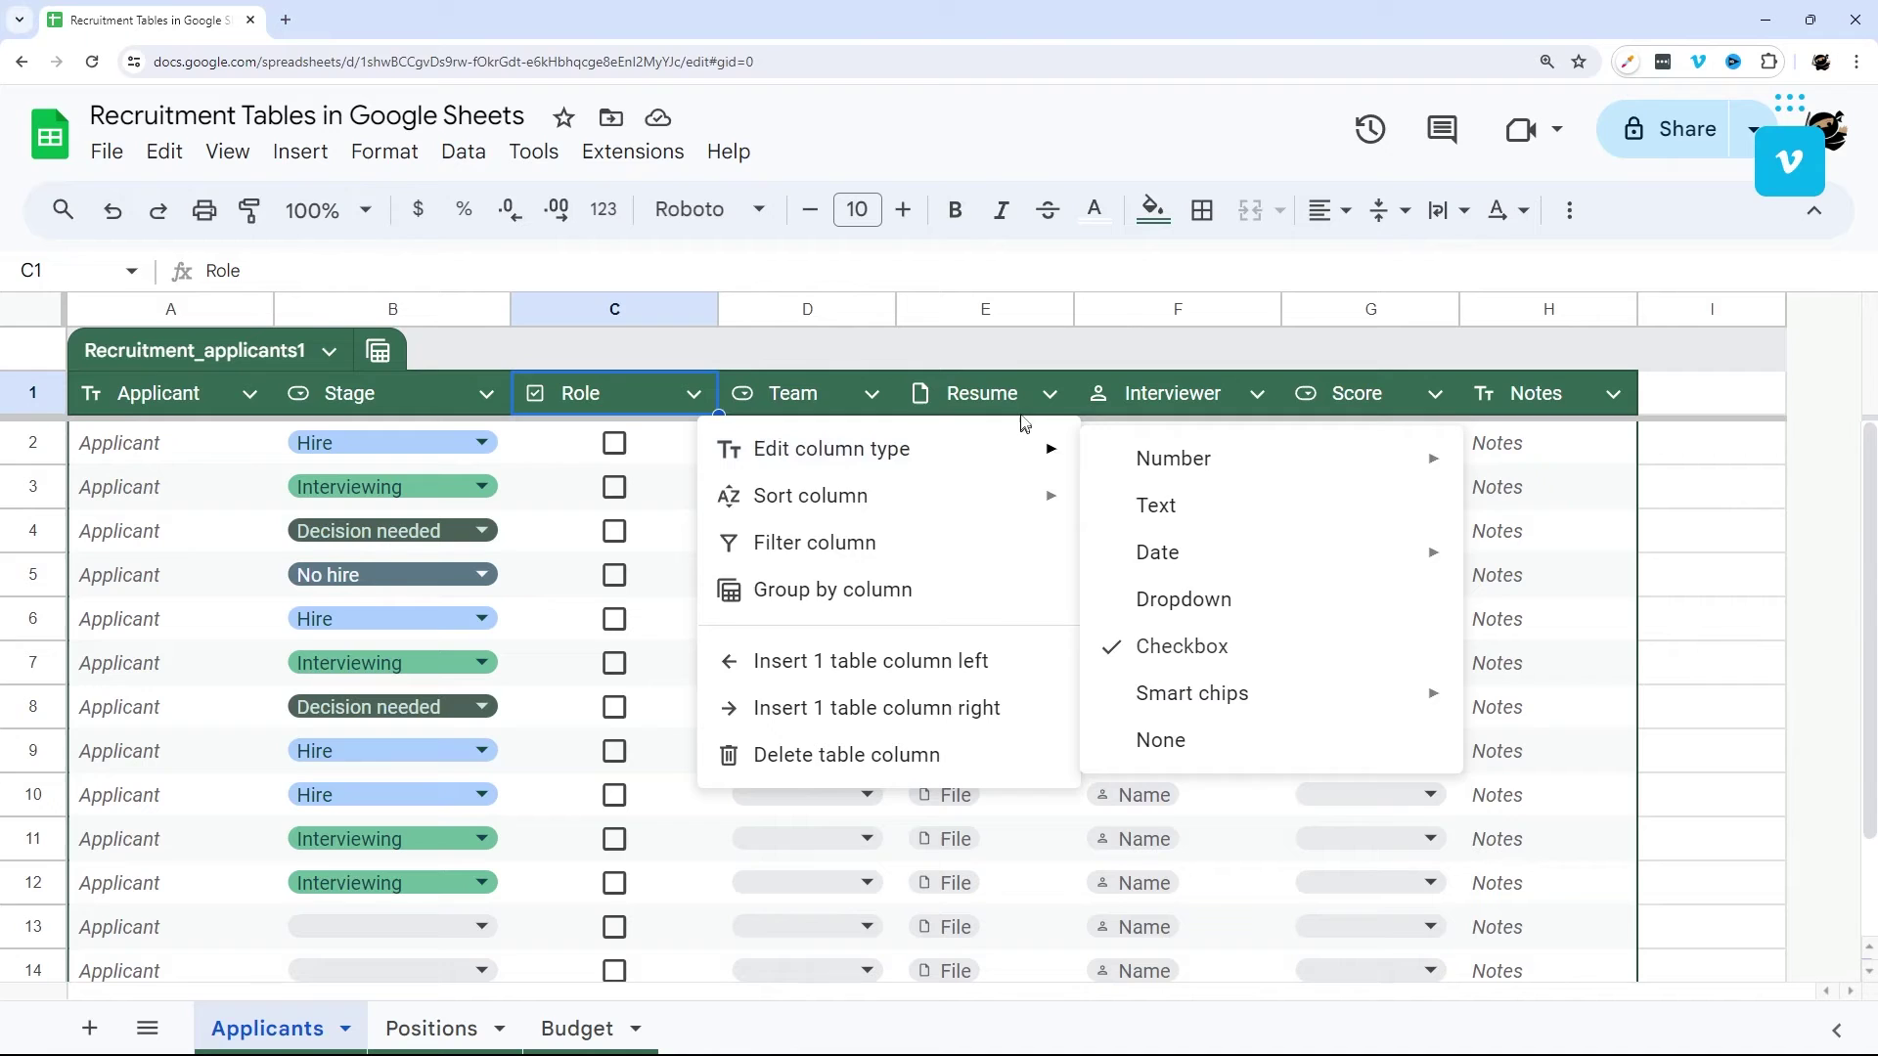
click(991, 445)
Insert the 'Event Tables in Google Sheets' file chip into Resume cell E2, then delete it.
click(991, 445)
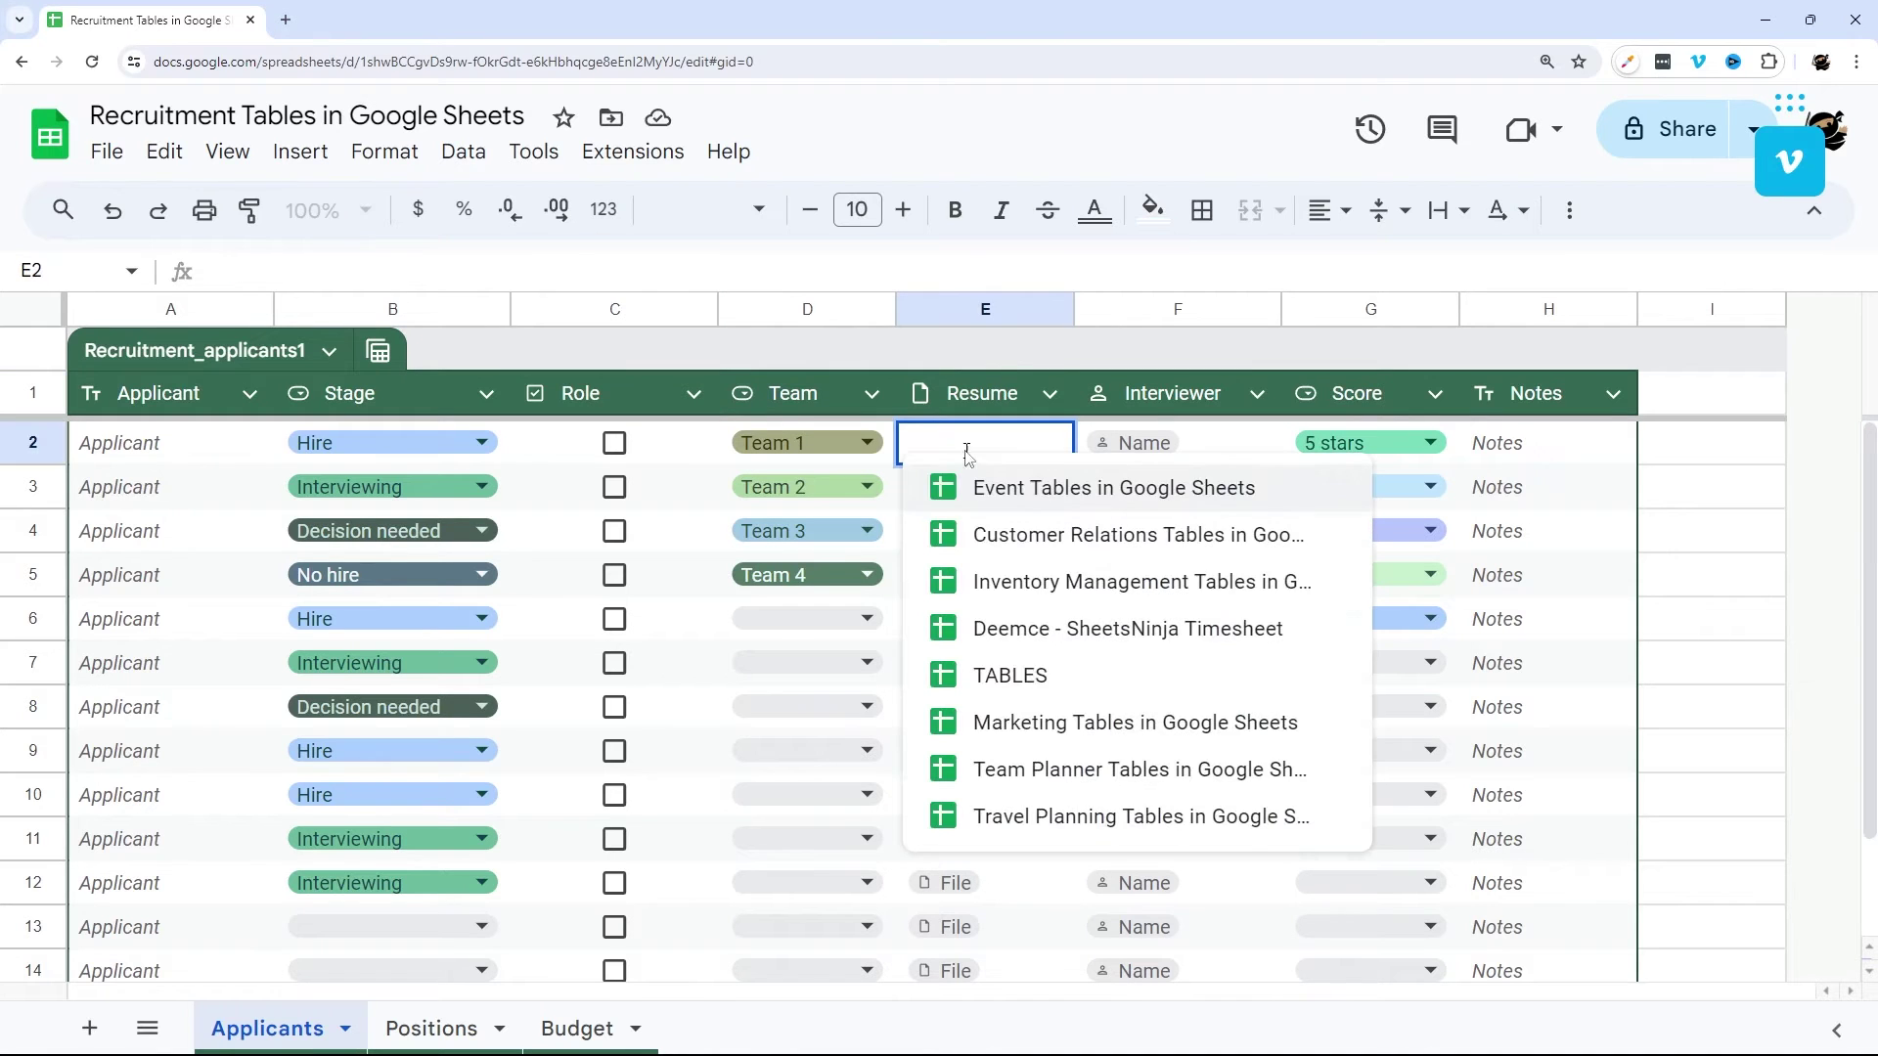
click(1017, 484)
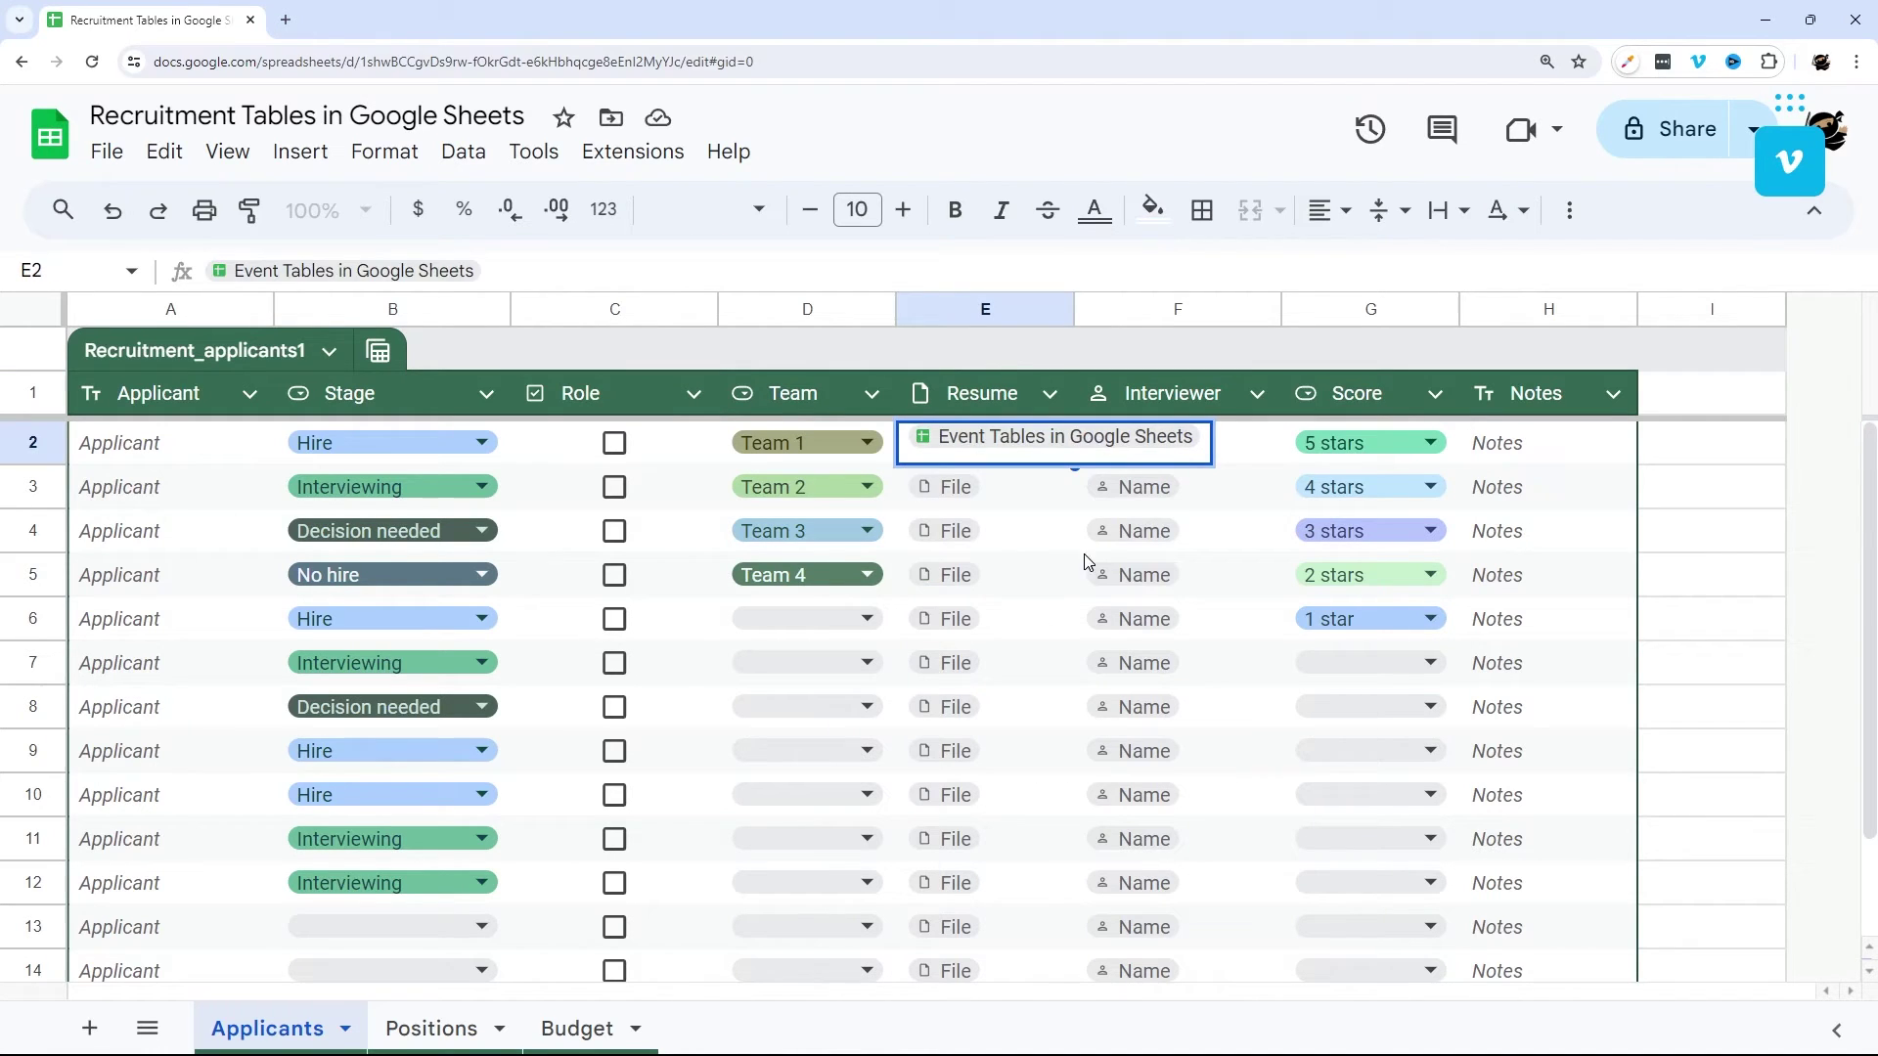
click(1051, 577)
mouse_move(1006, 438)
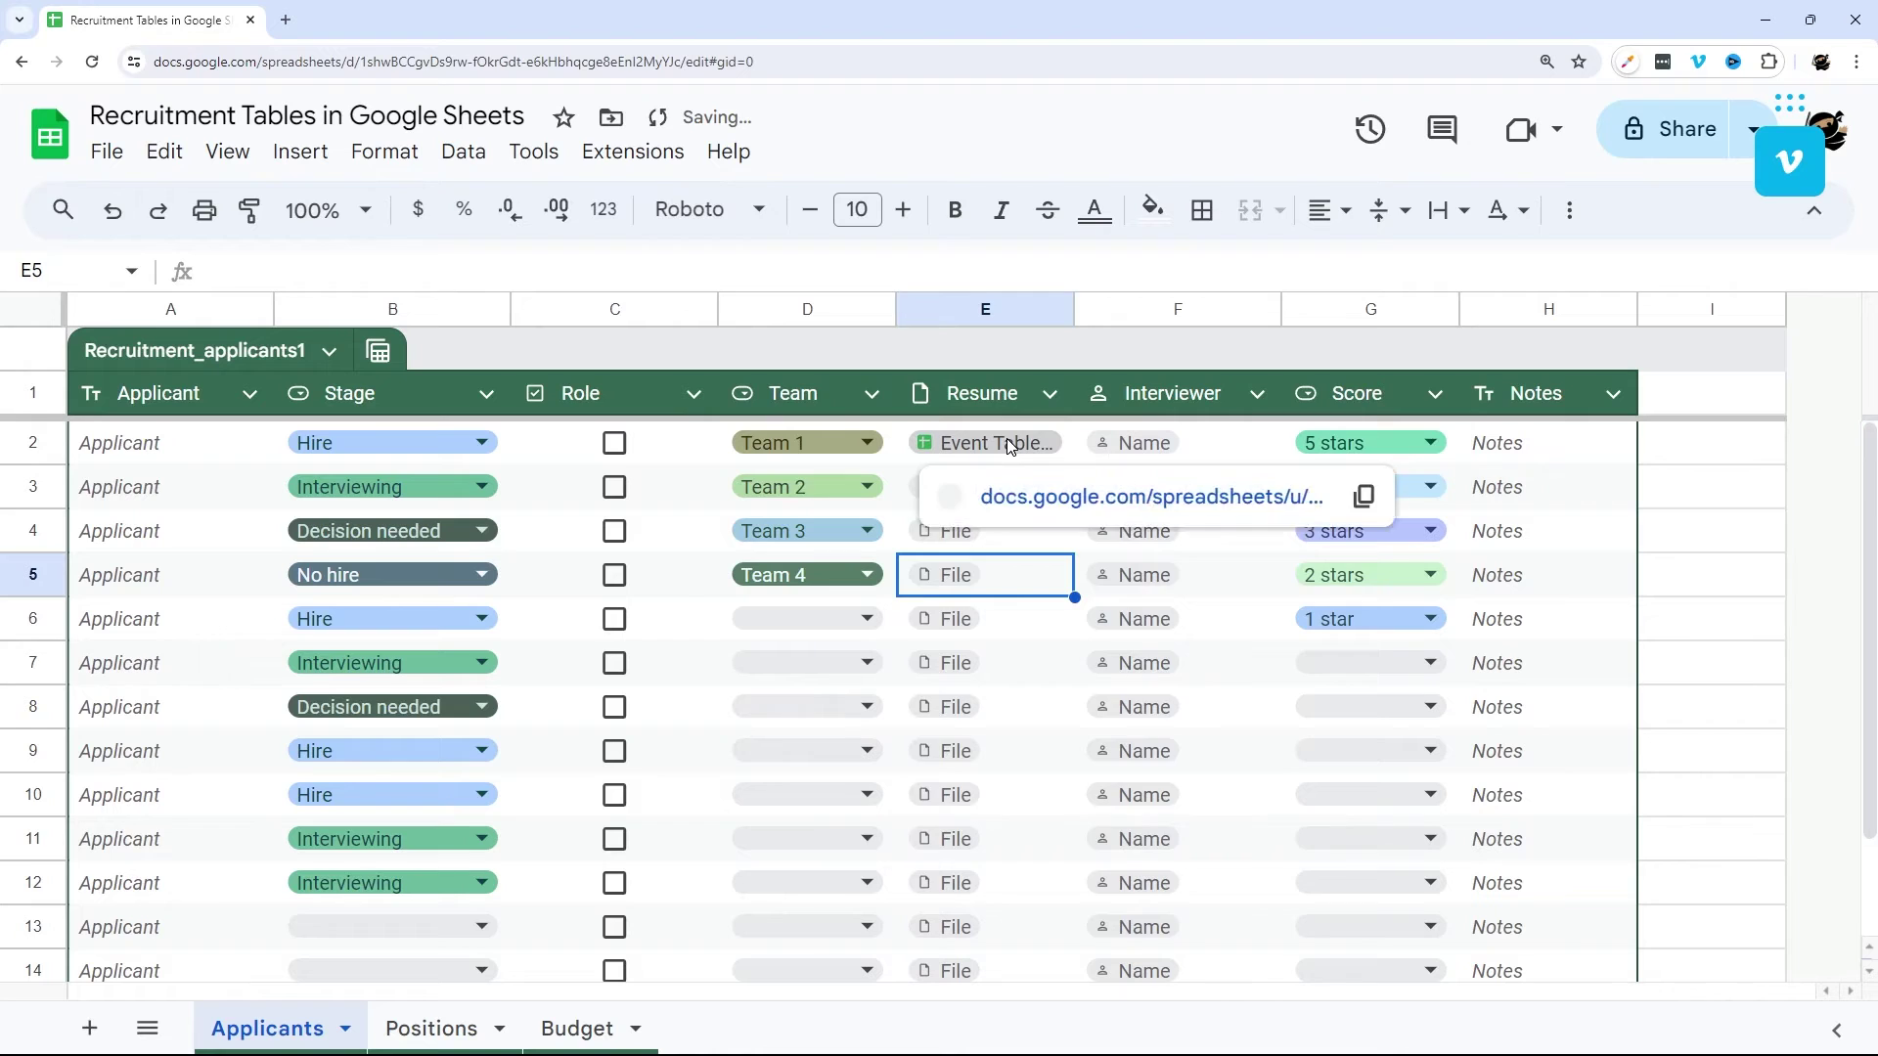
click(1067, 445)
key(Delete)
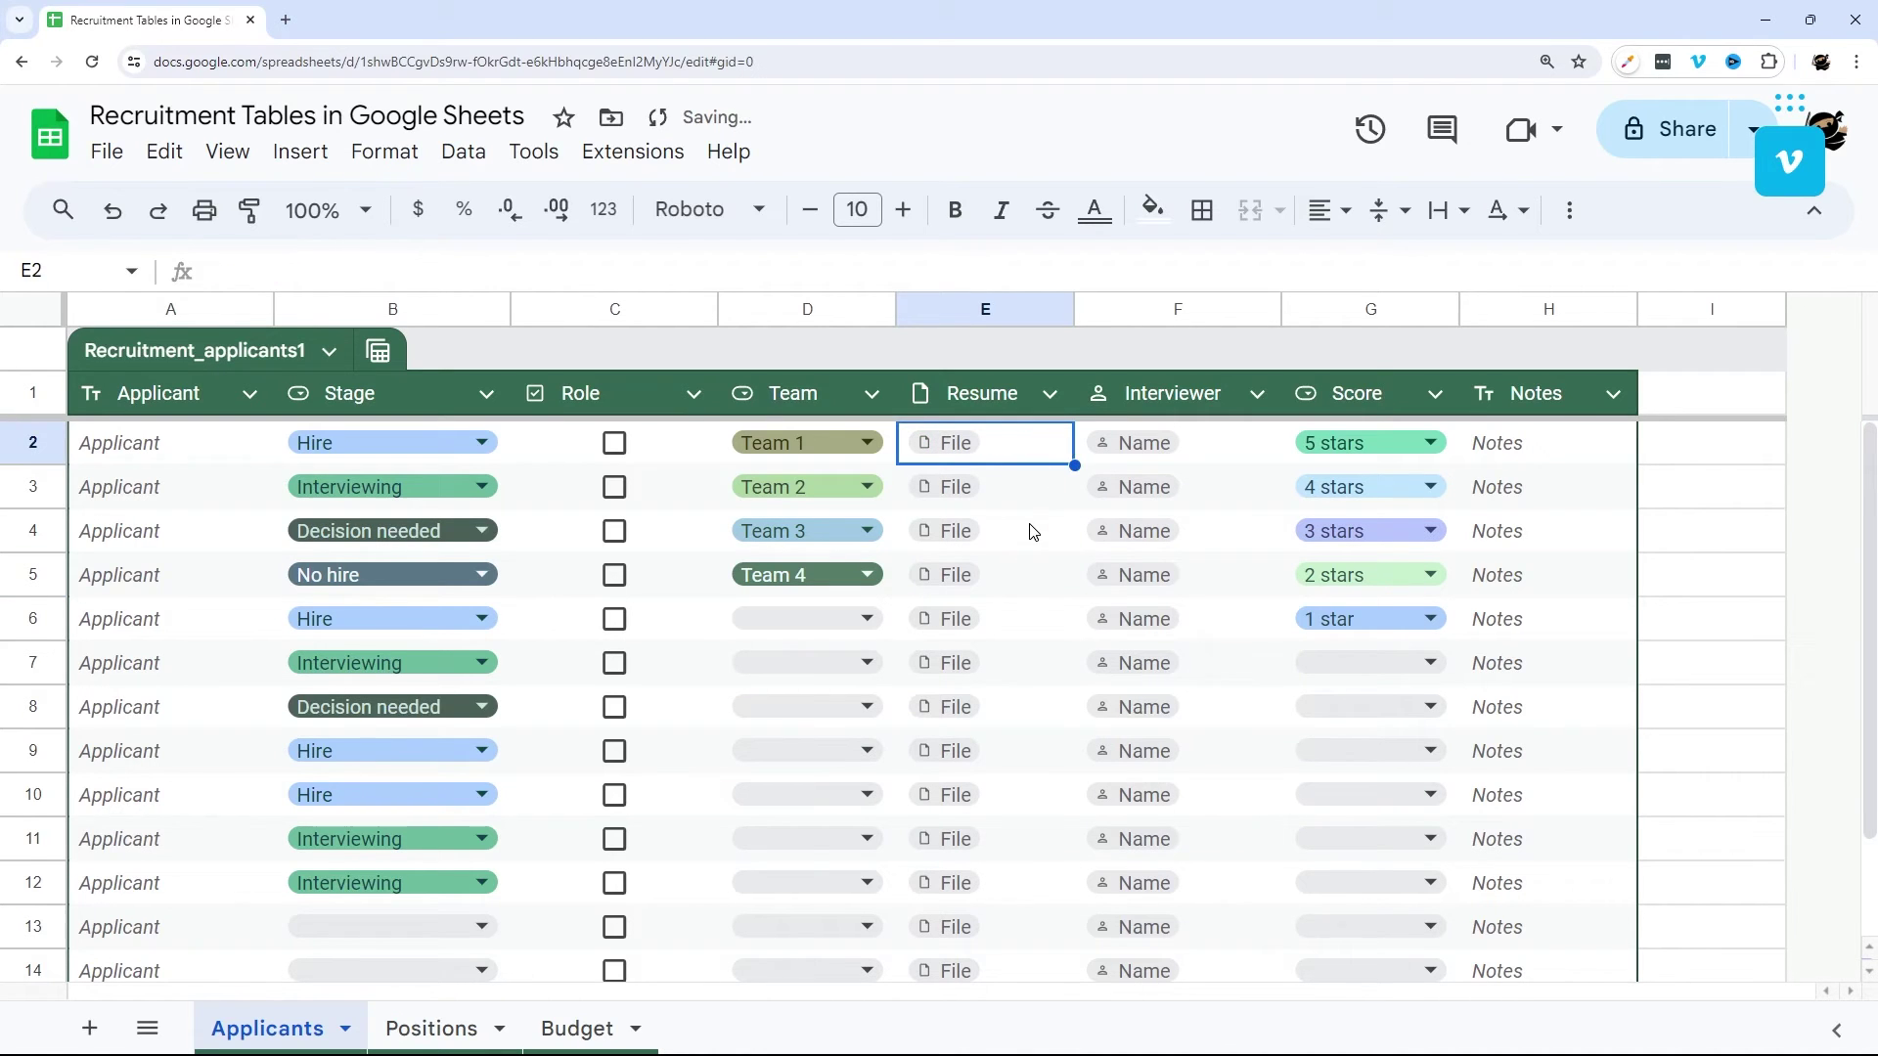
click(1026, 528)
click(998, 449)
Browse the Resume and Role column option menus, then dismiss them with Escape.
click(1047, 396)
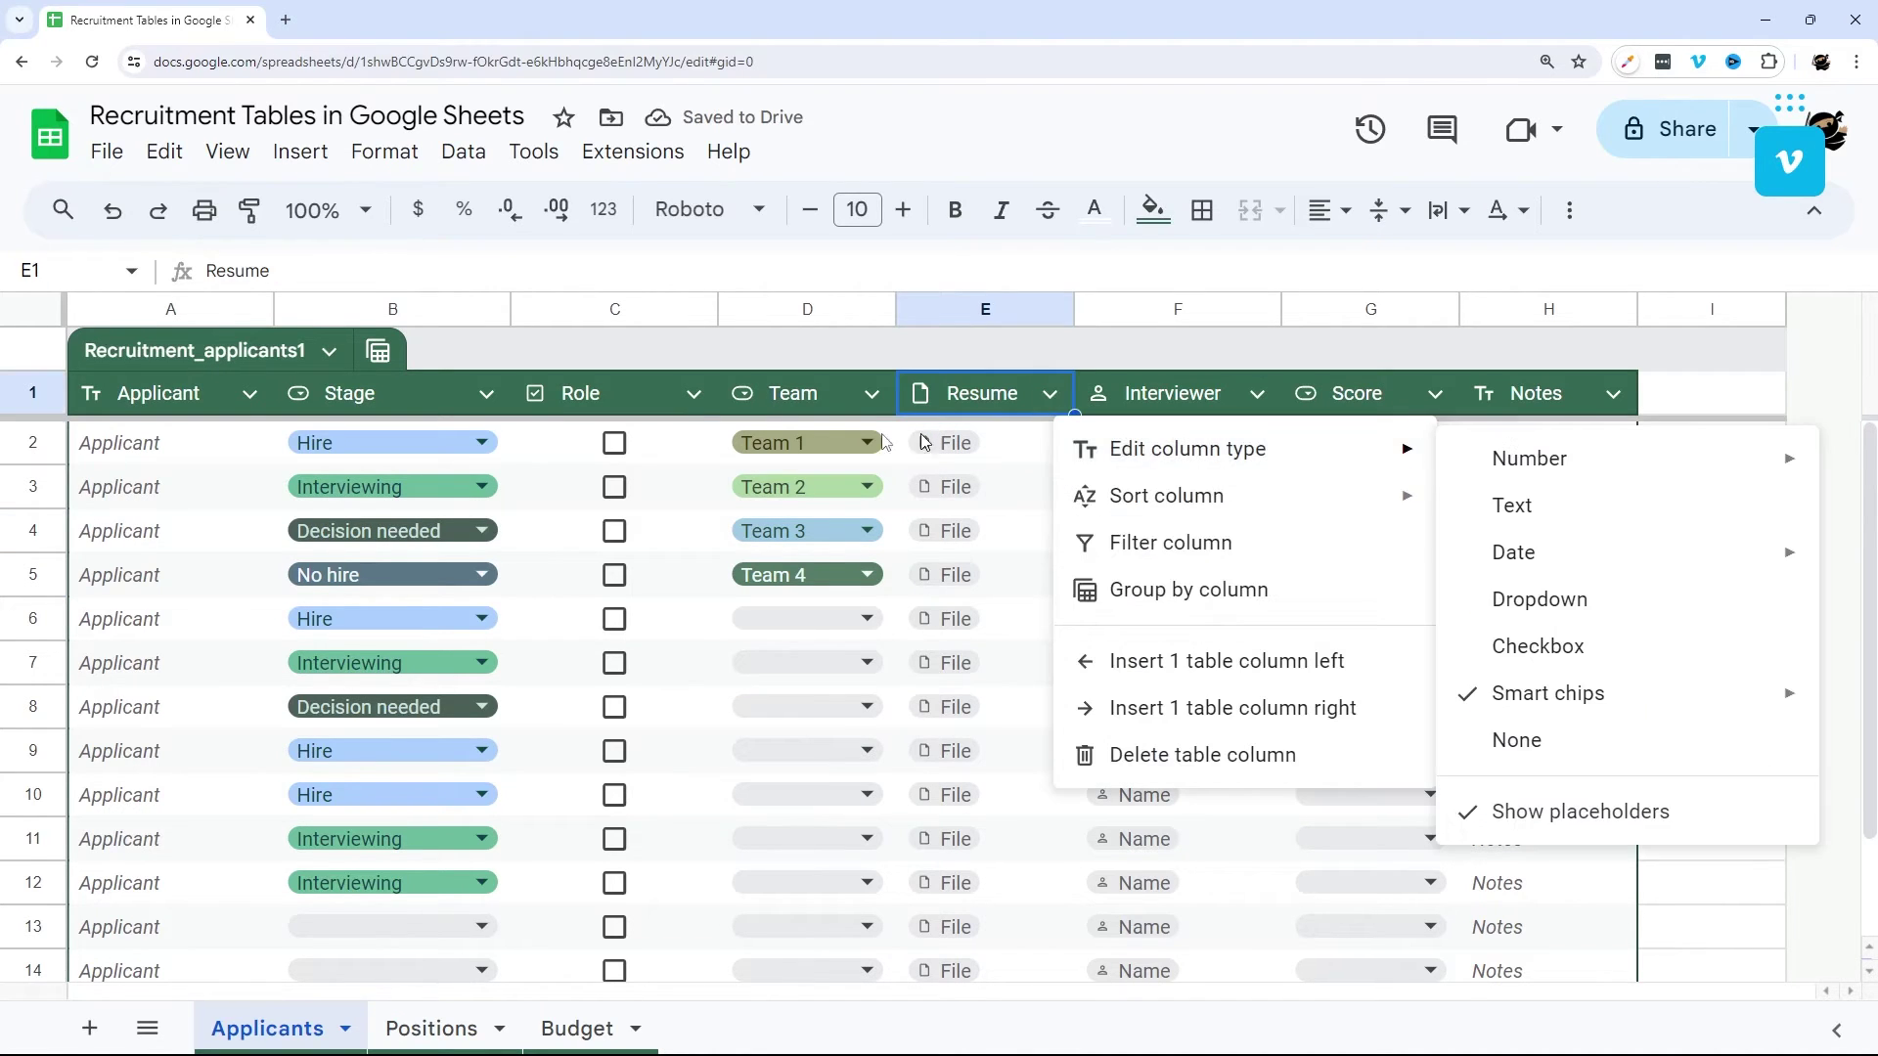
click(694, 393)
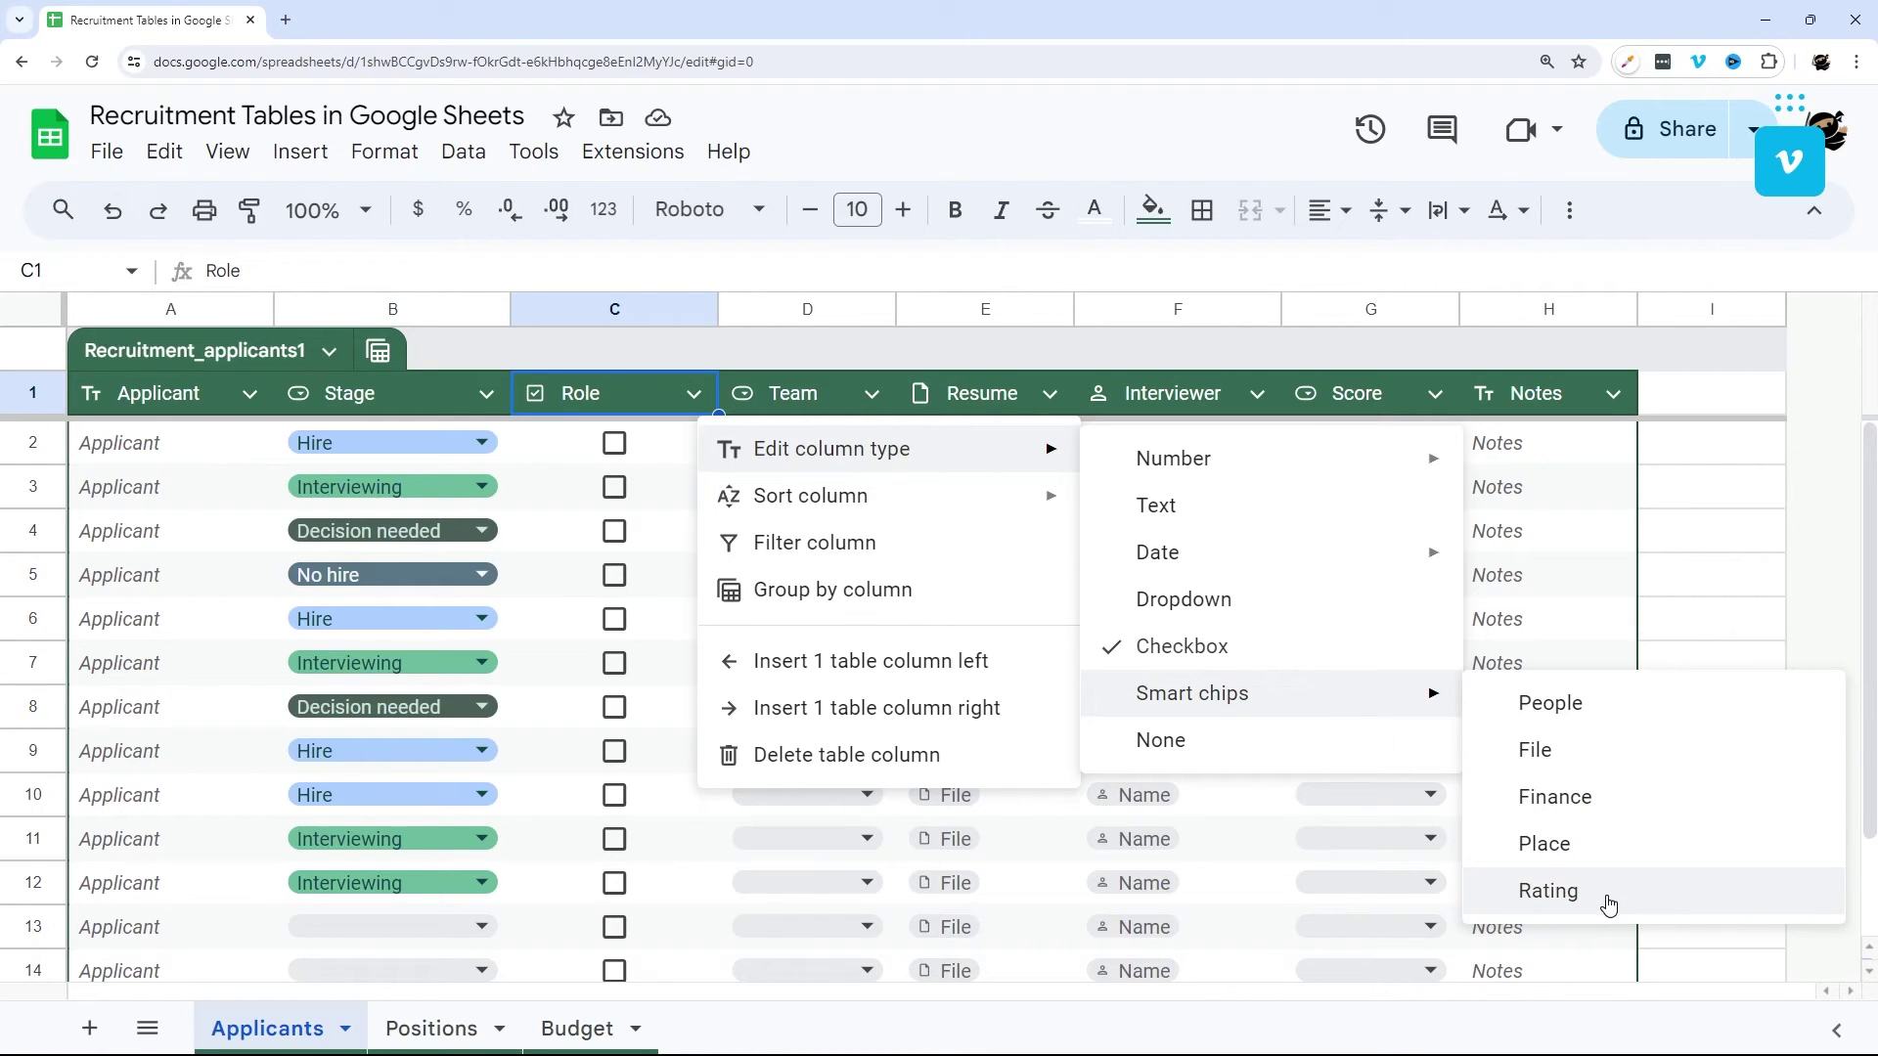
key(Escape)
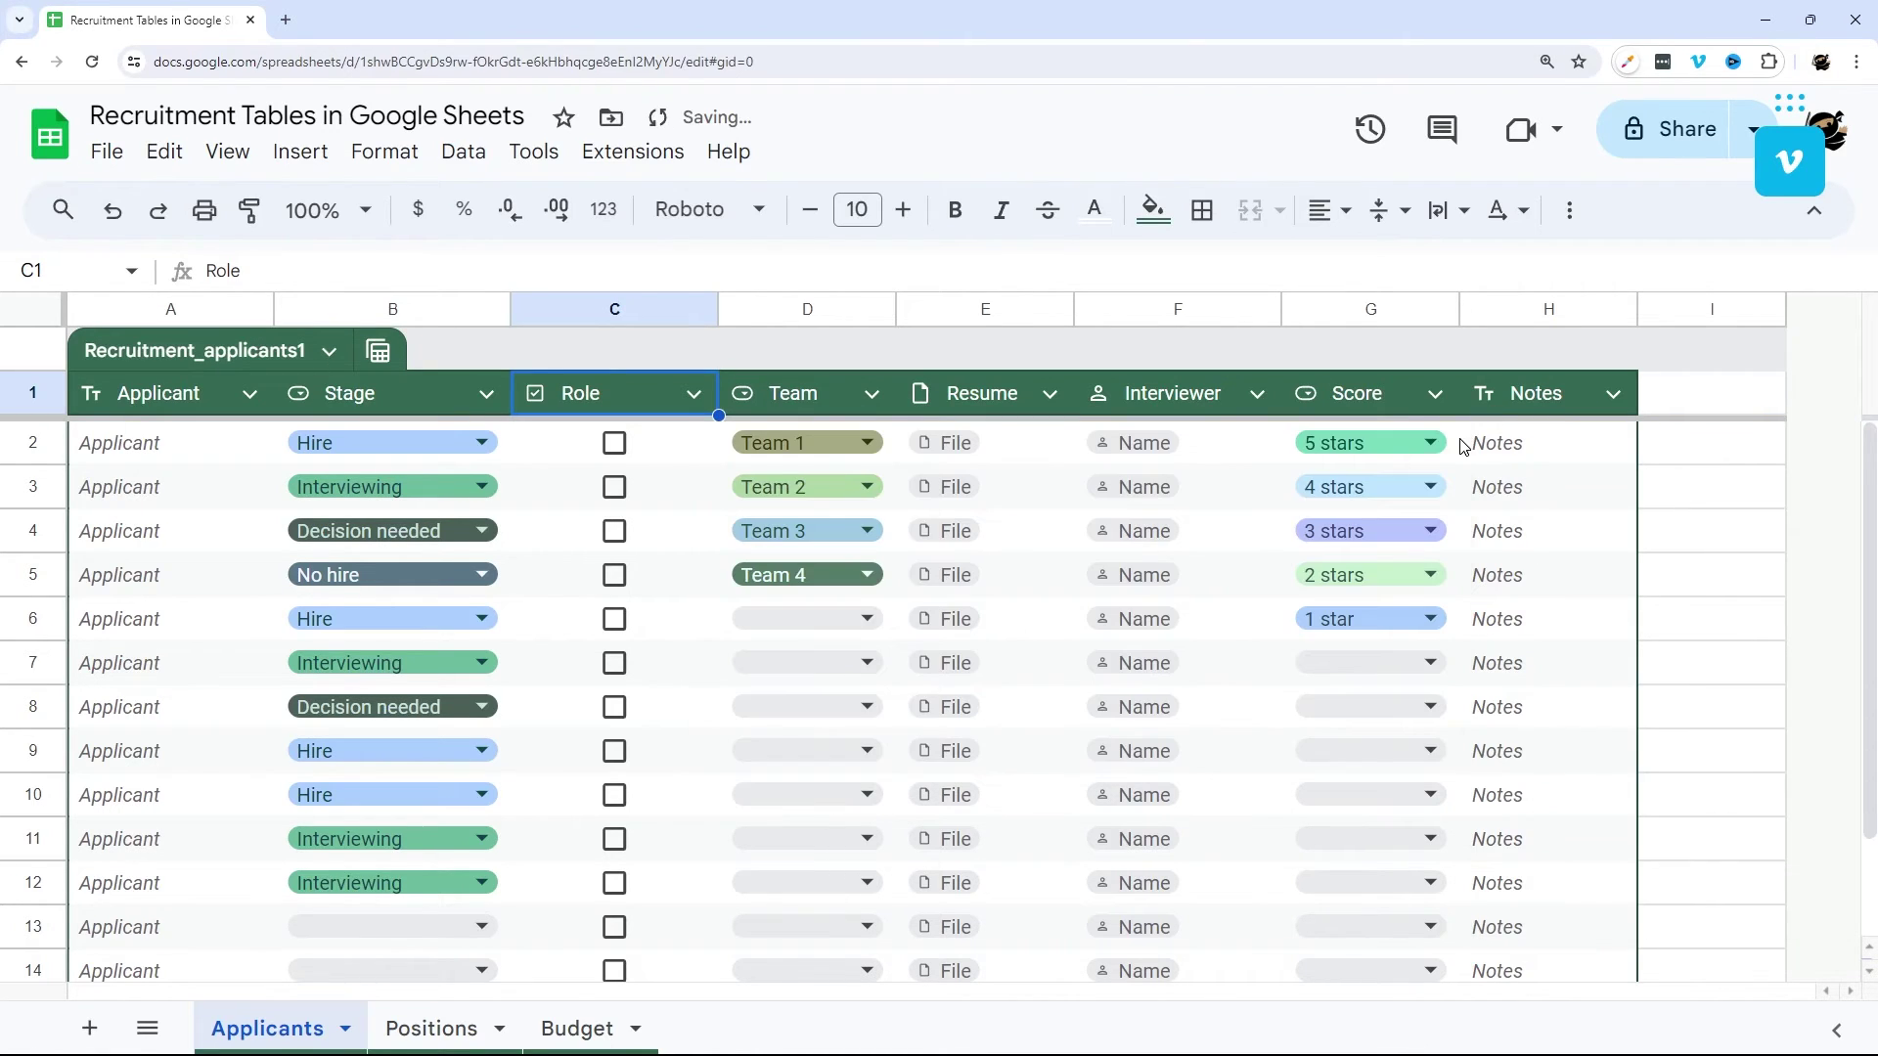
Change the Score column's type to Smart chips > Rating.
click(1434, 393)
mouse_move(1584, 450)
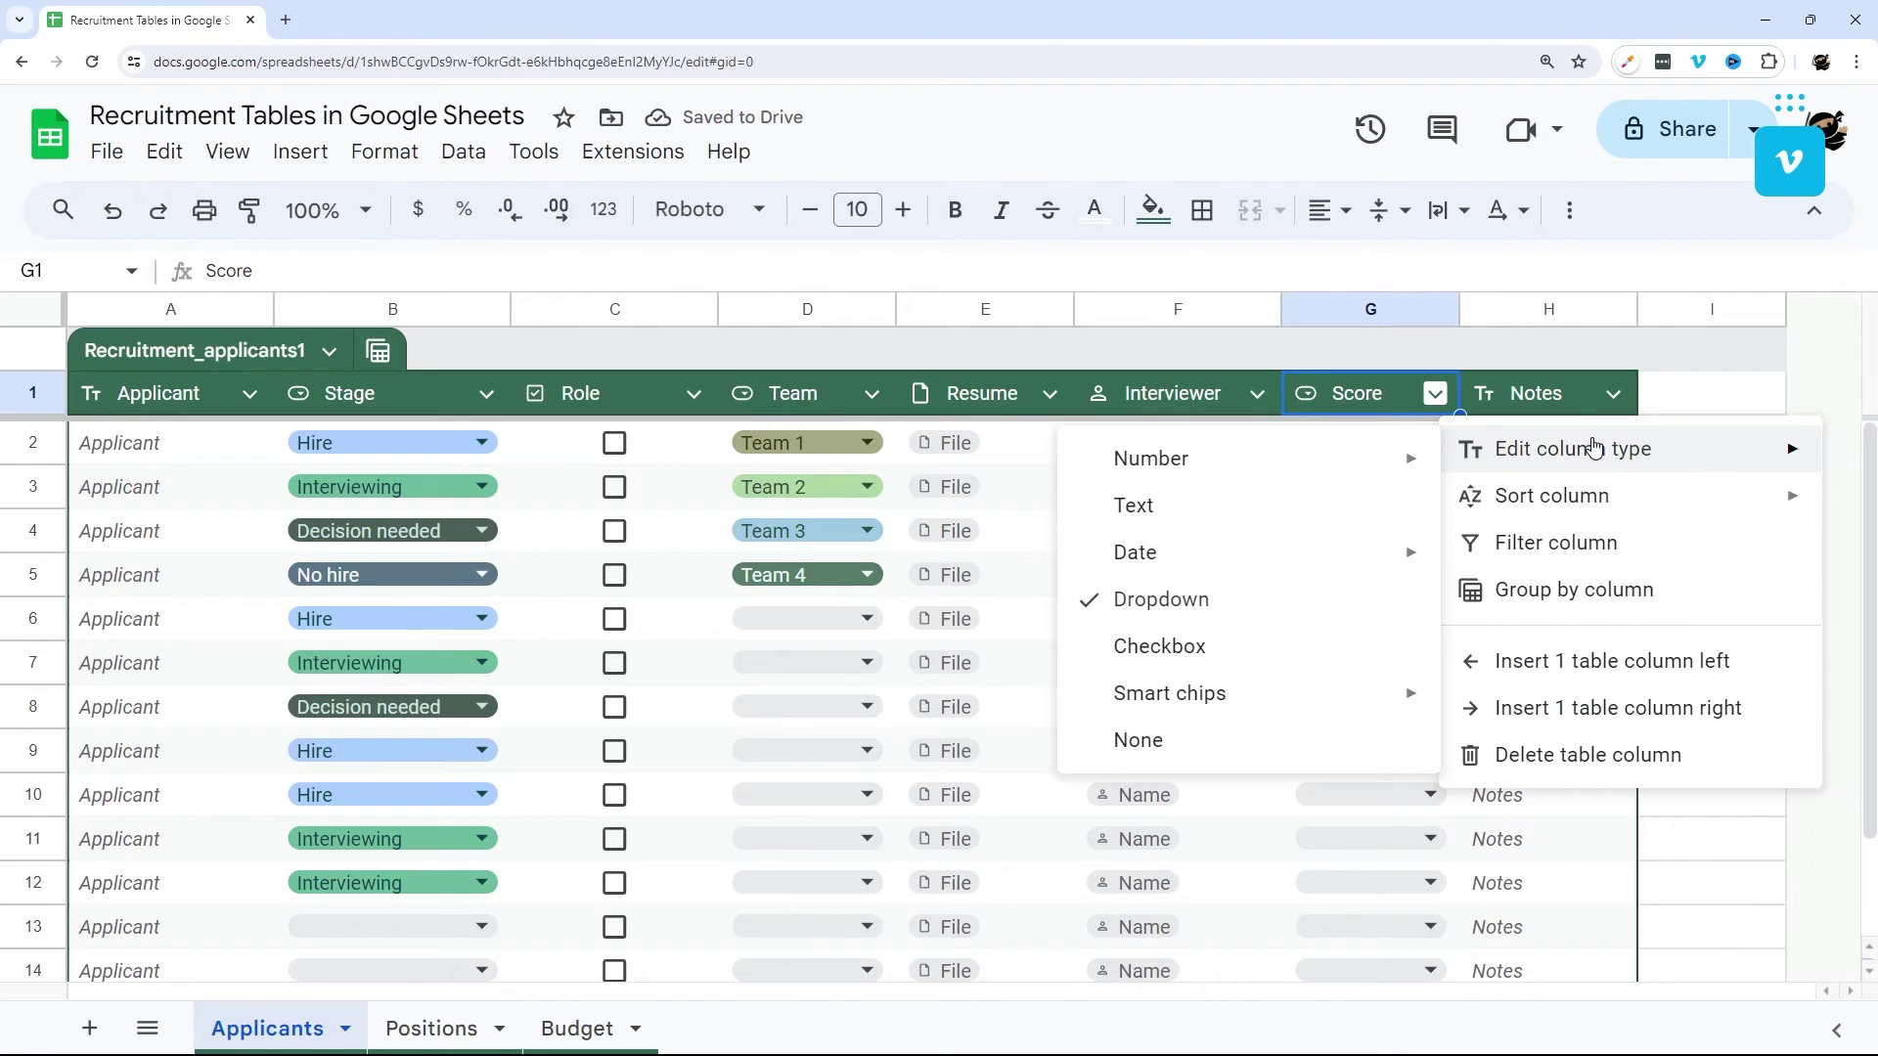
mouse_move(1259, 706)
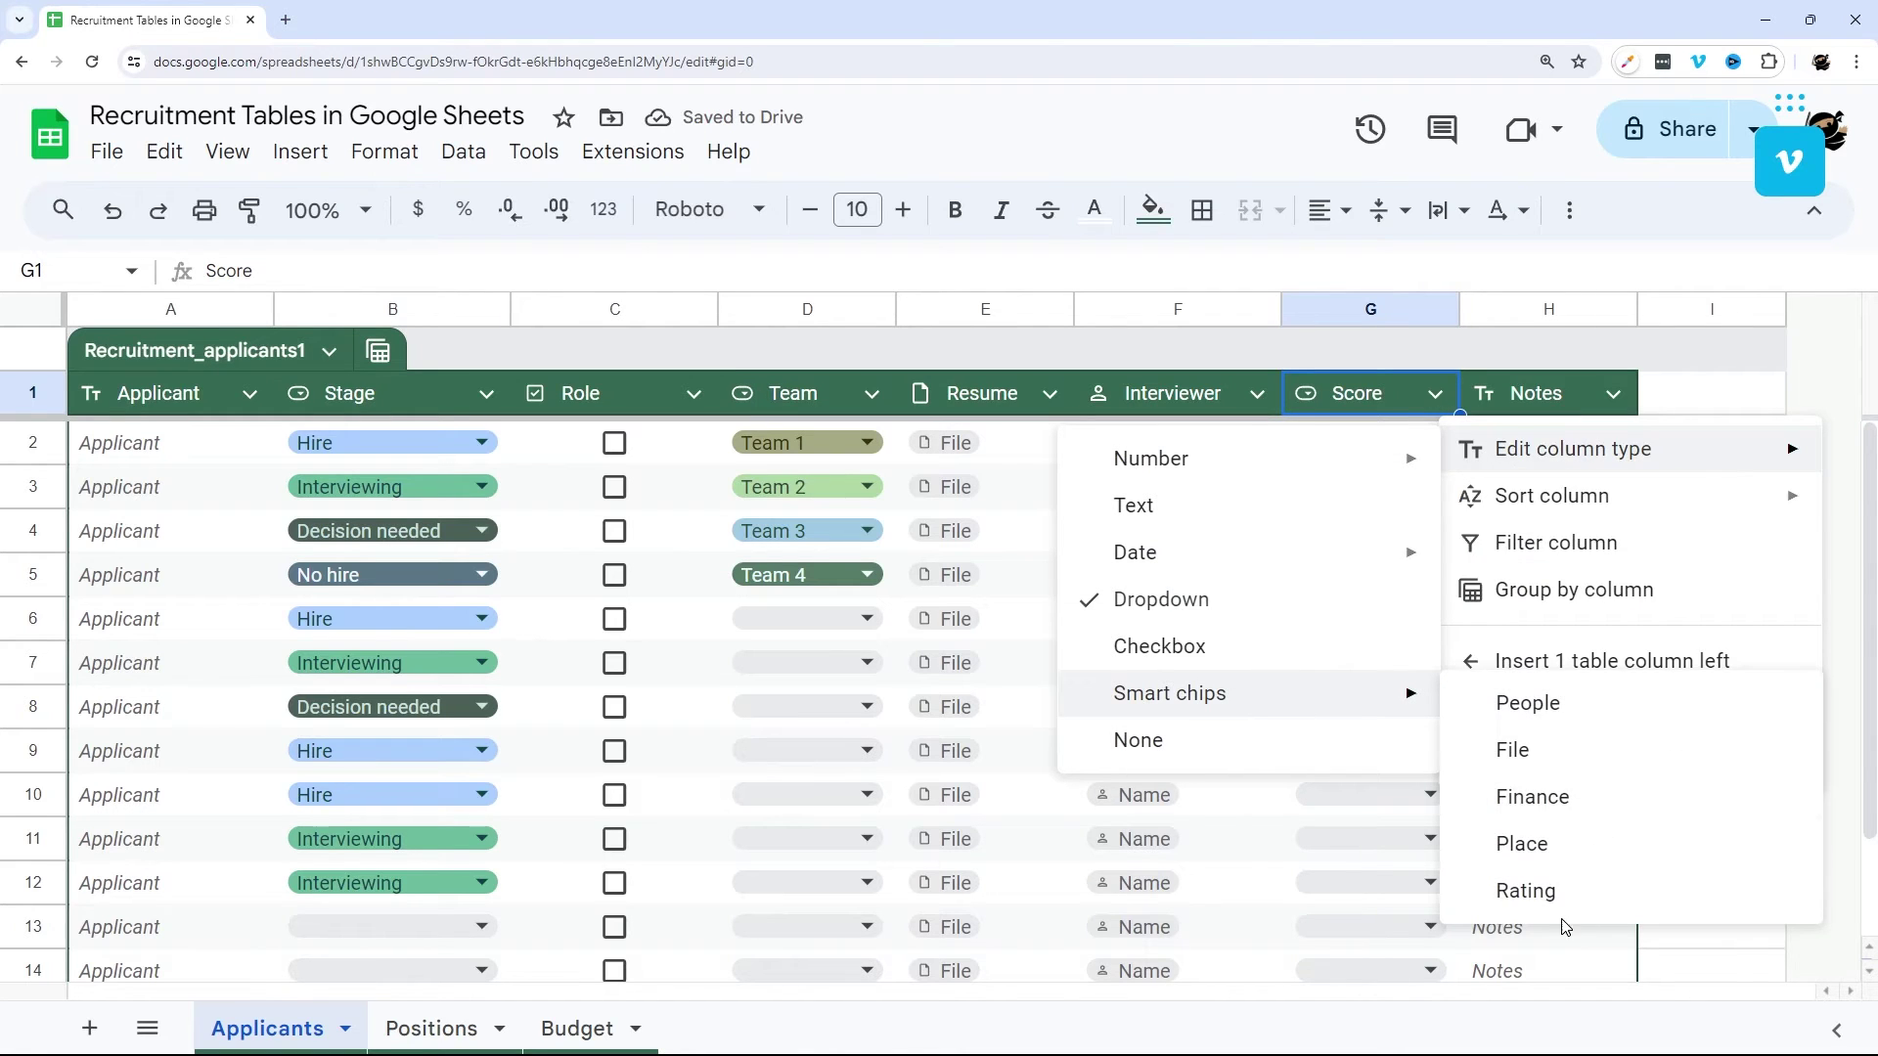
click(1555, 892)
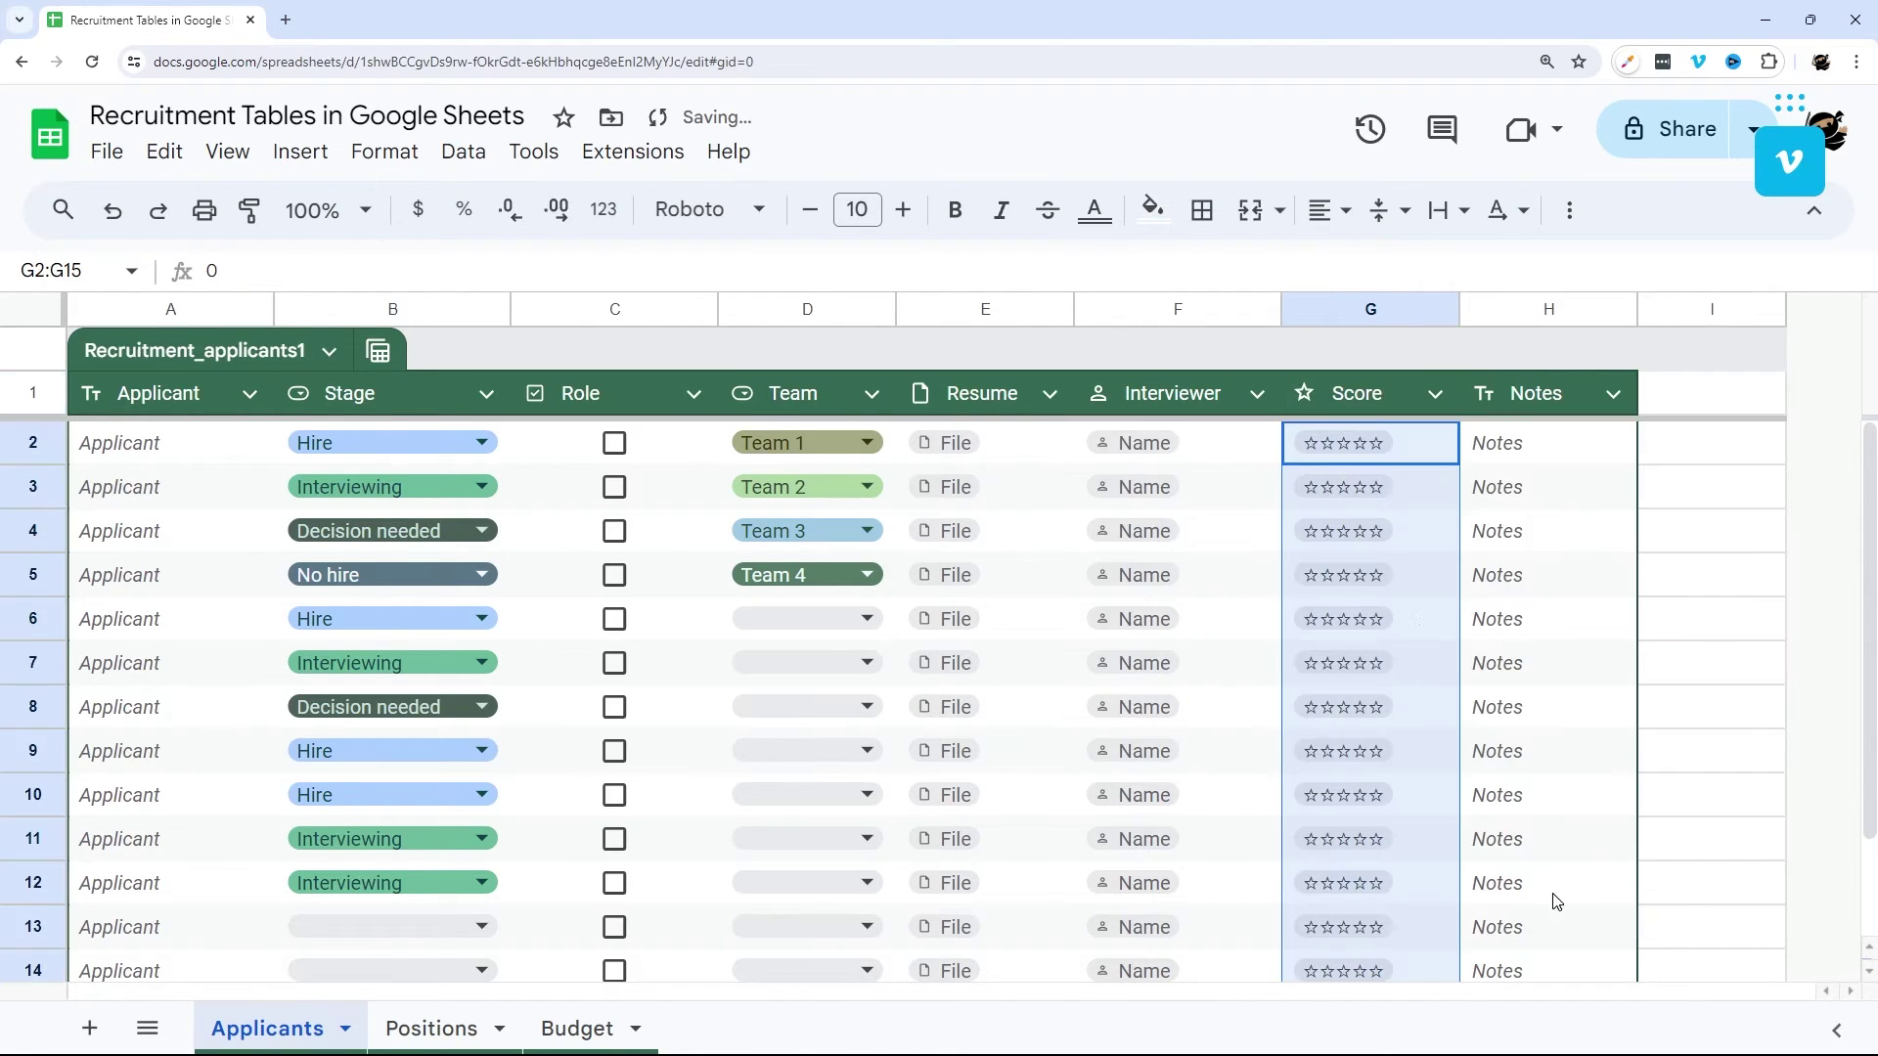
Rate the first three applicants in G2, G3 and G4 at 5, 3 and 4 stars.
double_click(1385, 456)
click(1341, 724)
double_click(1379, 499)
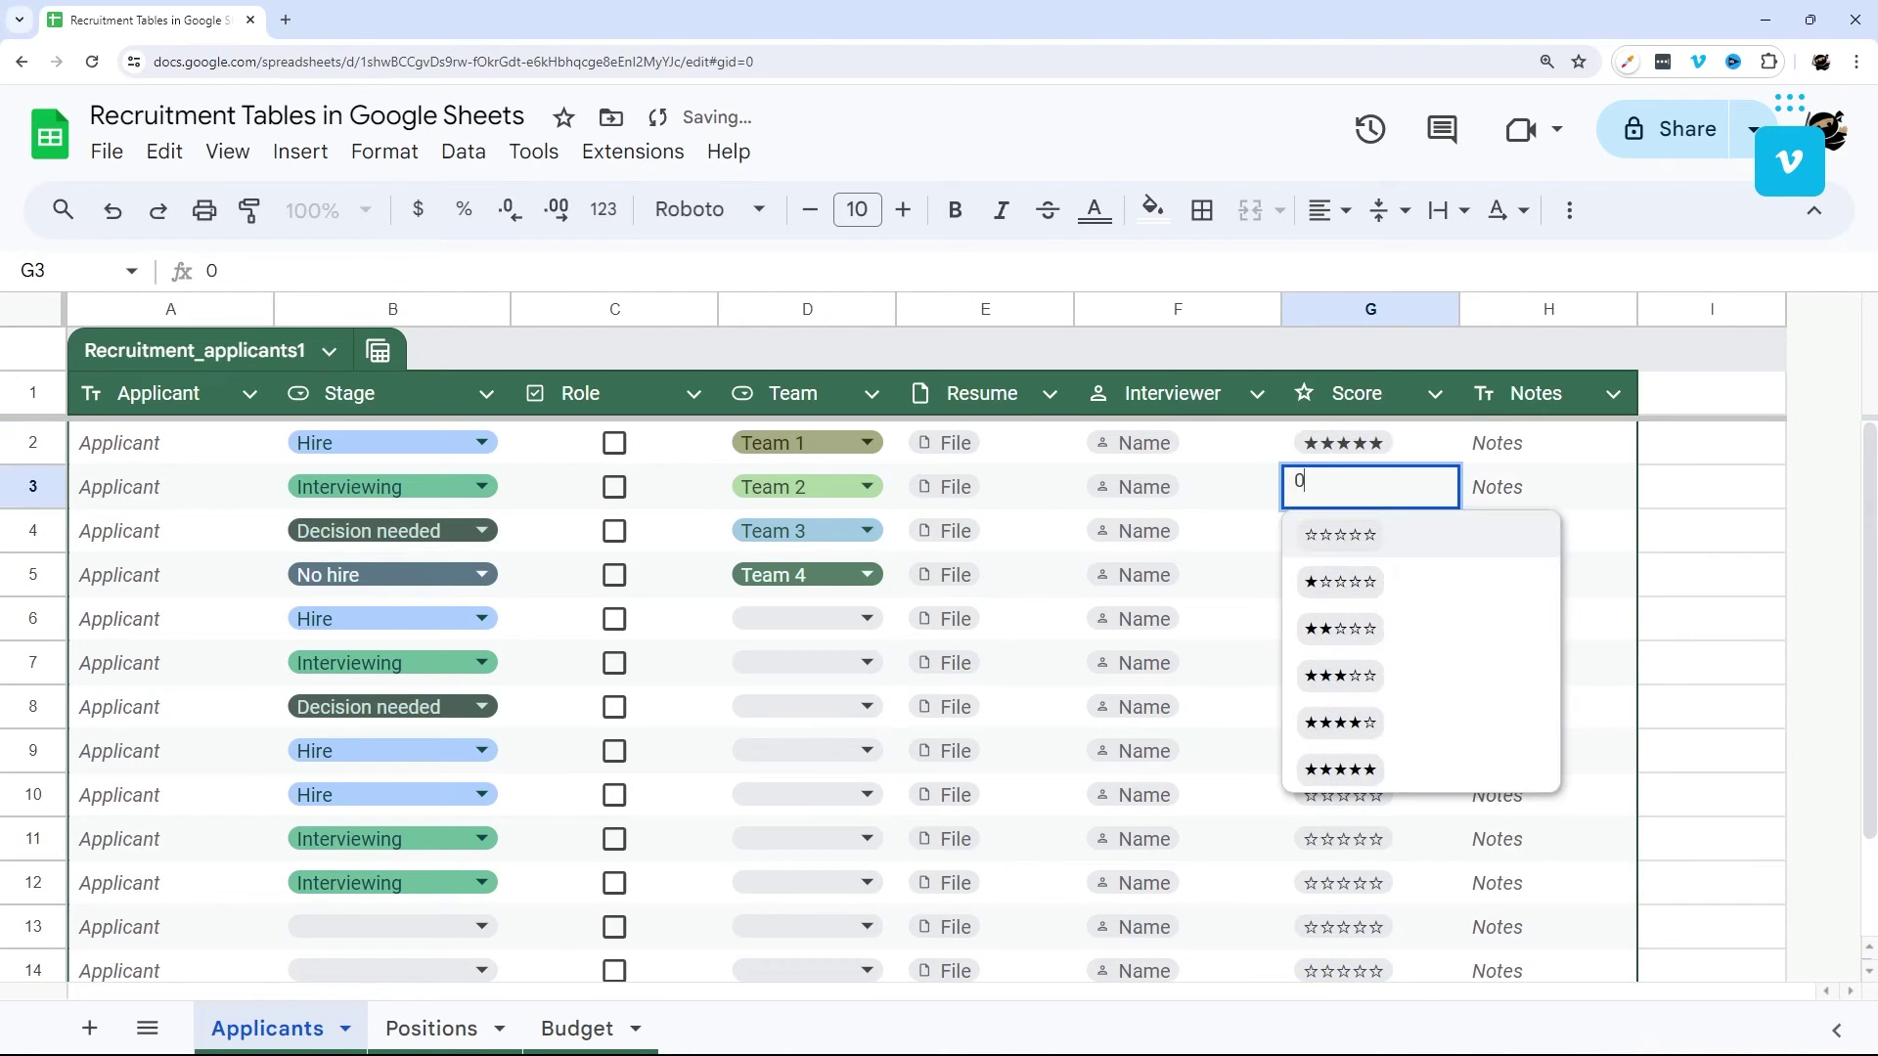
click(1354, 673)
double_click(1390, 539)
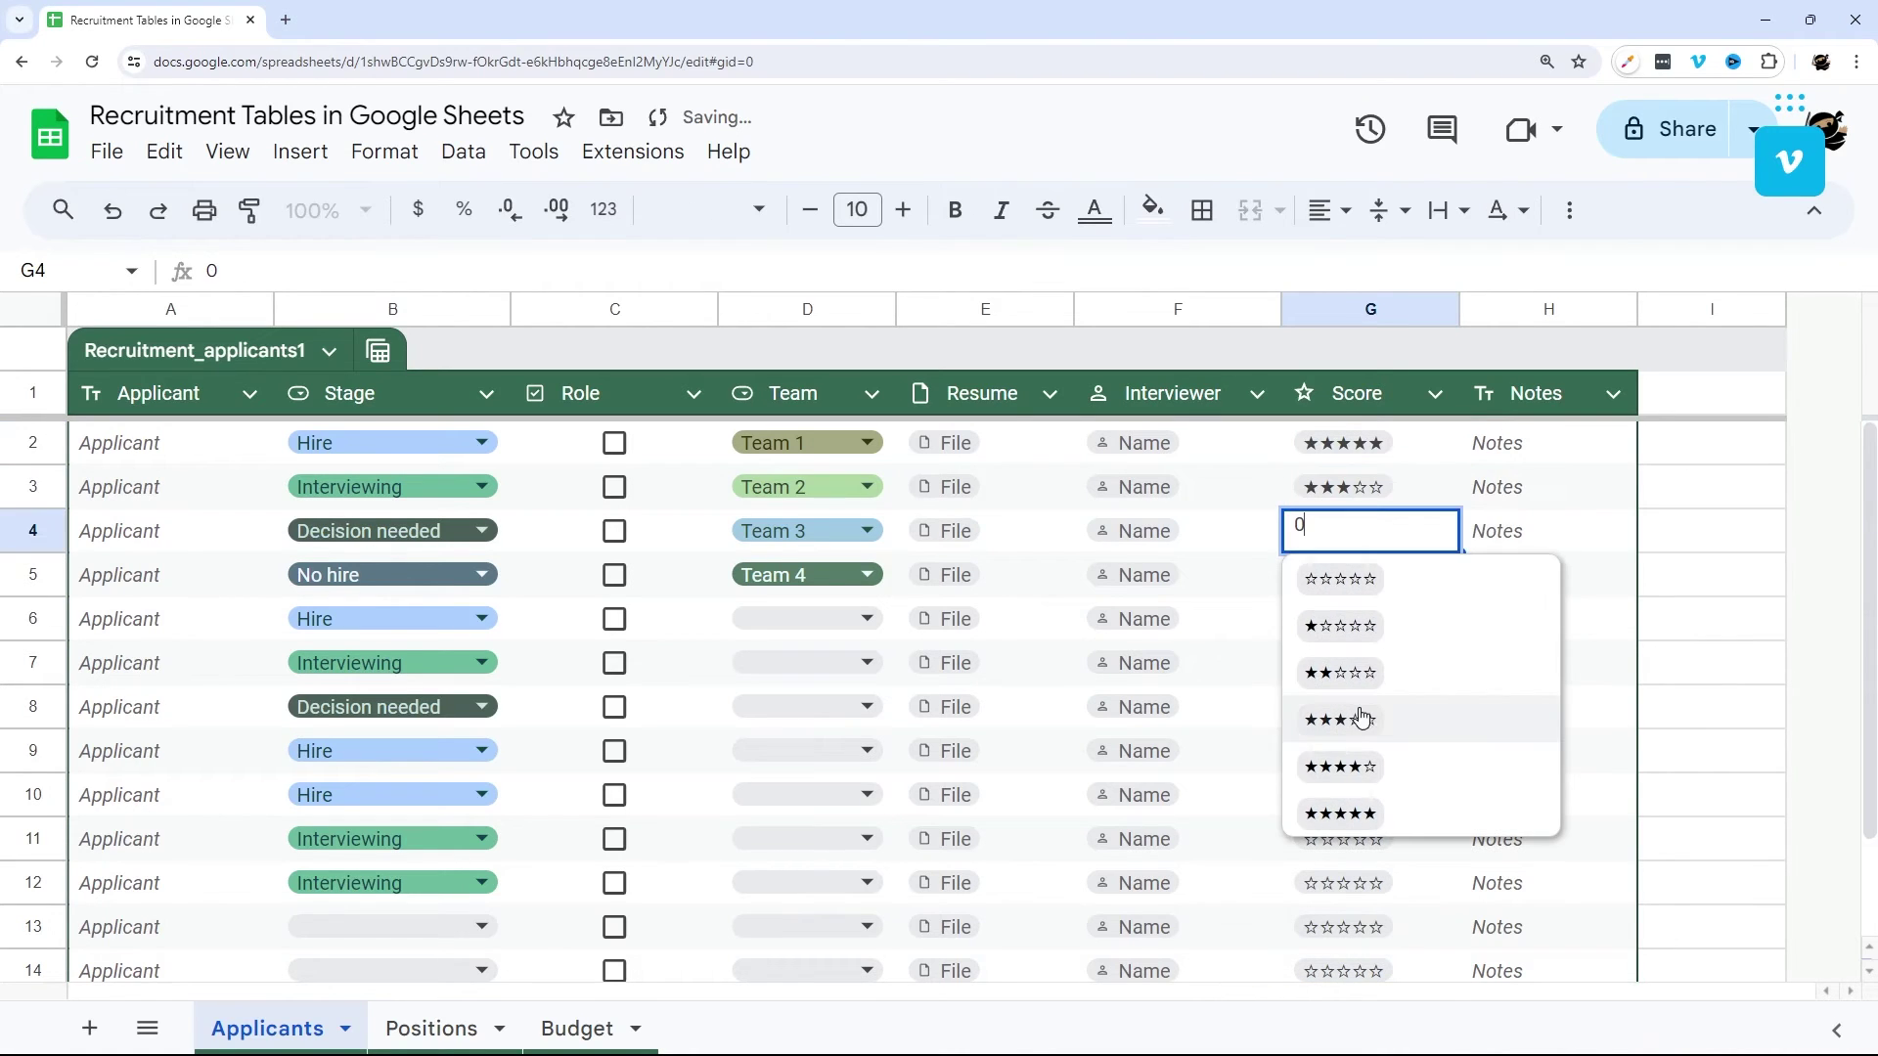
click(1349, 766)
click(1522, 585)
click(1438, 443)
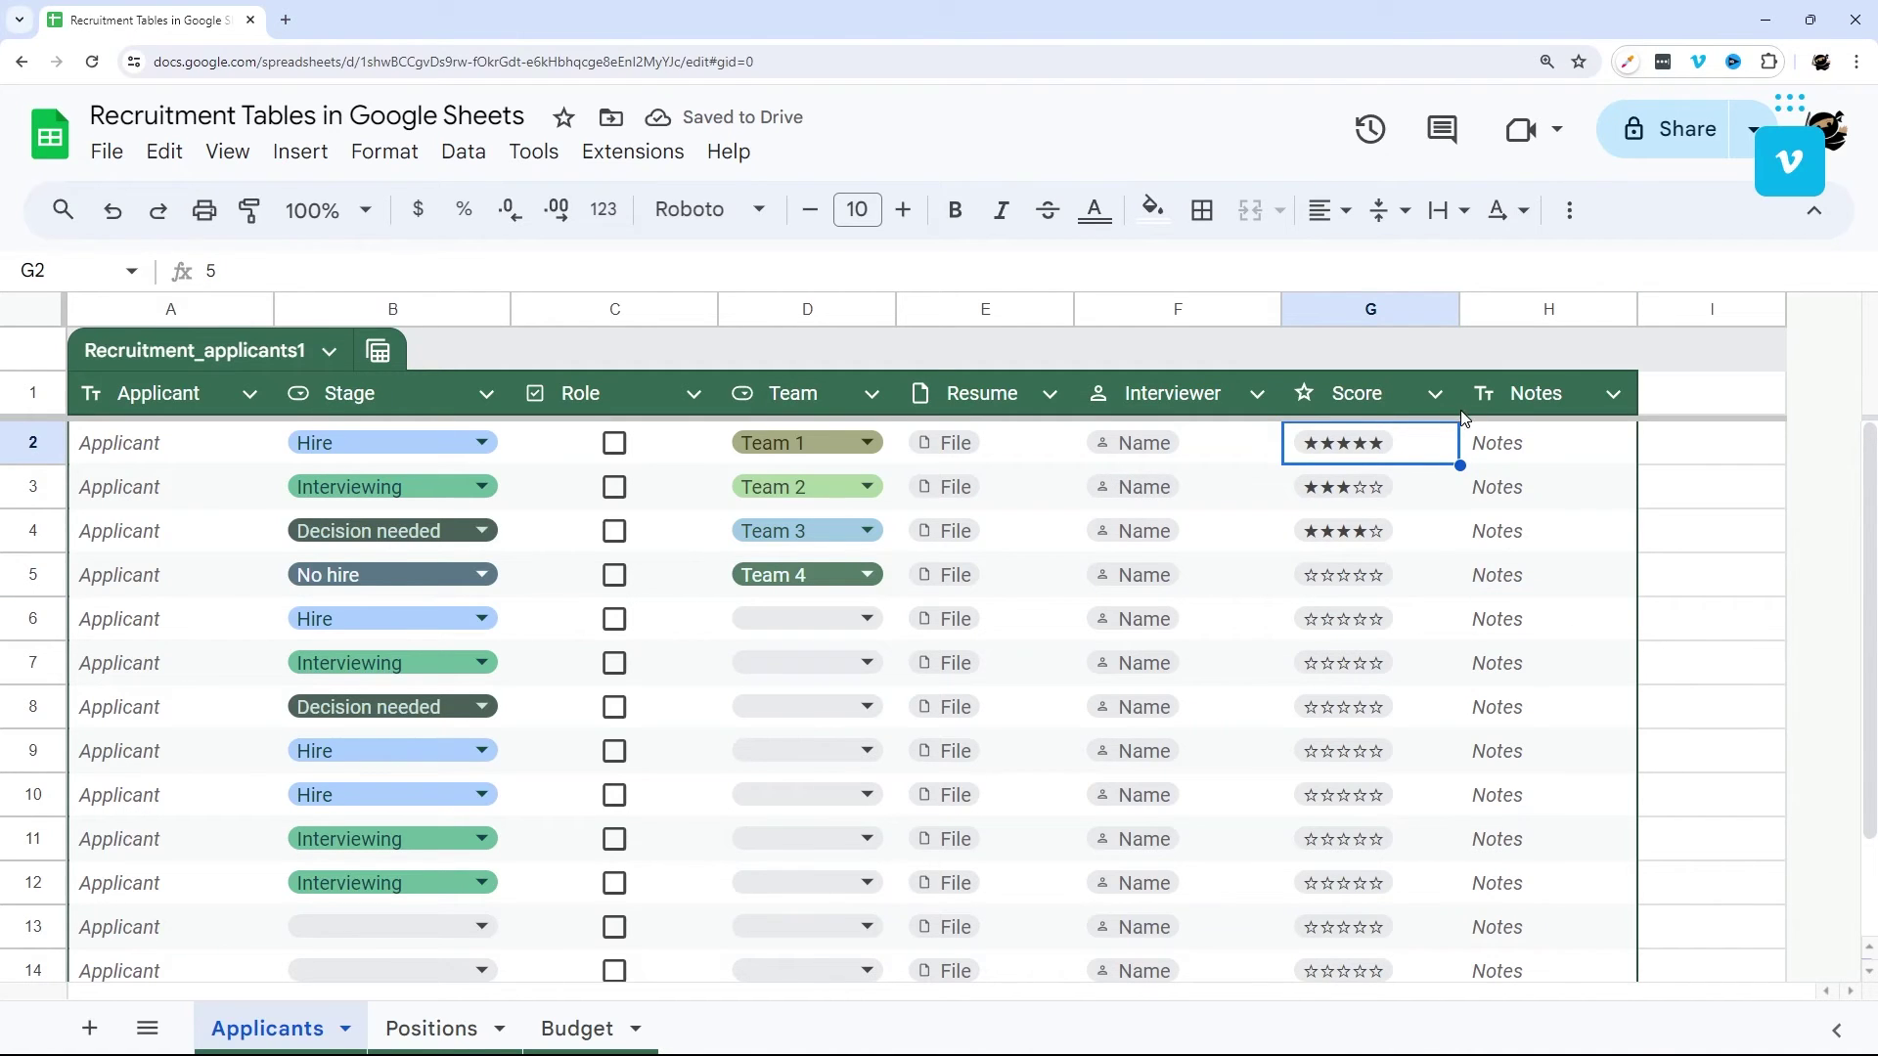
Switch the Score column to Number, then back to Rating.
click(1434, 395)
mouse_move(1446, 460)
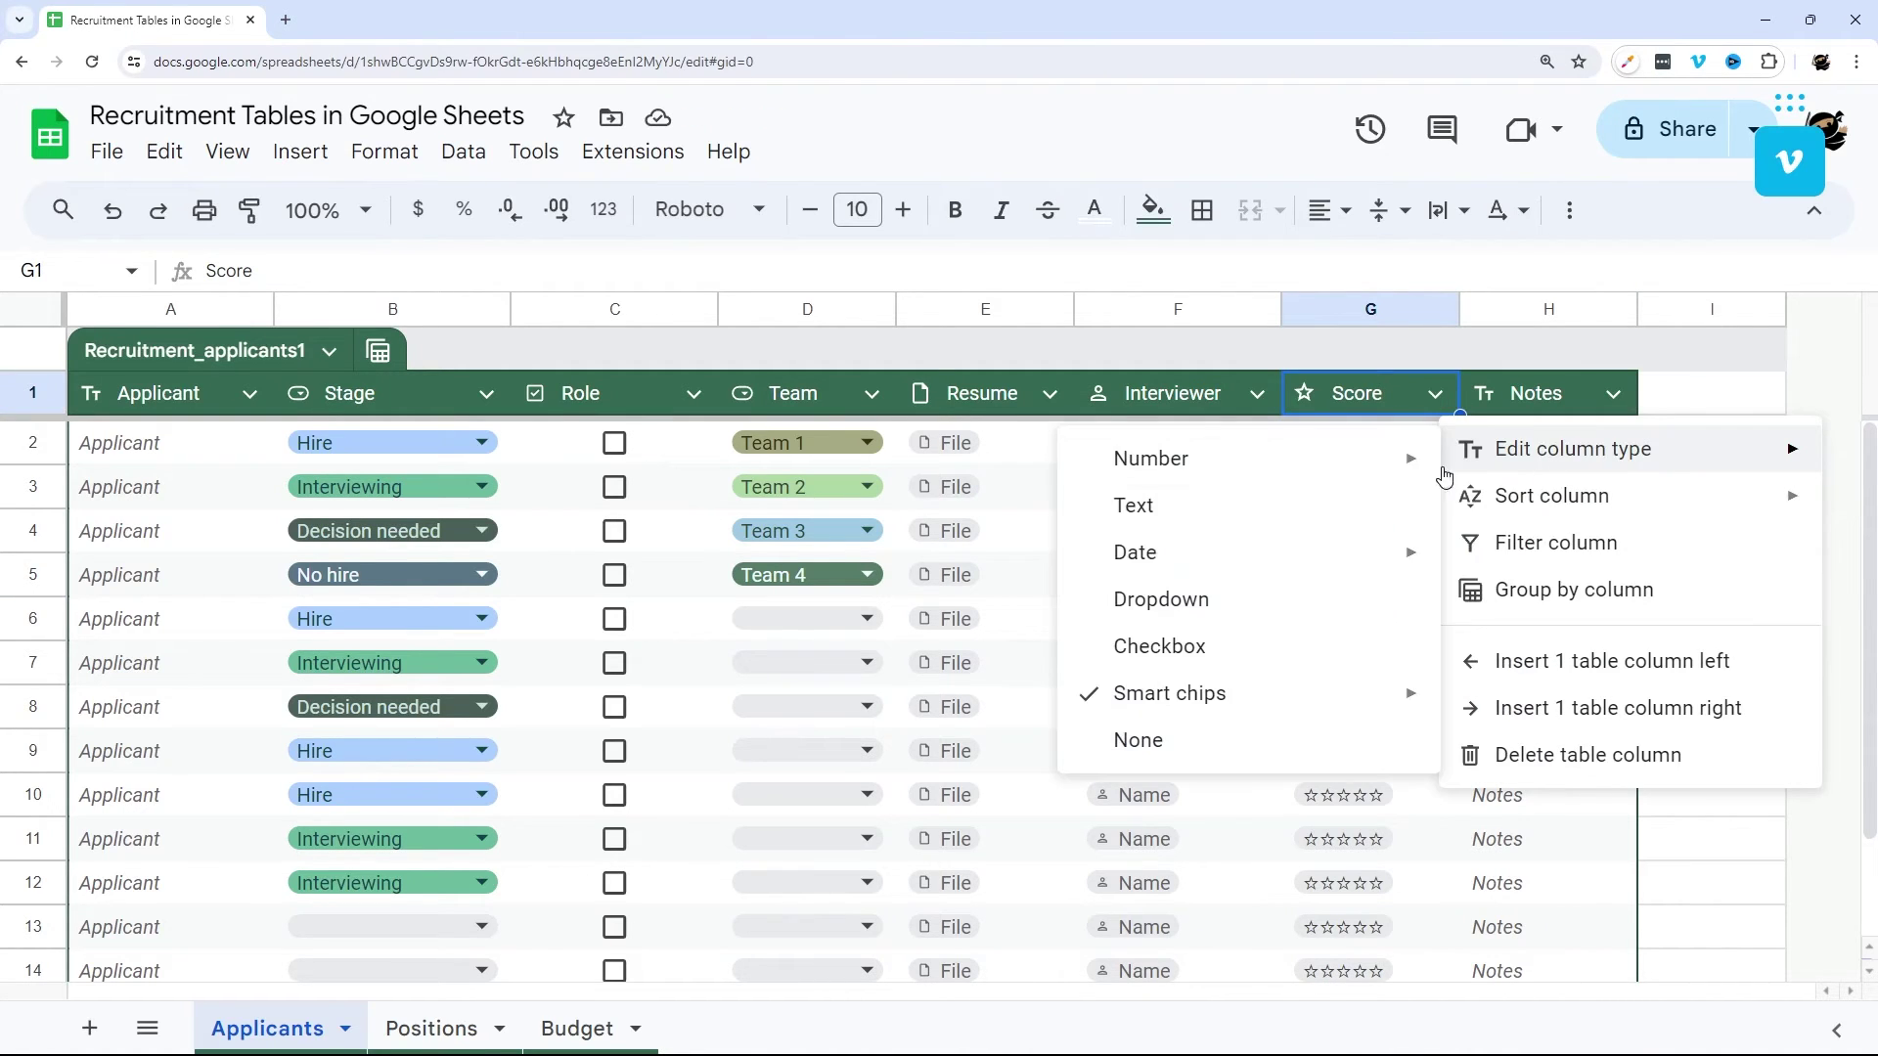
mouse_move(1135, 456)
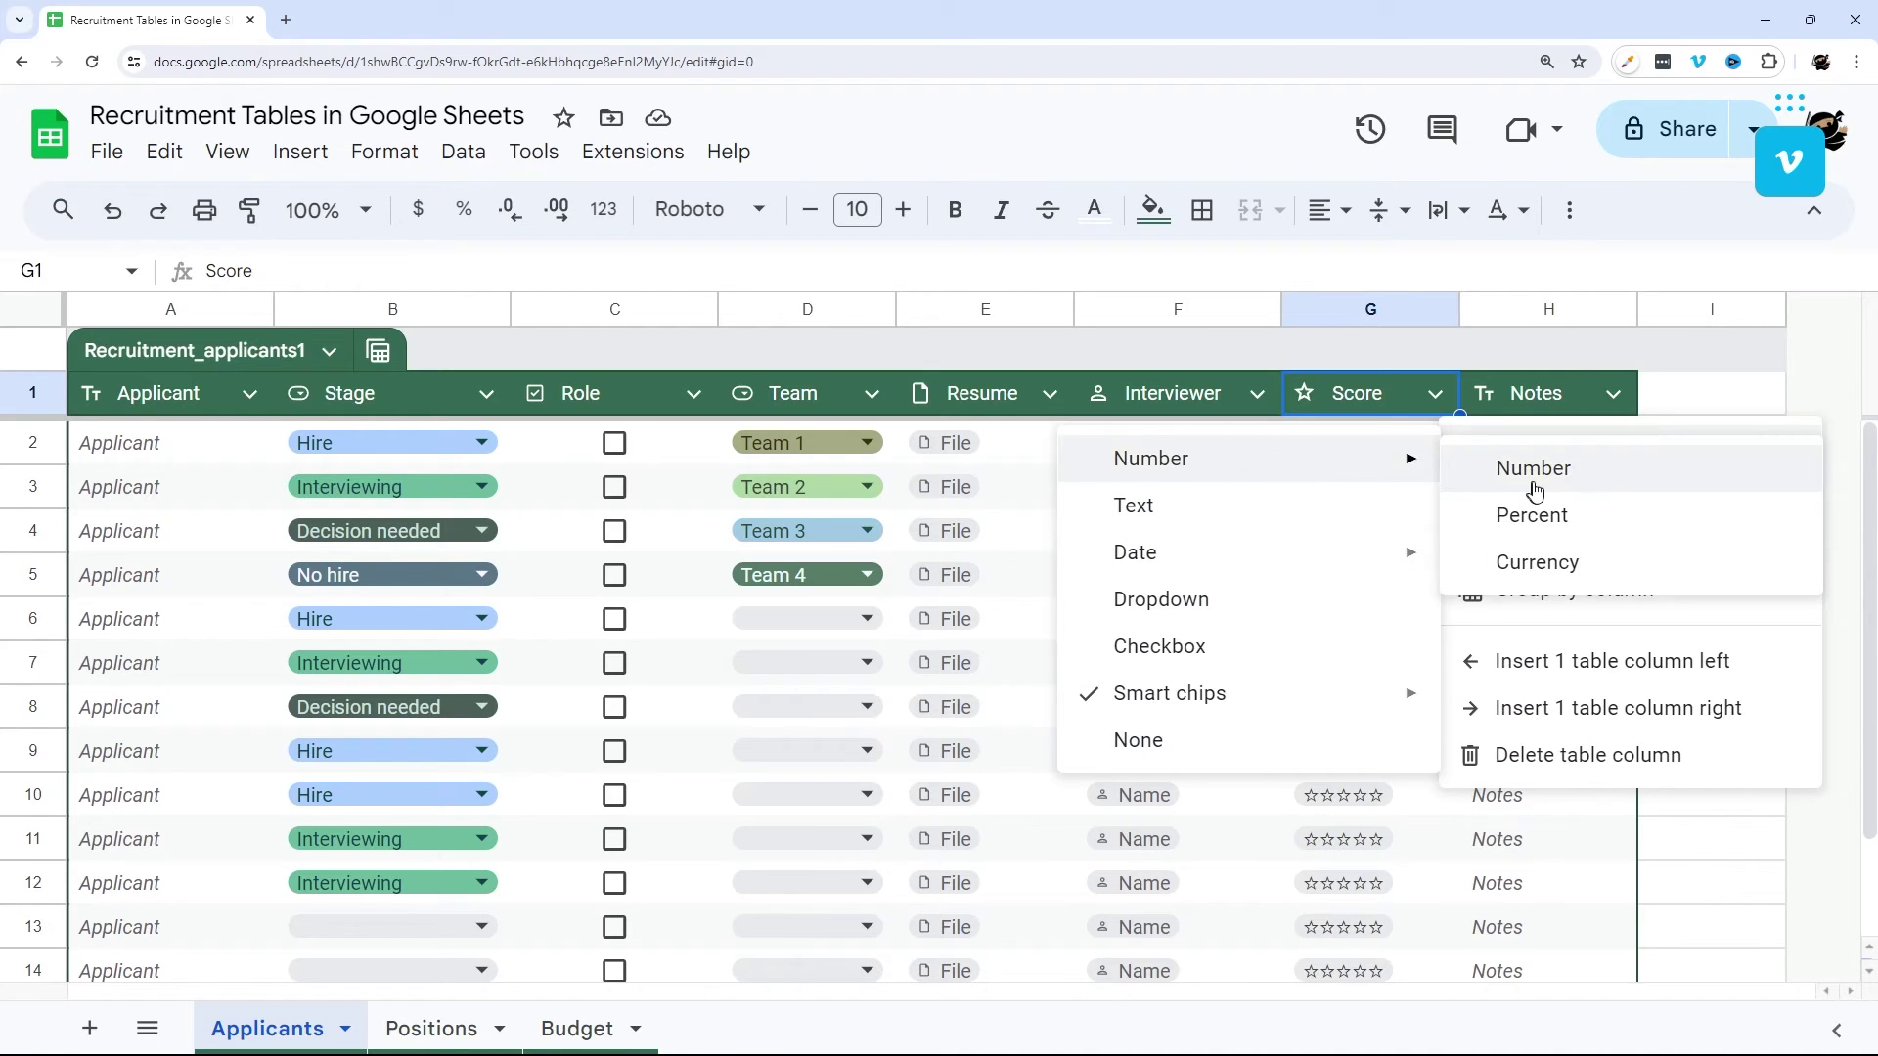
click(1531, 471)
click(1434, 394)
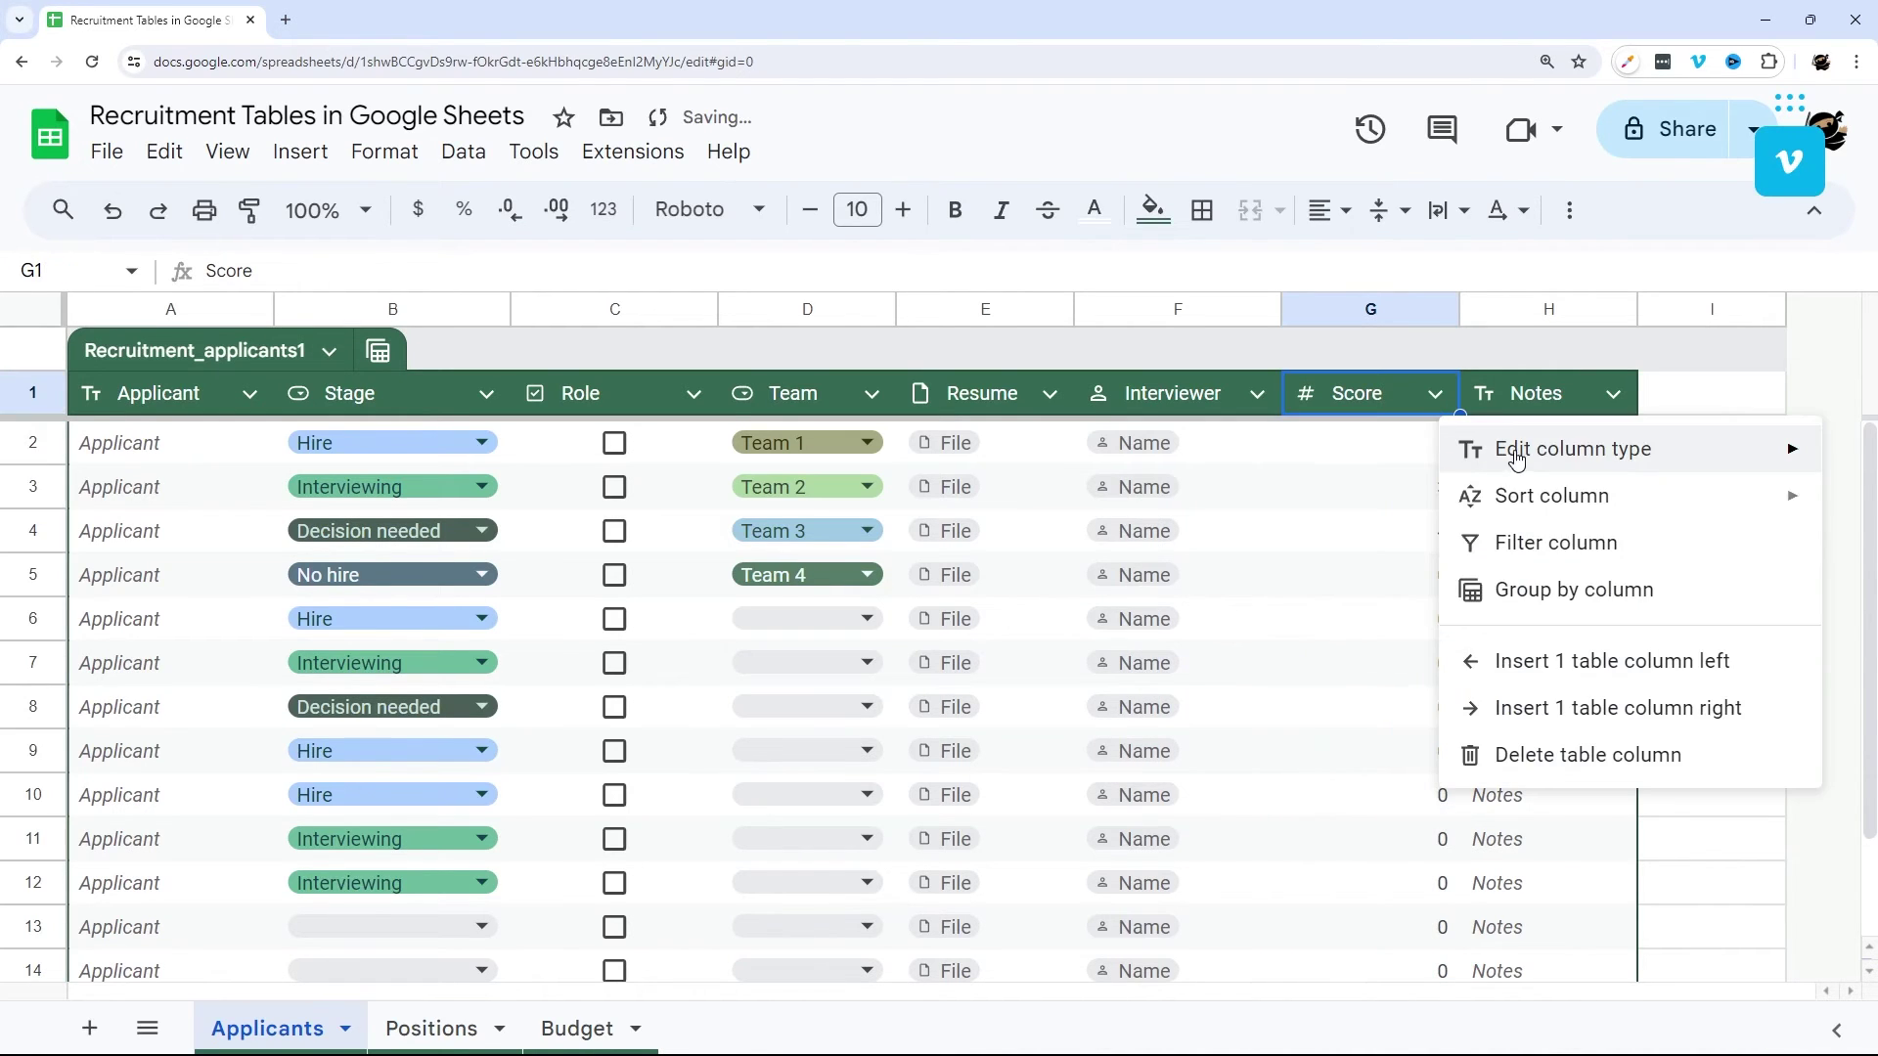
mouse_move(1511, 449)
mouse_move(1271, 692)
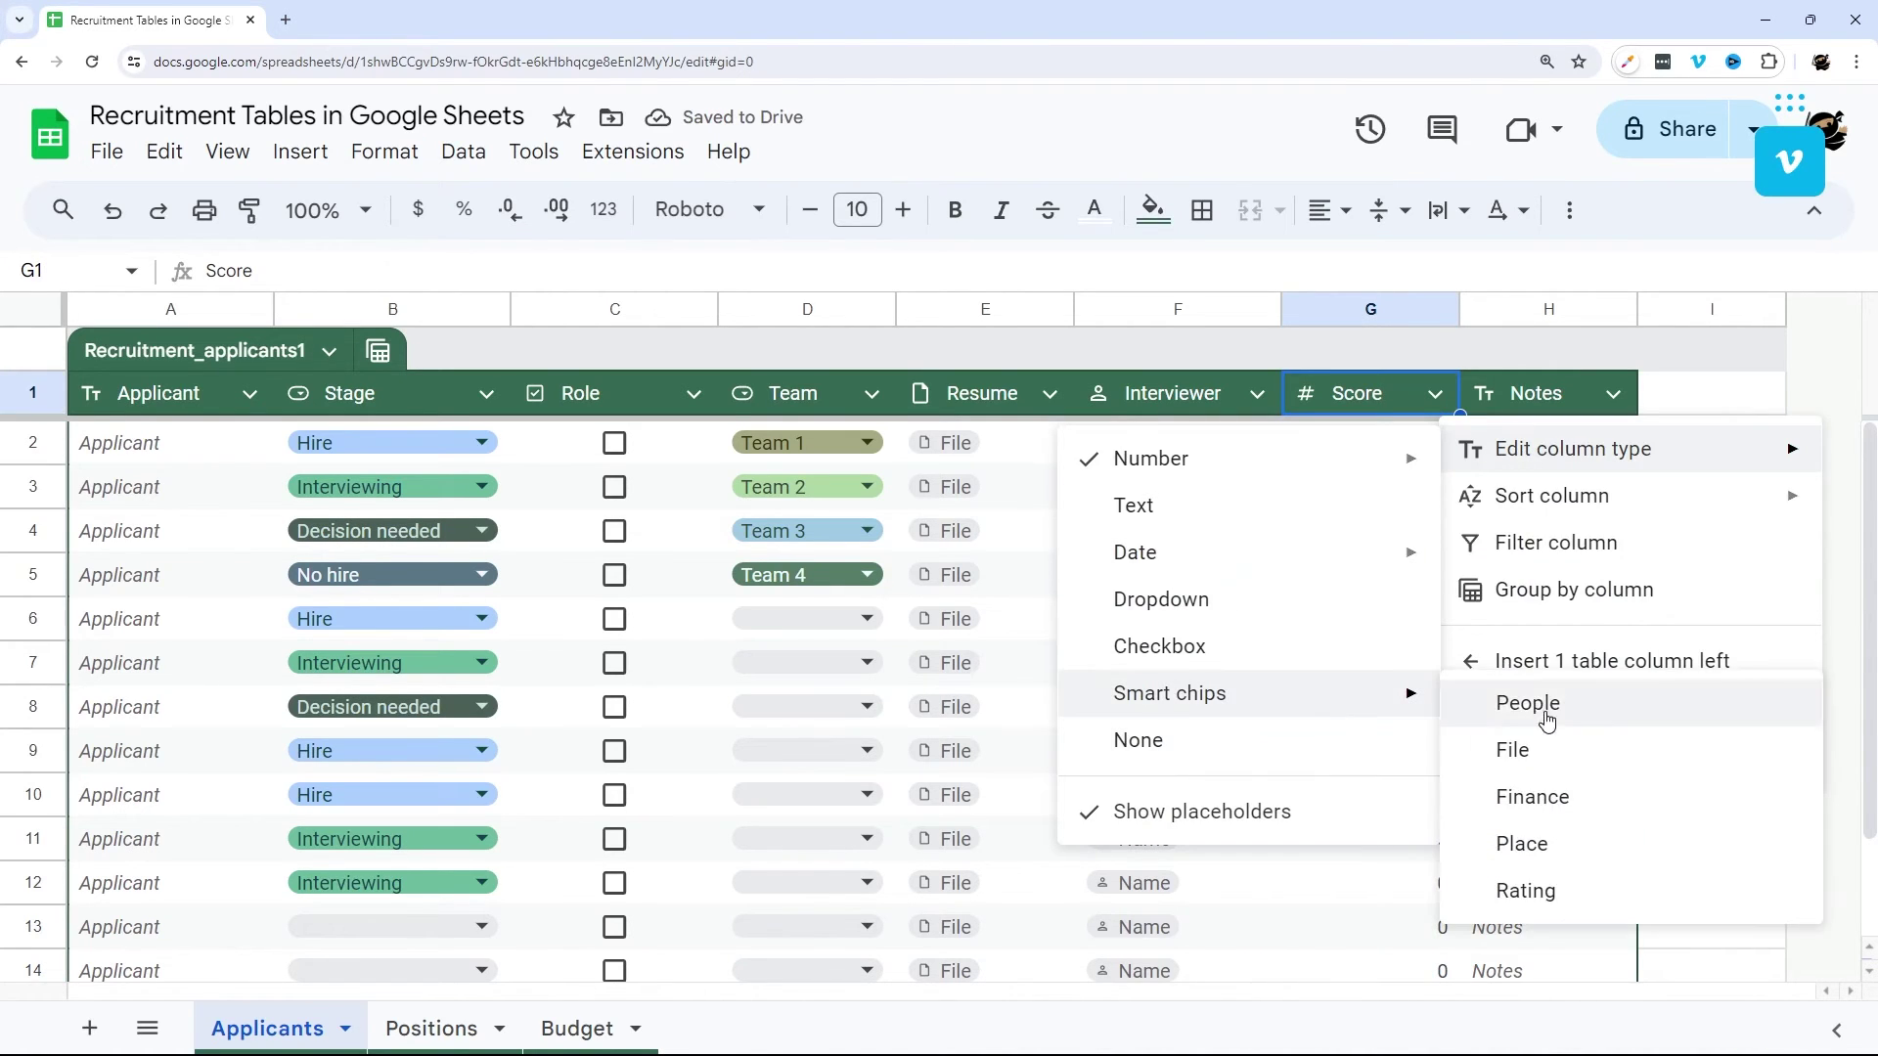
click(1528, 890)
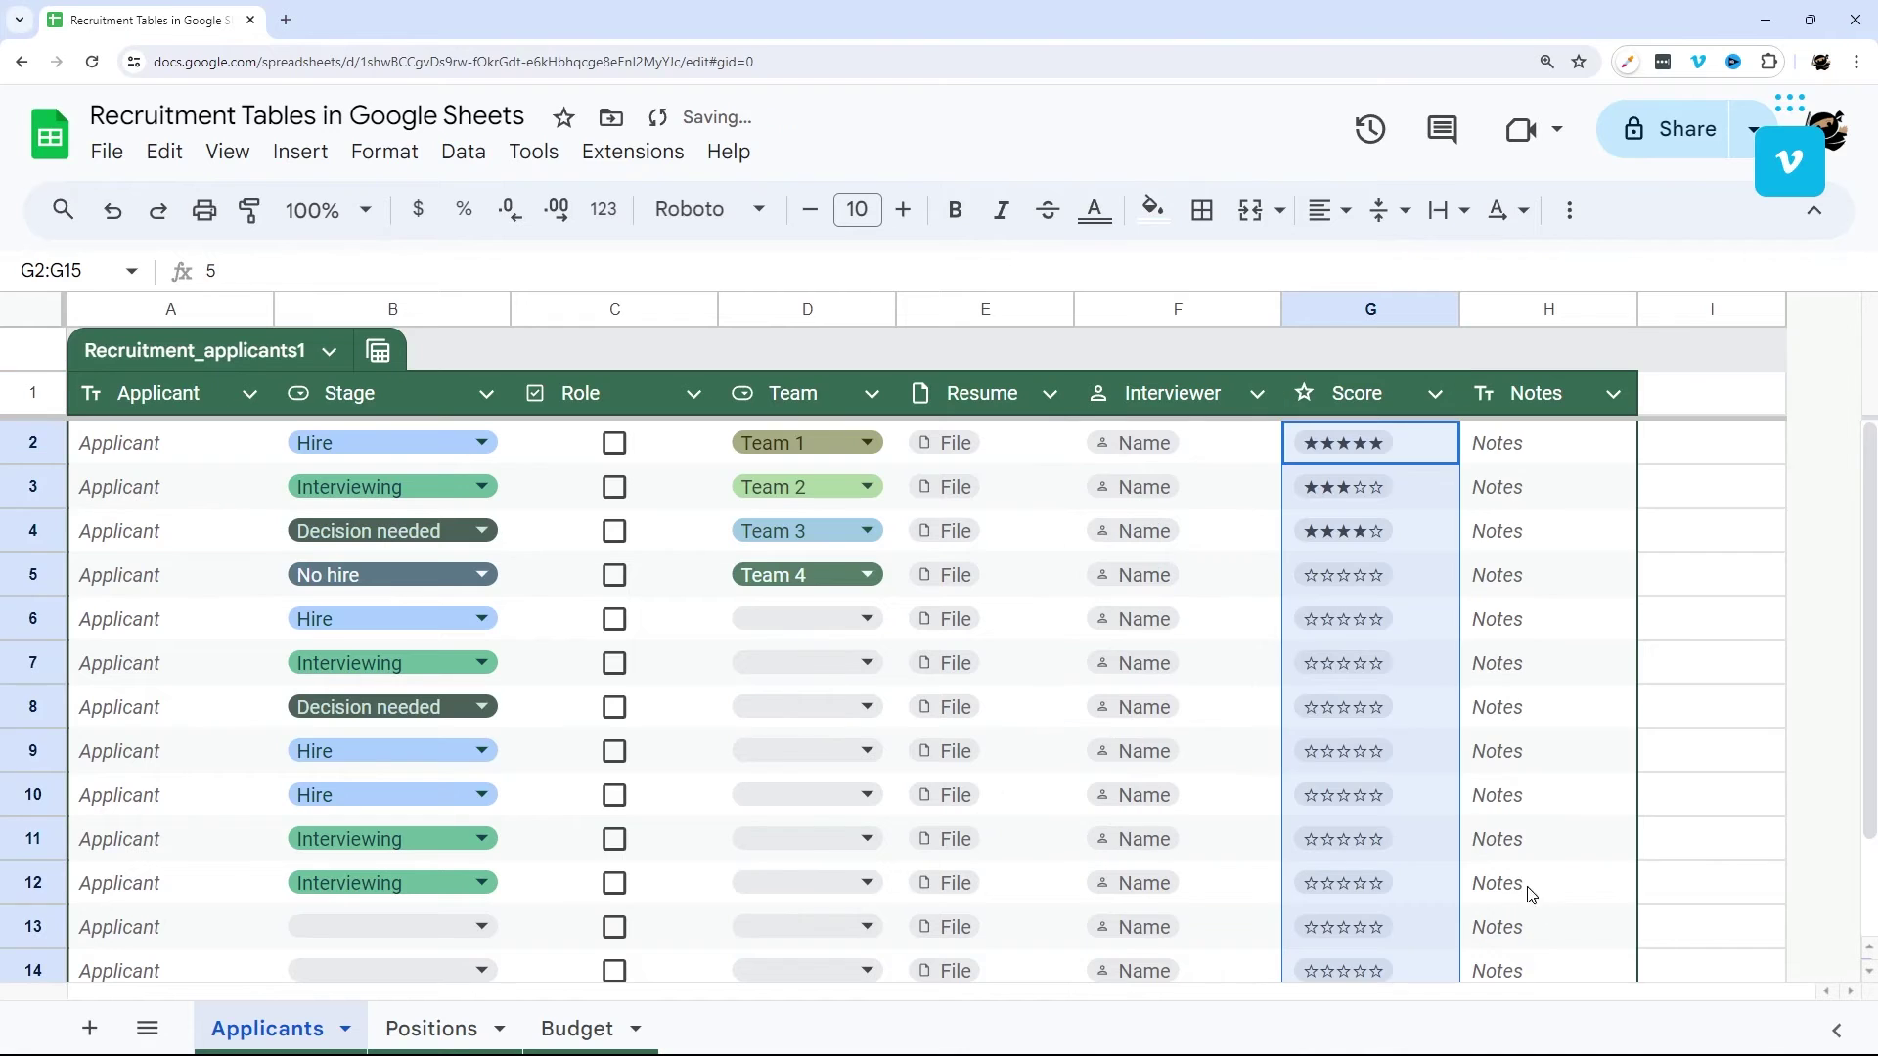
Remove the checkbox type from Role and clear the FALSE values in C2–C15.
click(693, 394)
click(1153, 740)
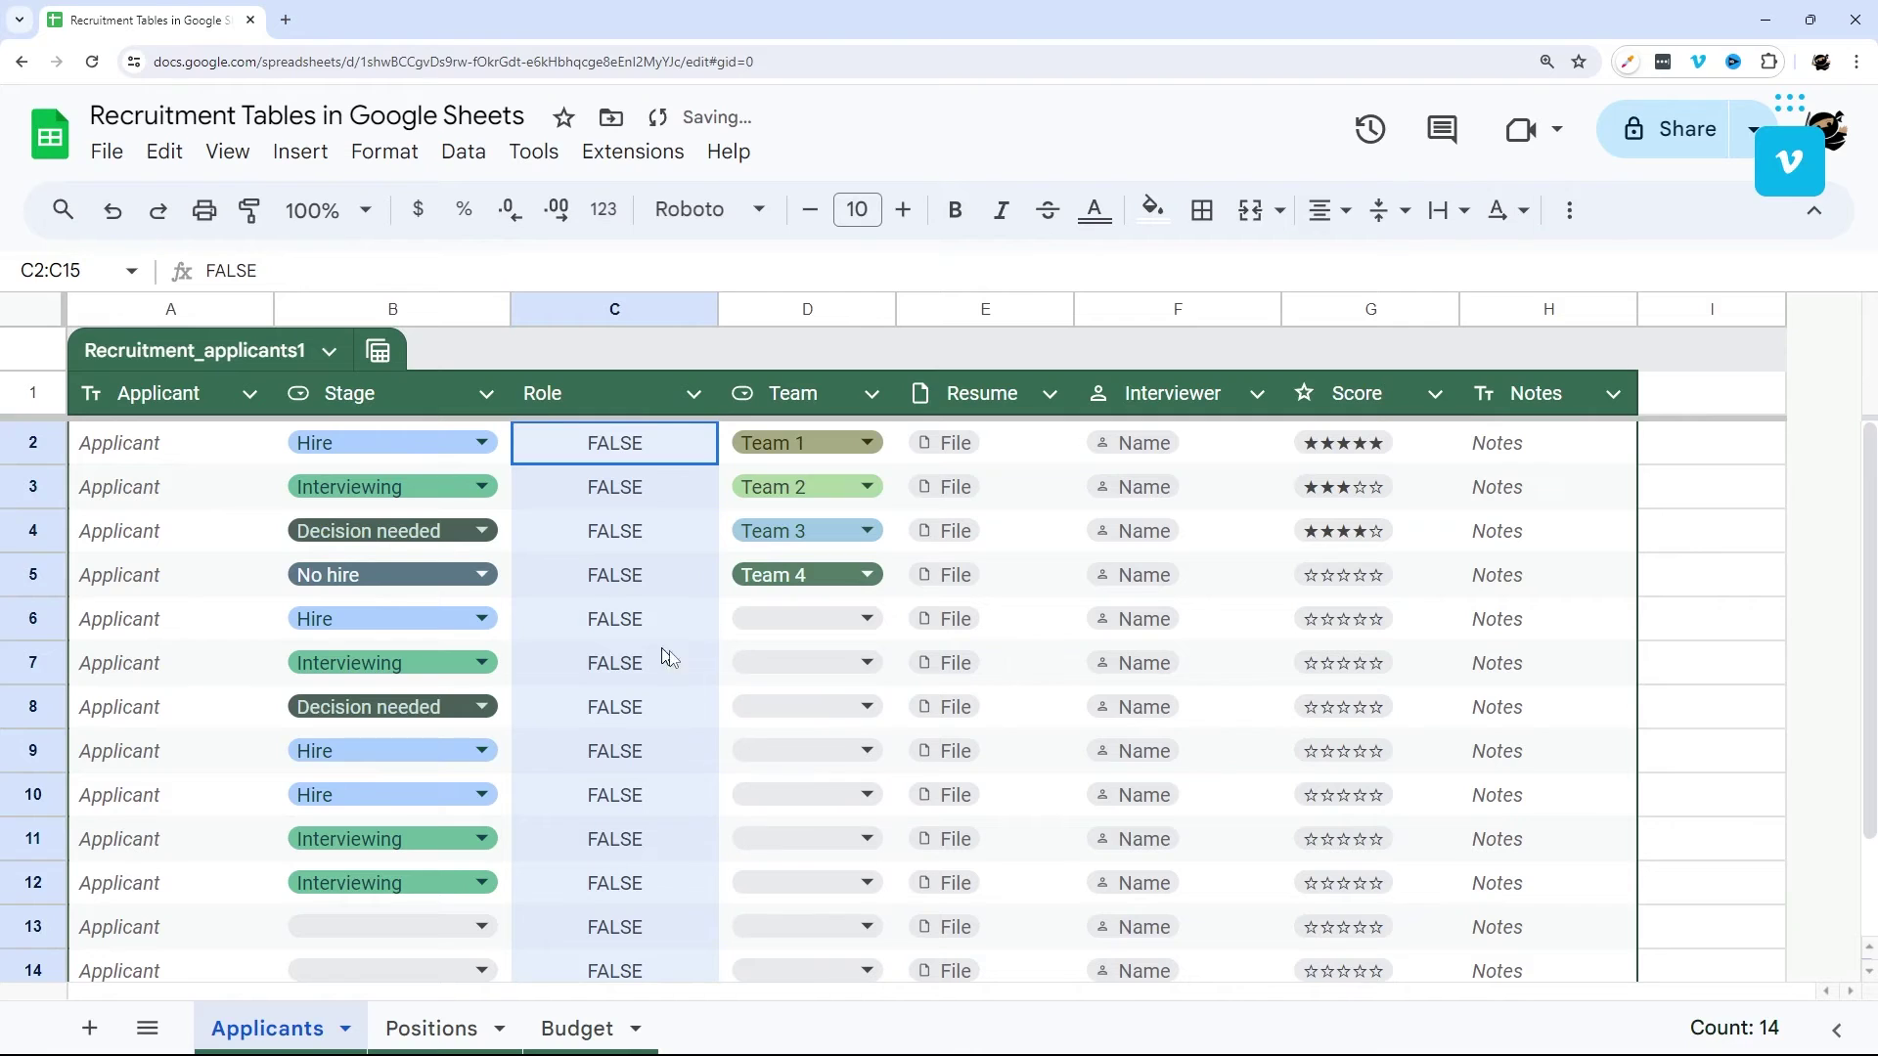
click(607, 471)
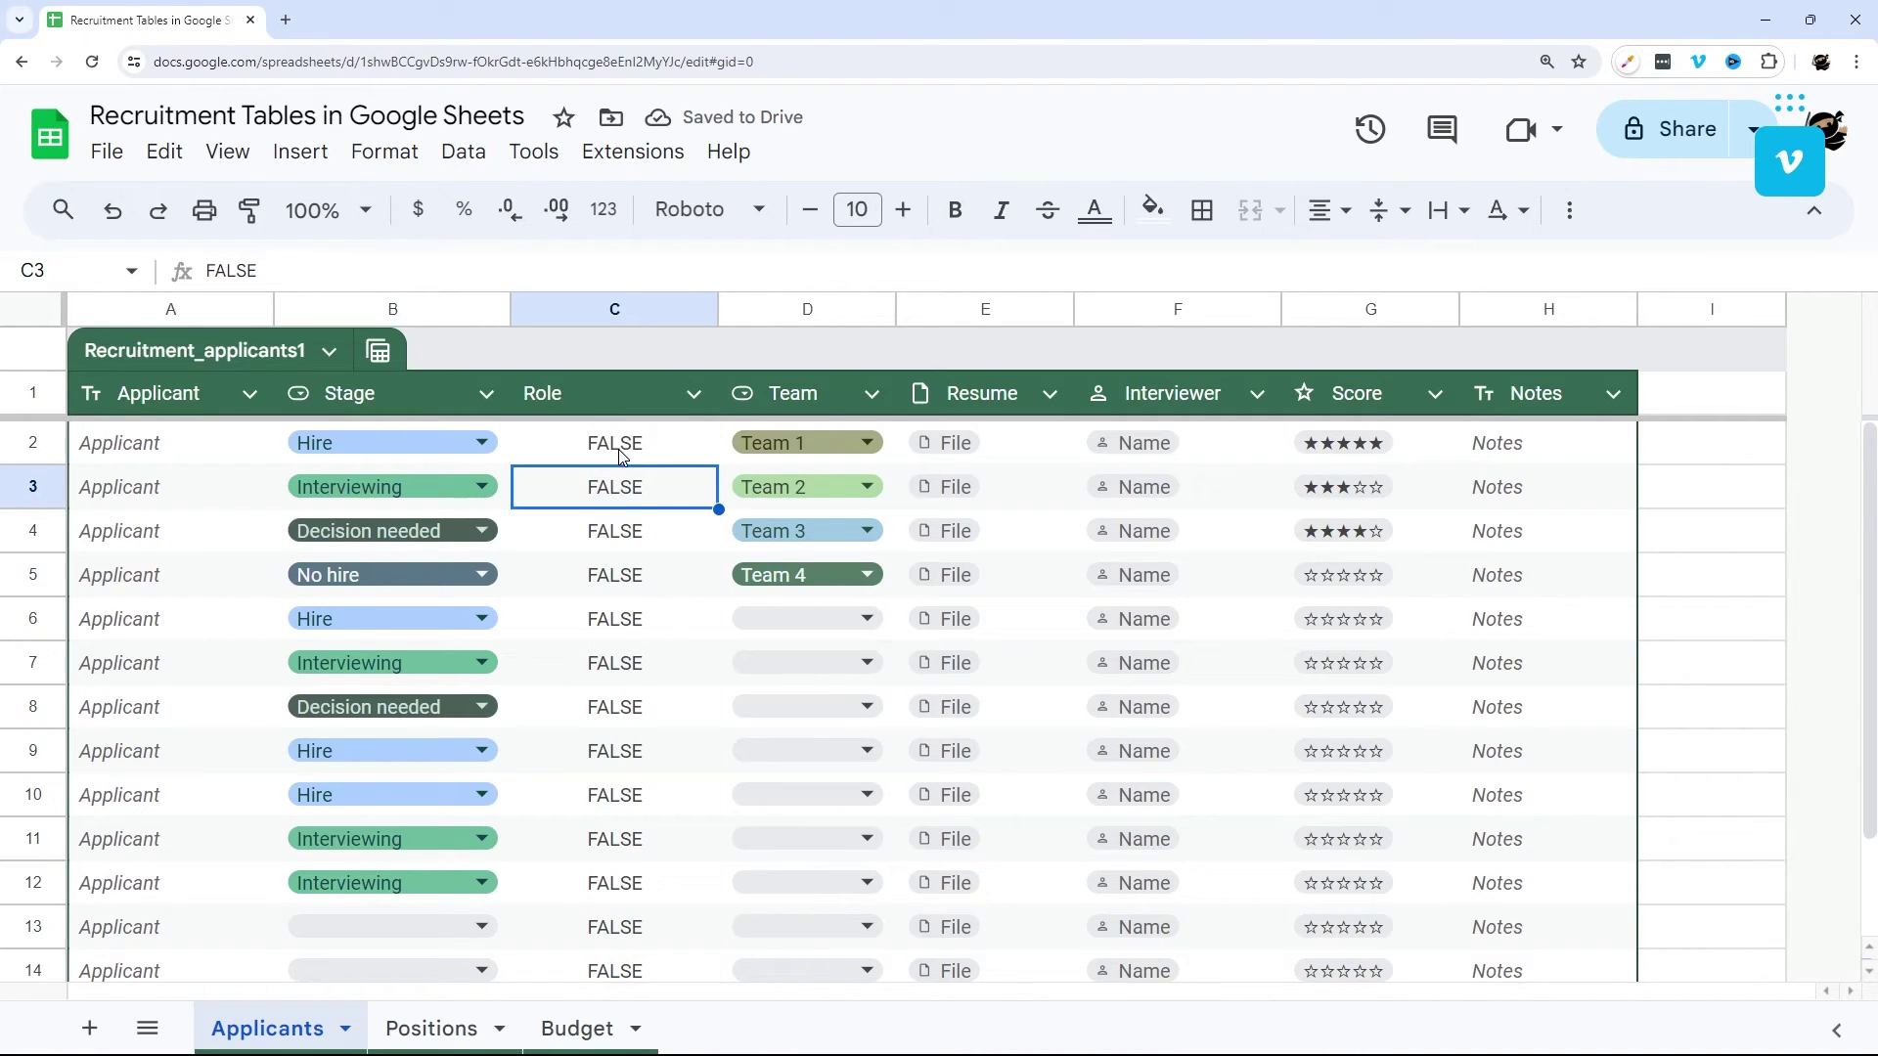
drag(610, 445, 643, 881)
key(F11)
key(Delete)
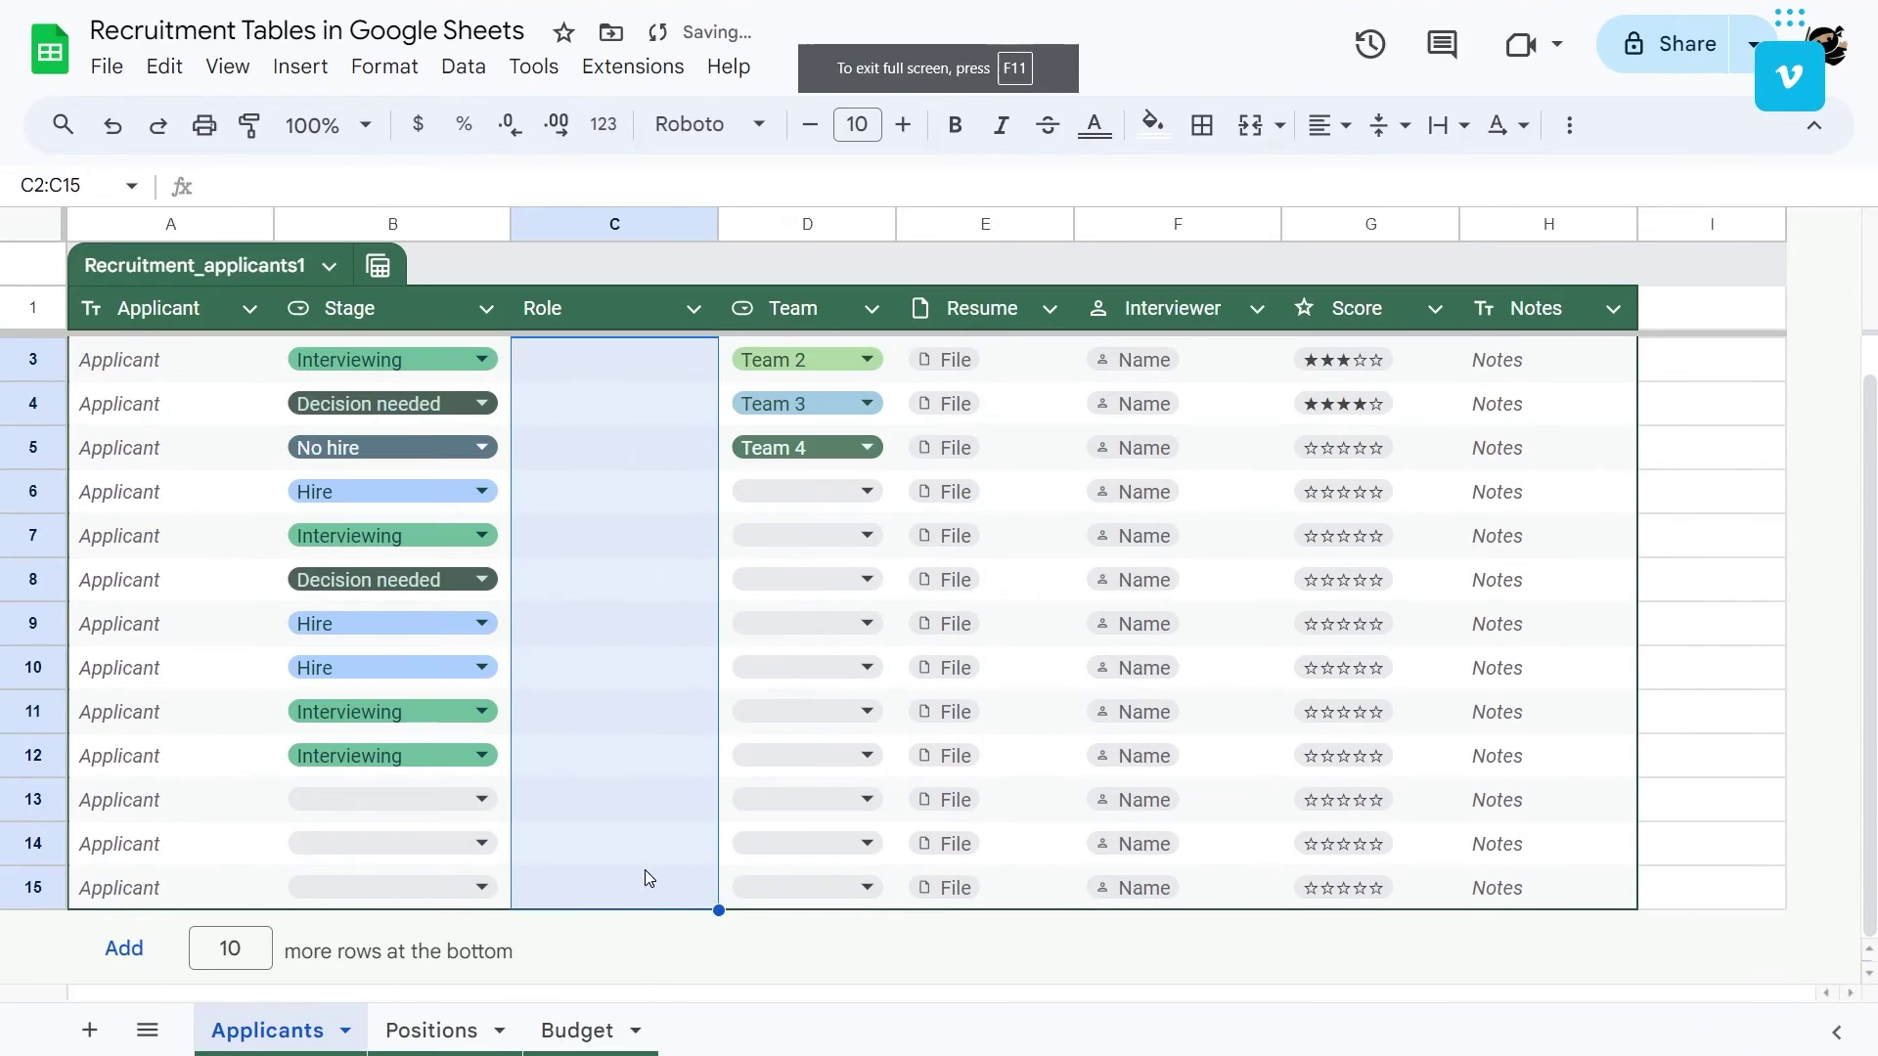
scroll(616, 547, up, 1)
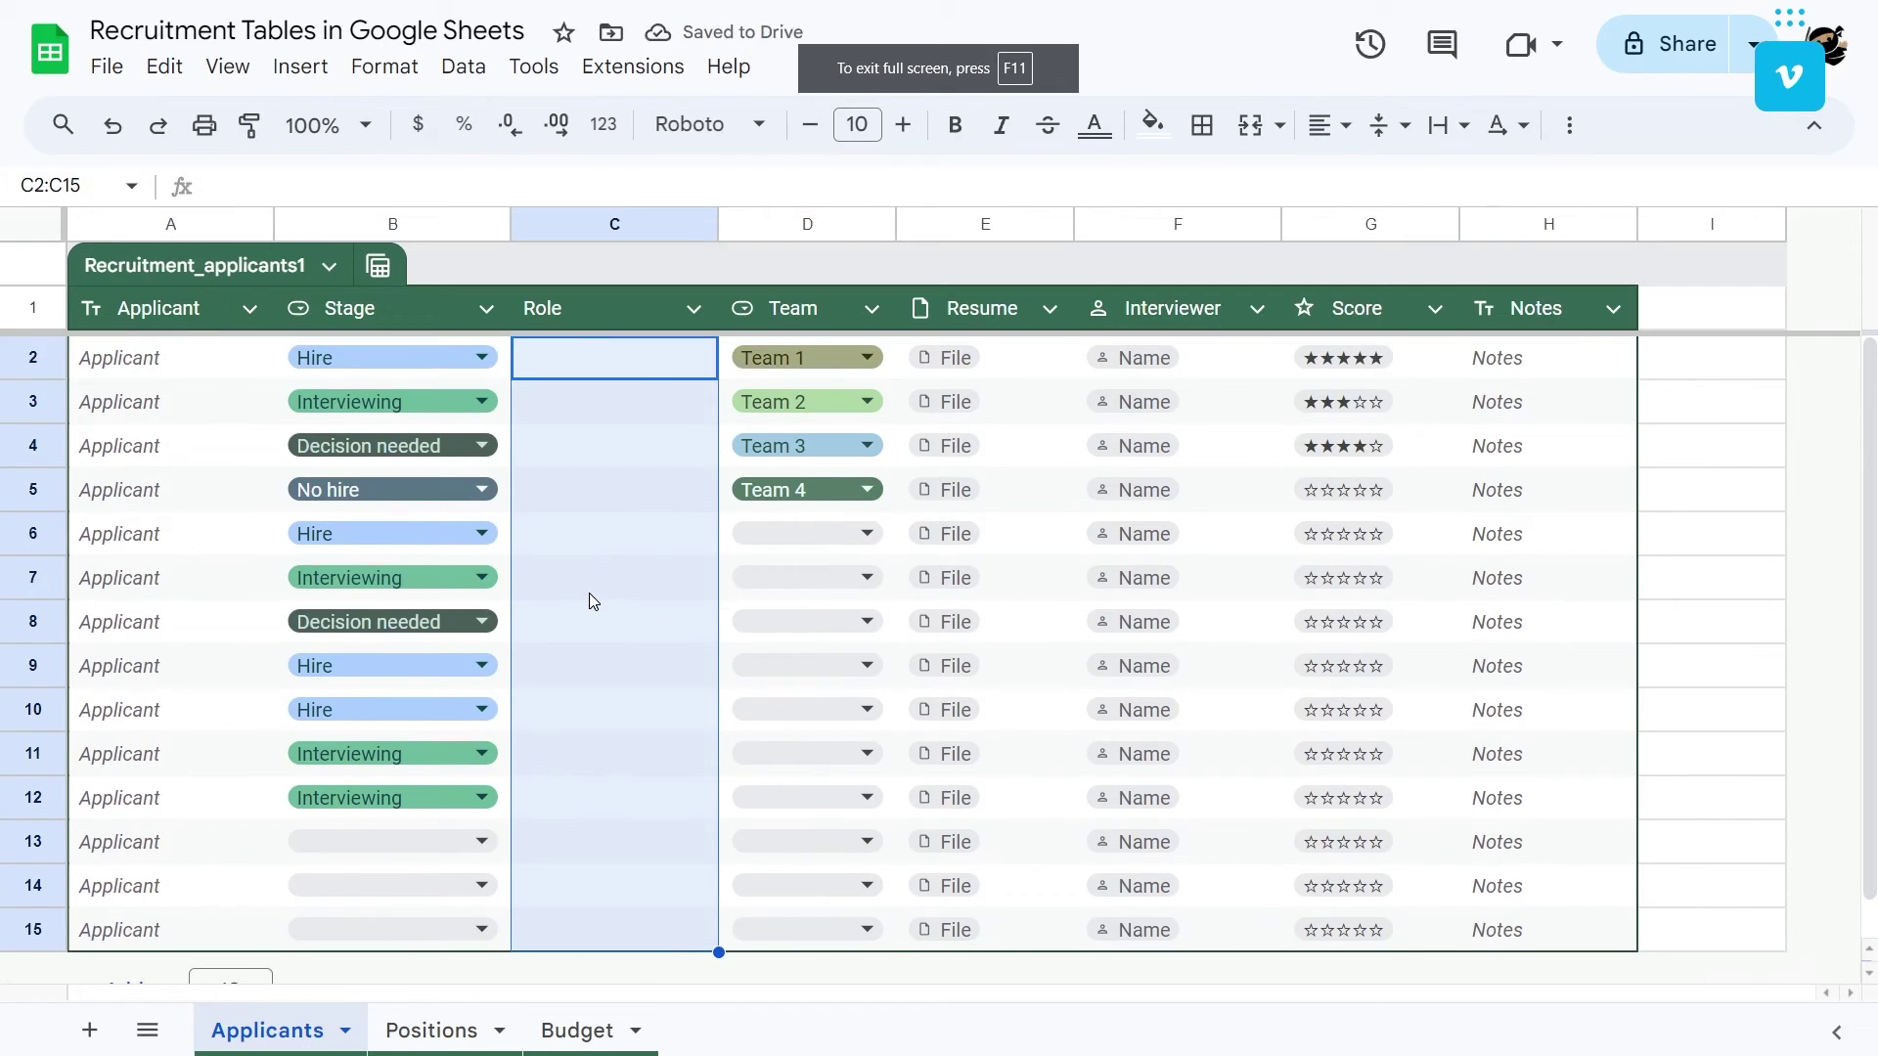
key(F11)
Set the Role column's type to Text.
click(572, 484)
click(687, 393)
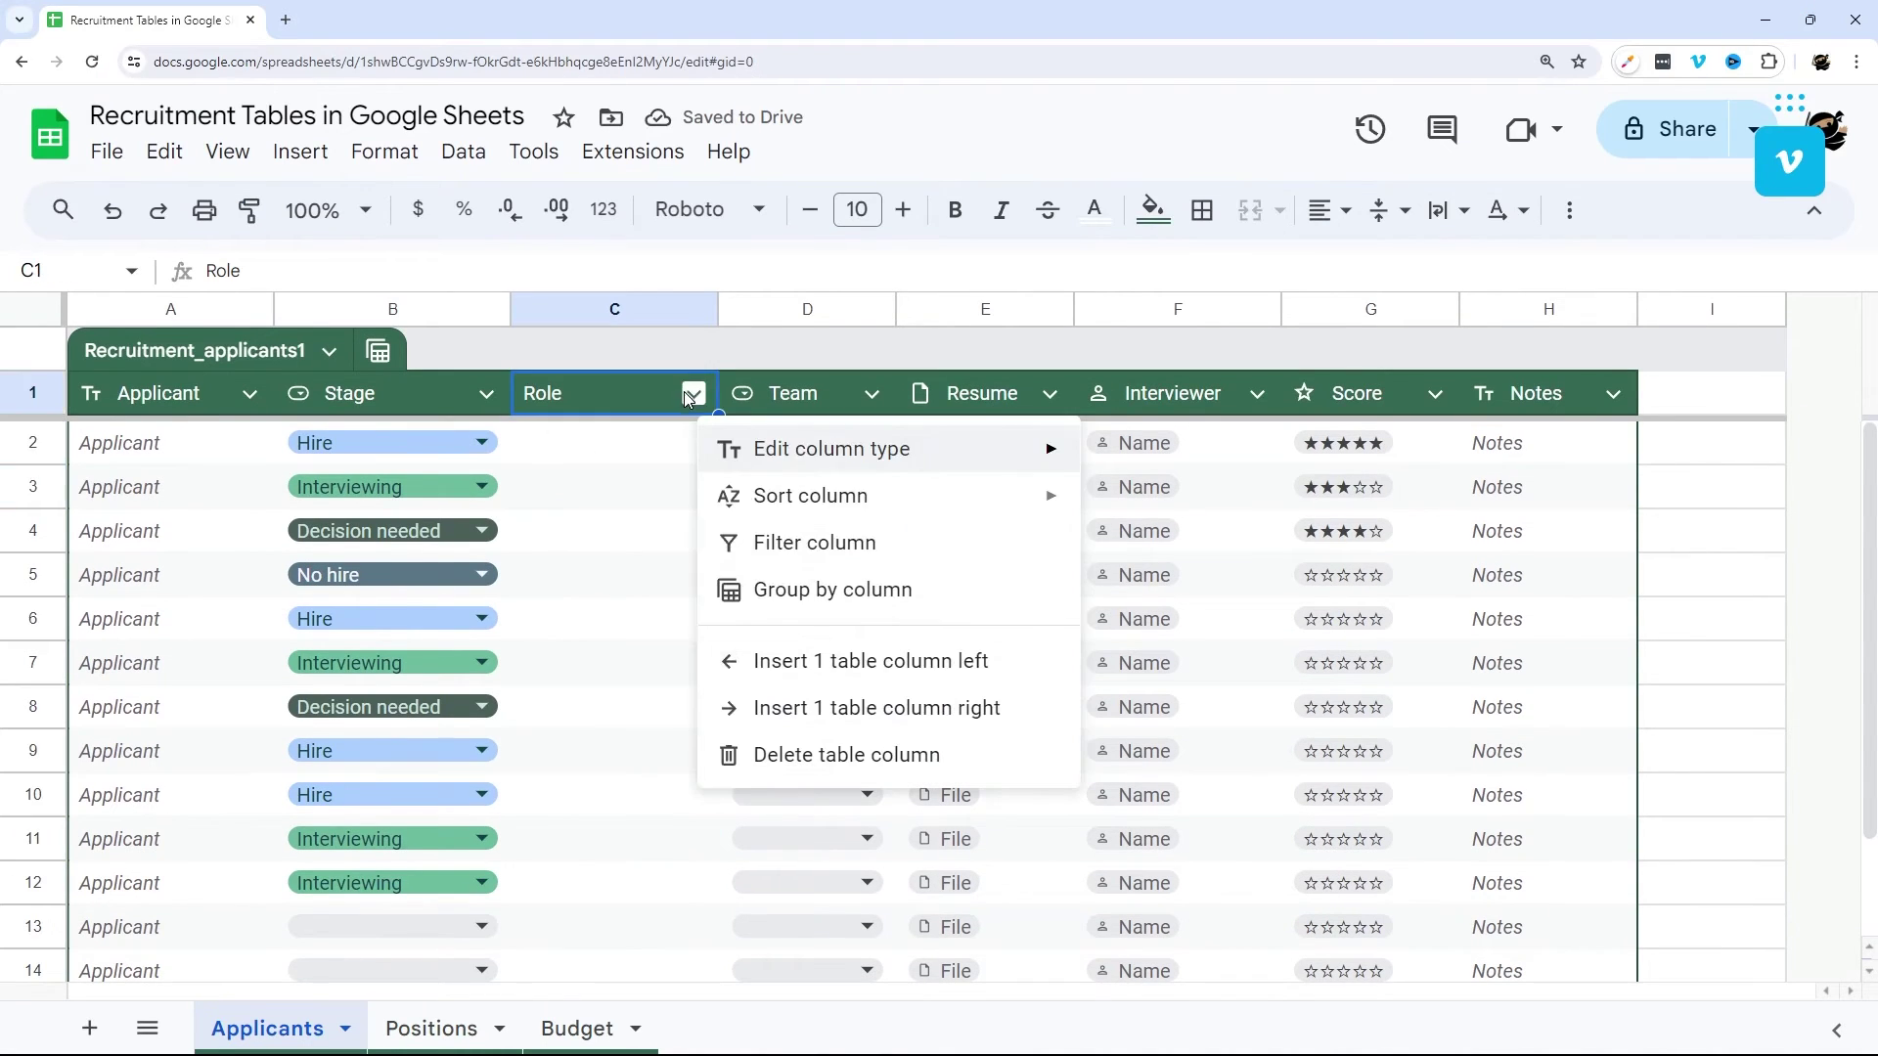
mouse_move(817, 451)
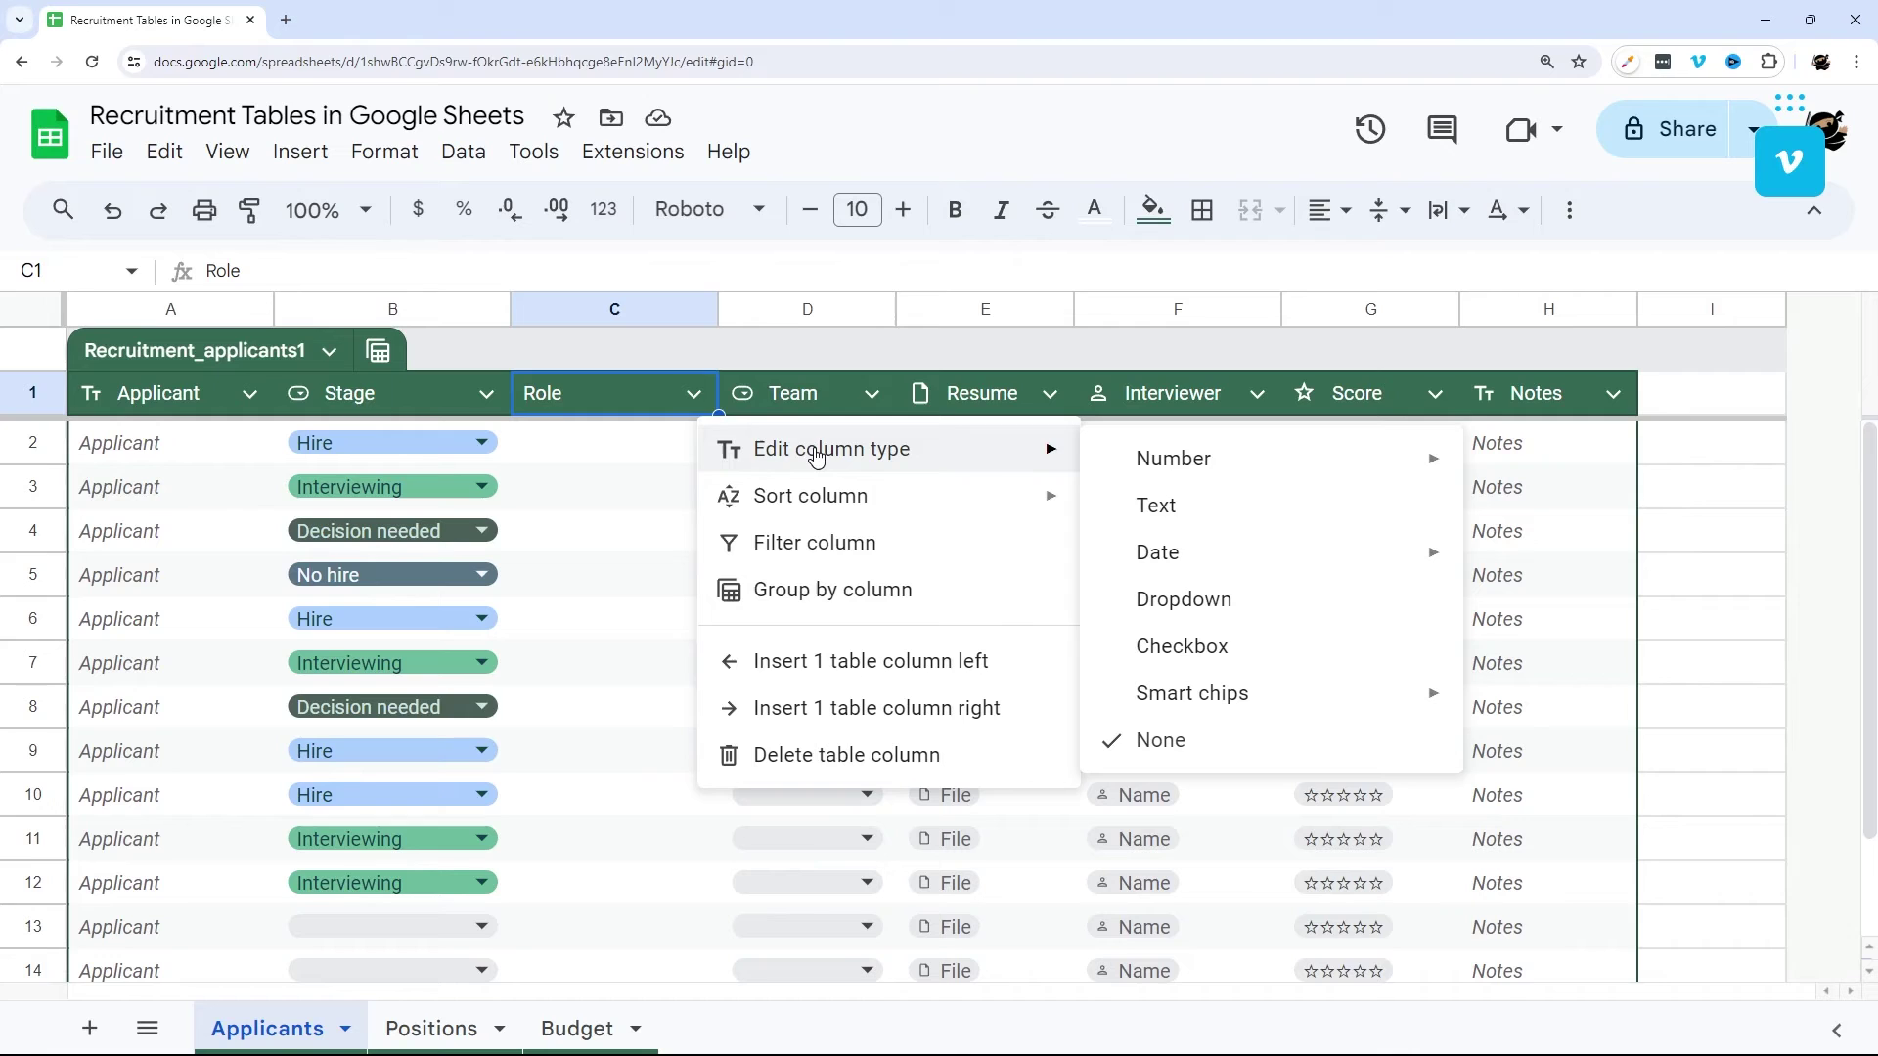
click(1164, 509)
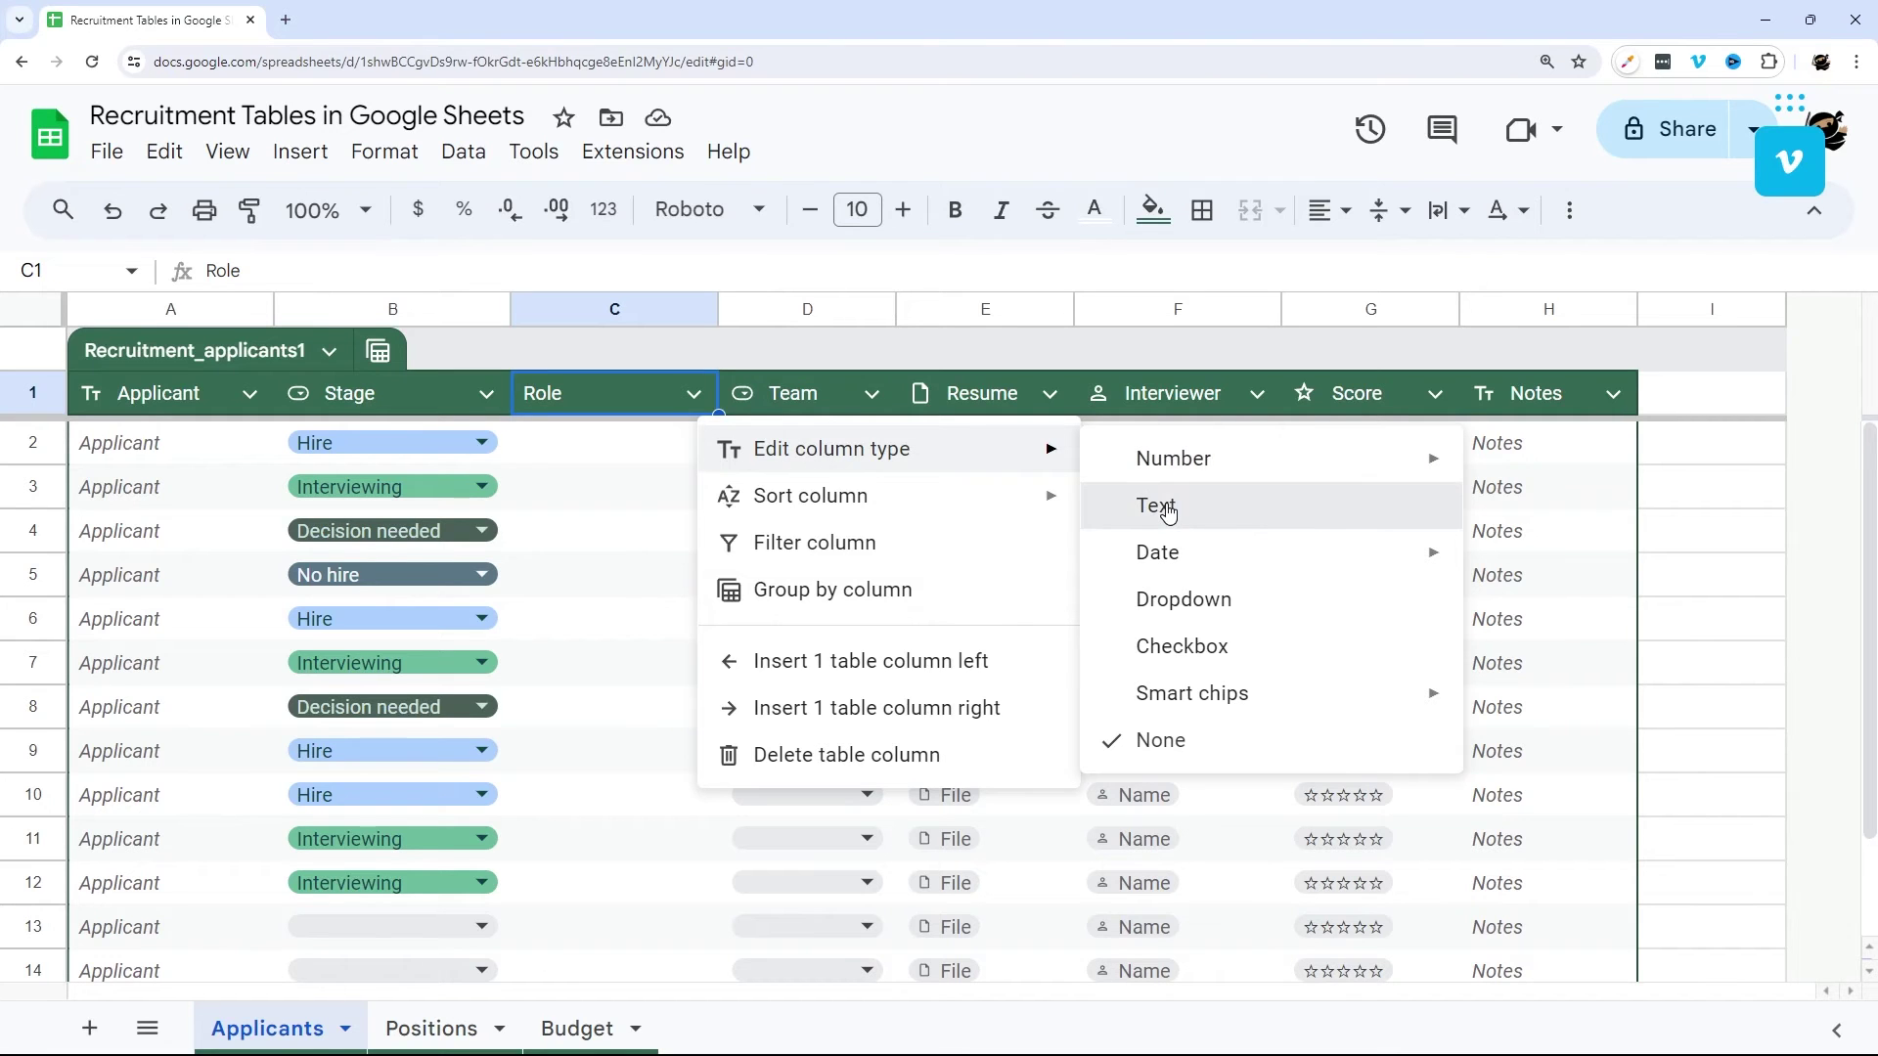
click(693, 393)
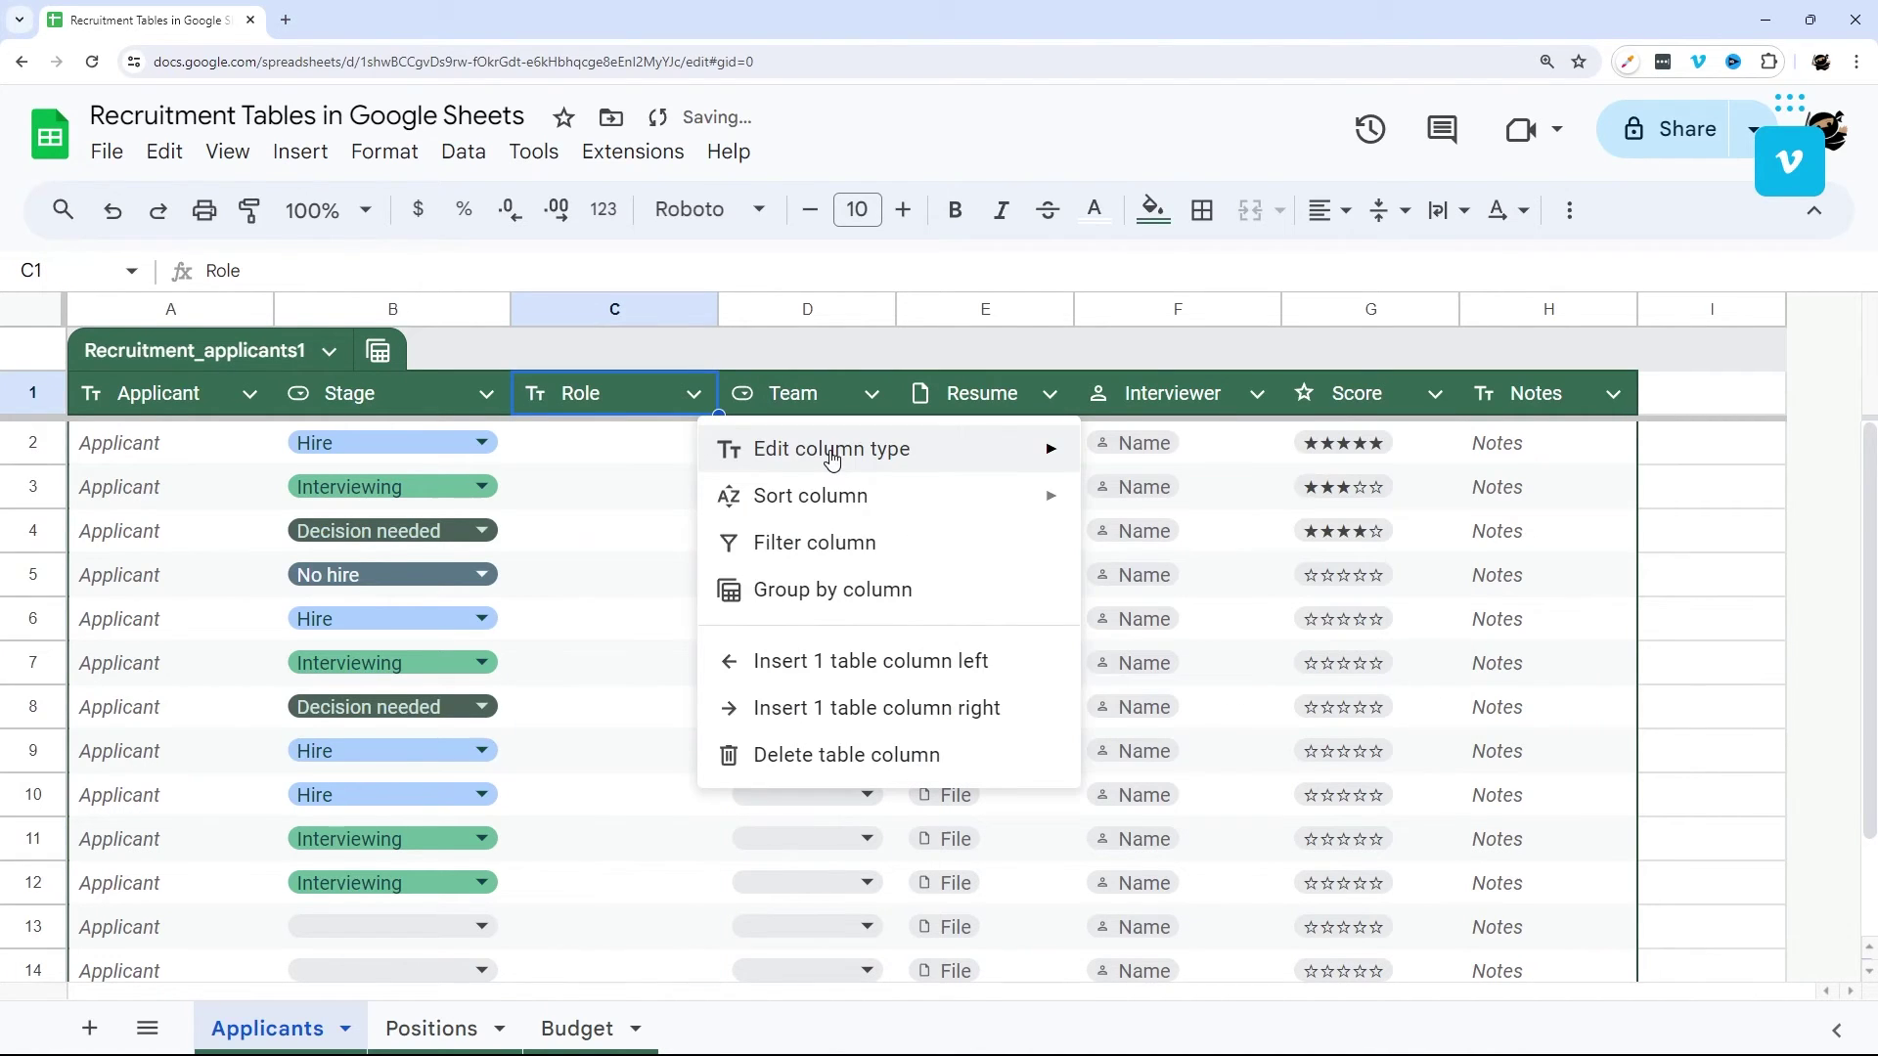
Show Role placeholders, and toggle the Resume column's File placeholders off and back on.
mouse_move(822, 452)
click(1227, 808)
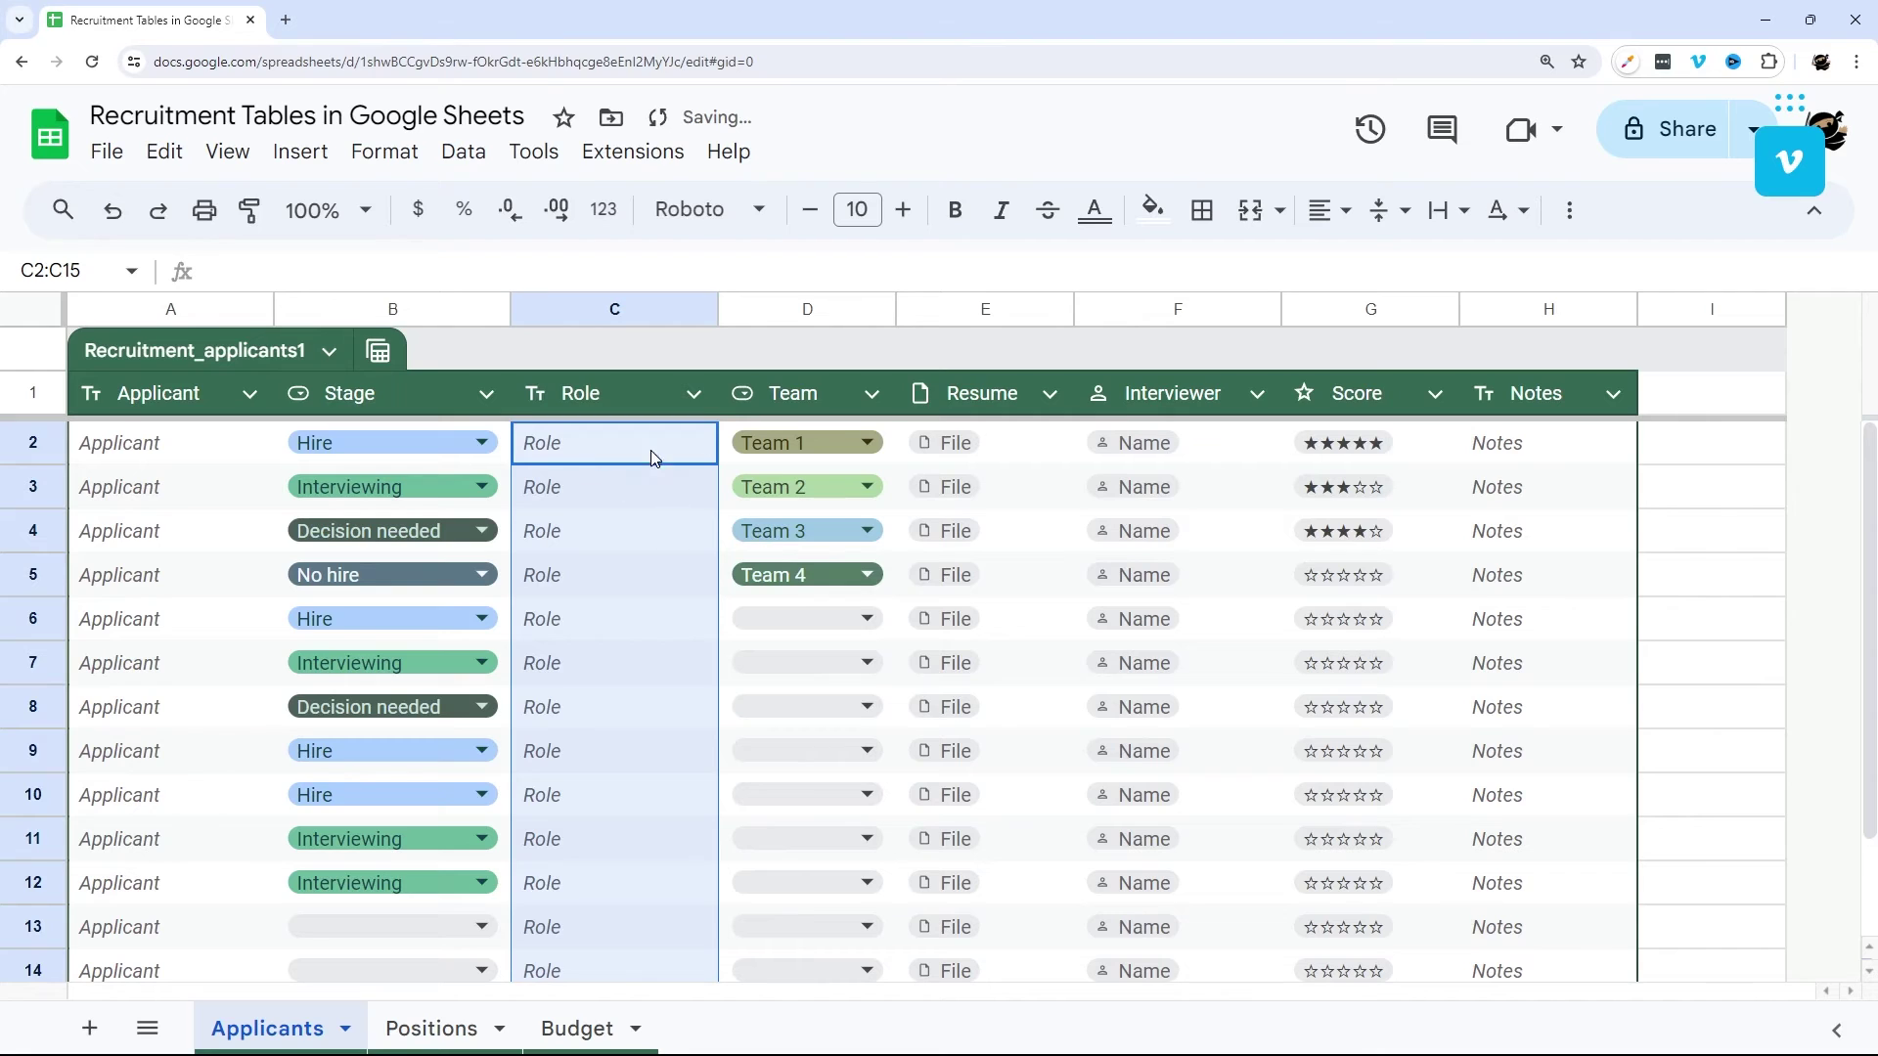
drag(954, 443, 988, 794)
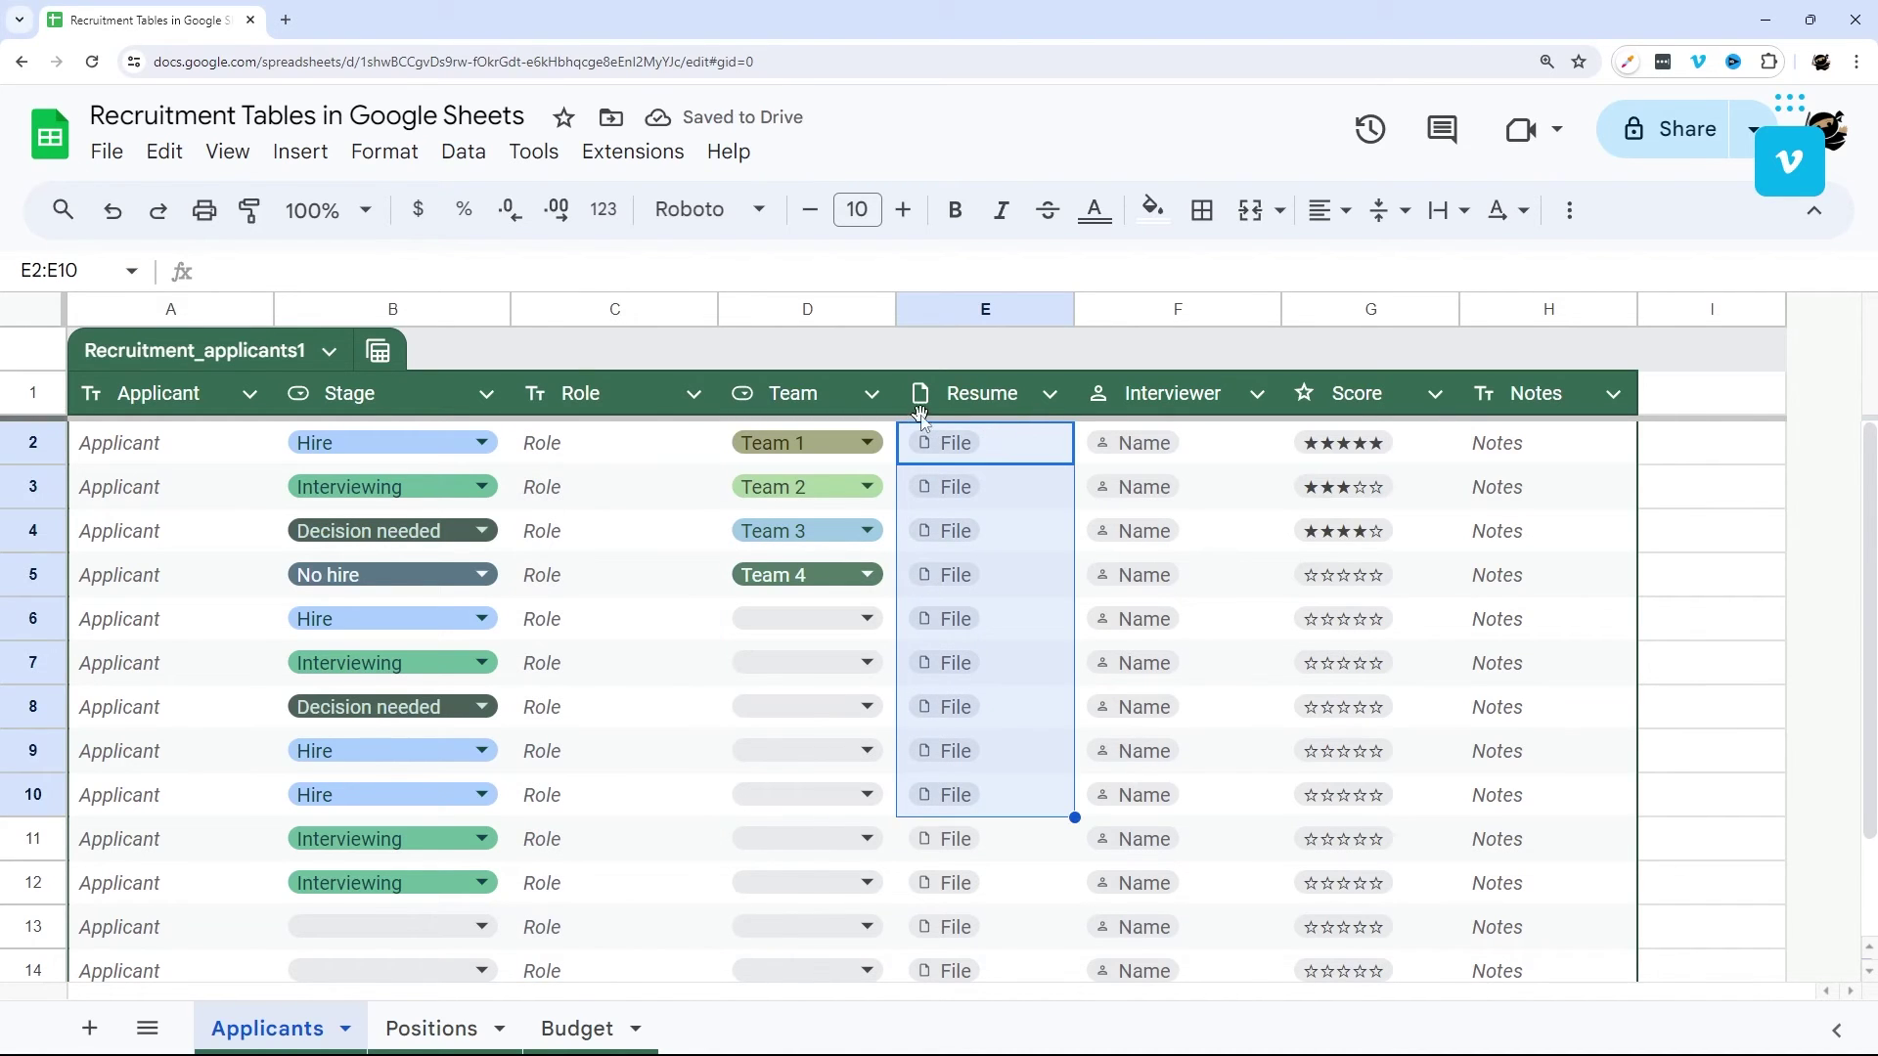
click(1049, 393)
mouse_move(1139, 449)
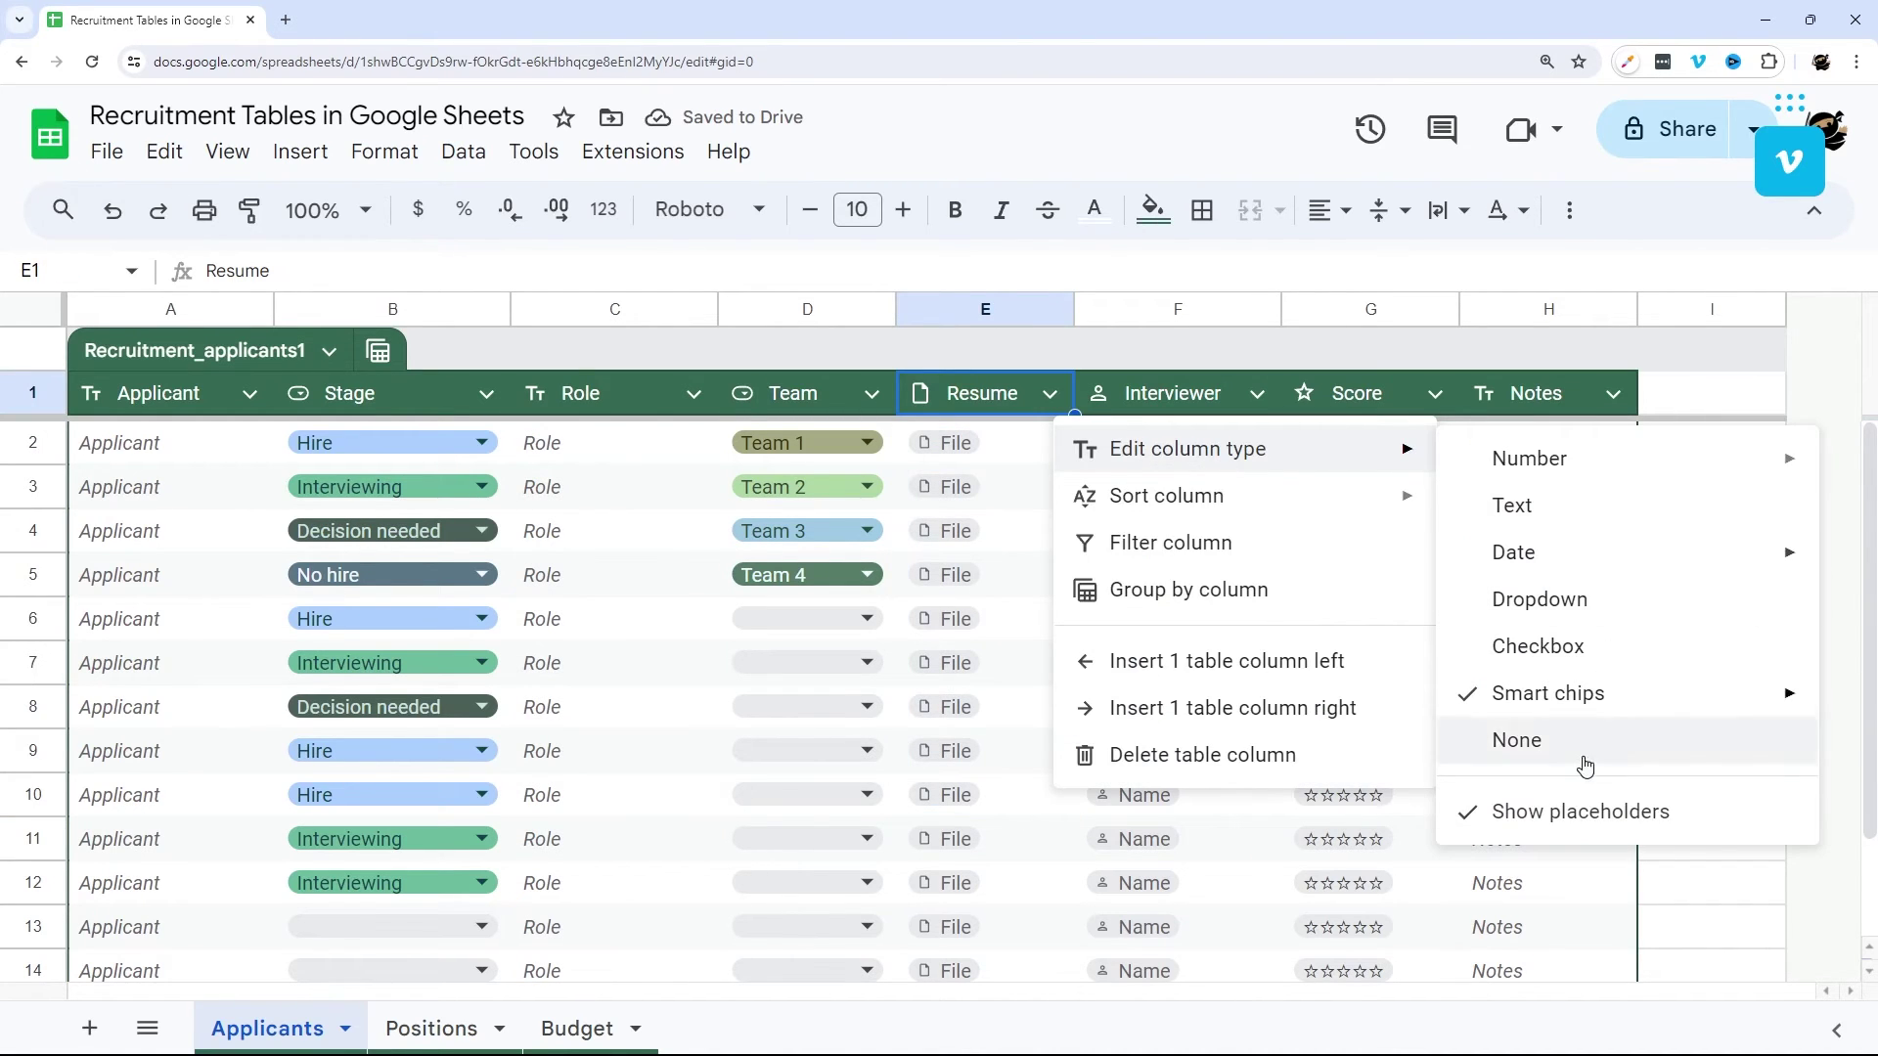
click(1555, 813)
click(1049, 393)
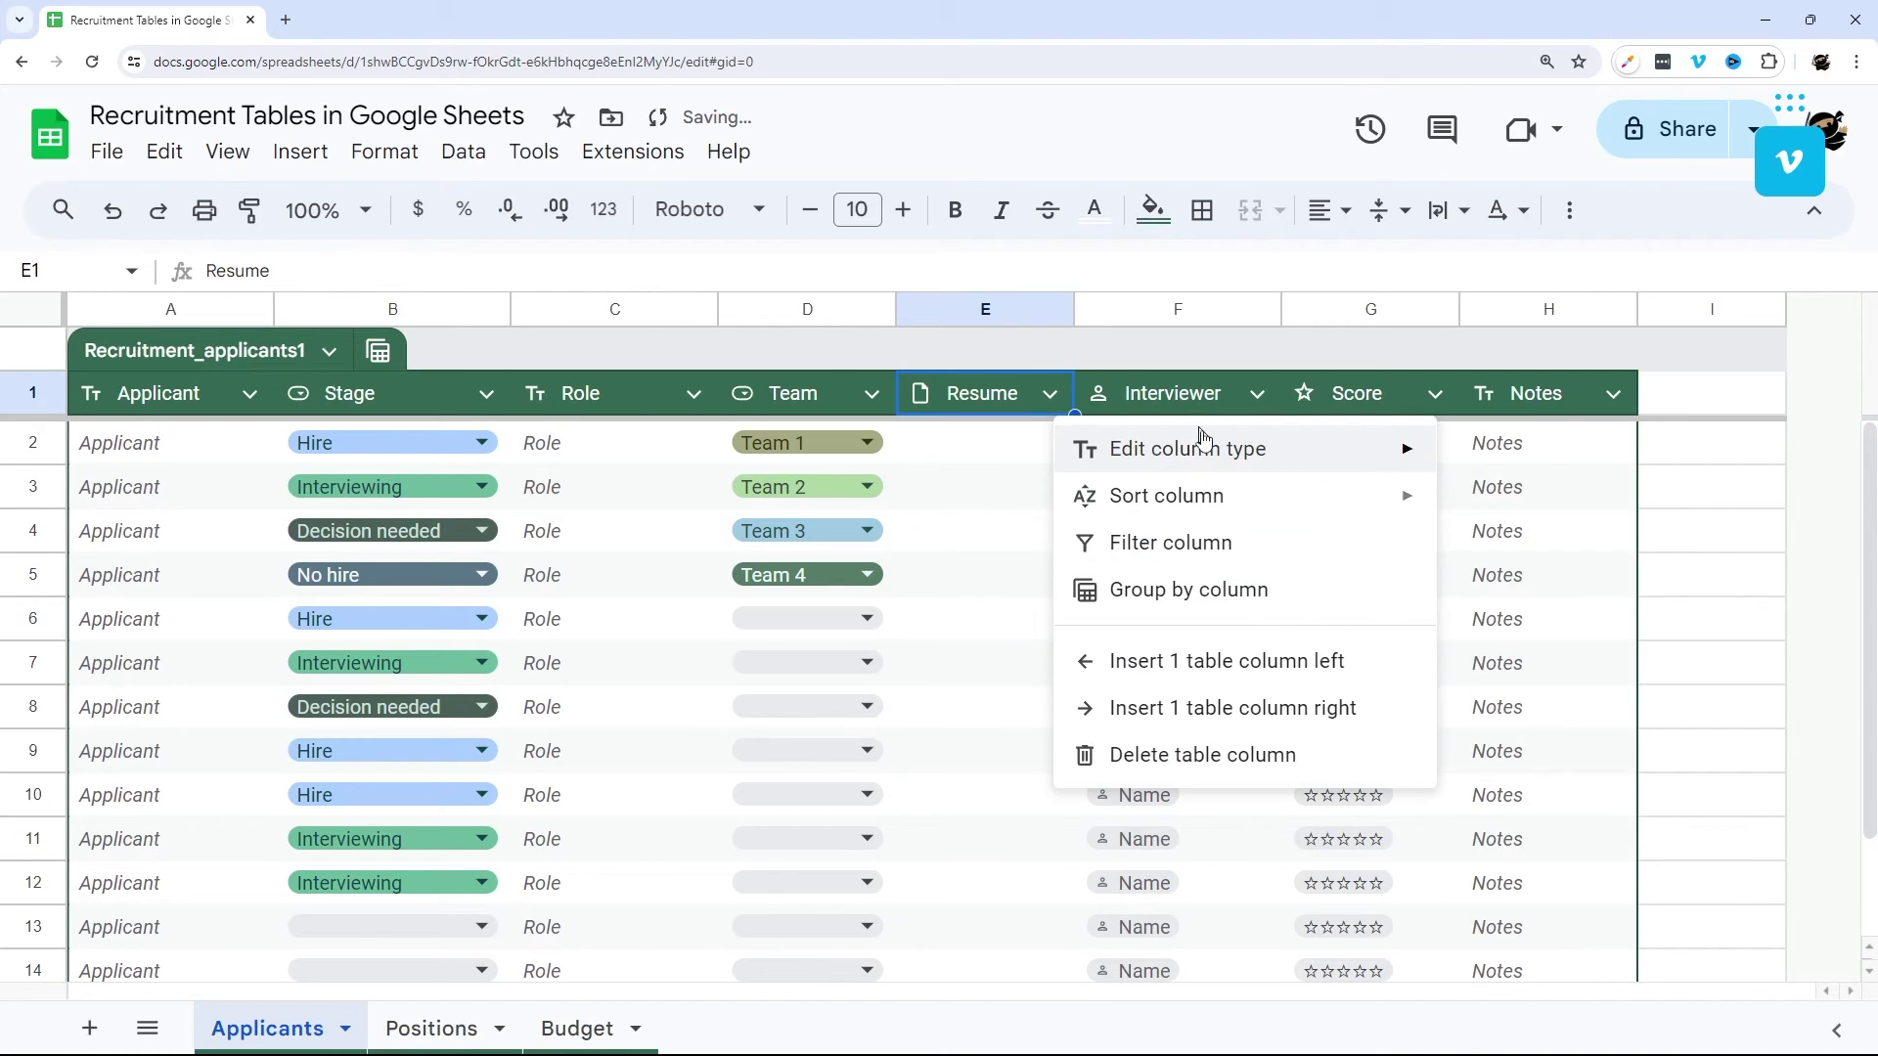
mouse_move(1203, 445)
click(1550, 819)
Rename the Role column header to 'Role Filled'.
click(693, 393)
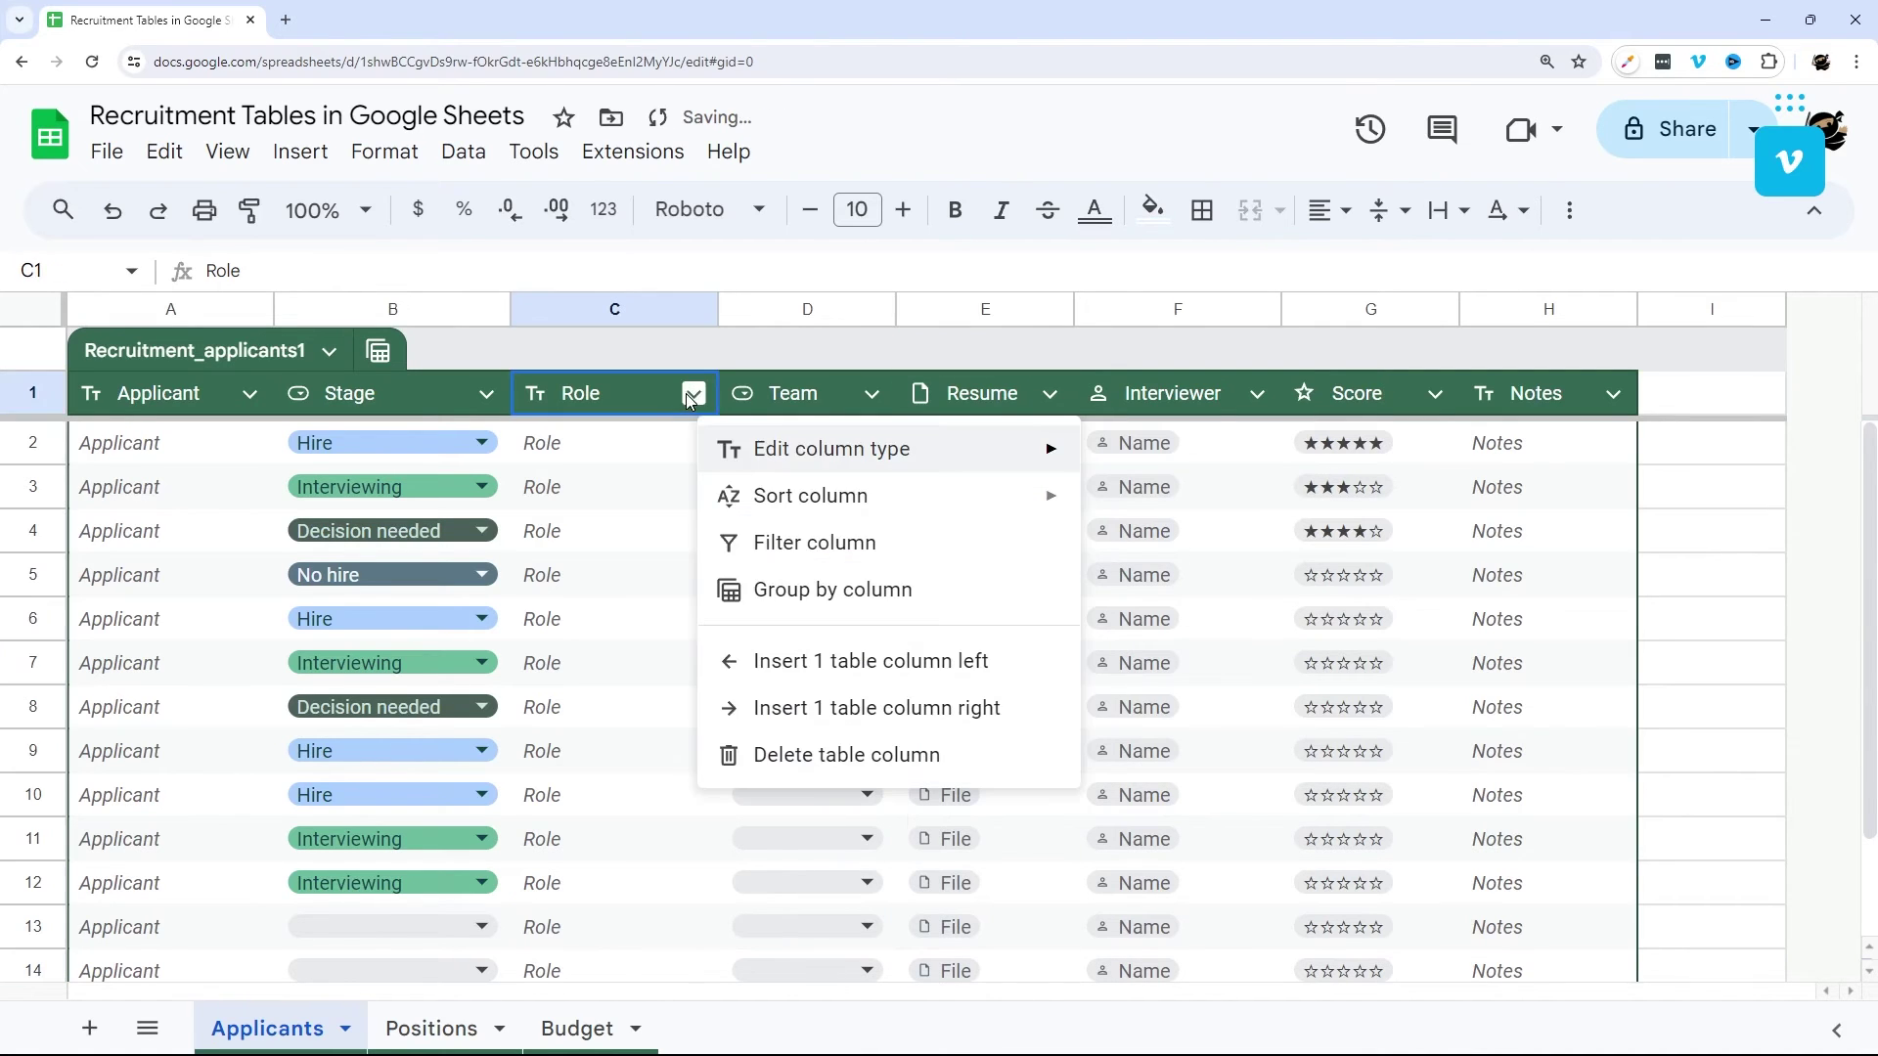
mouse_move(831, 448)
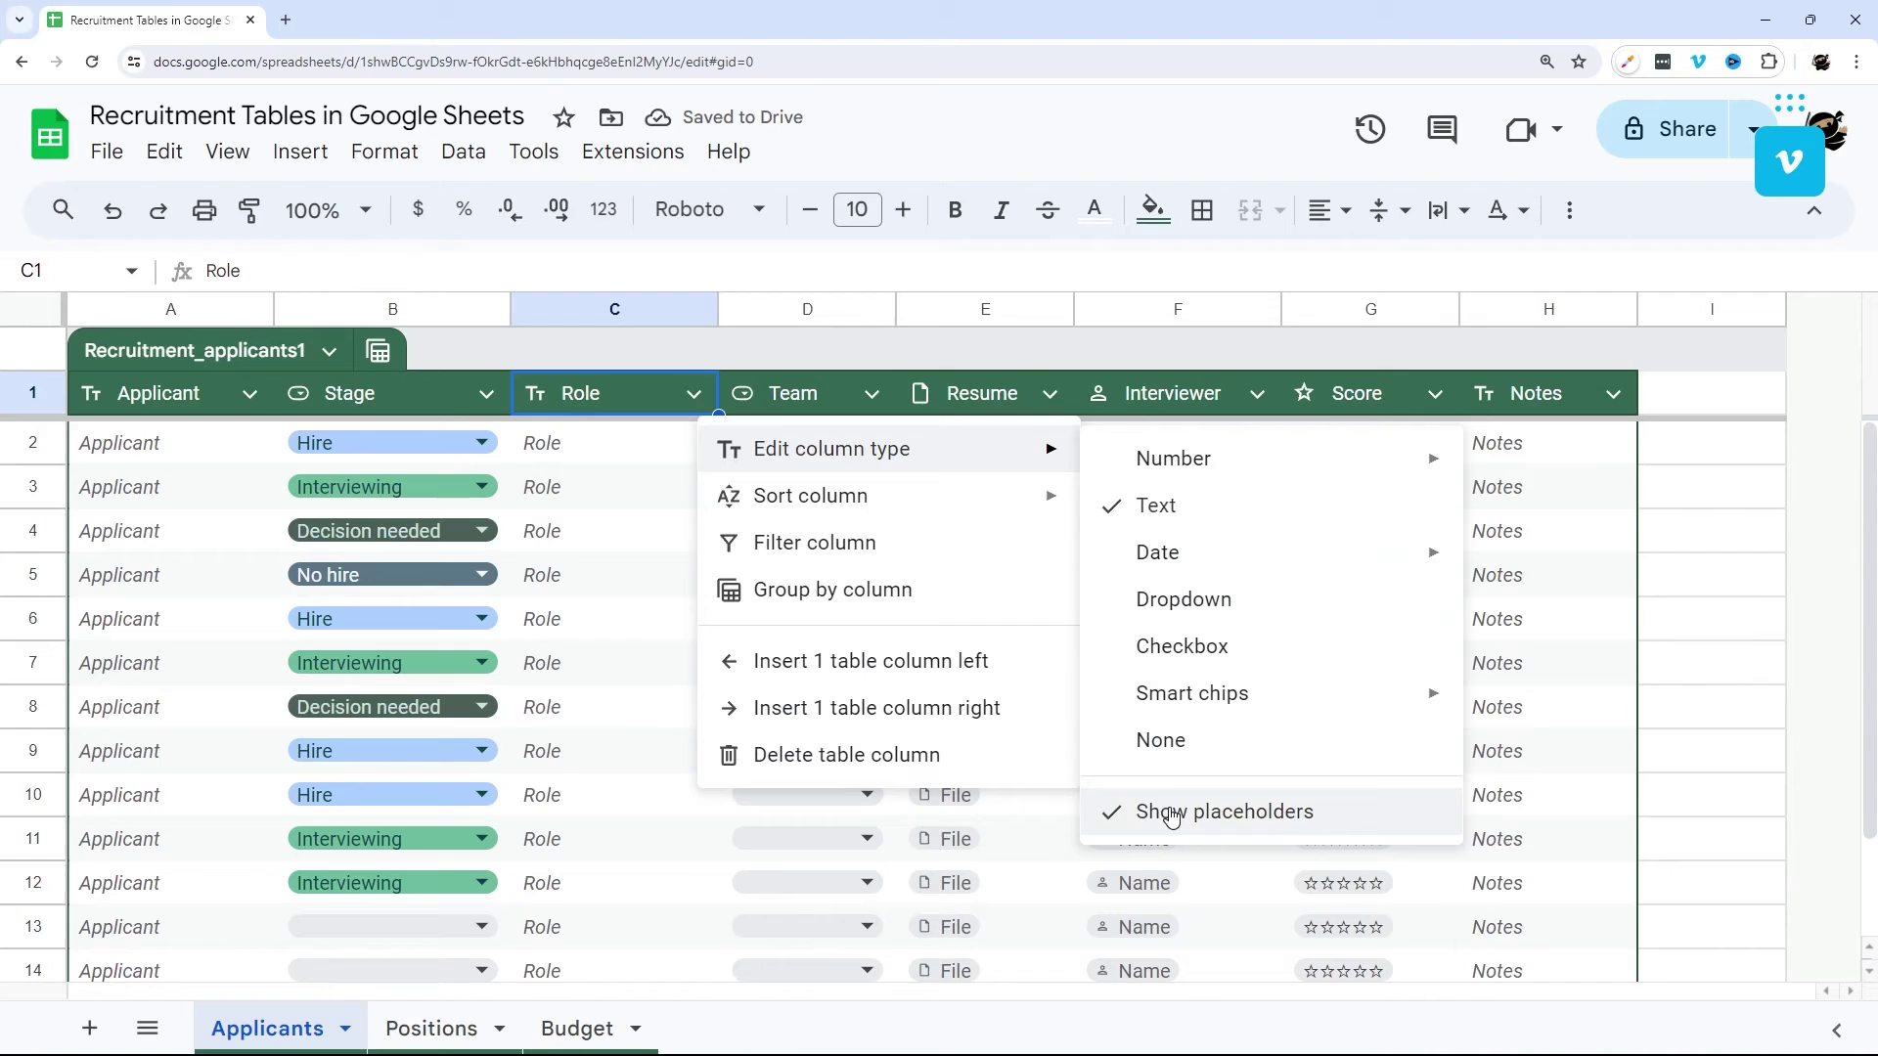
click(617, 396)
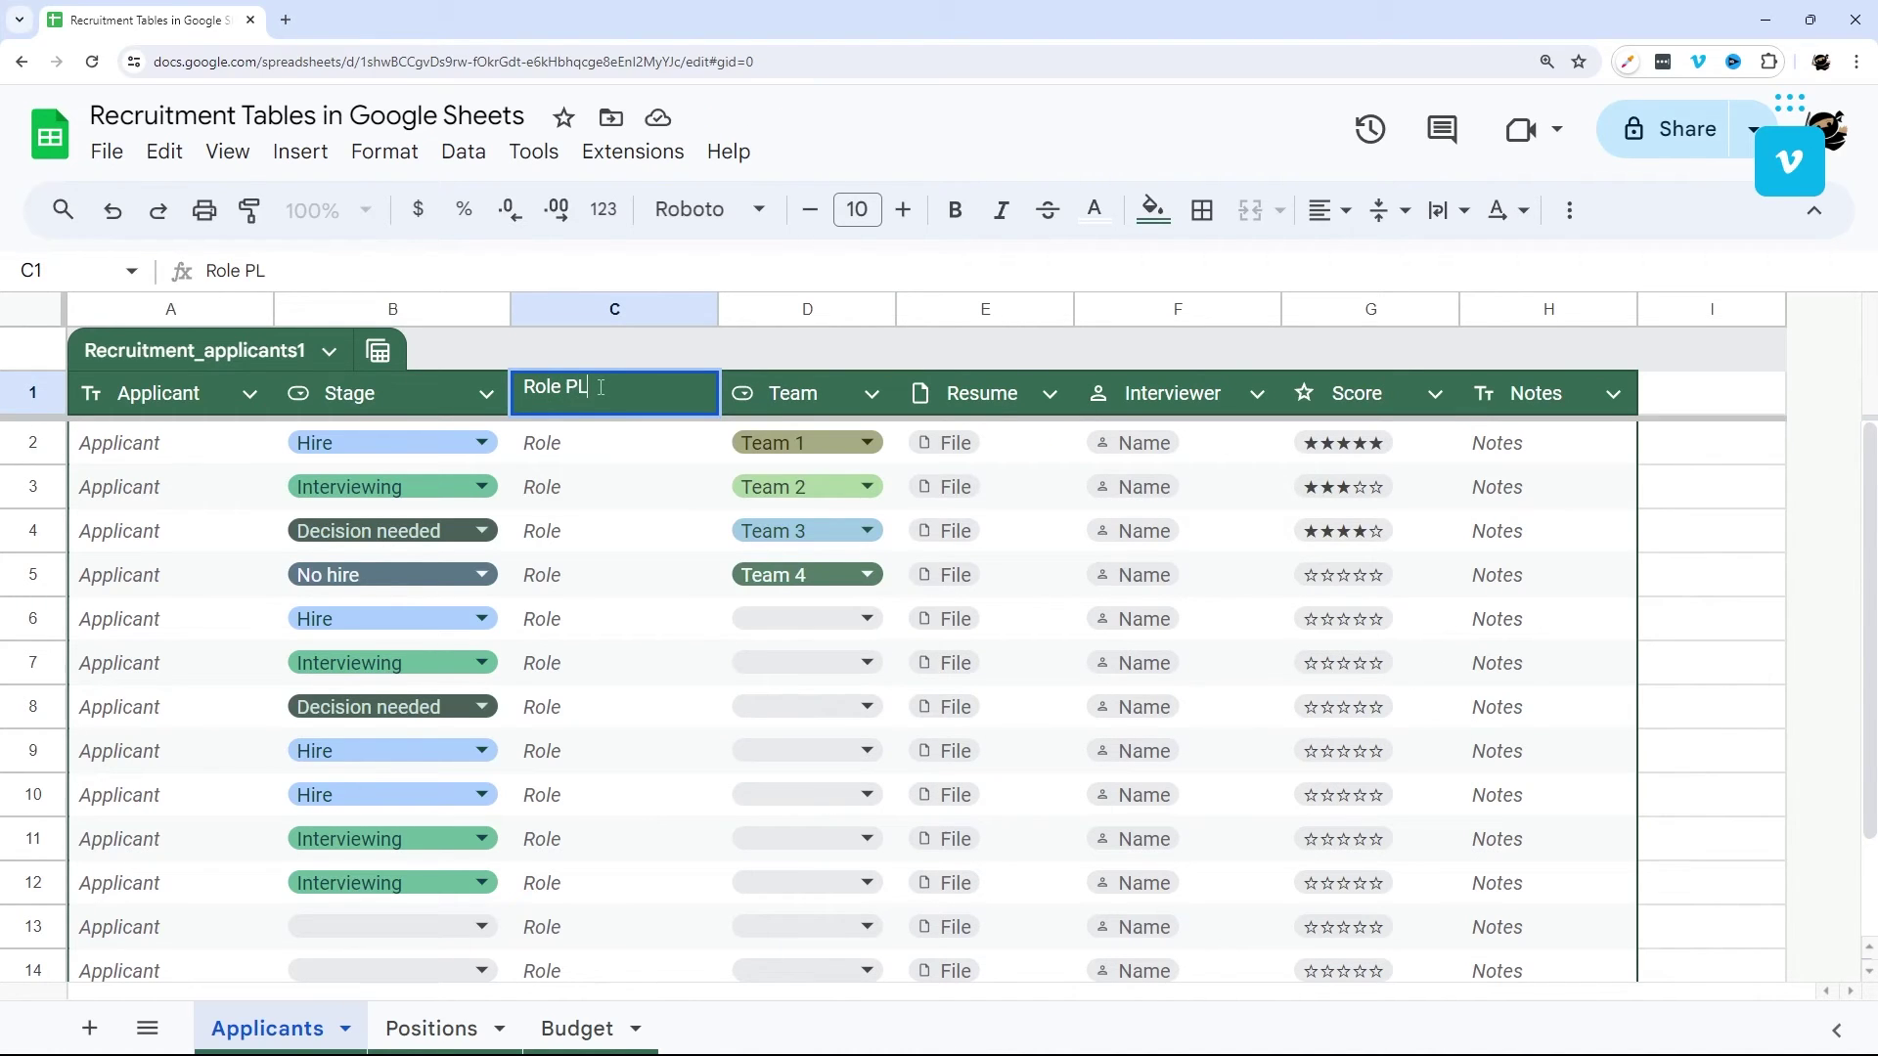
text(Filled)
key(Return)
Change the Role Filled column to Date type, then back to Text.
click(598, 385)
click(694, 395)
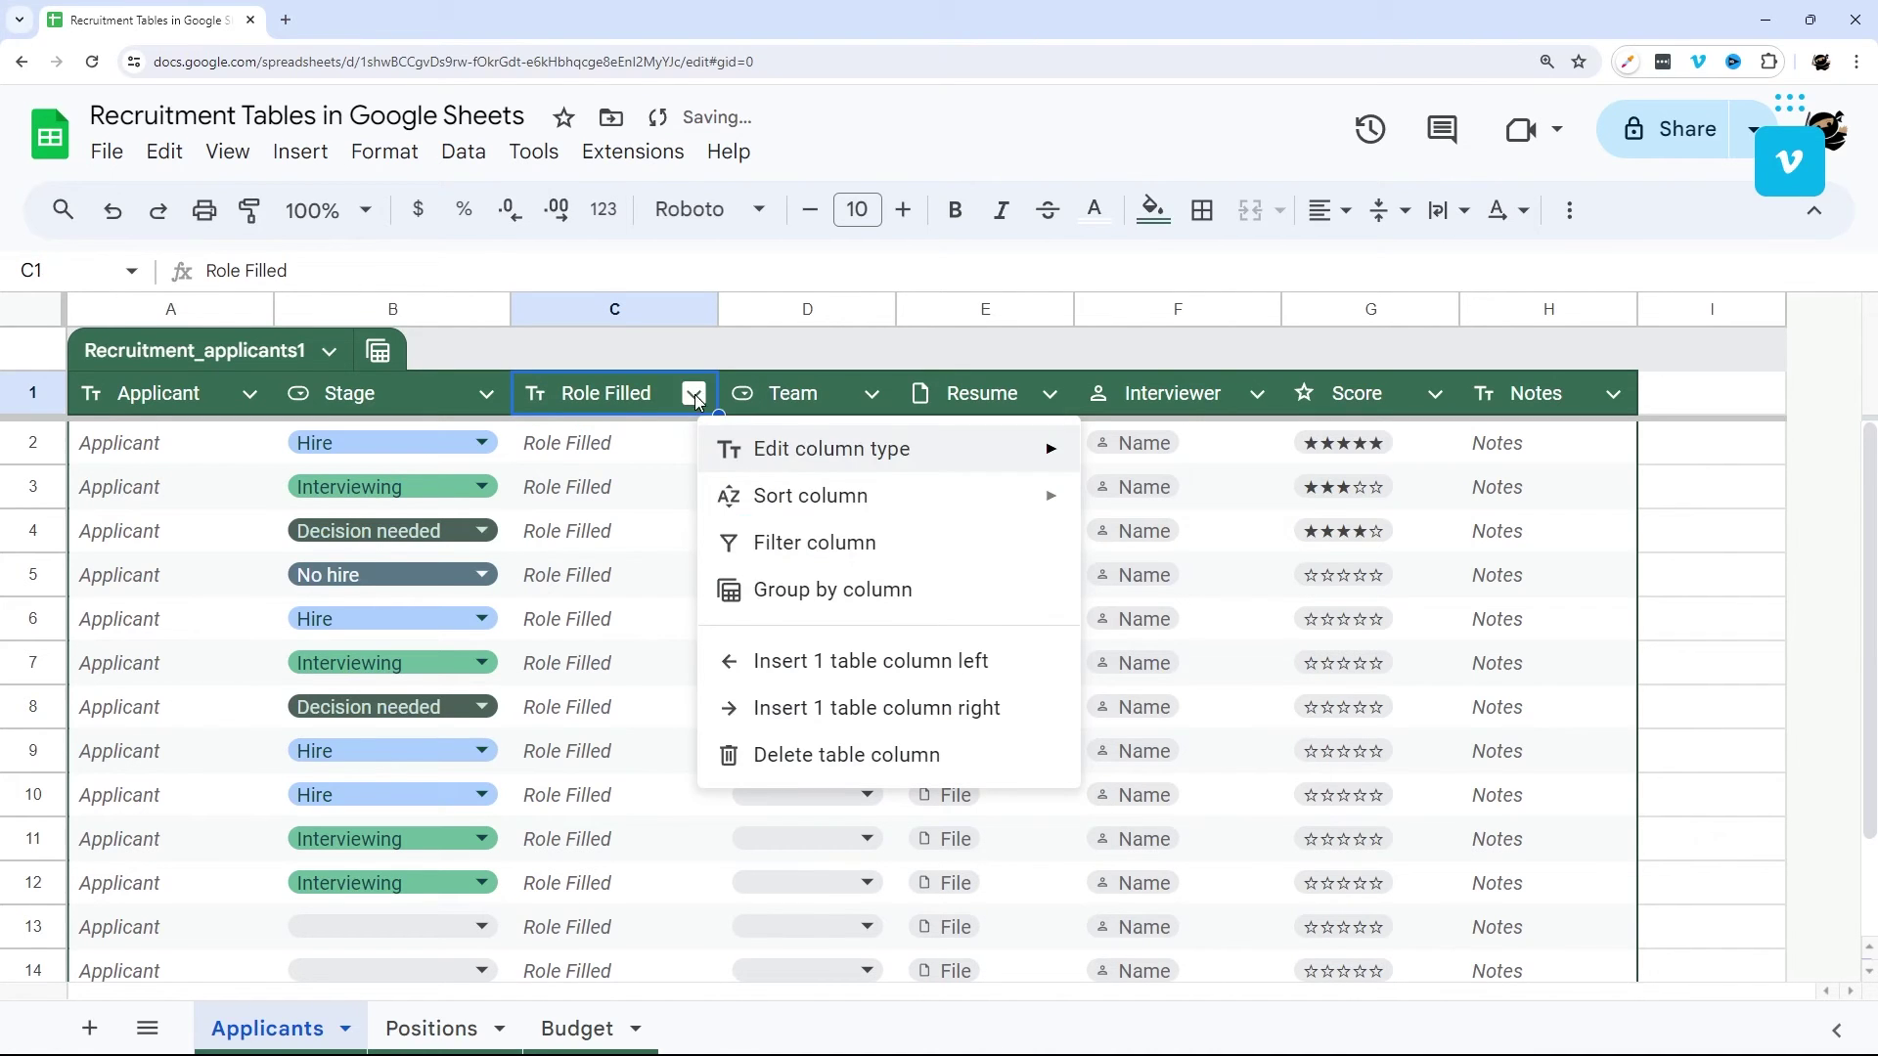
mouse_move(901, 448)
mouse_move(1105, 560)
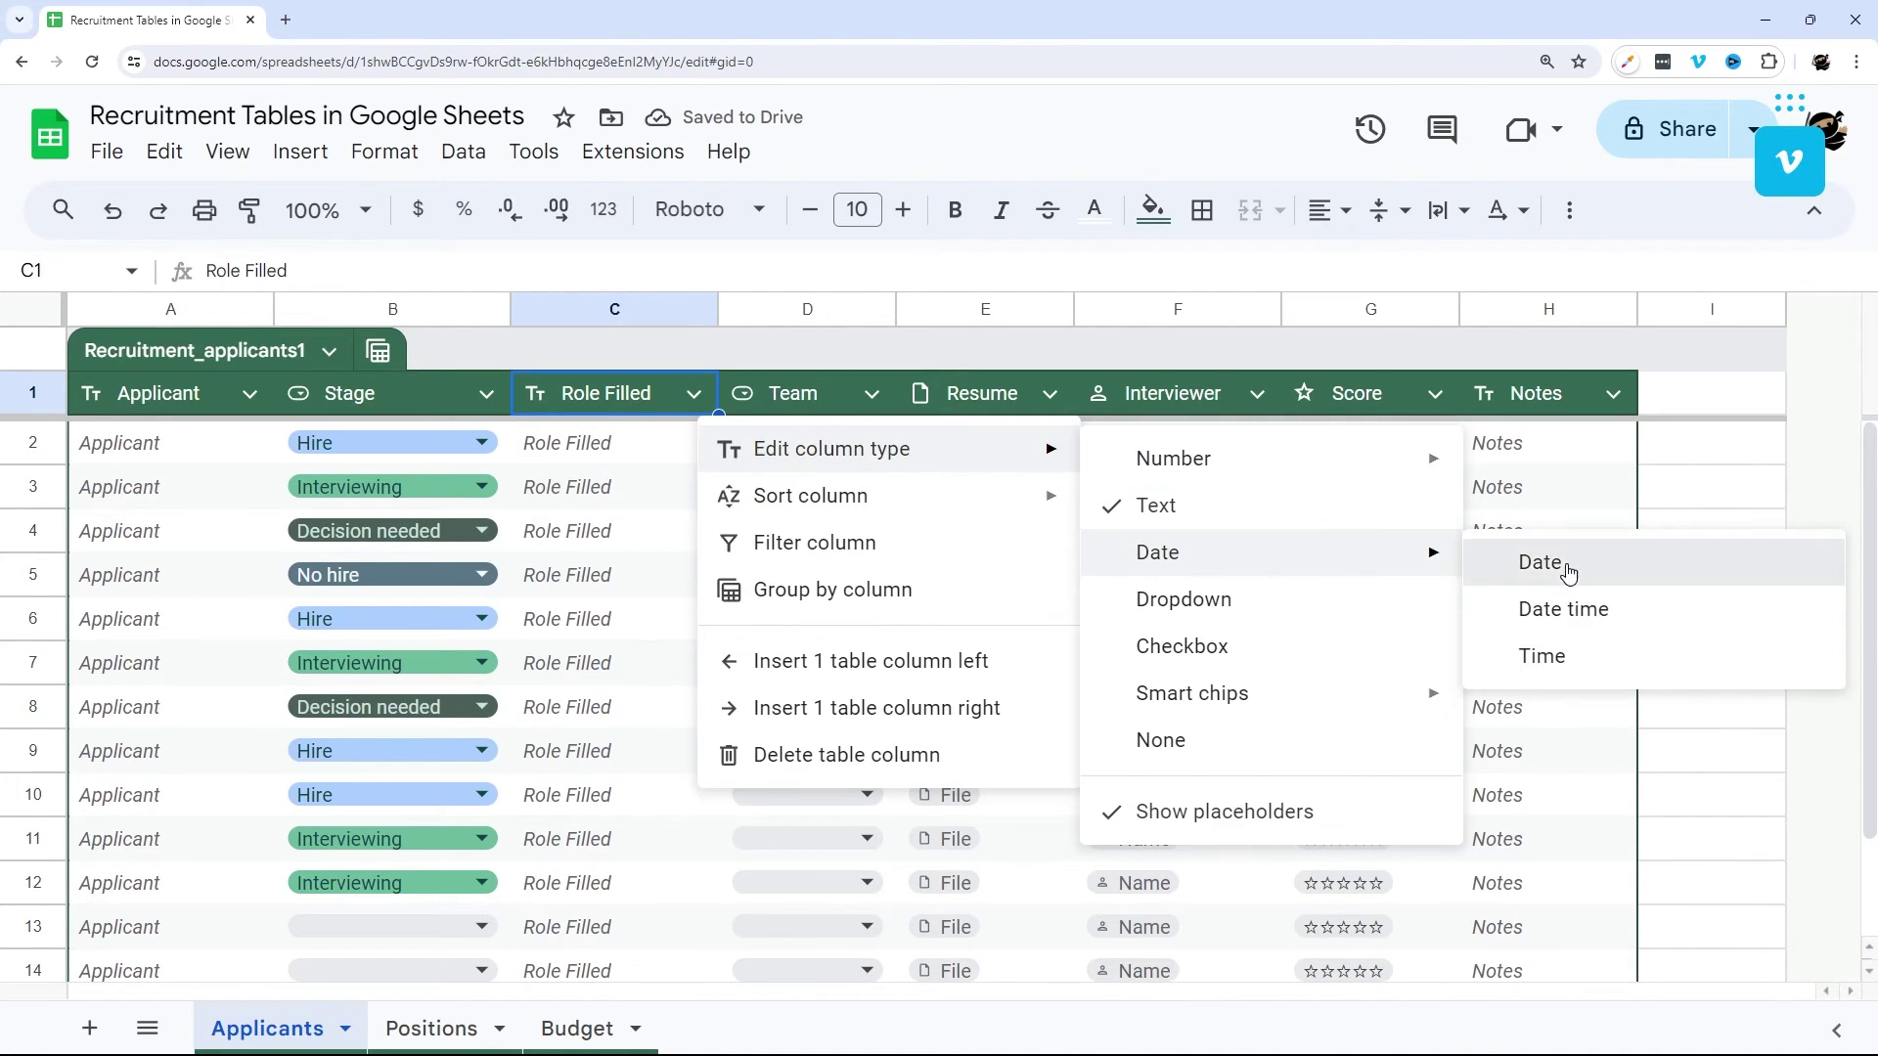
click(1535, 560)
click(675, 447)
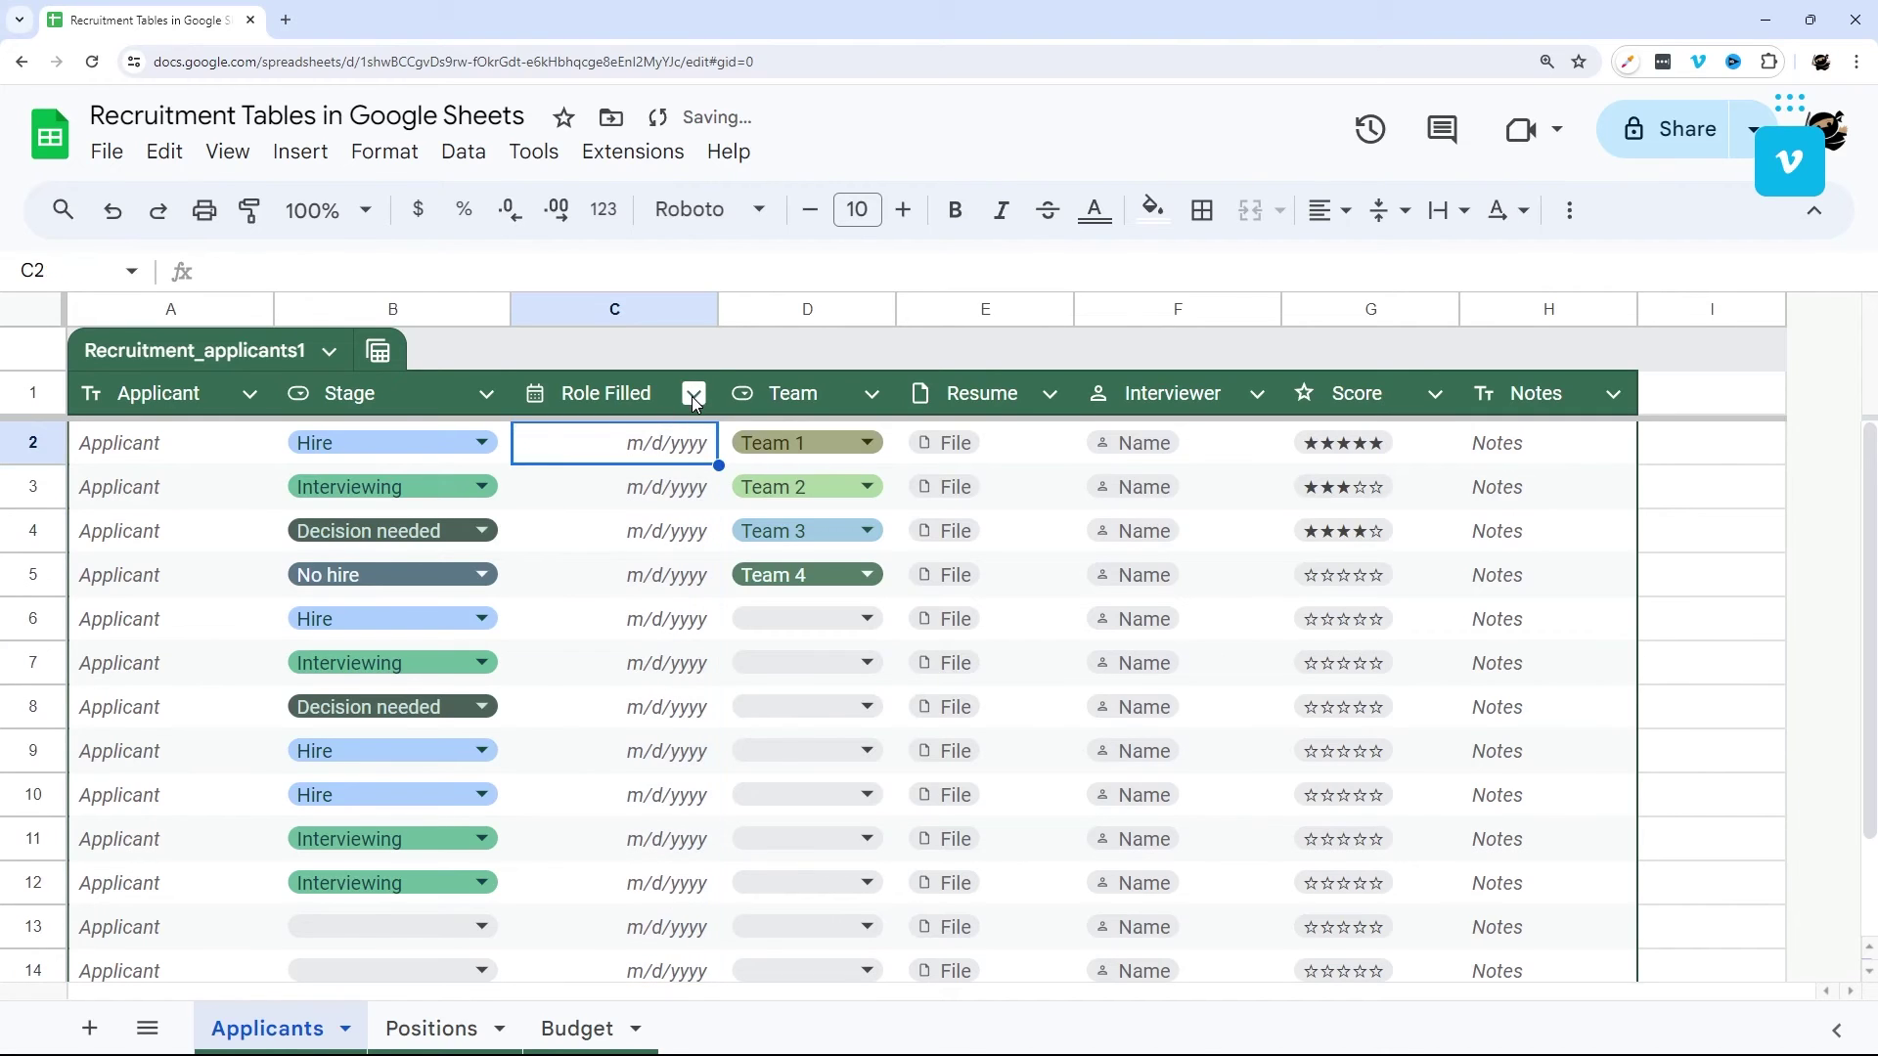
click(693, 395)
mouse_move(1005, 448)
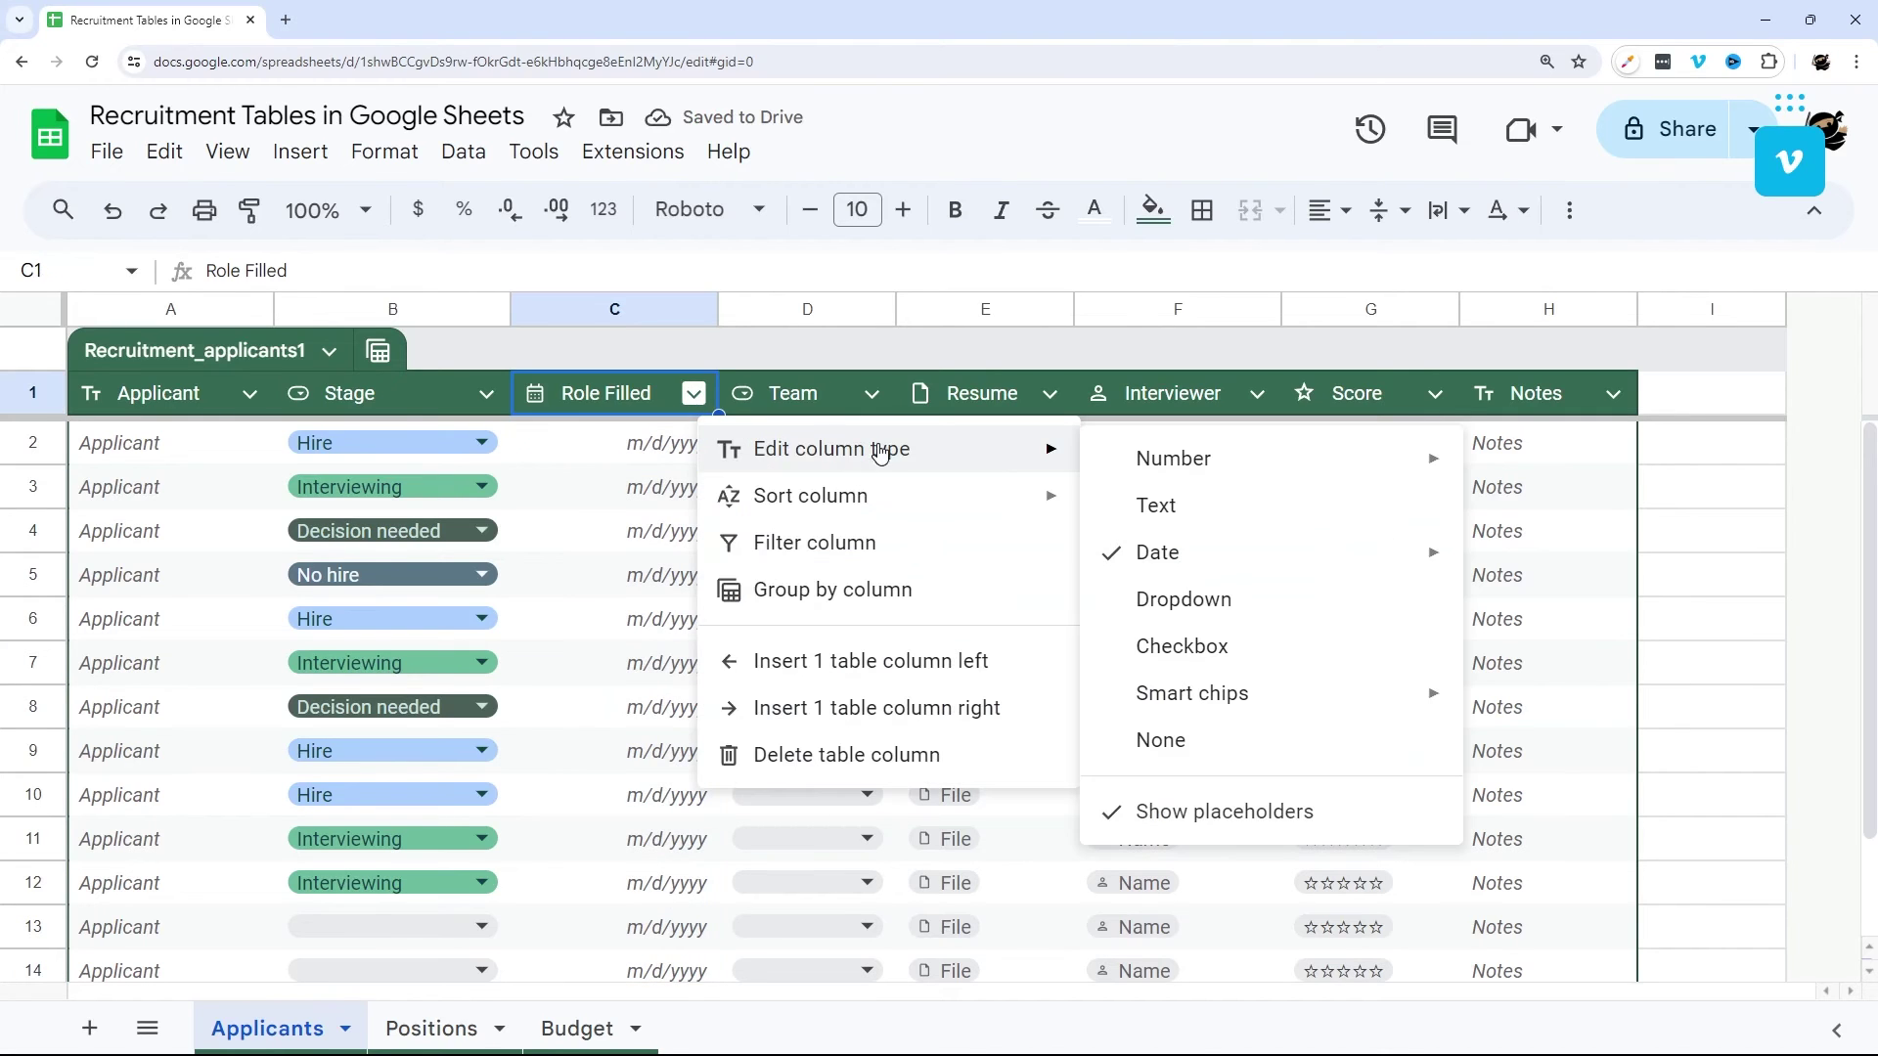
click(1165, 519)
Rename the 'Role Filled' header back to 'Role'.
click(597, 447)
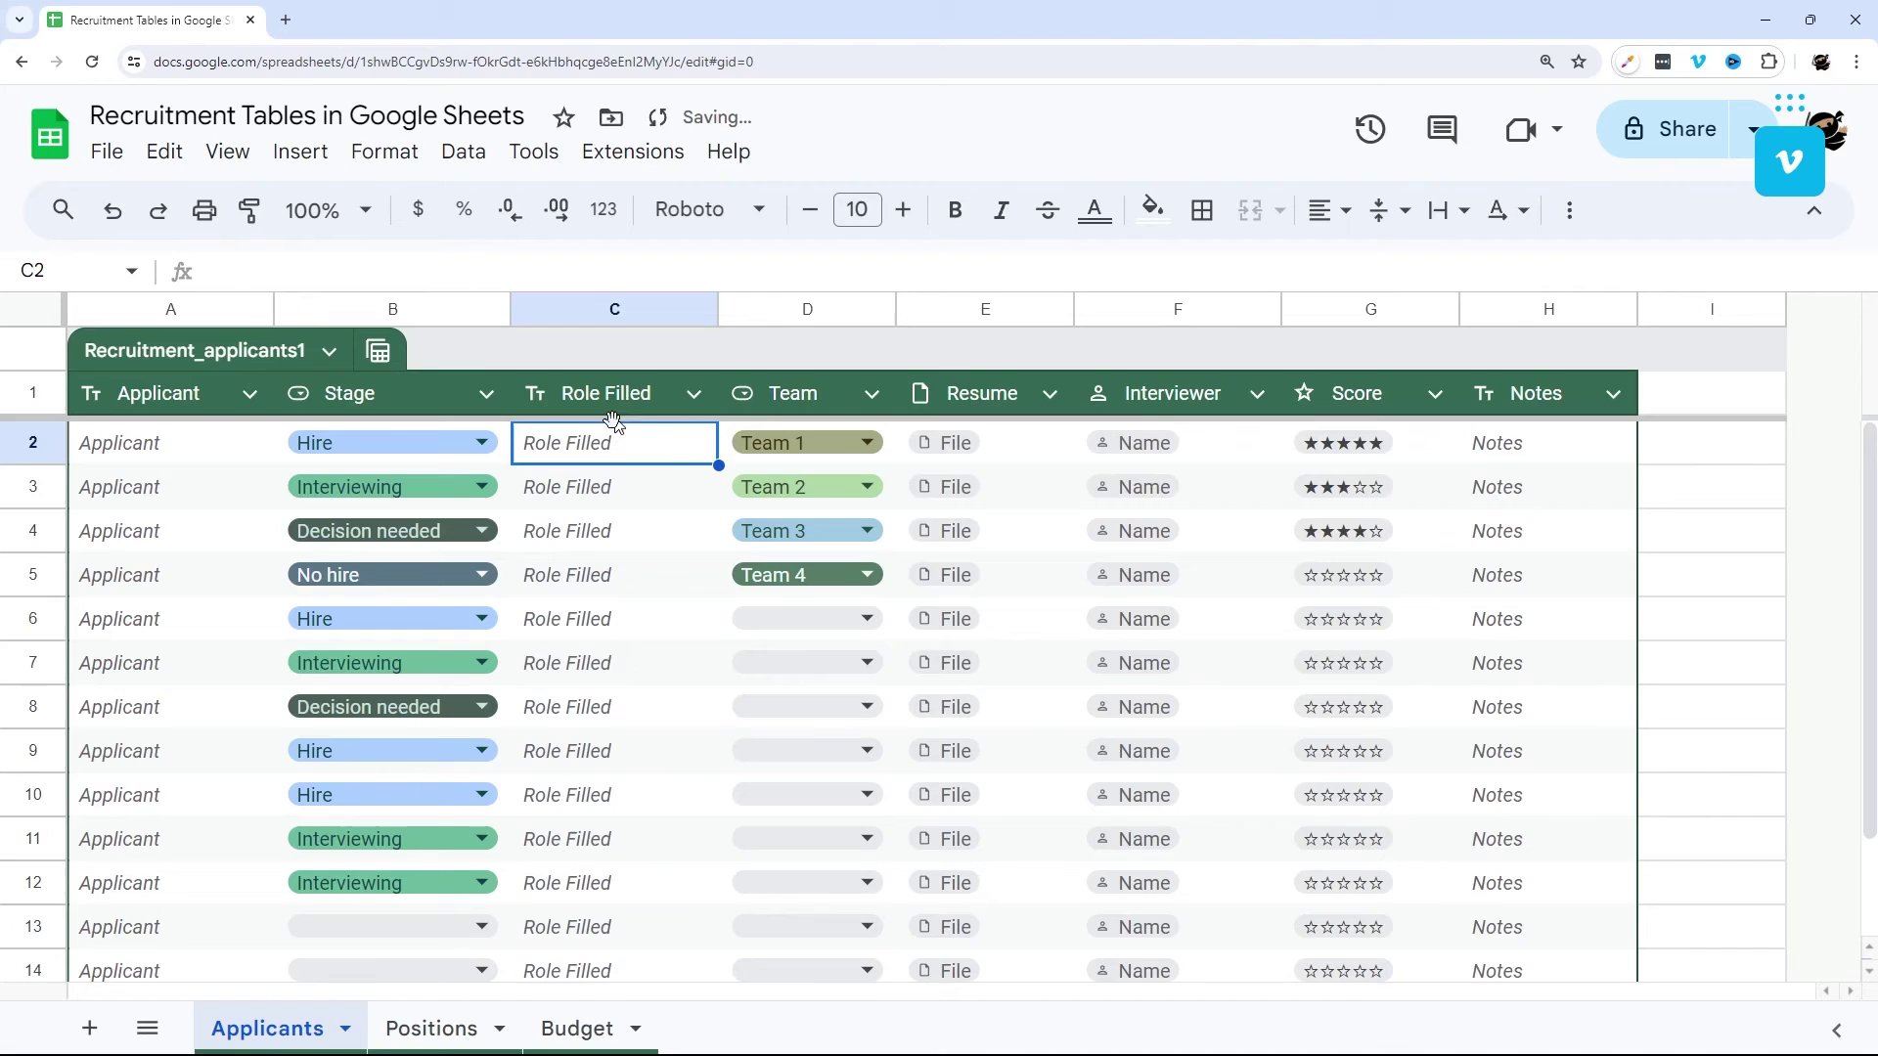
click(655, 402)
double_click(653, 389)
key(BackSpace)
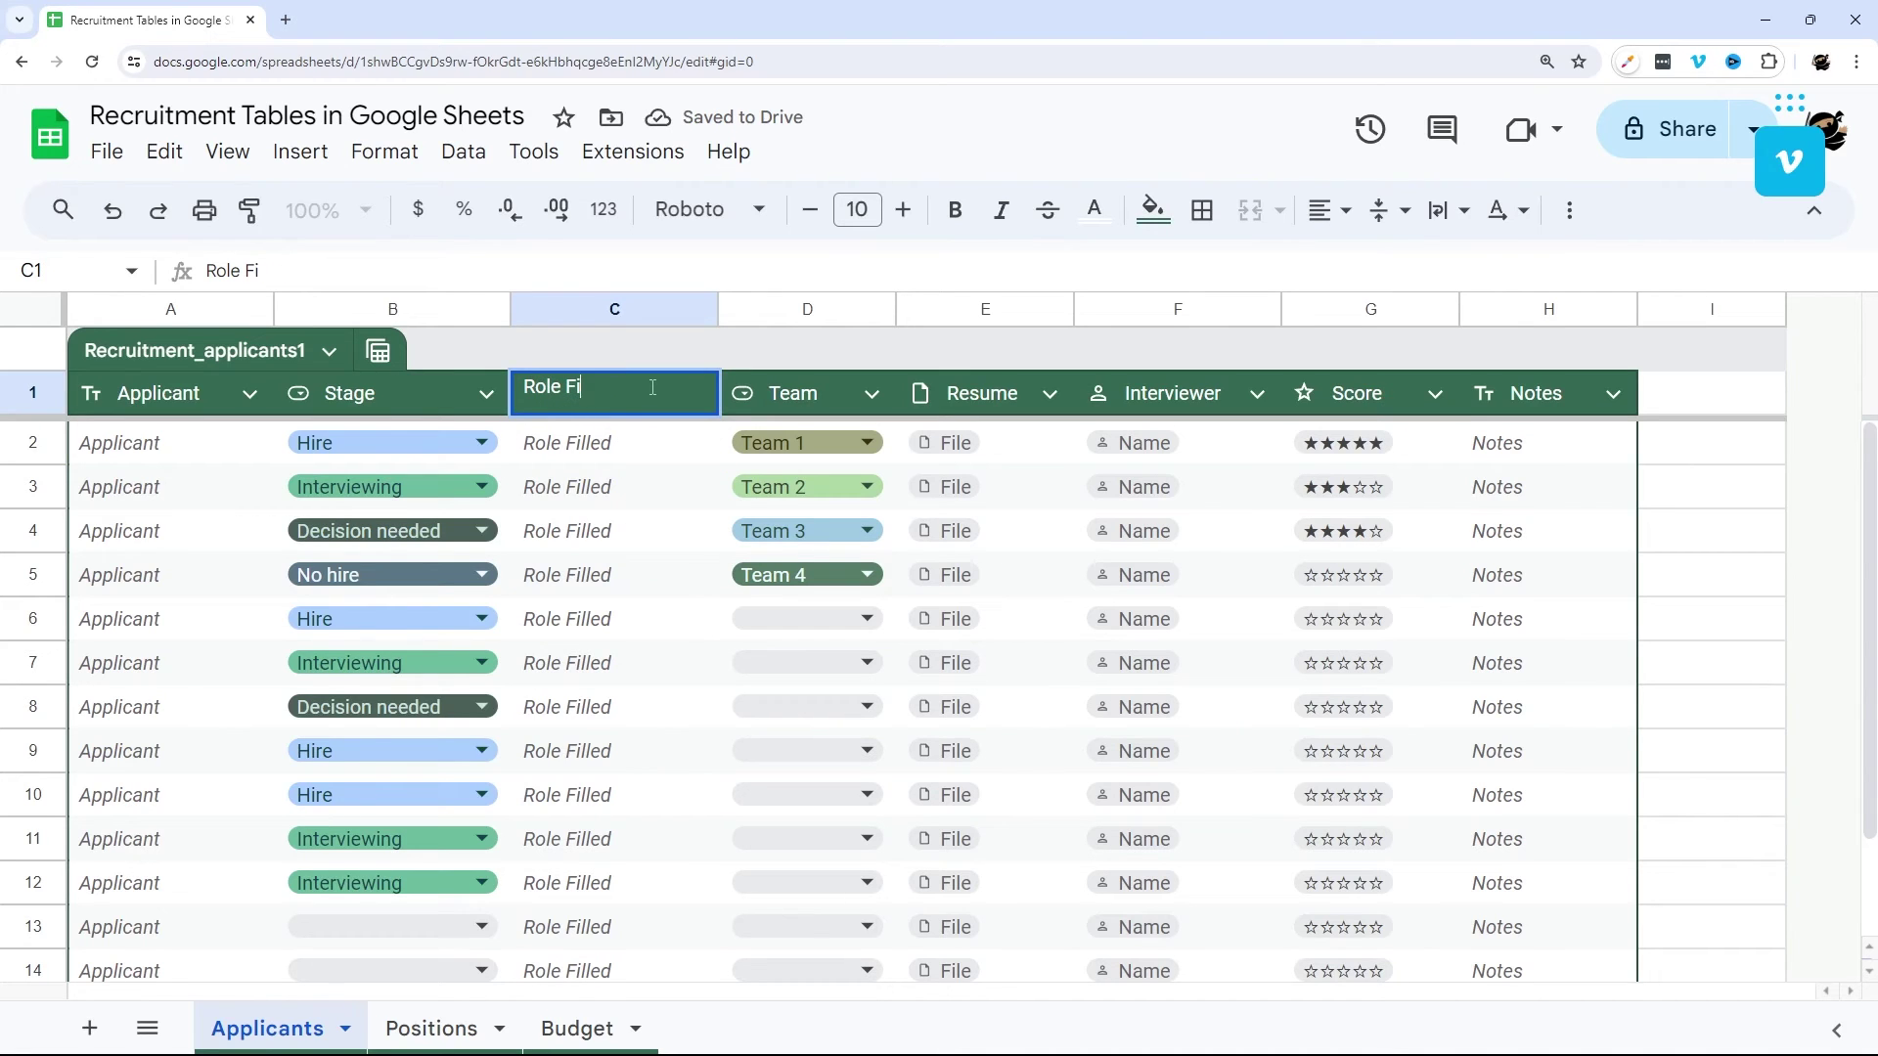
key(BackSpace)
key(BackSpace)
key(Return)
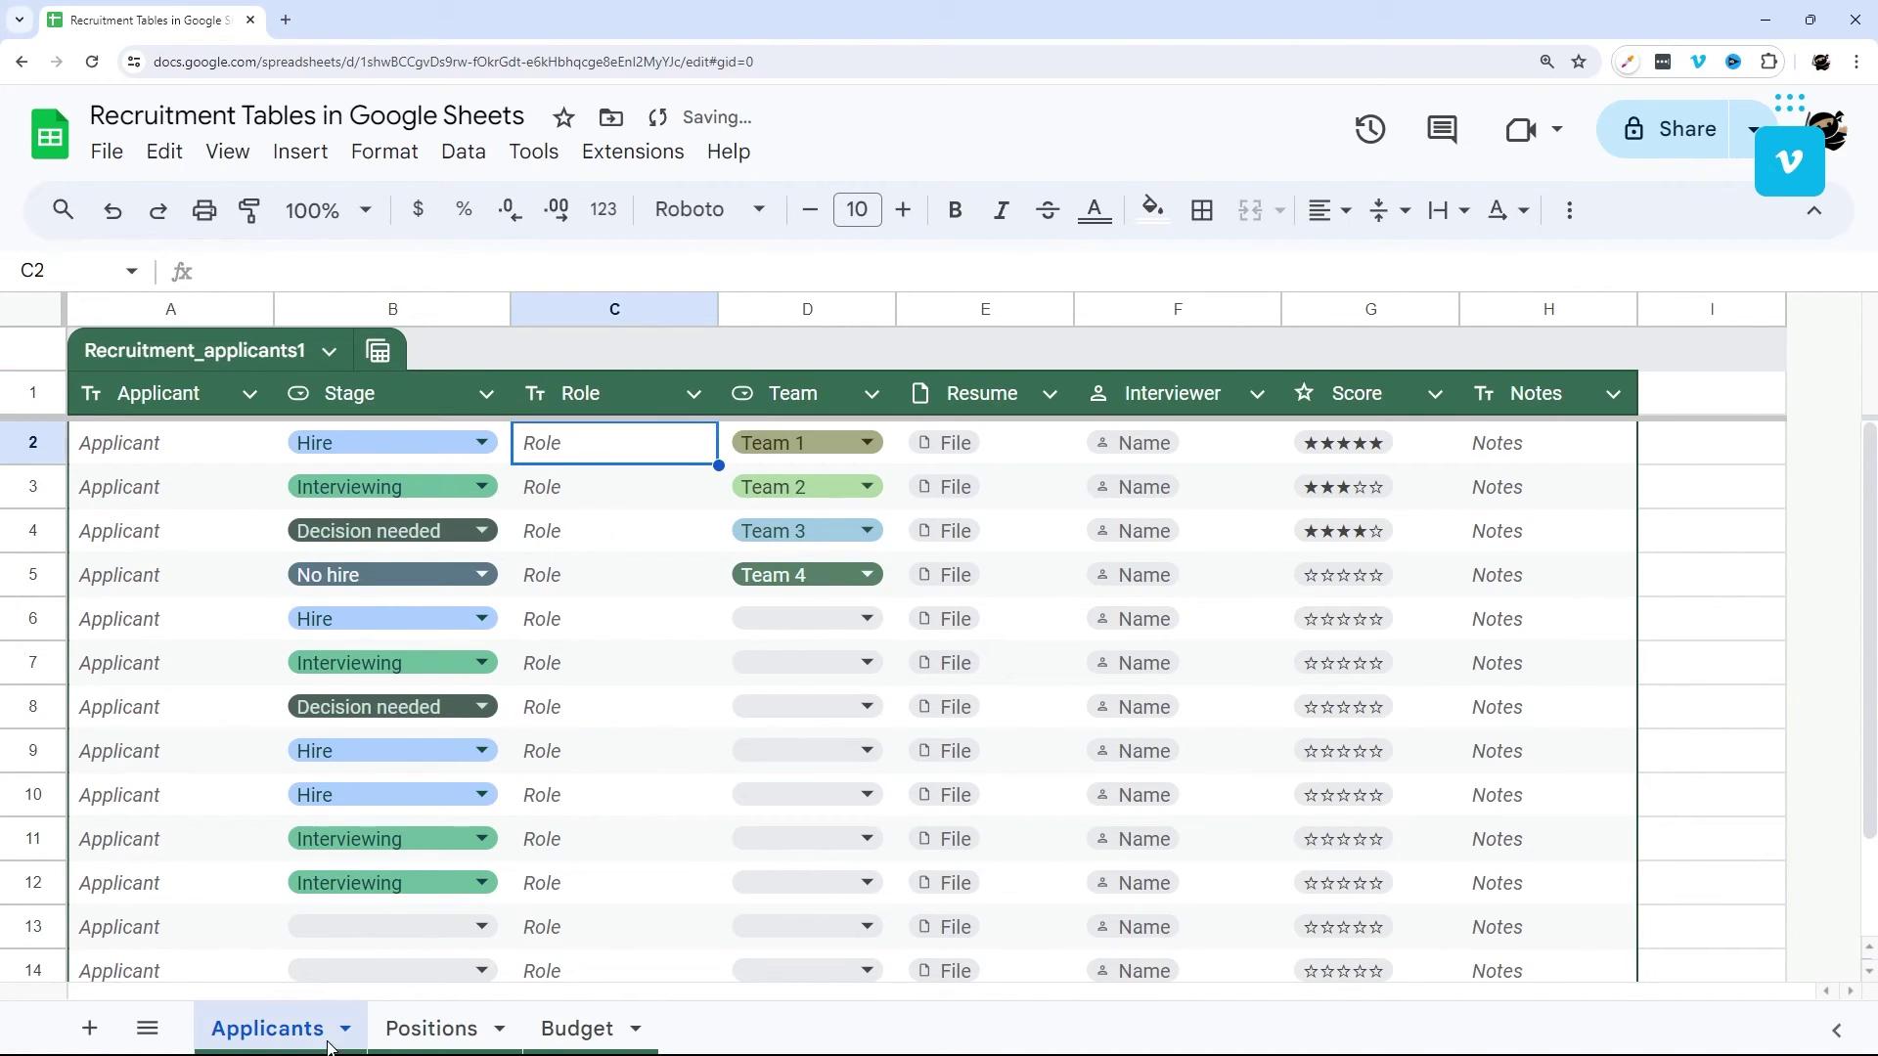
Add a new blank sheet, Sheet4, after the Applicants sheet.
click(695, 396)
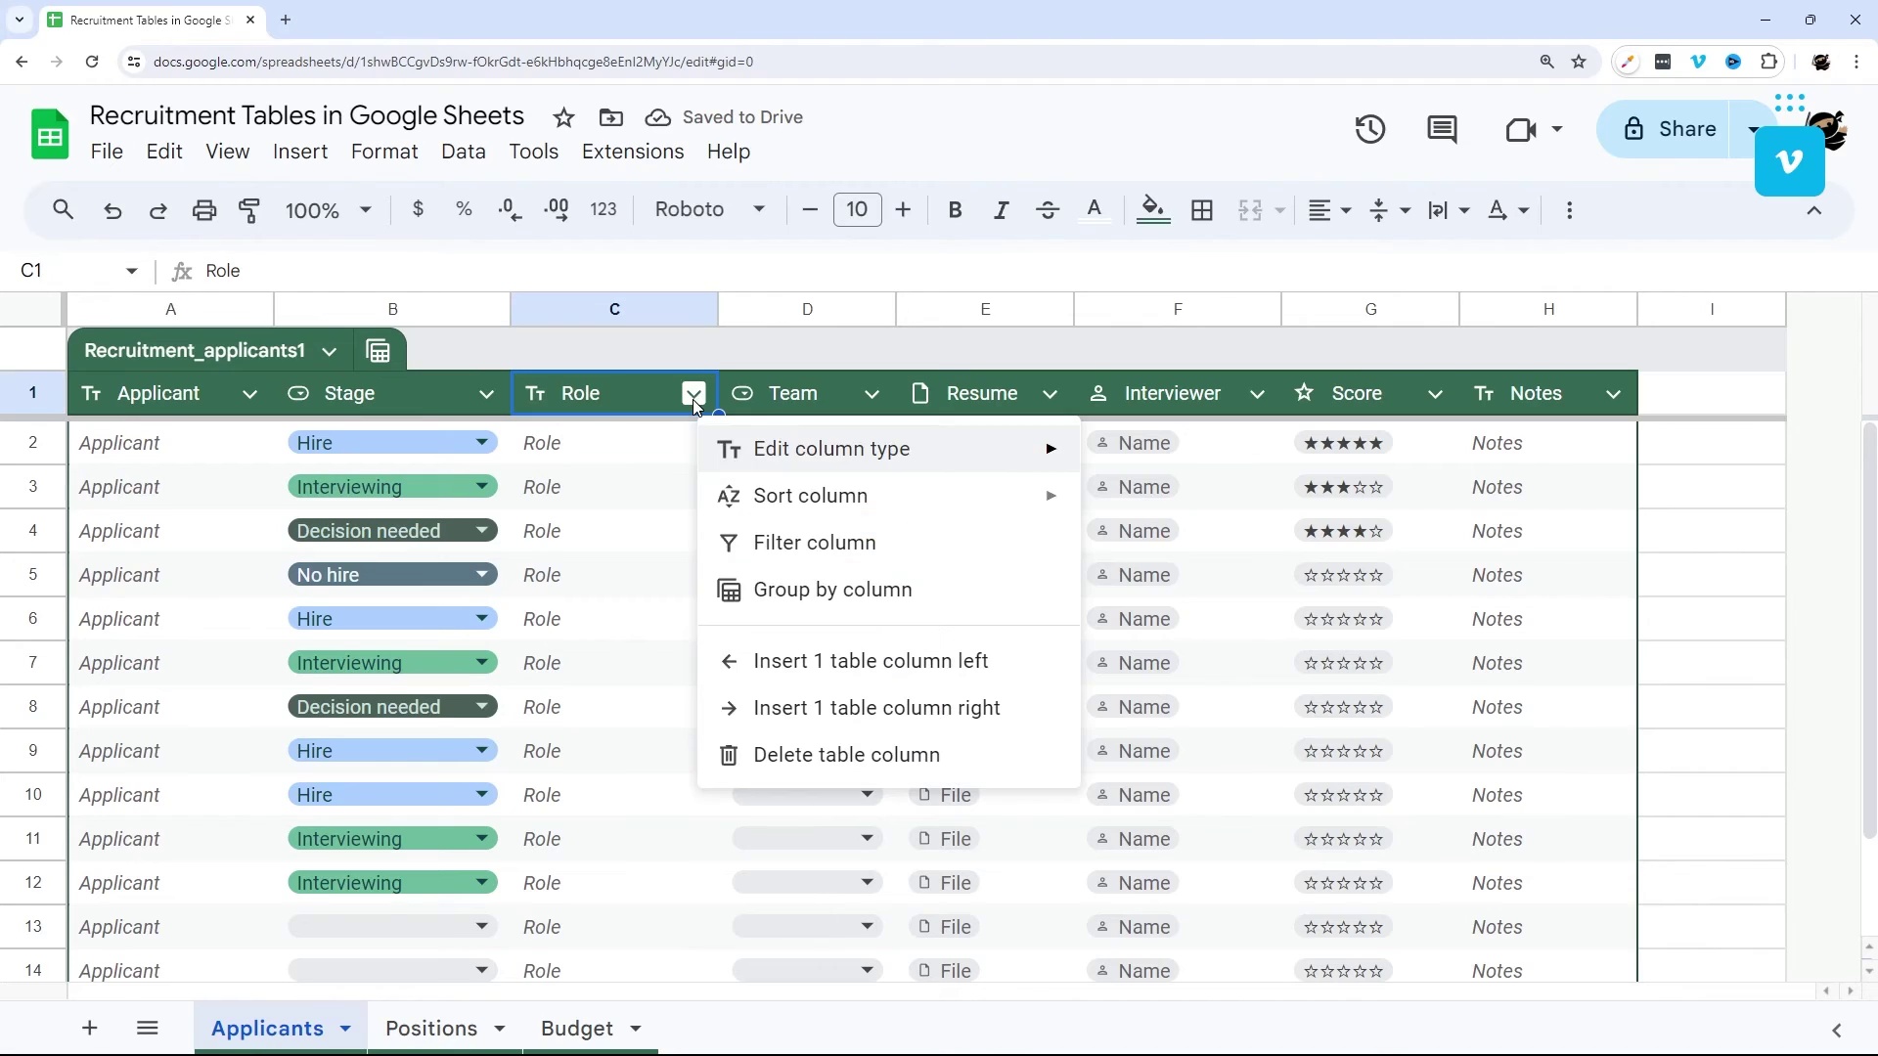
click(584, 453)
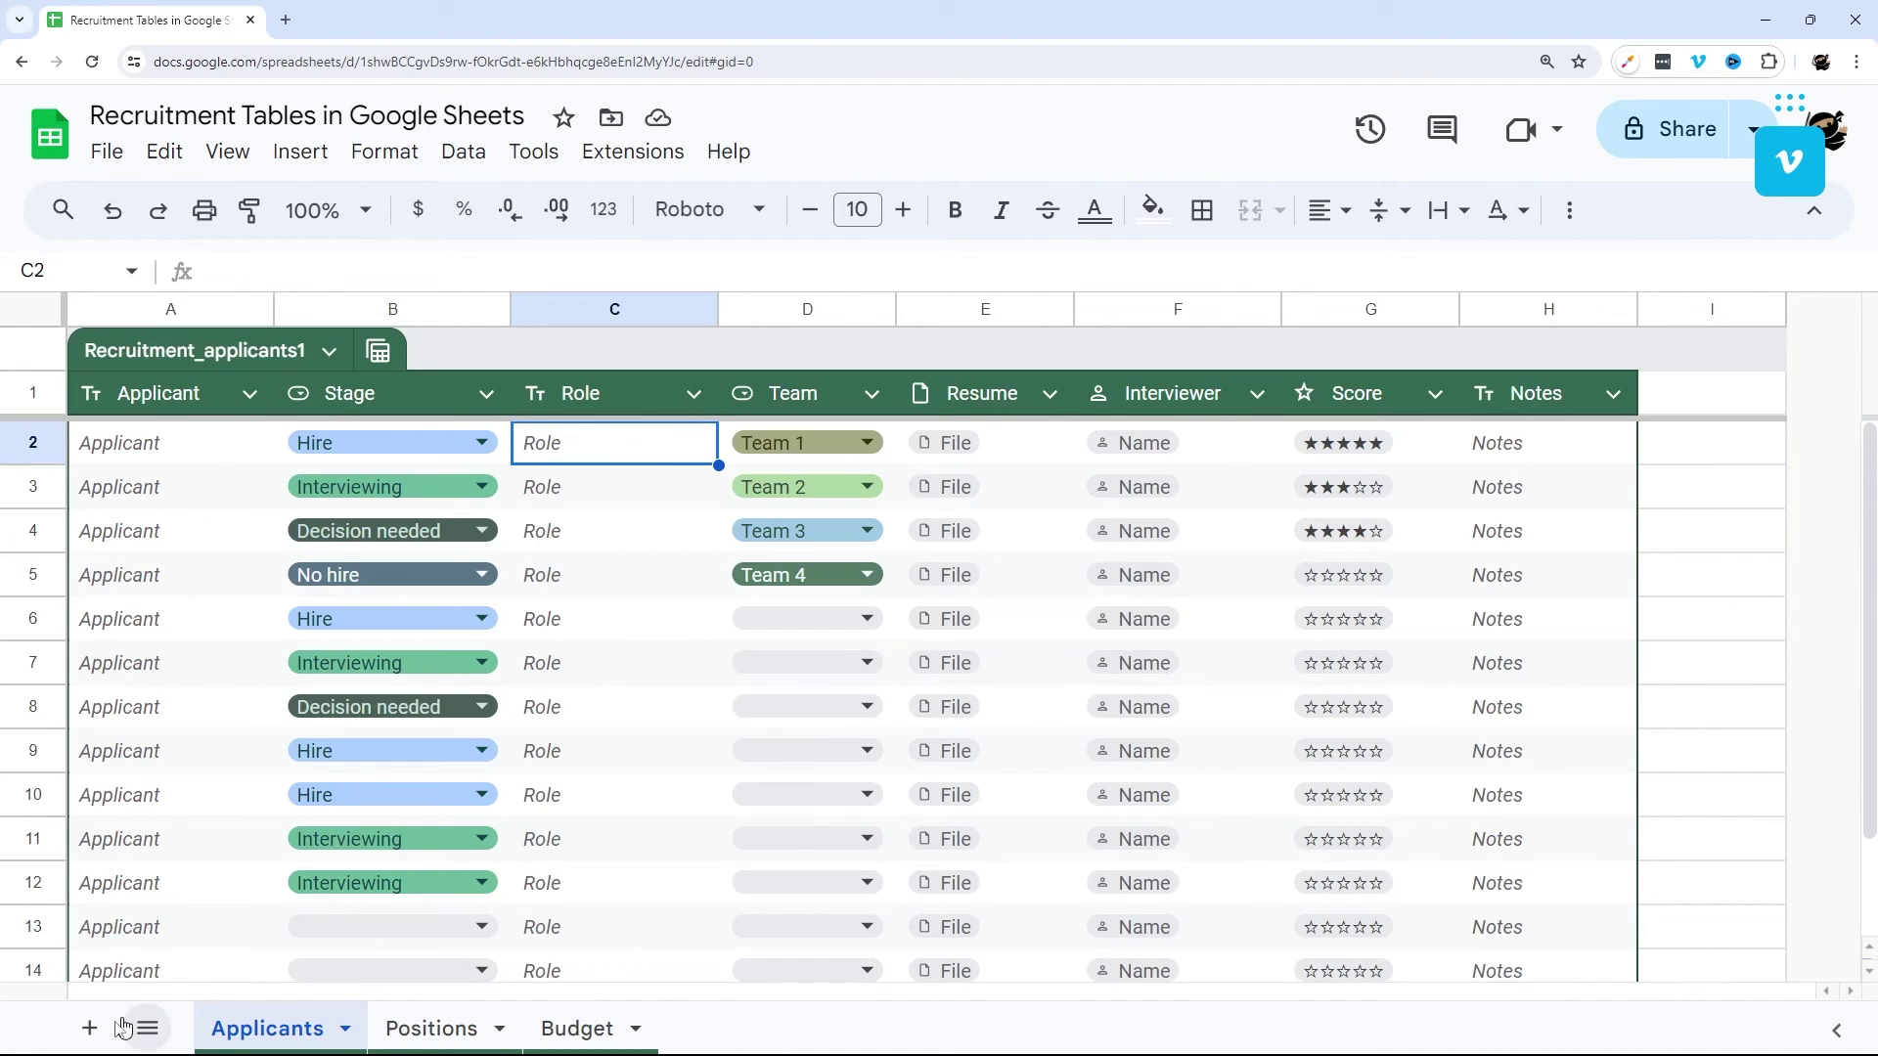
click(89, 1028)
Rename Sheet4 to 'Sum'.
click(479, 1028)
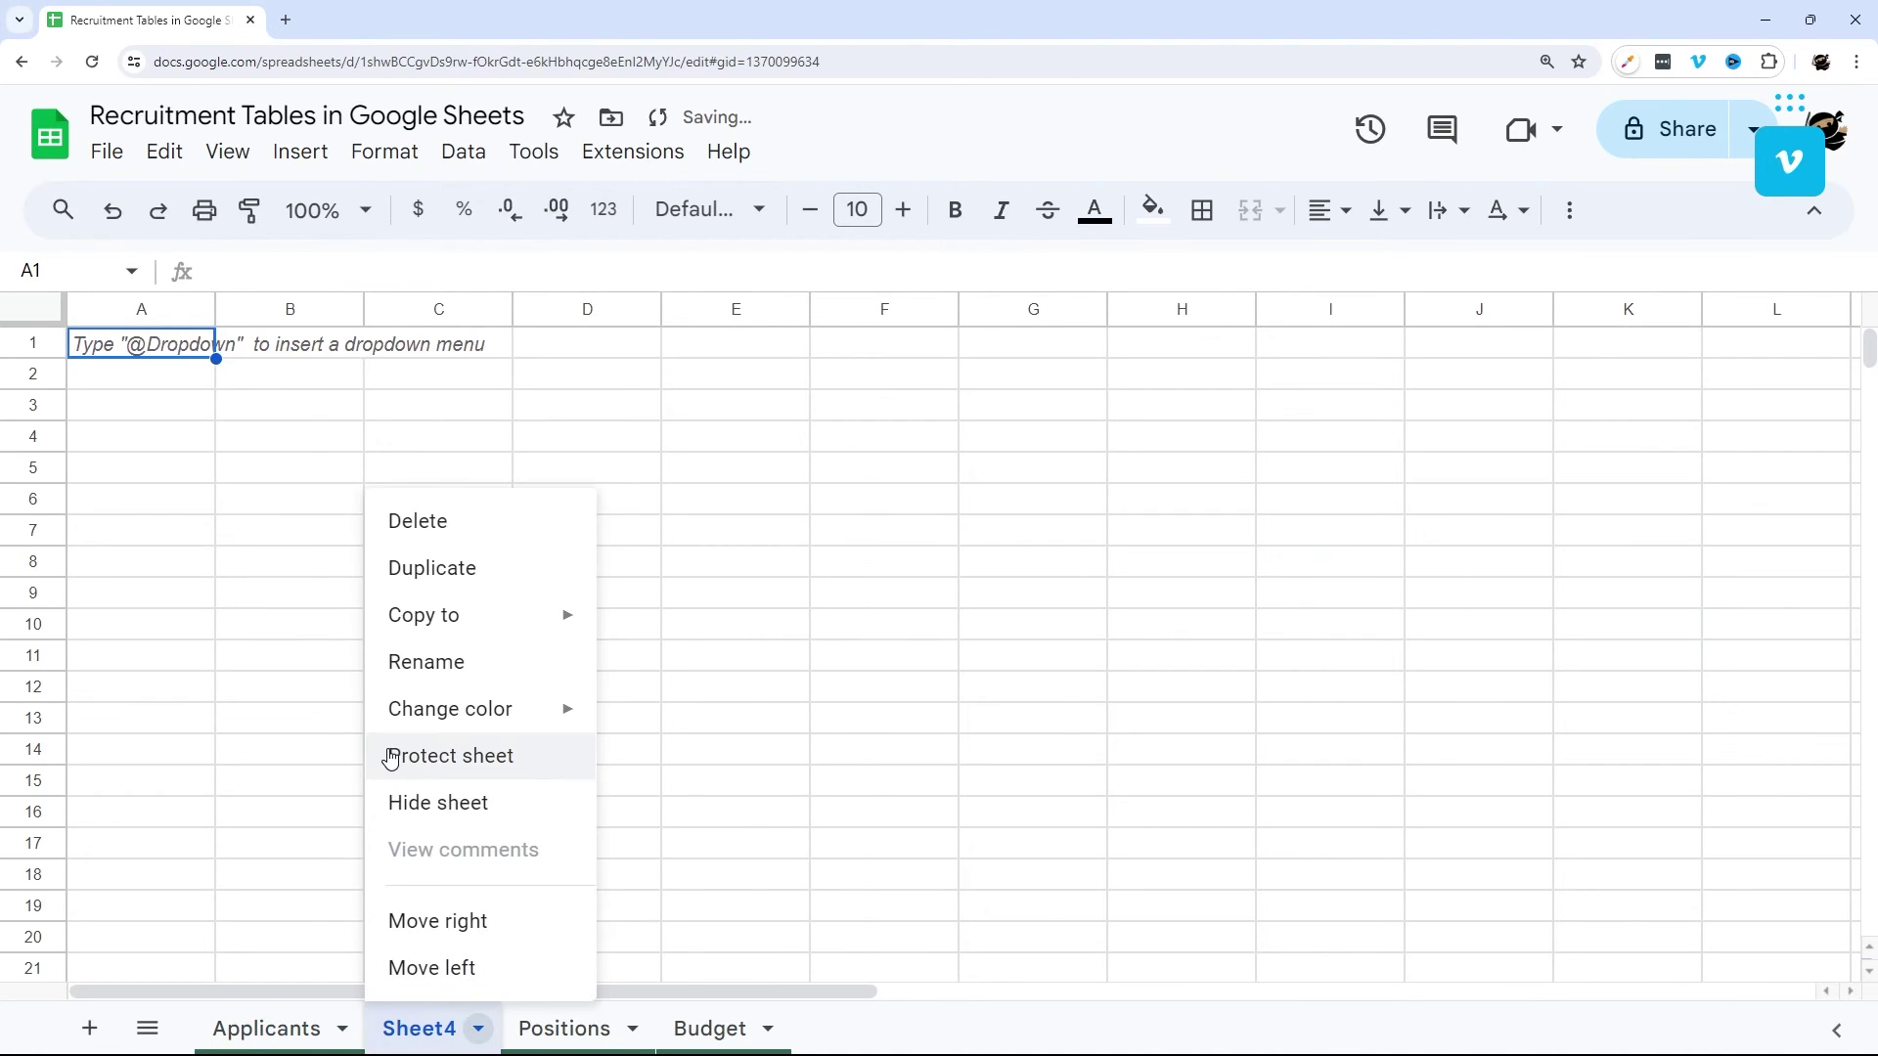
click(421, 663)
text(Sum)
key(Return)
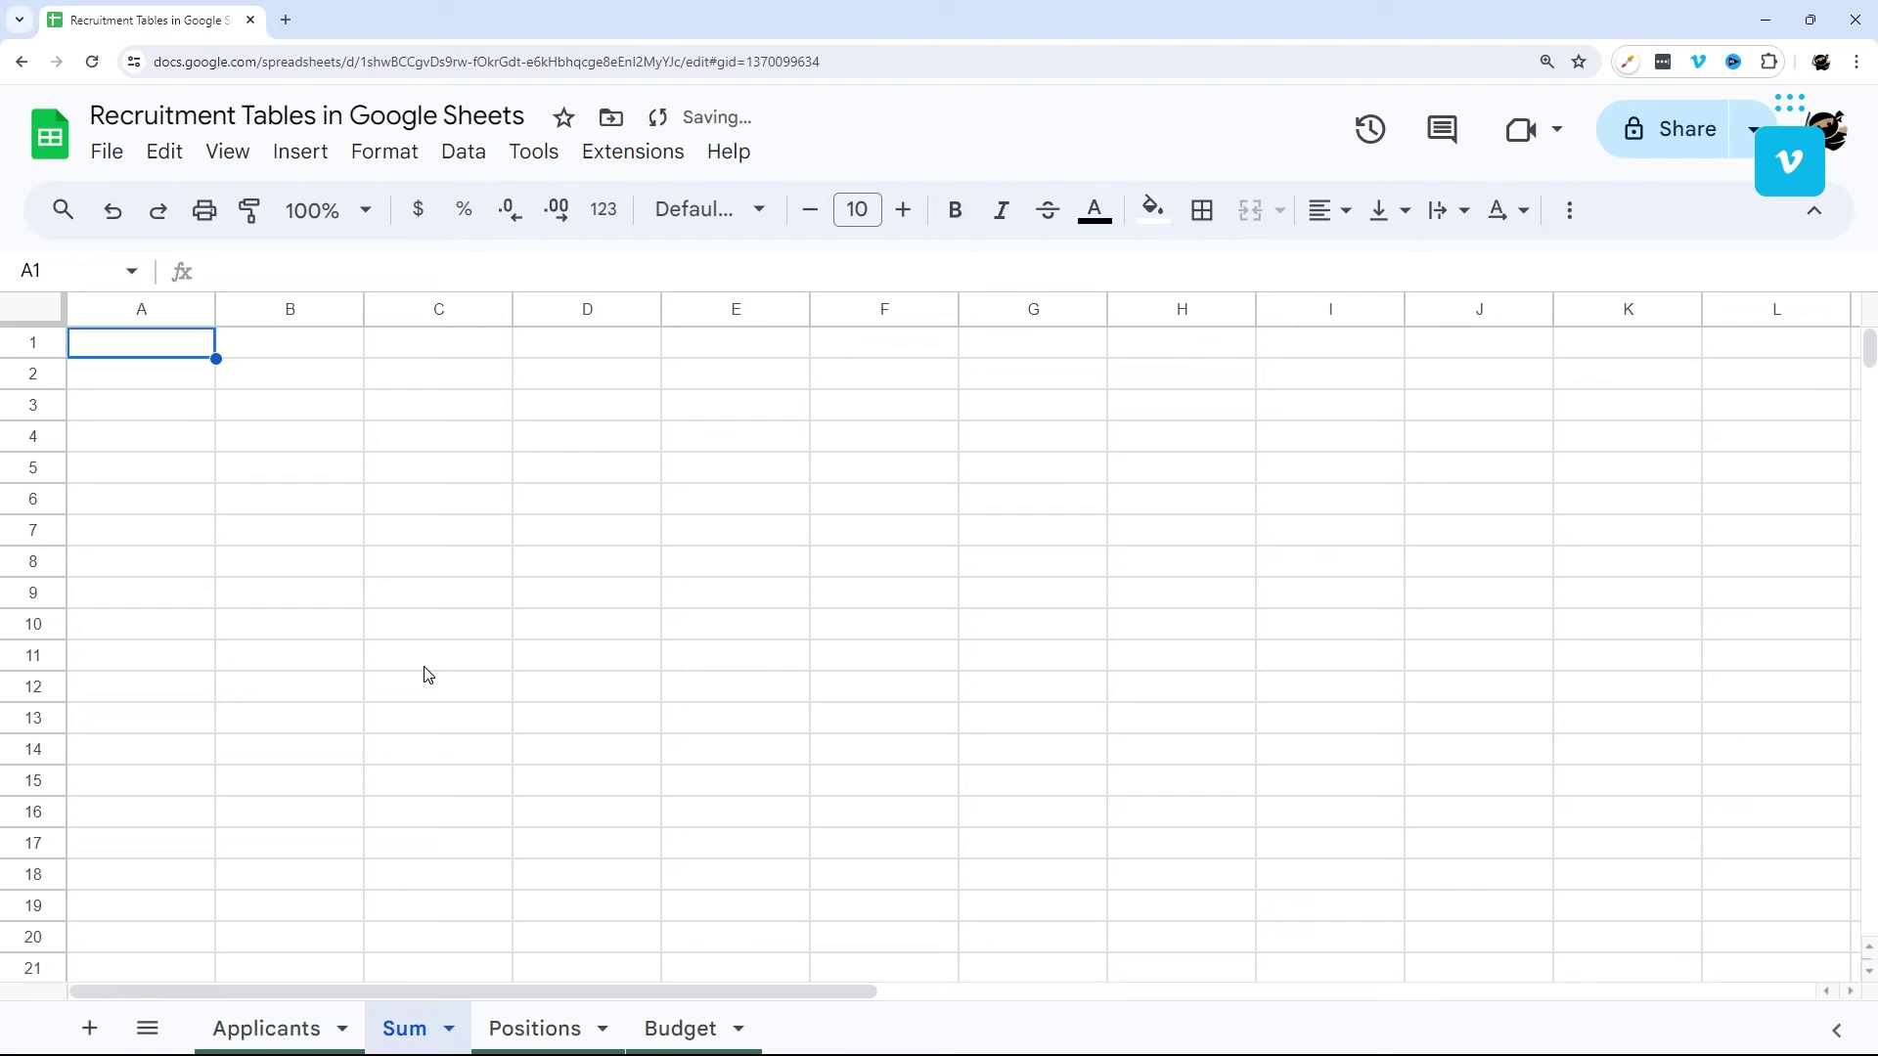
Start a =counta( formula in Sum A1, then cancel it.
click(273, 1028)
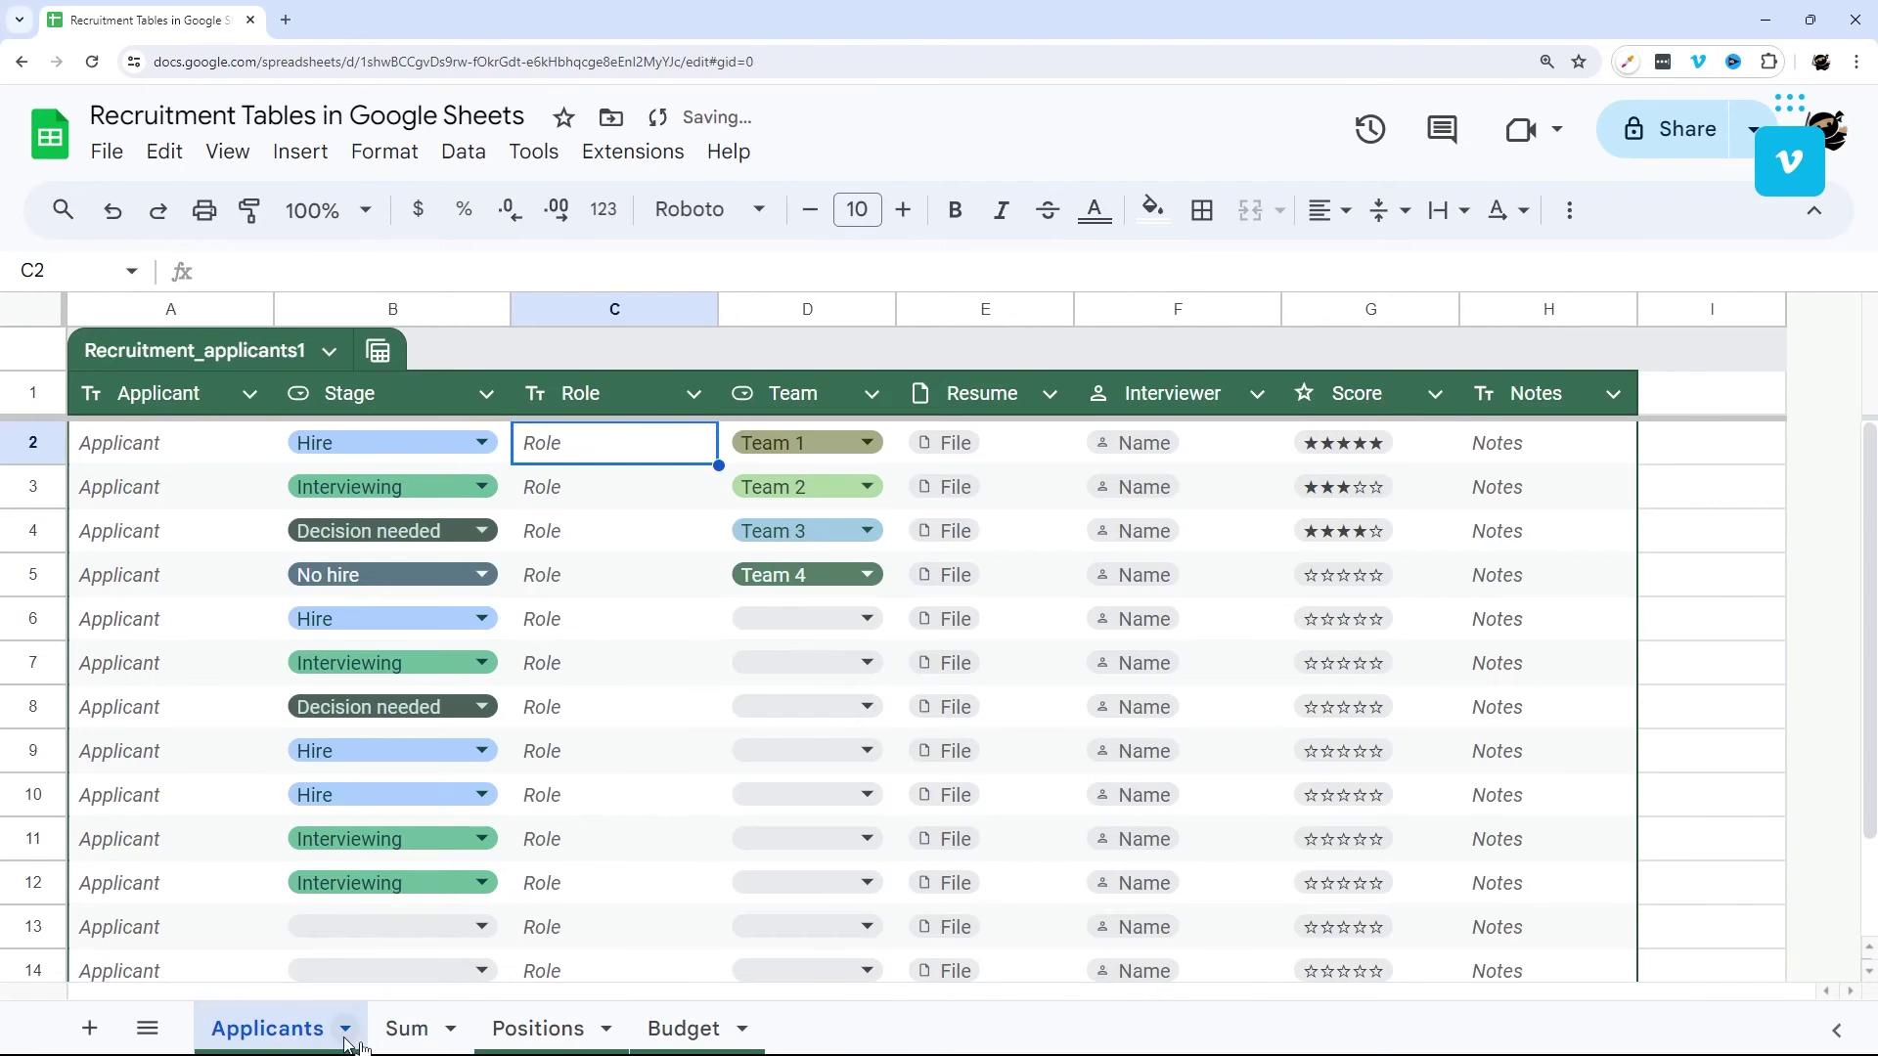
click(402, 1029)
text(=count)
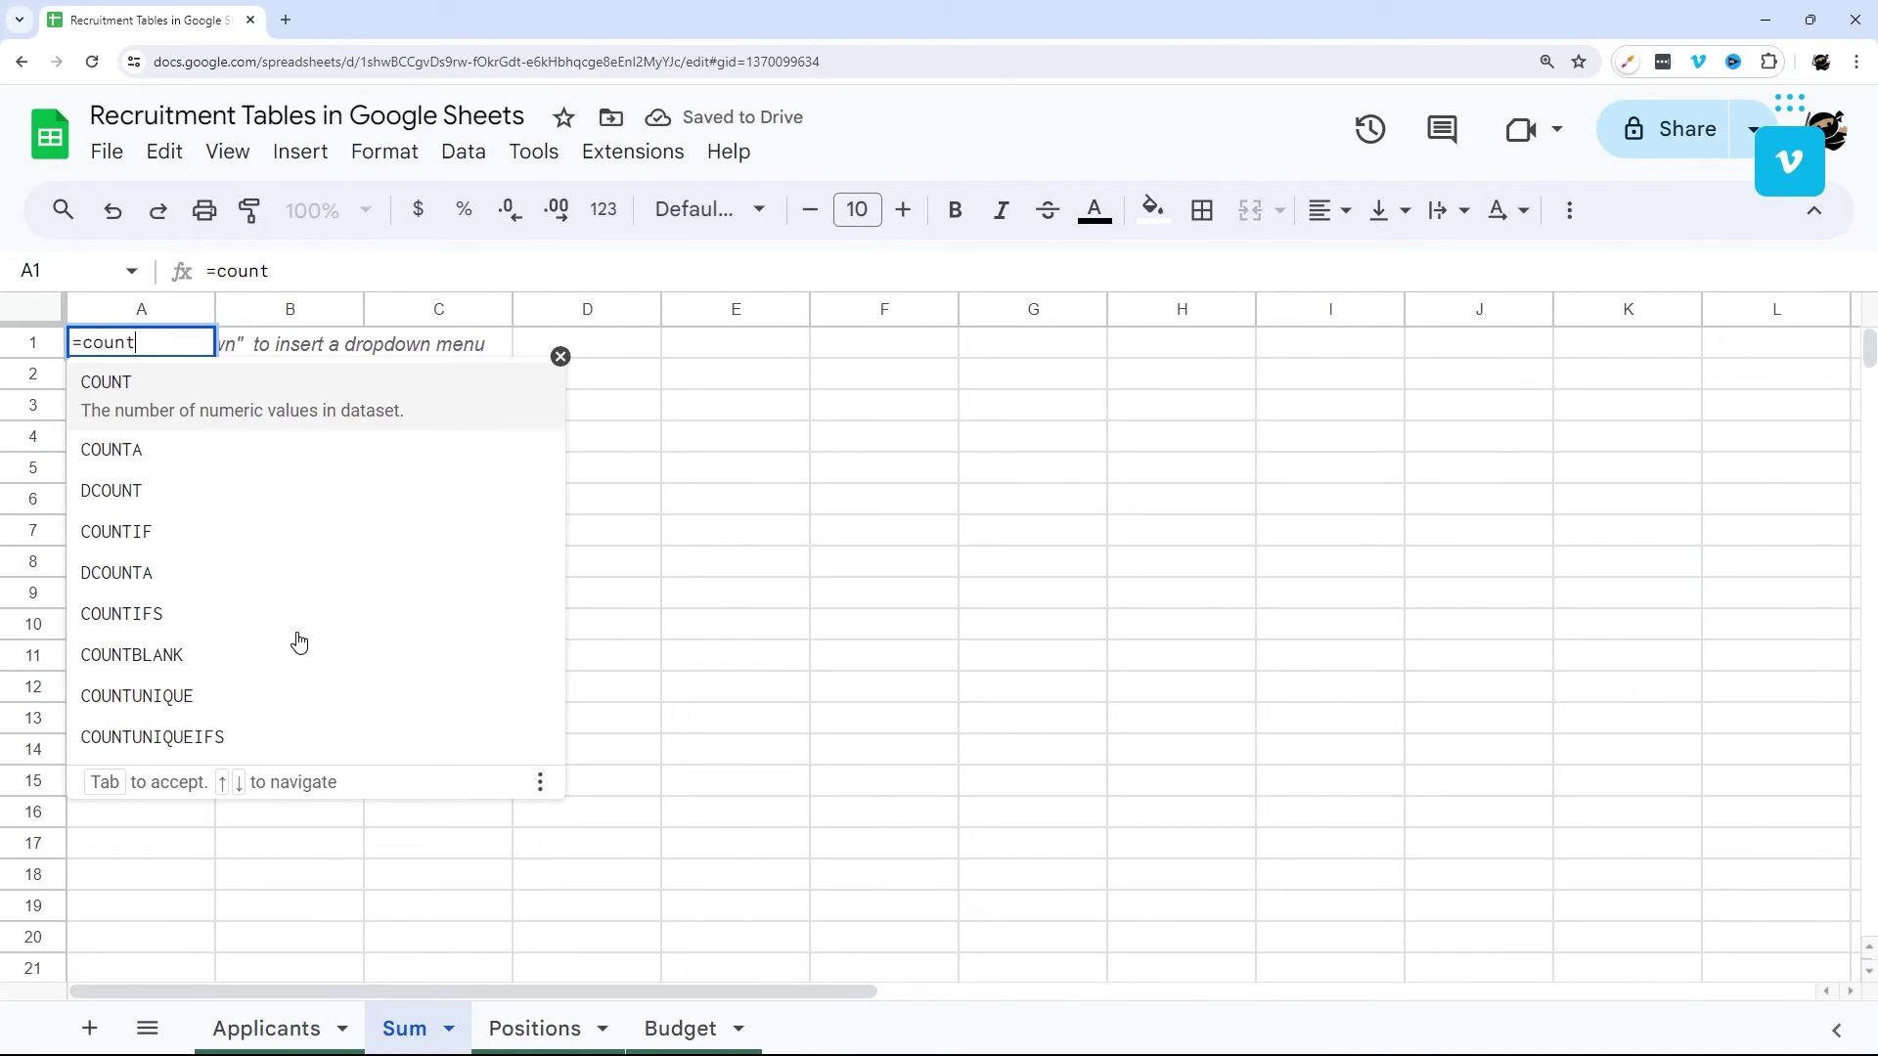
text(a()
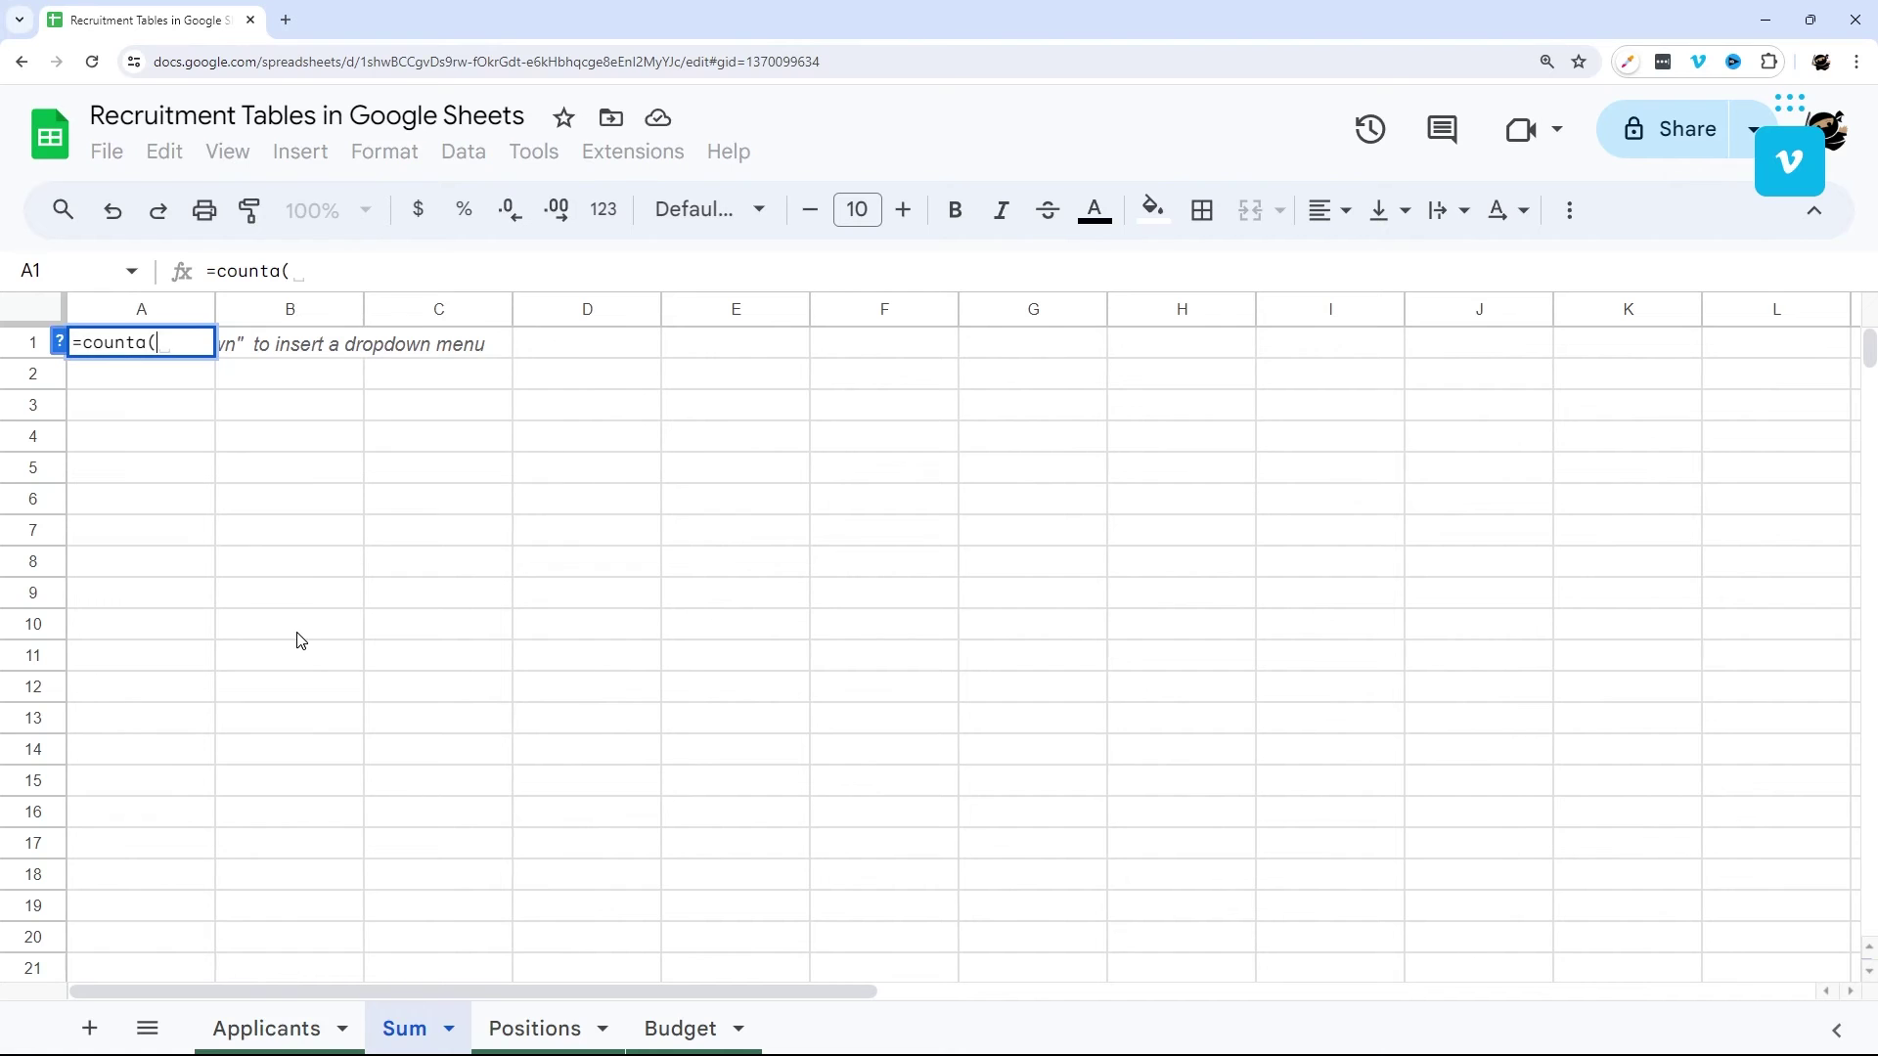
click(262, 1028)
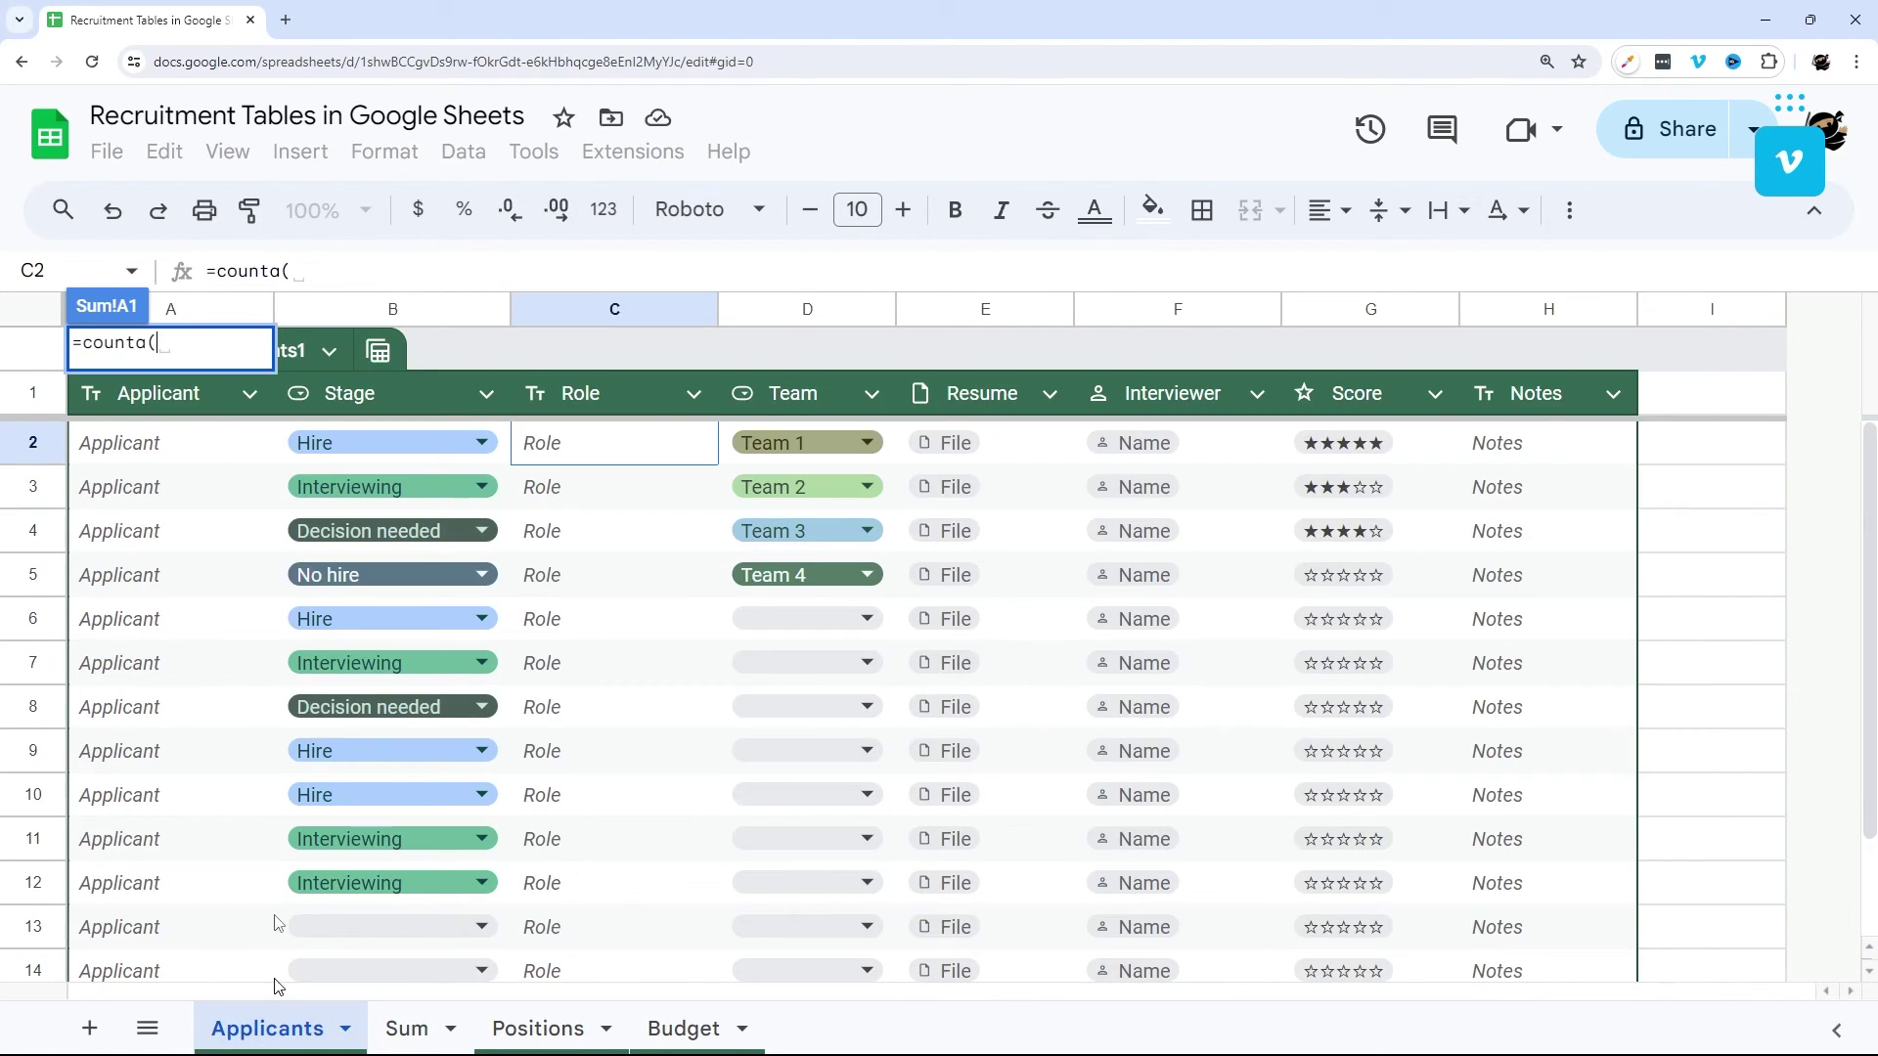
key(Escape)
Try renaming the table 'Applicants Name', dismissing the invalid-name errors.
click(283, 1030)
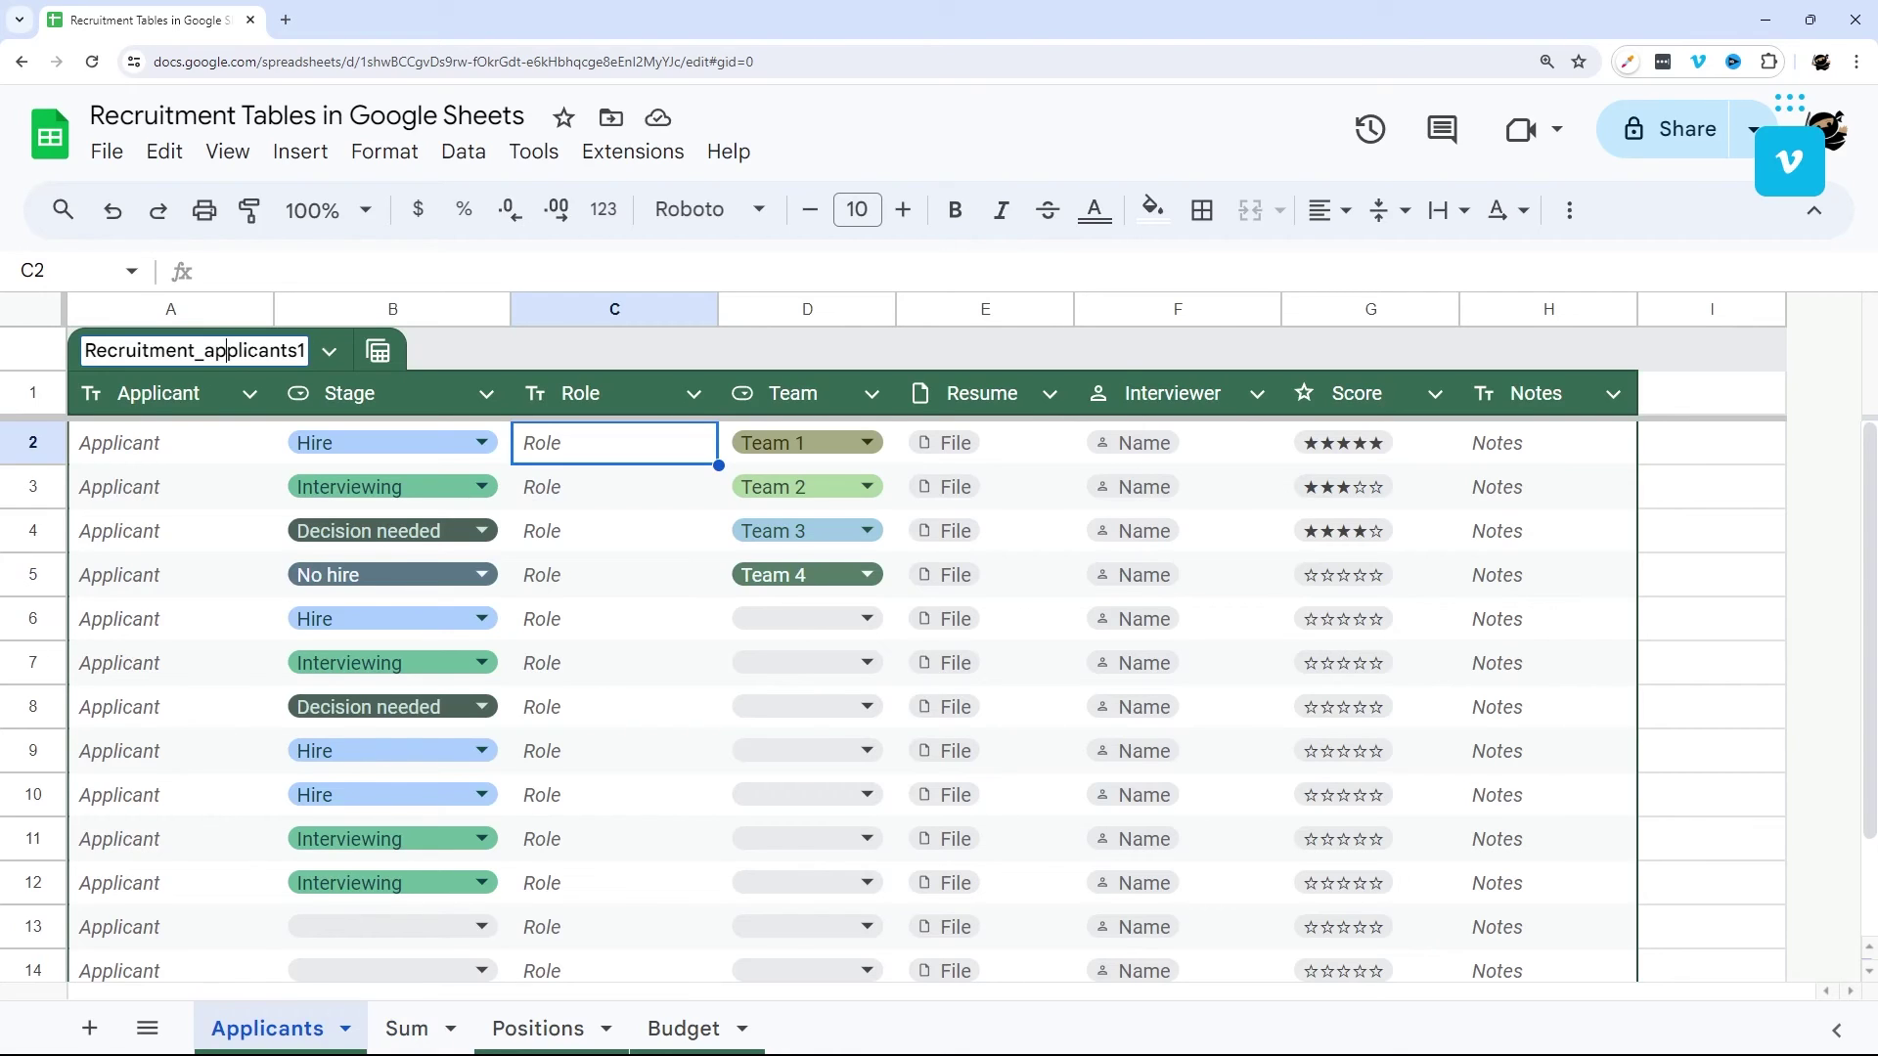
click(196, 350)
text(Applica)
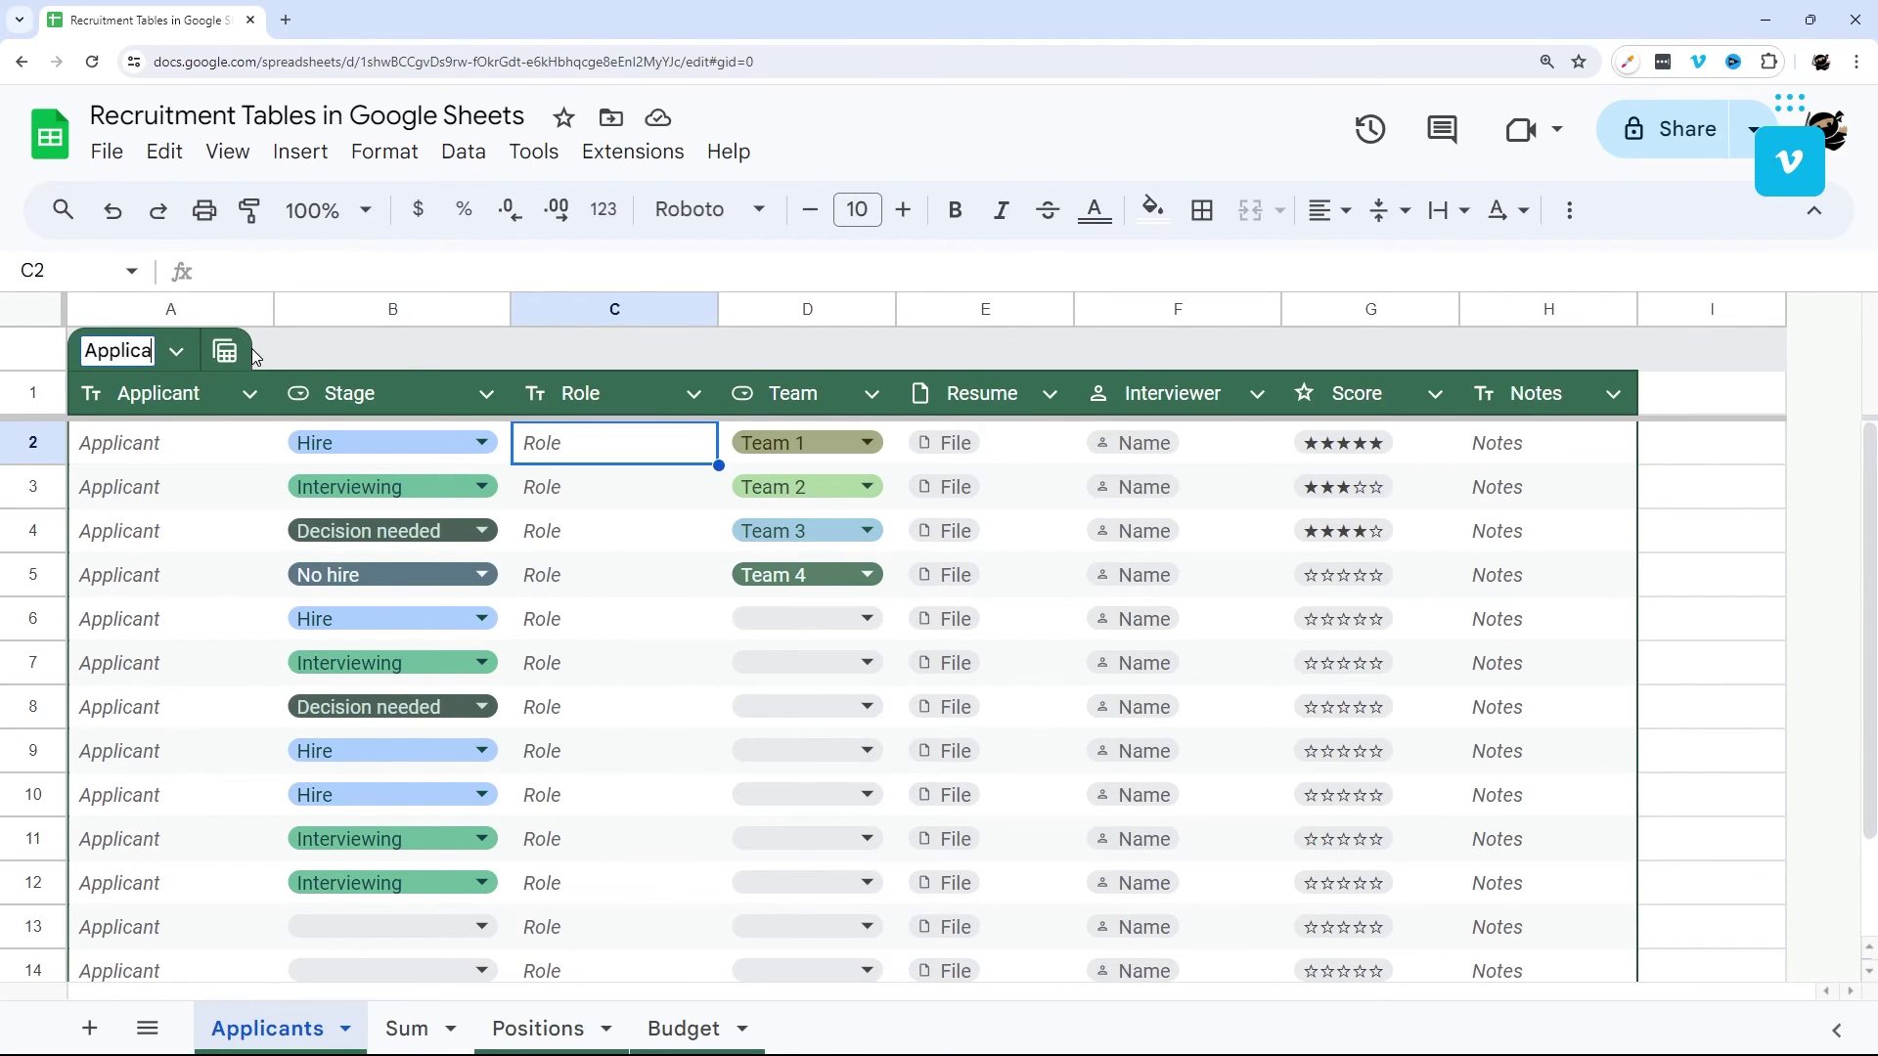
text(nts Name)
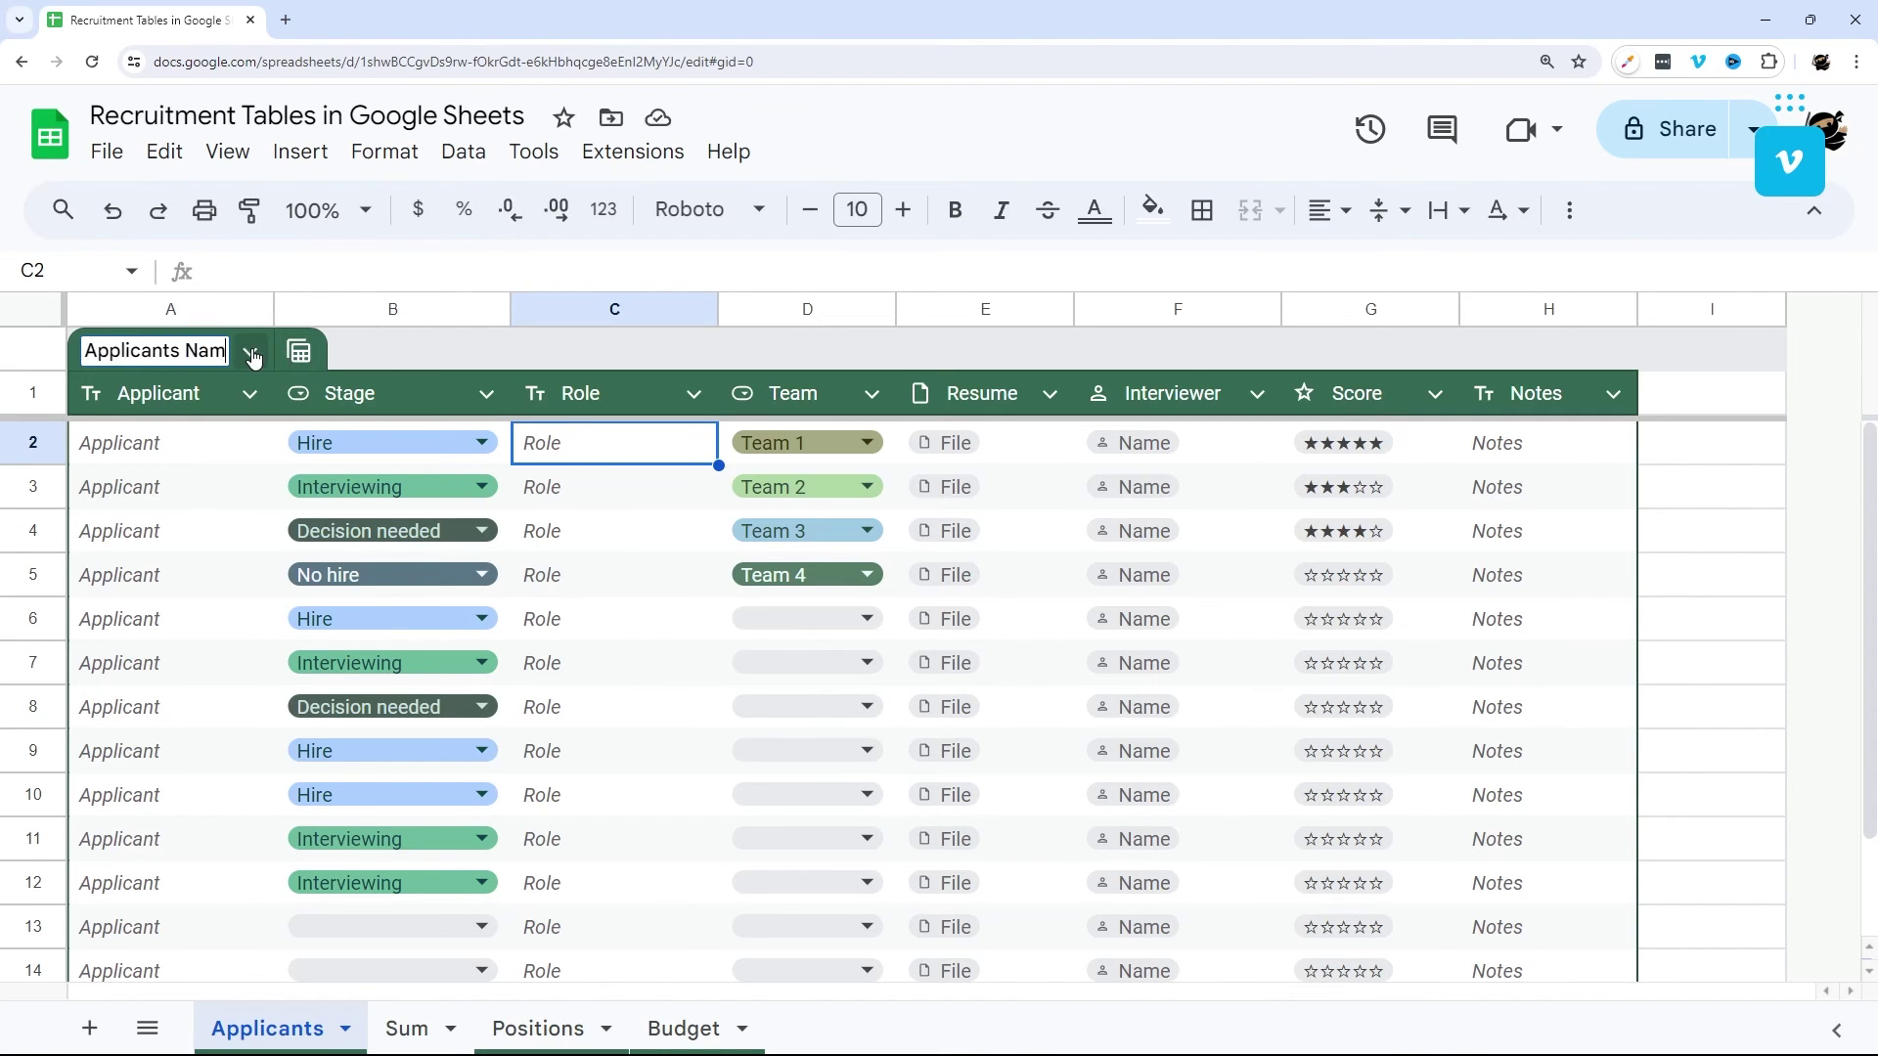
key(Return)
click(1227, 636)
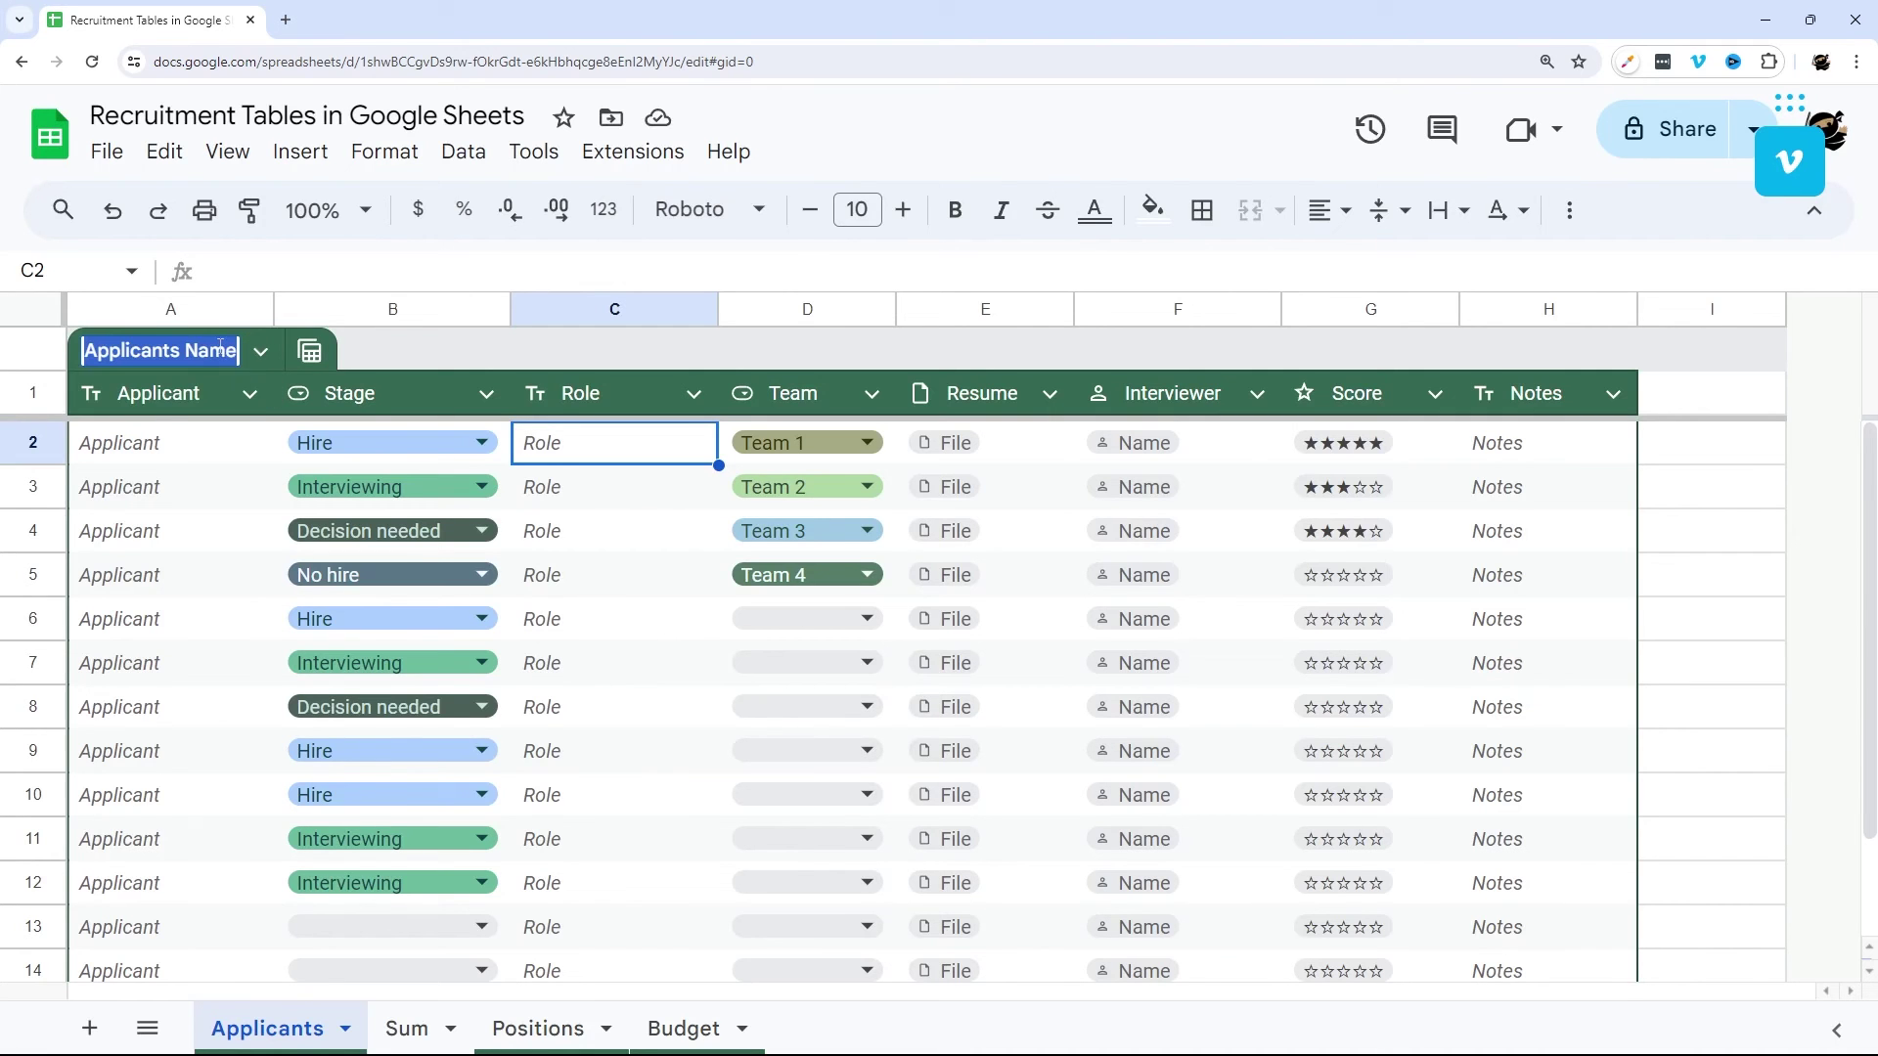
click(193, 347)
click(322, 359)
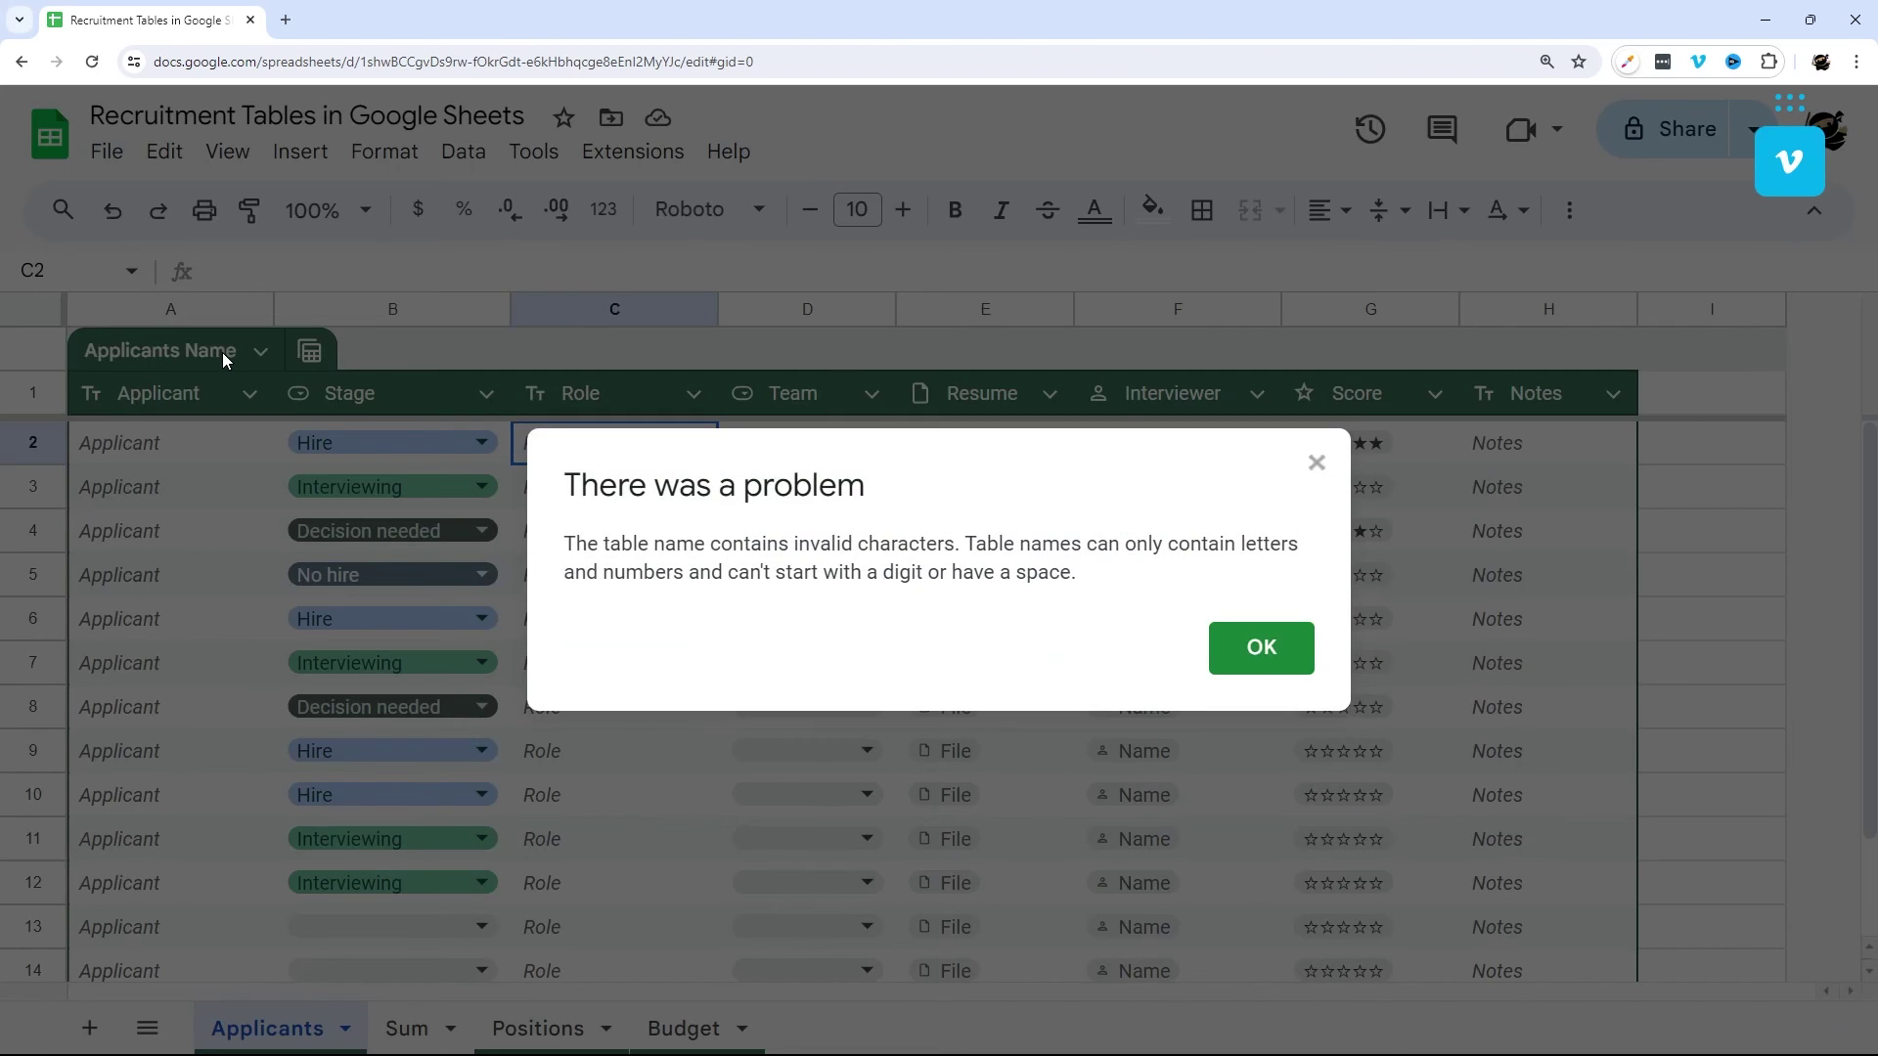
click(1216, 650)
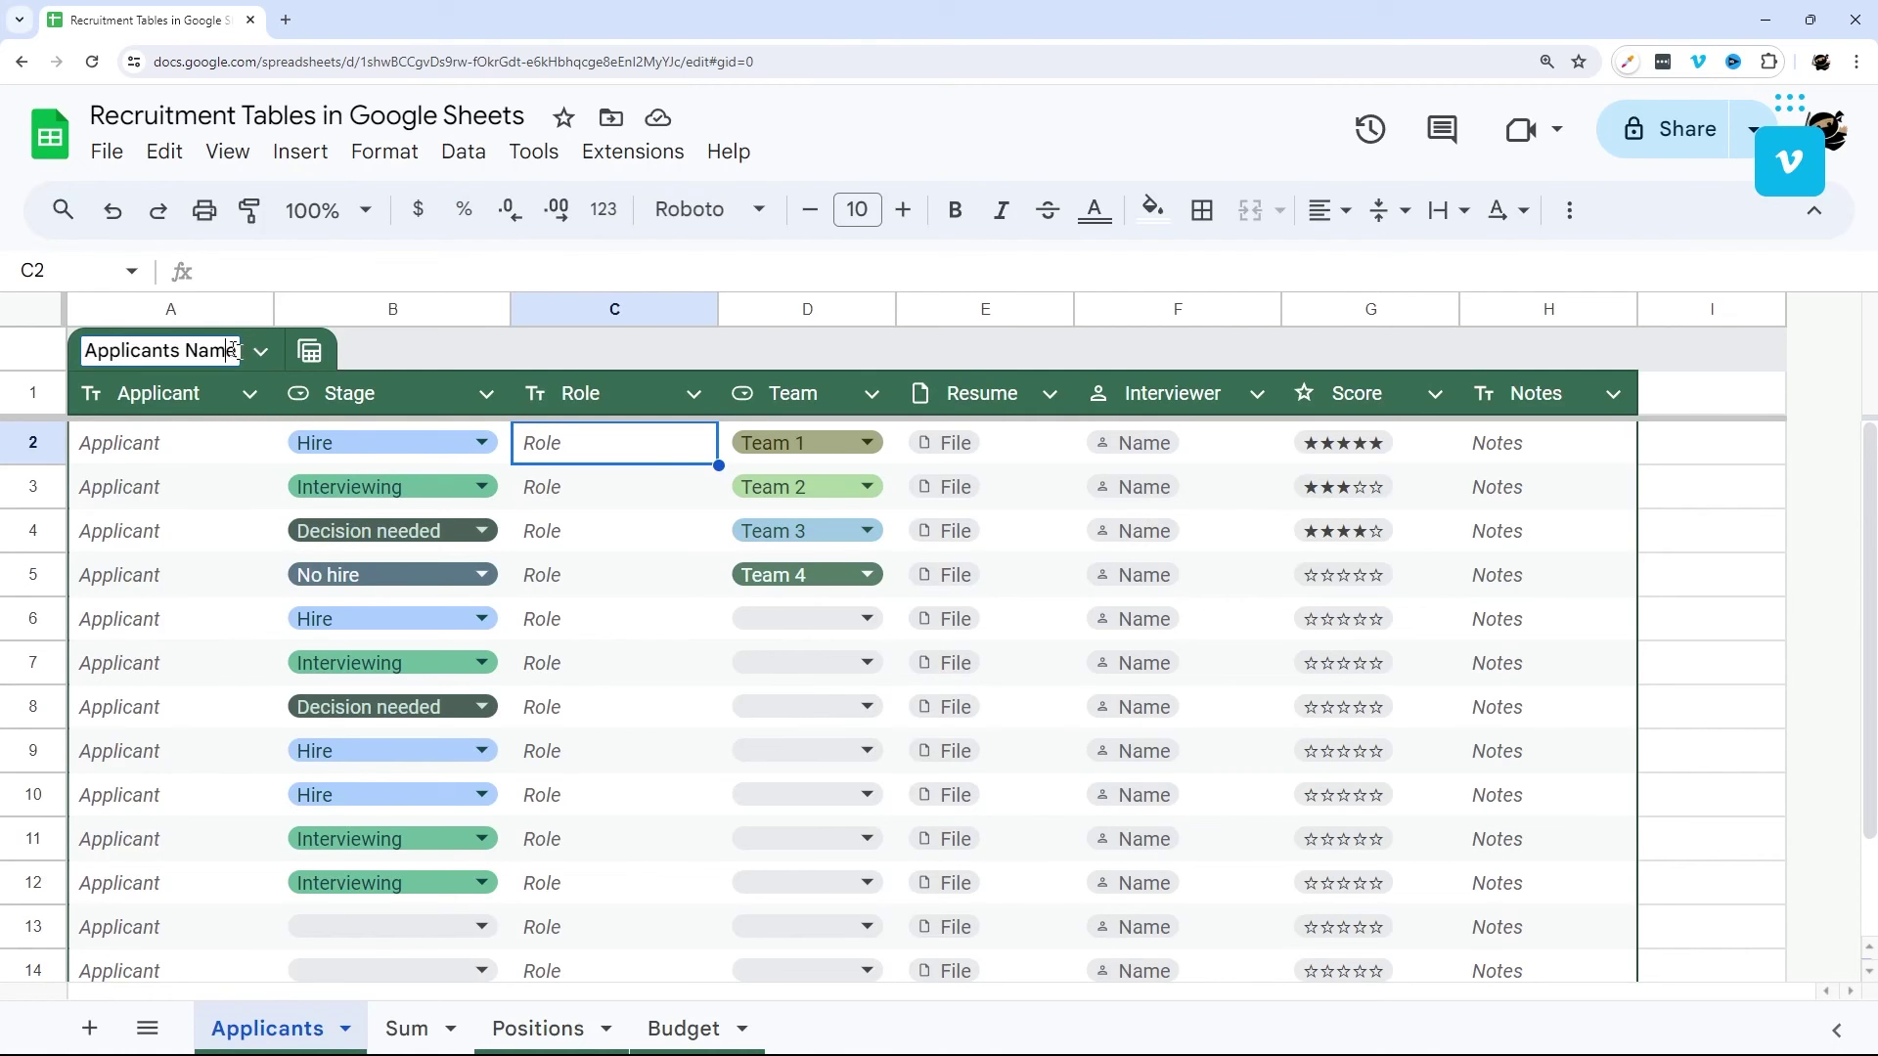
Set the table name to 'Applicants' and show the Sum sheet.
key(BackSpace)
key(BackSpace)
key(BackSpace)
key(BackSpace)
key(BackSpace)
key(BackSpace)
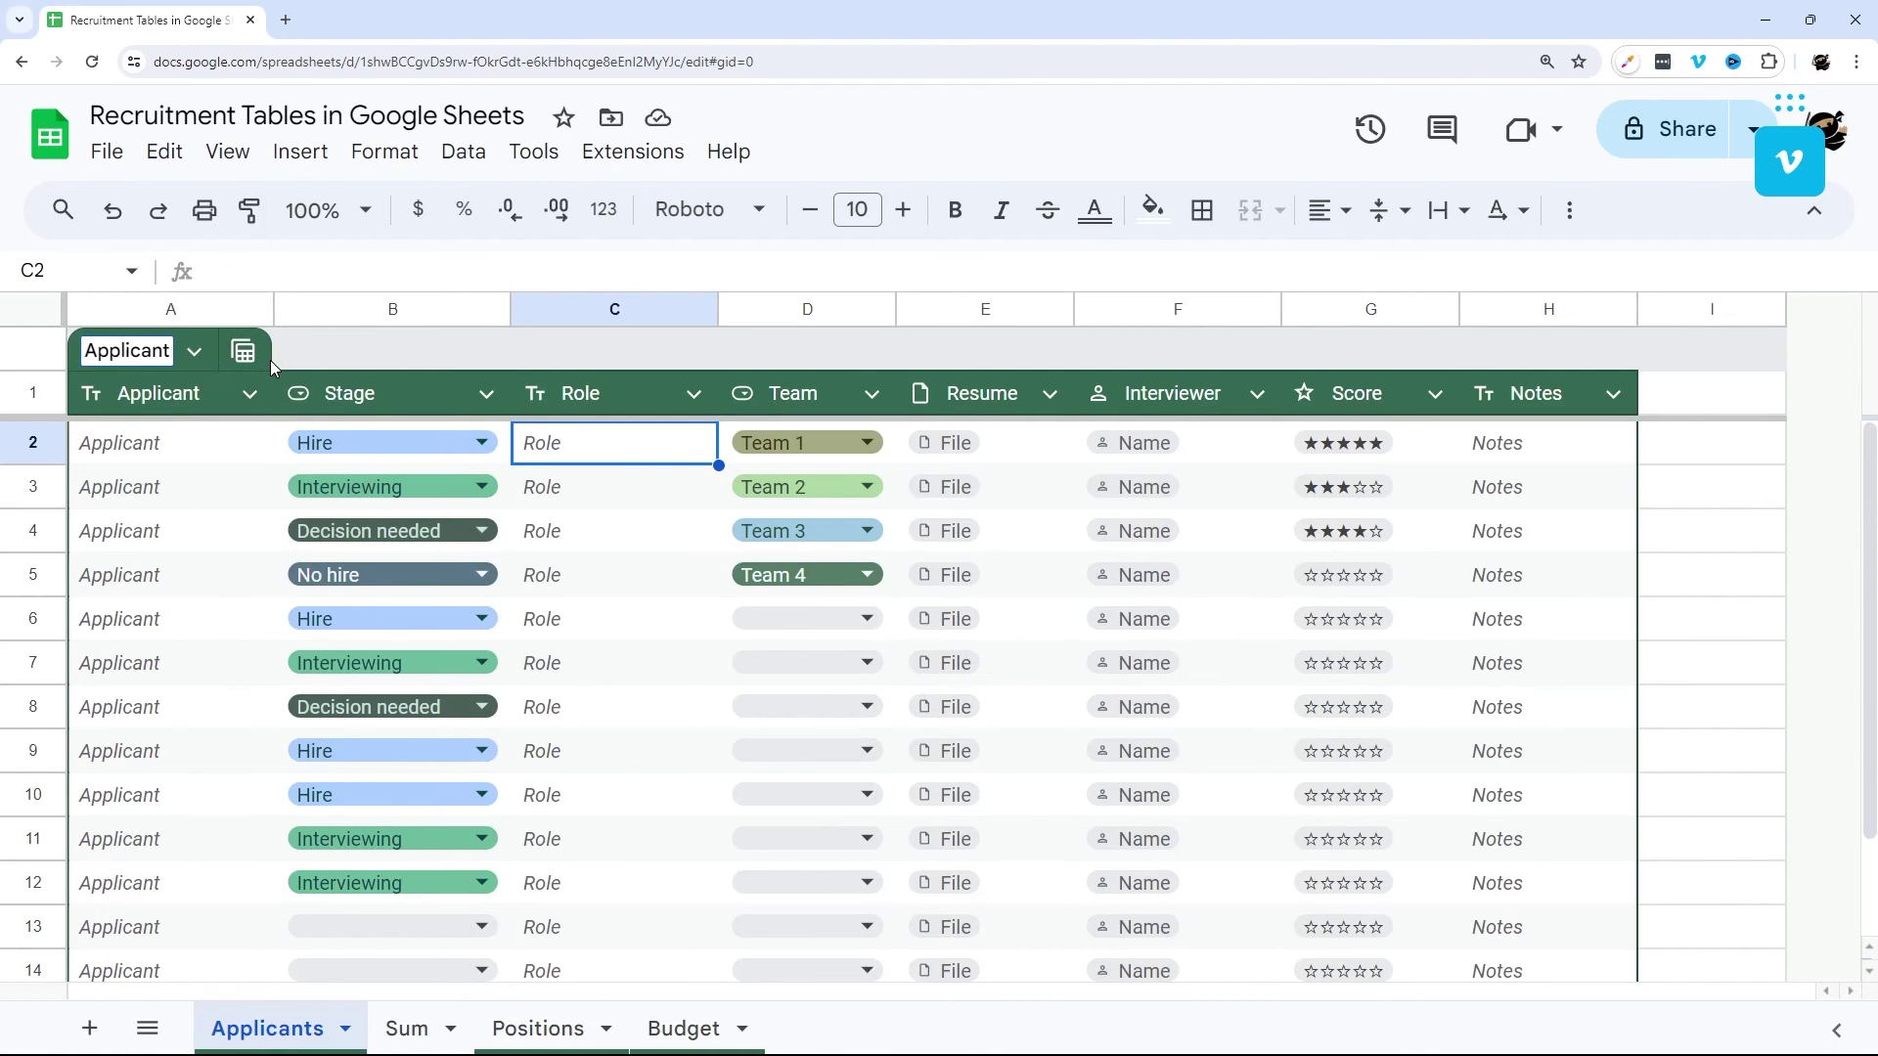
text(s)
key(Return)
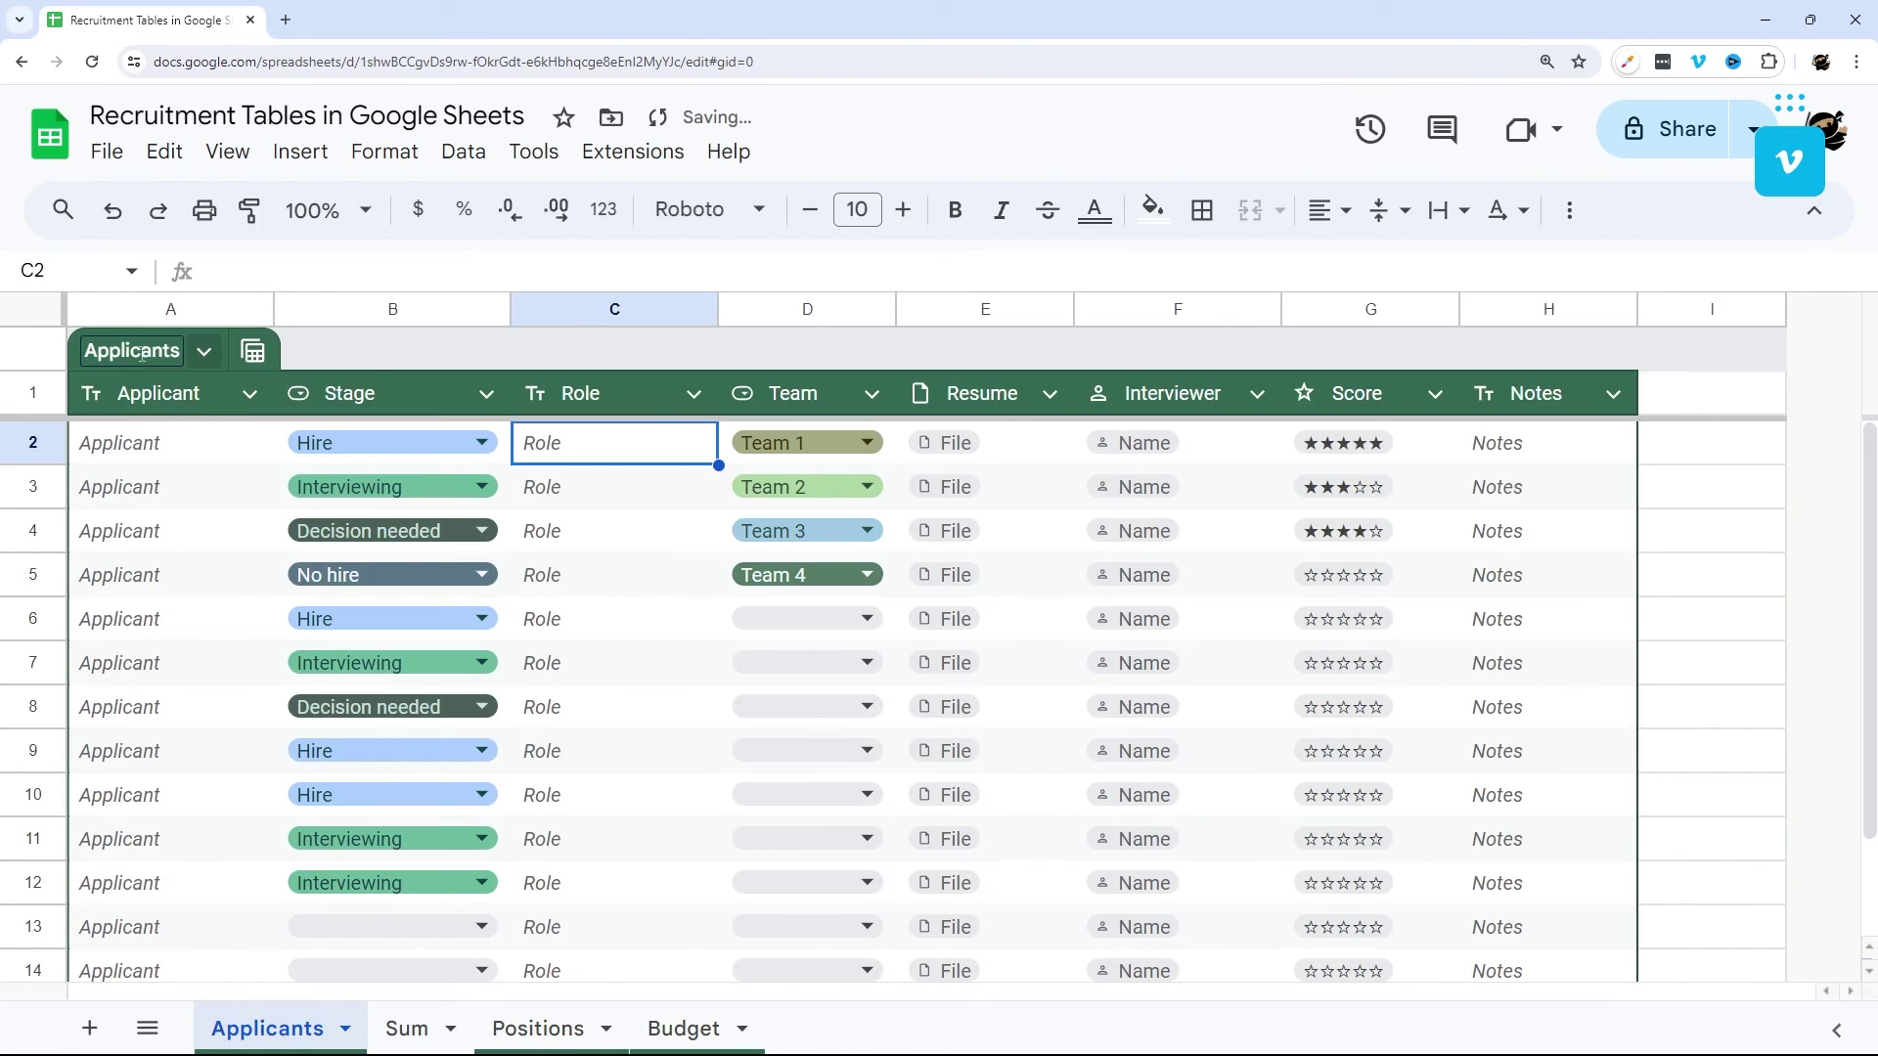
click(410, 1027)
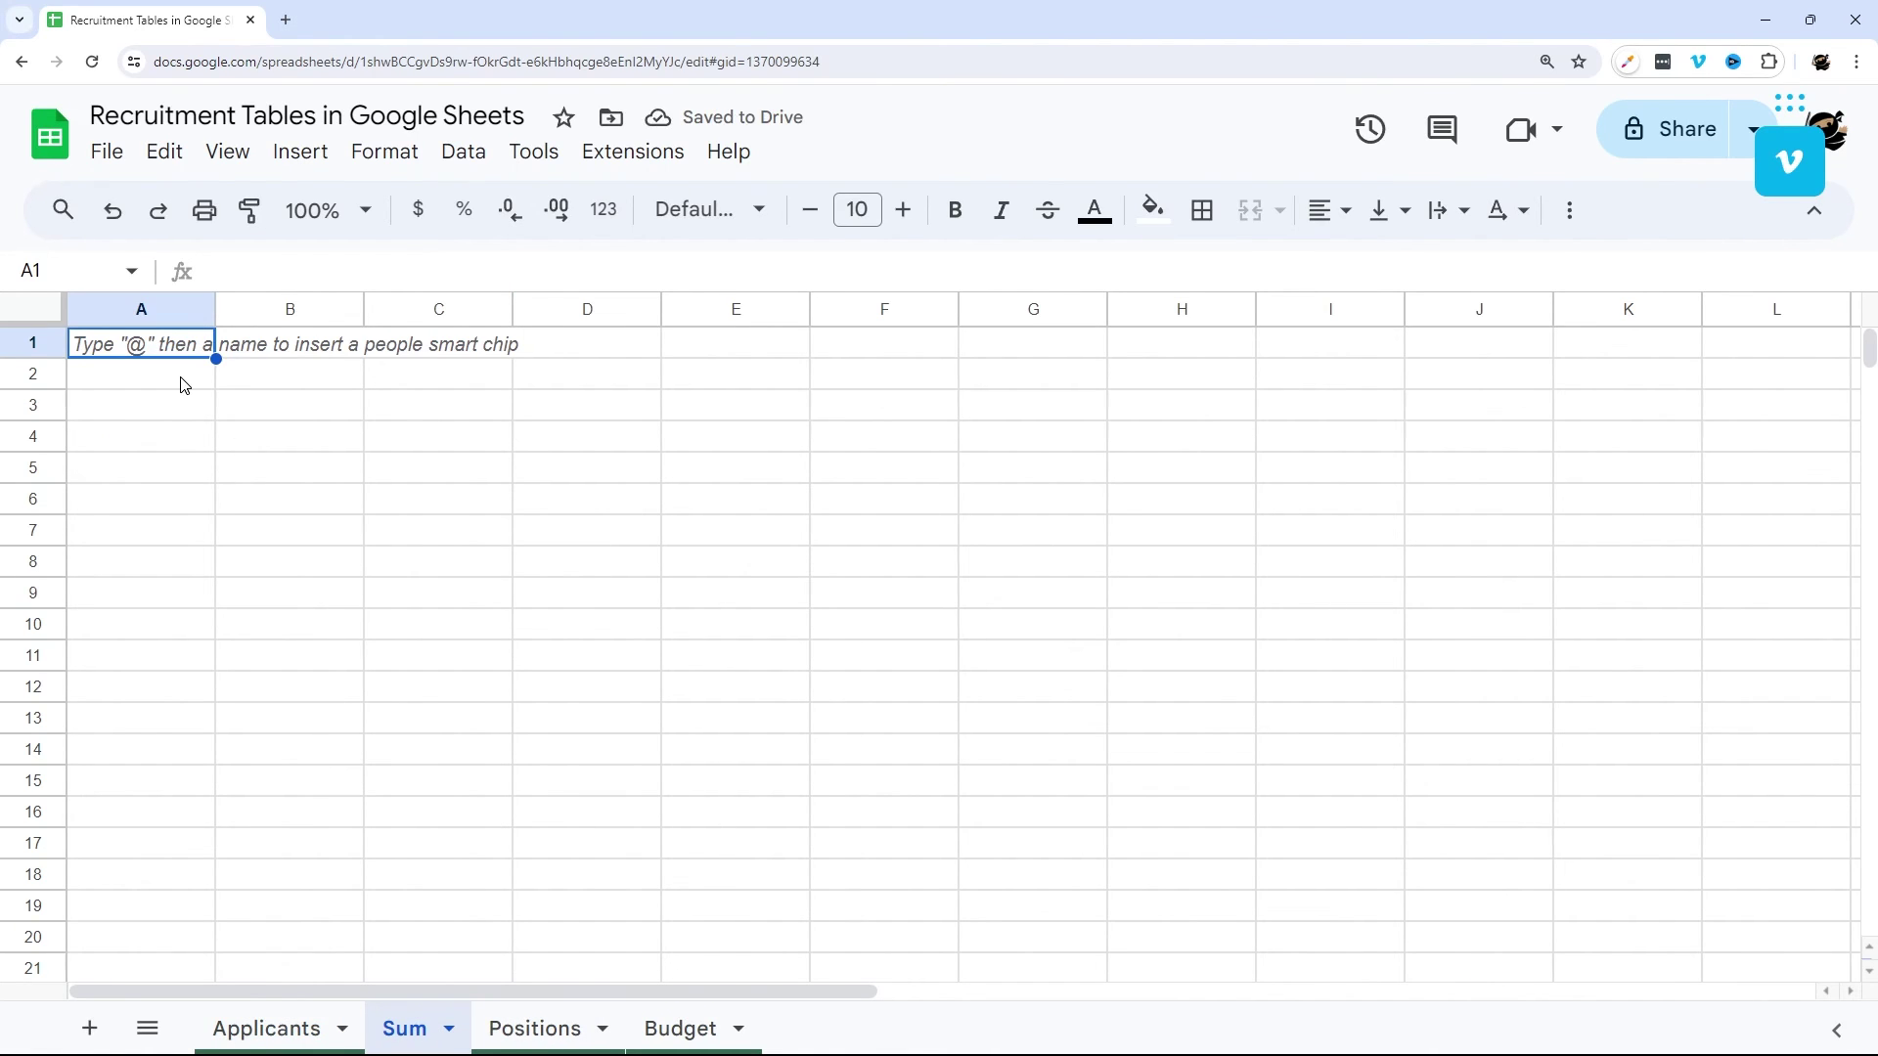
Enter =counta(Applicants[Stage]) in cell A1 of the Sum sheet.
double_click(195, 345)
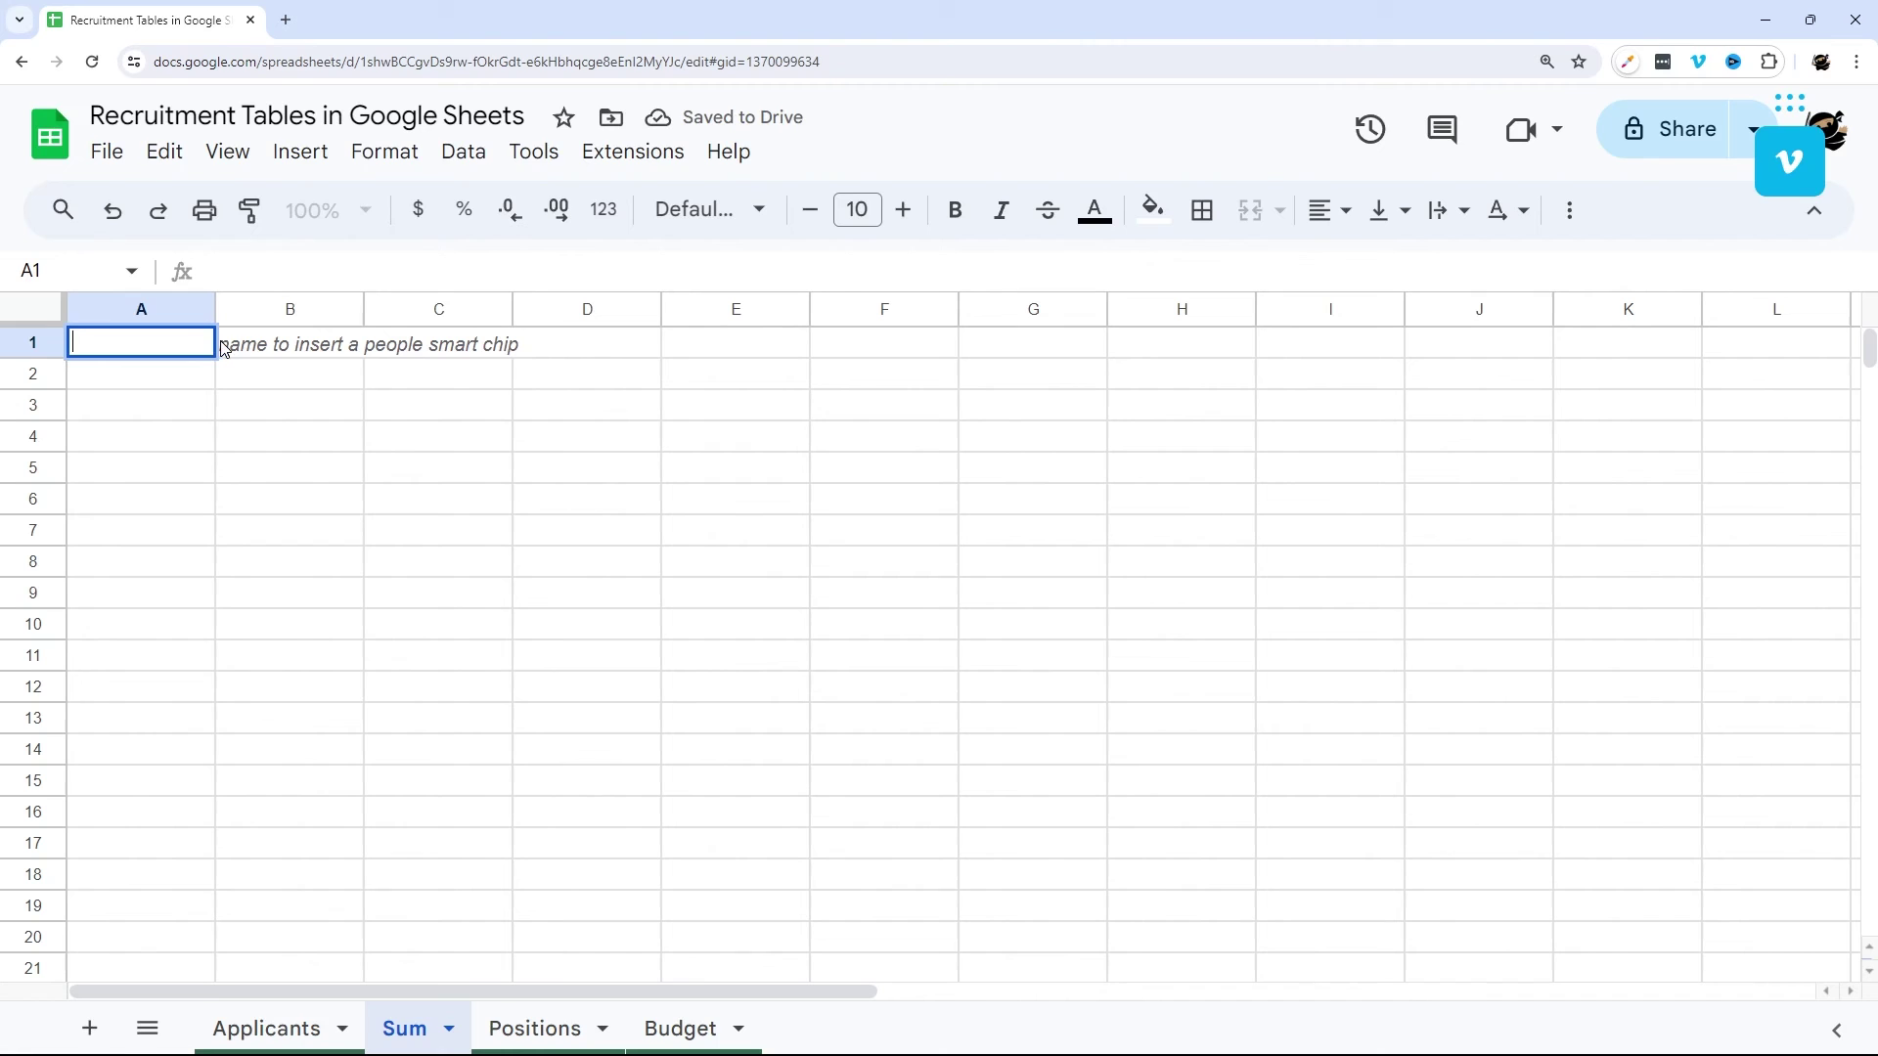
text(=counta(Appl)
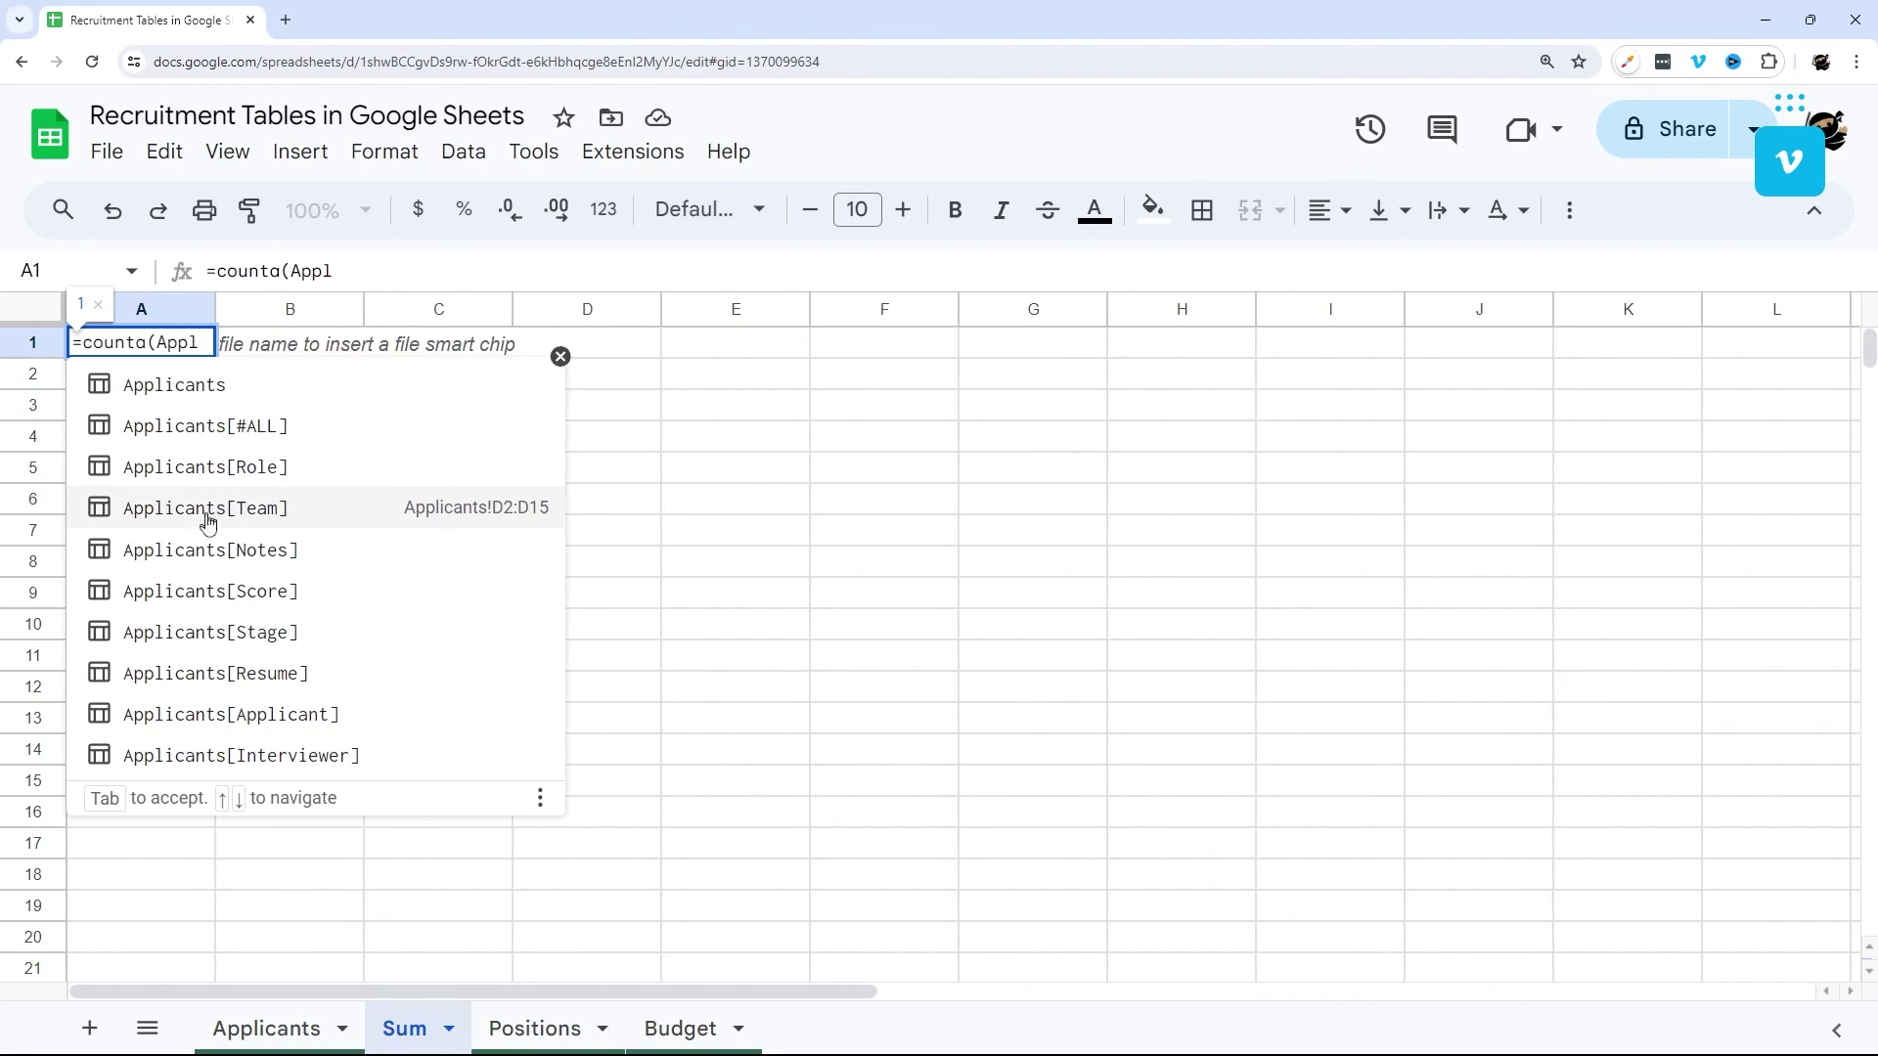
click(195, 631)
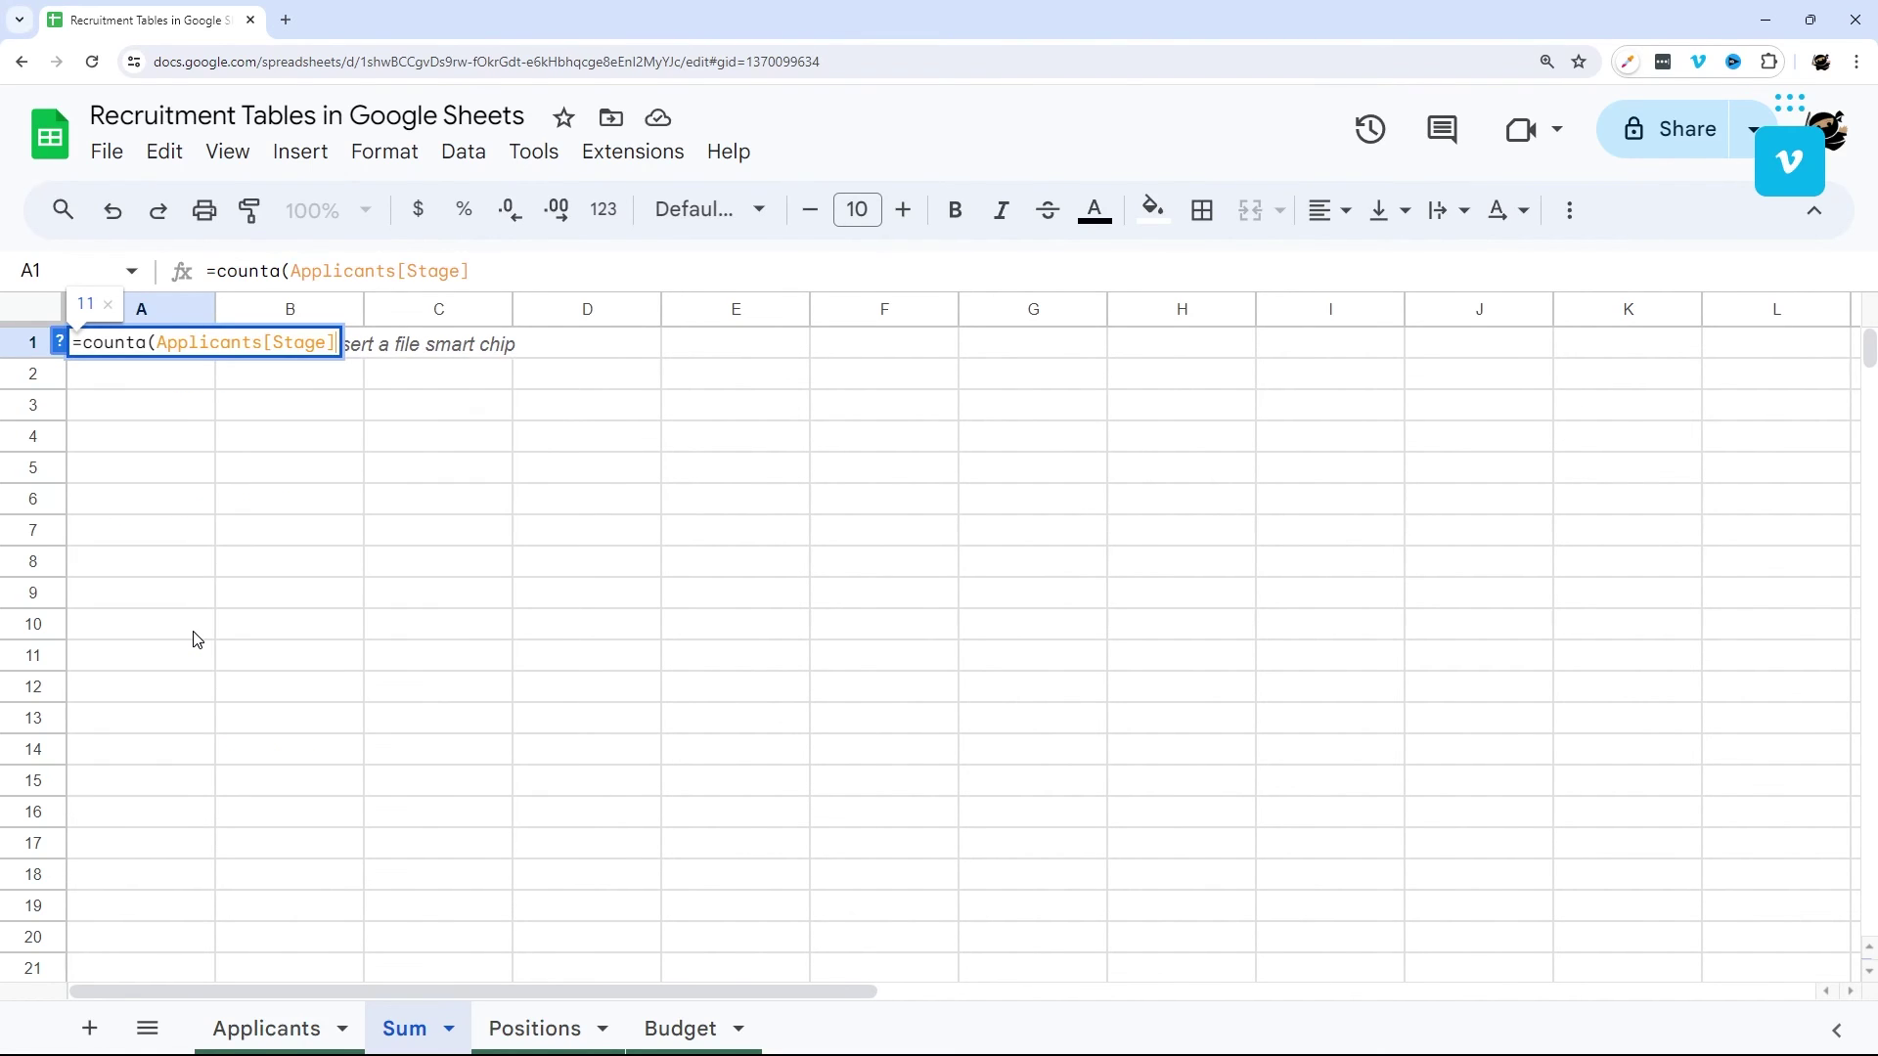
text())
key(Return)
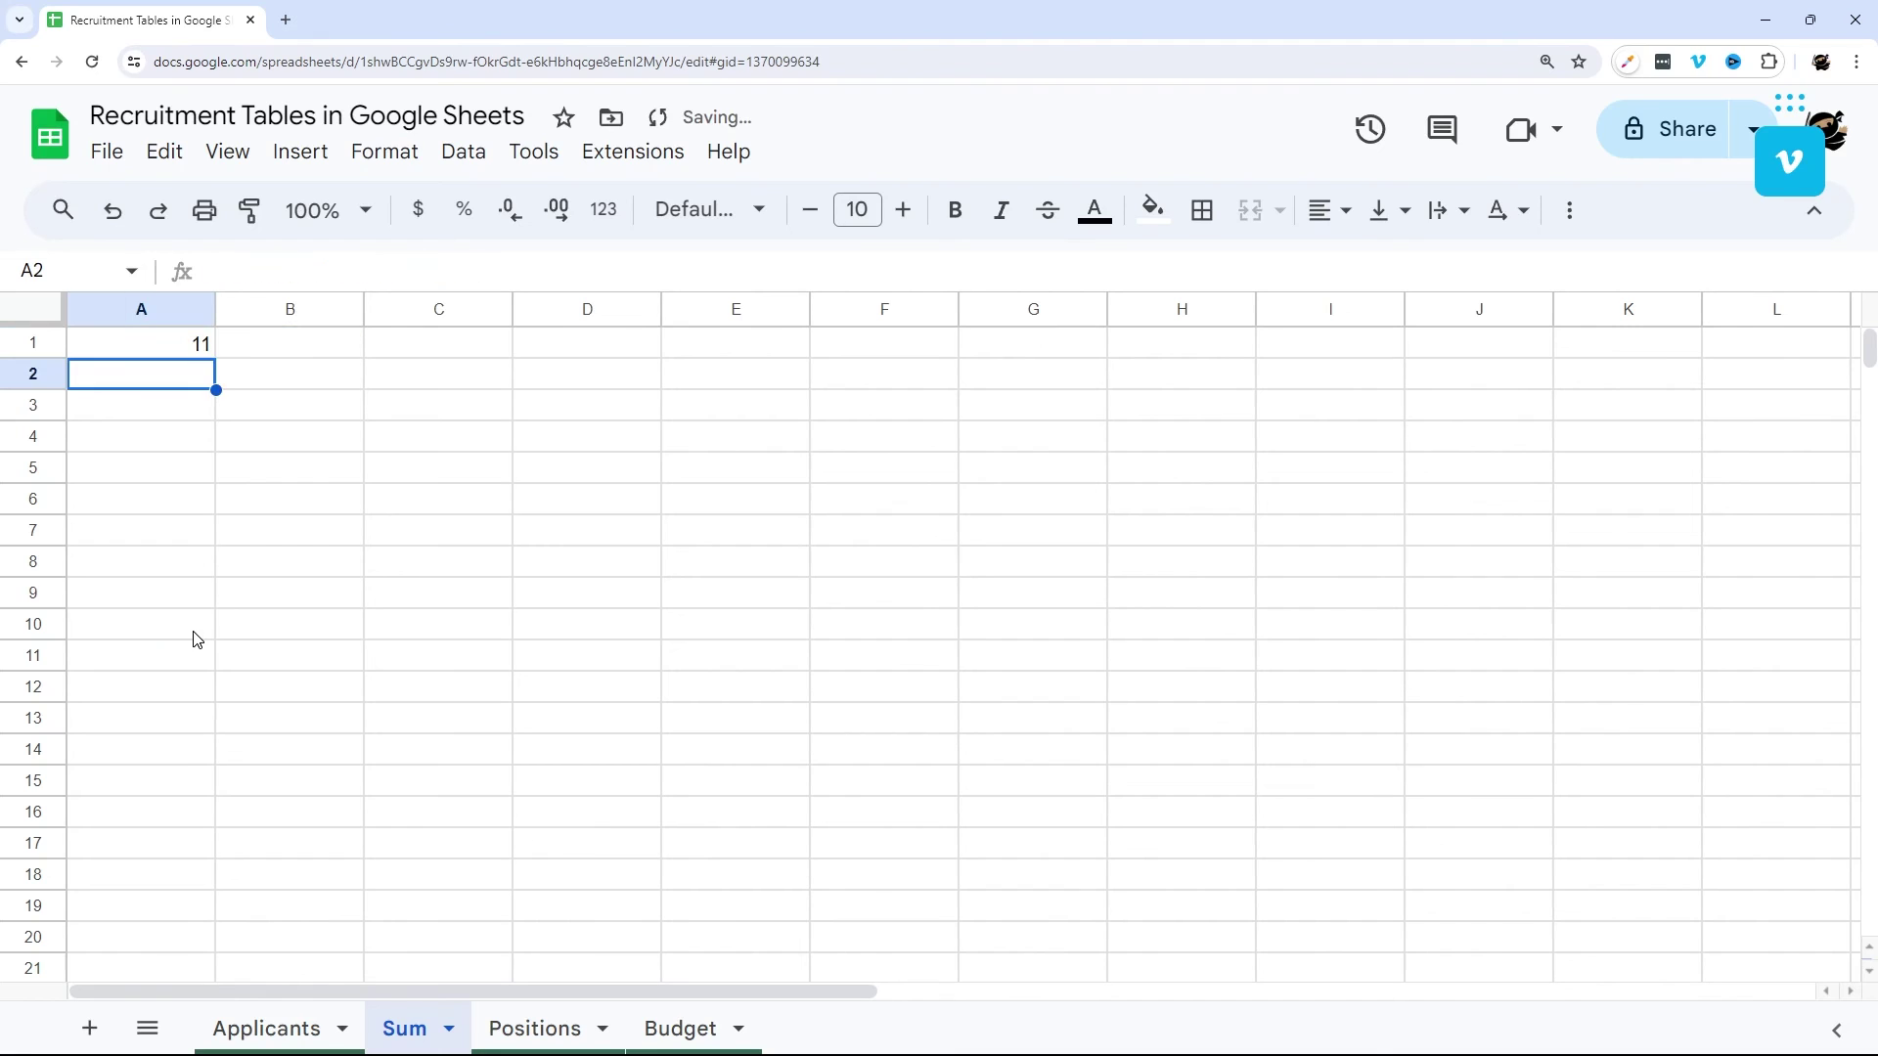
Change A1's formula to =unique(Applicants[Stage]) and widen column A to fit the stage names.
click(181, 360)
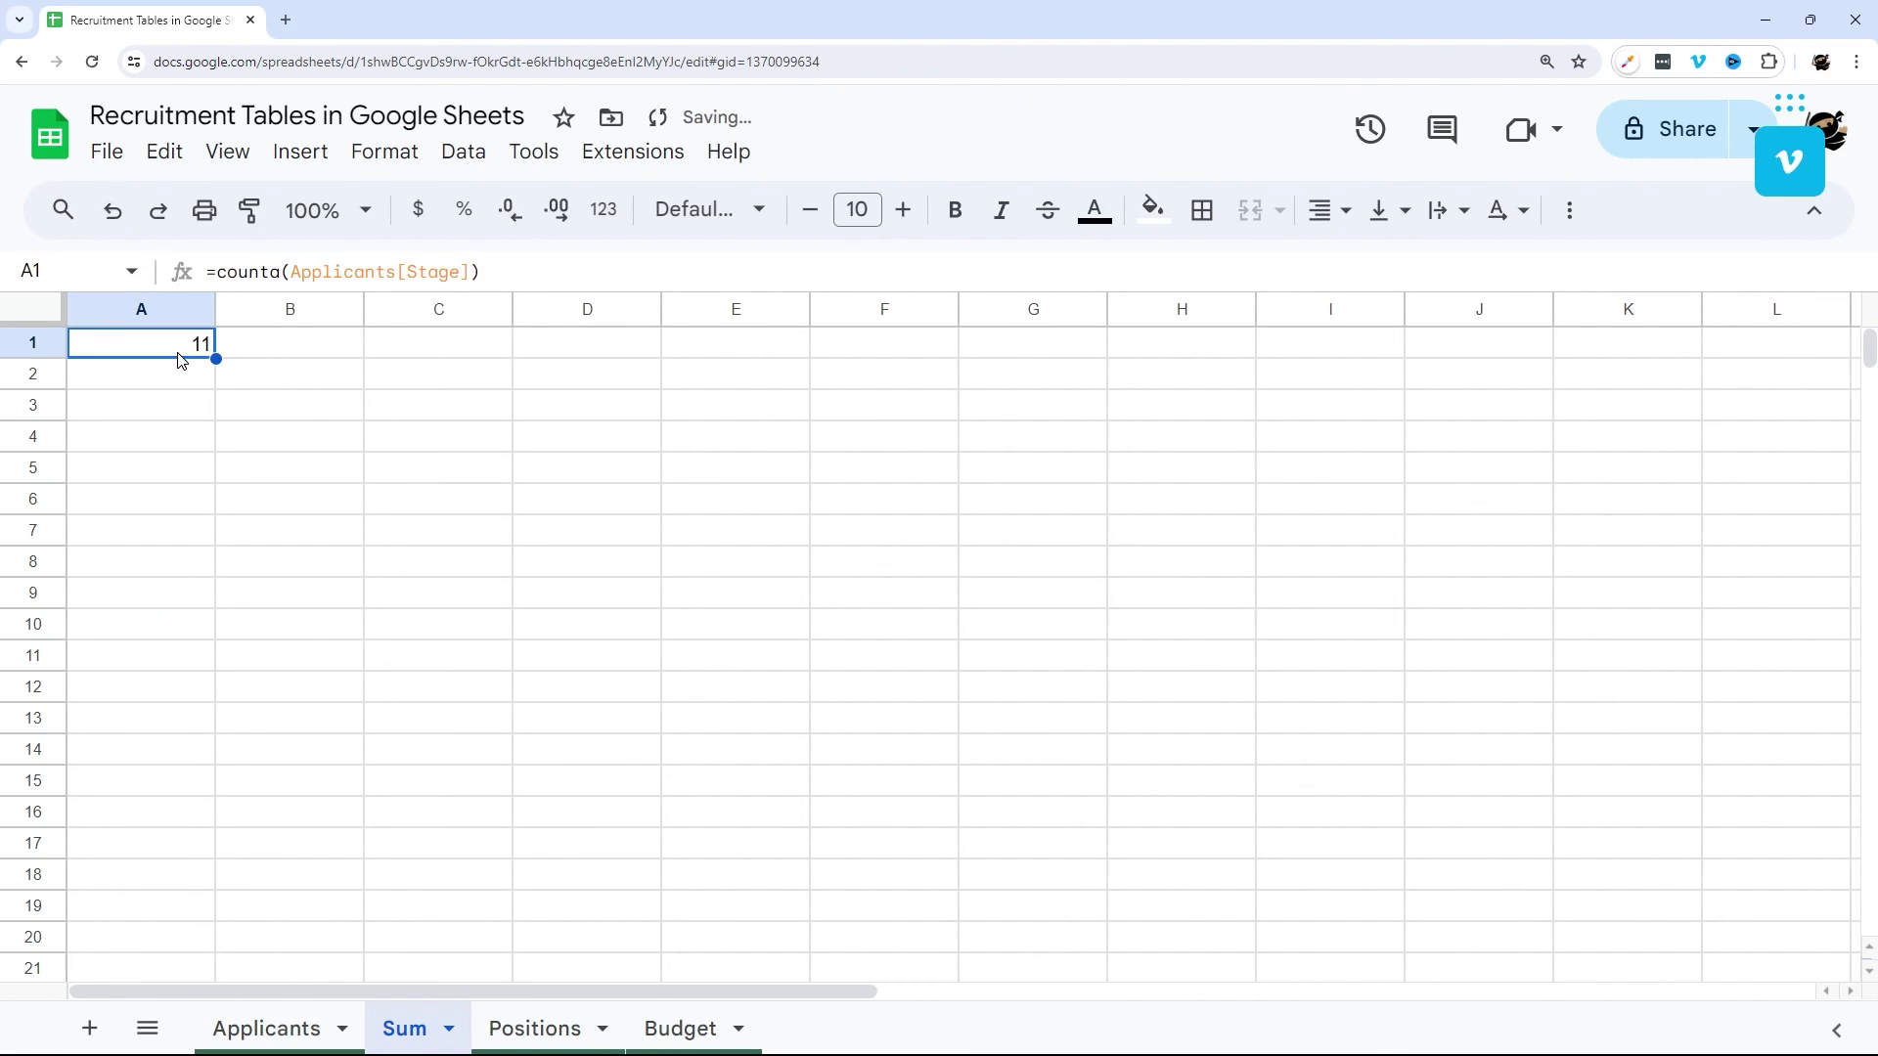
double_click(246, 272)
text(unique)
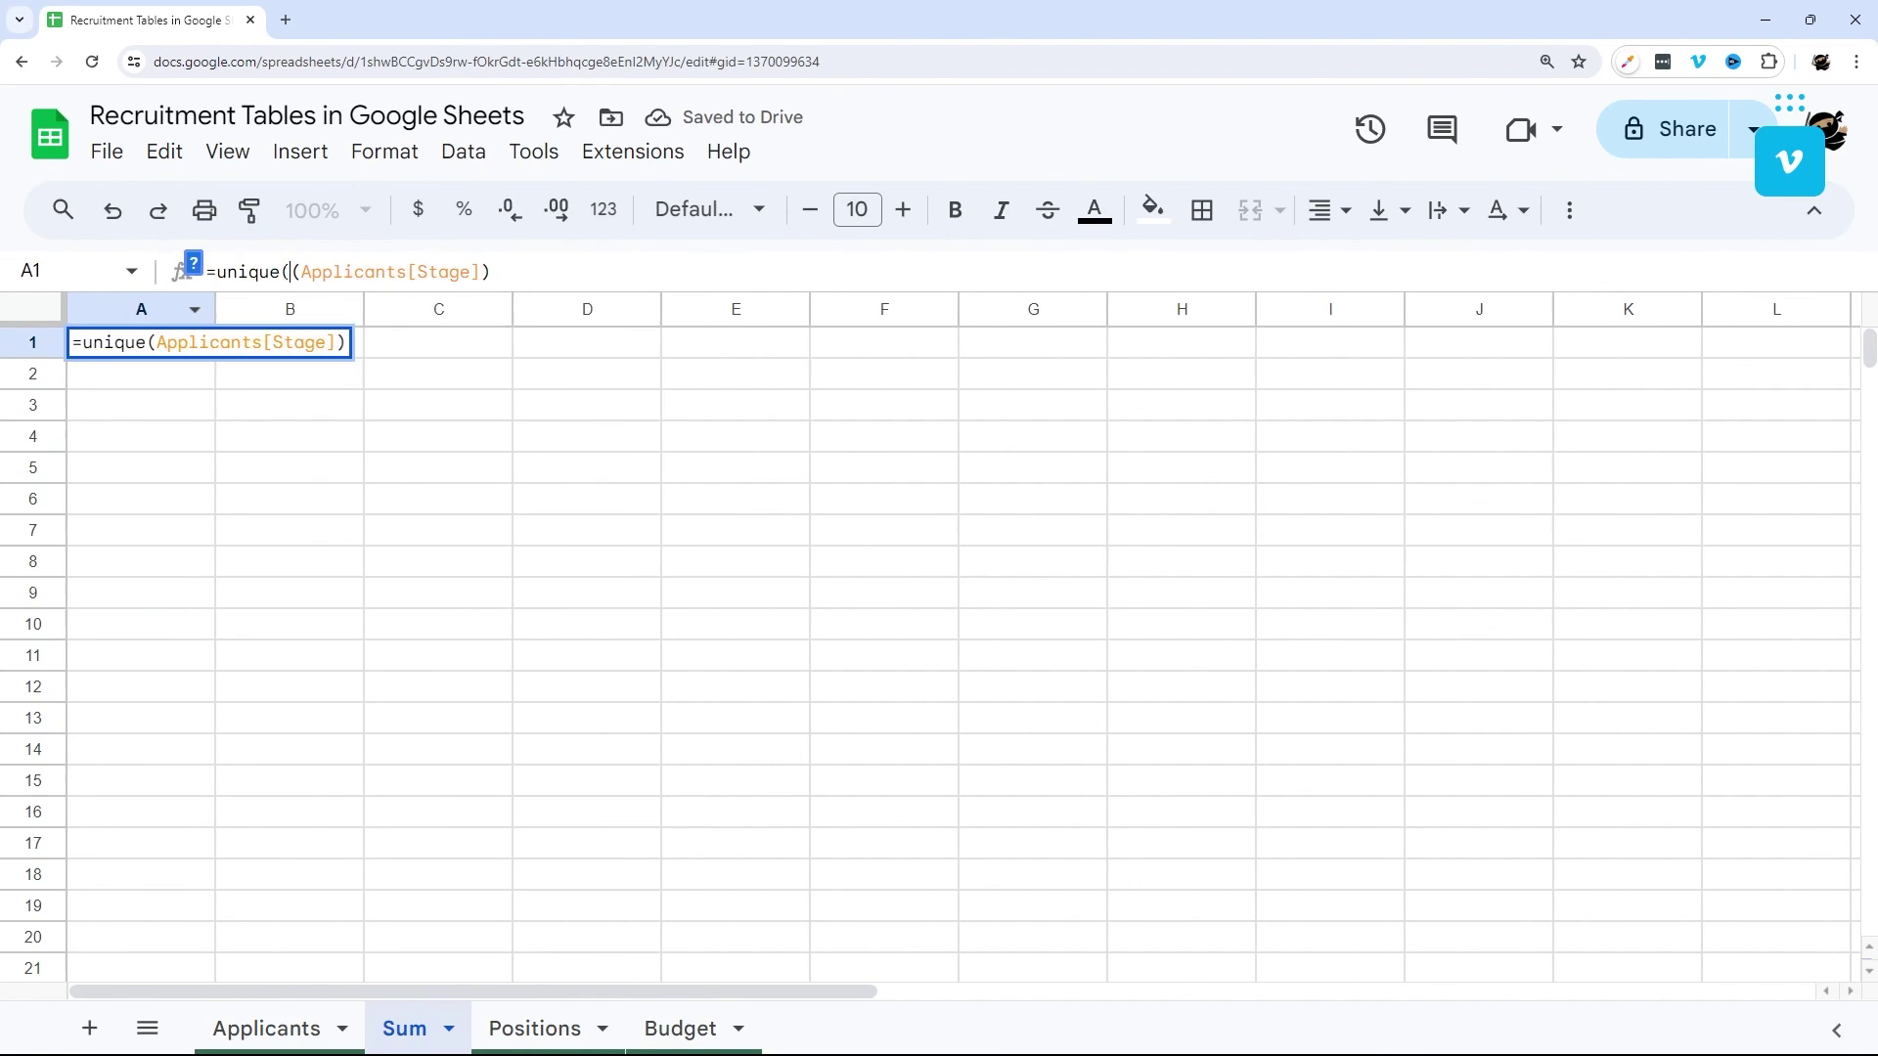
key(Return)
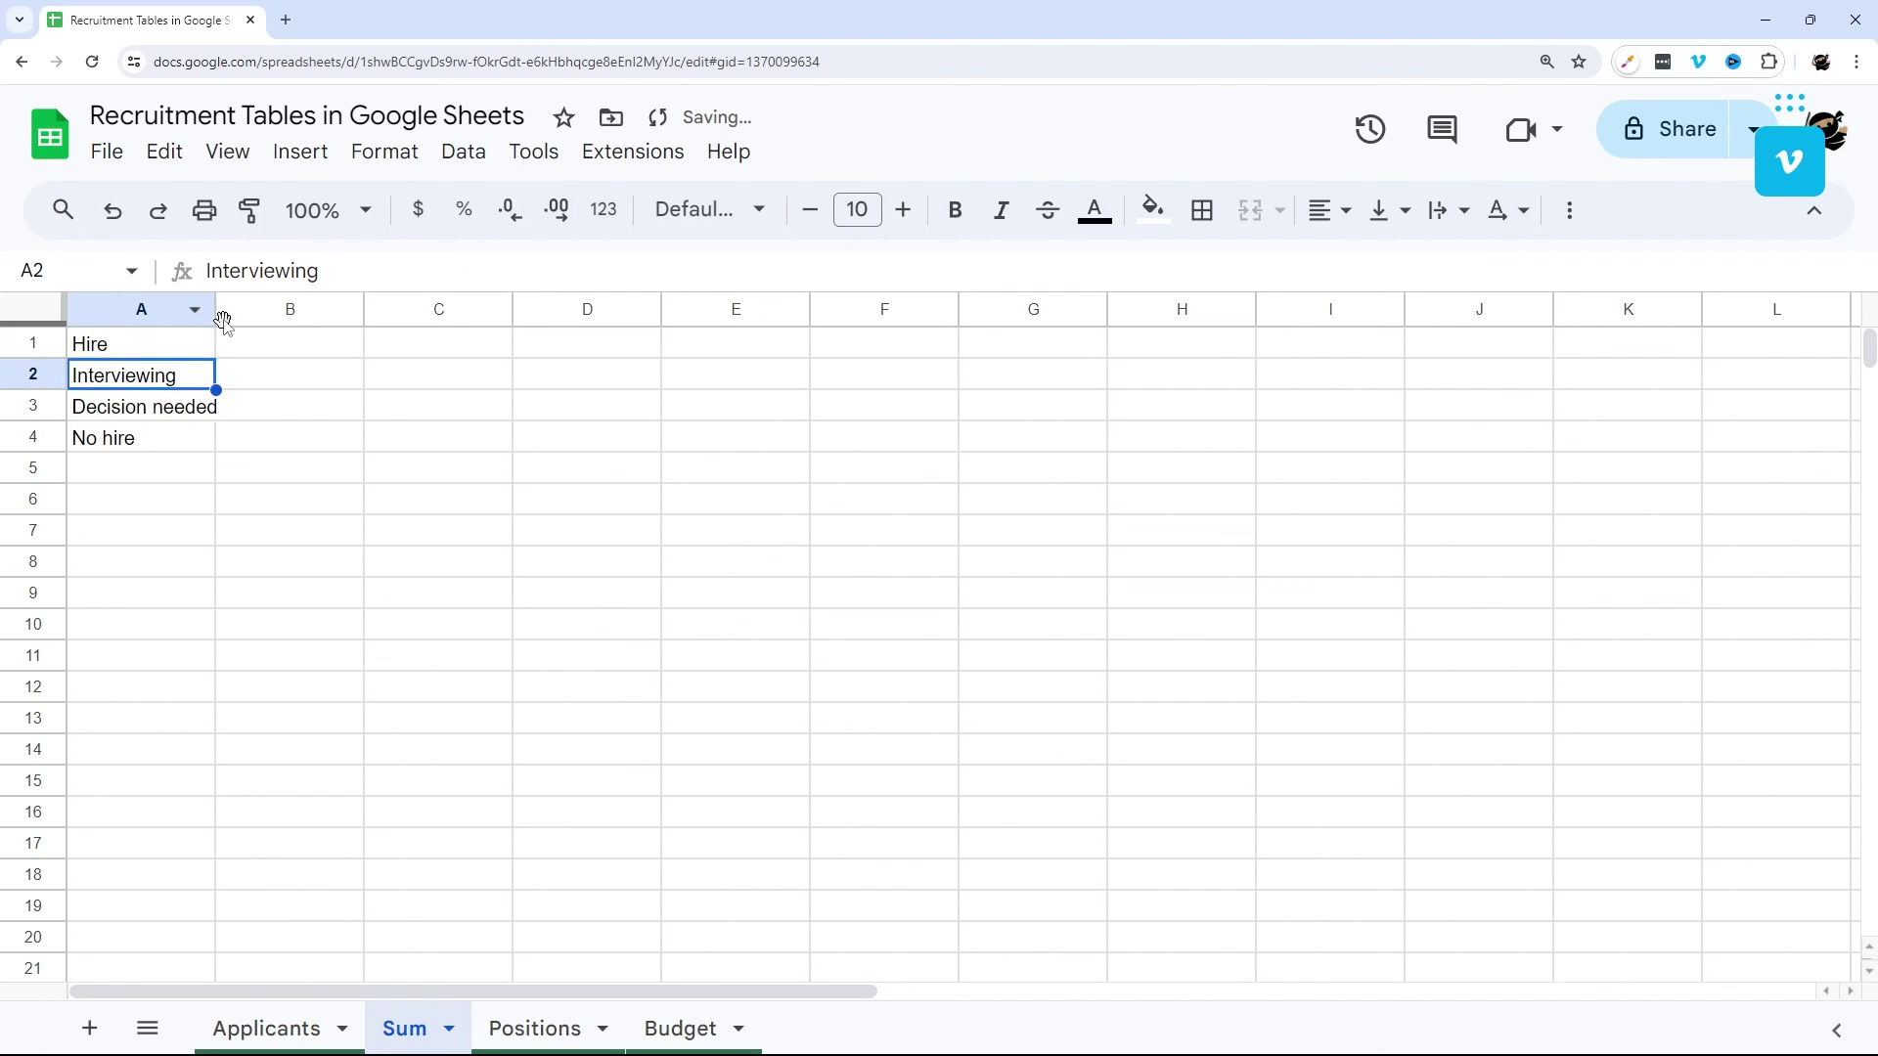
drag(217, 311, 235, 309)
click(162, 411)
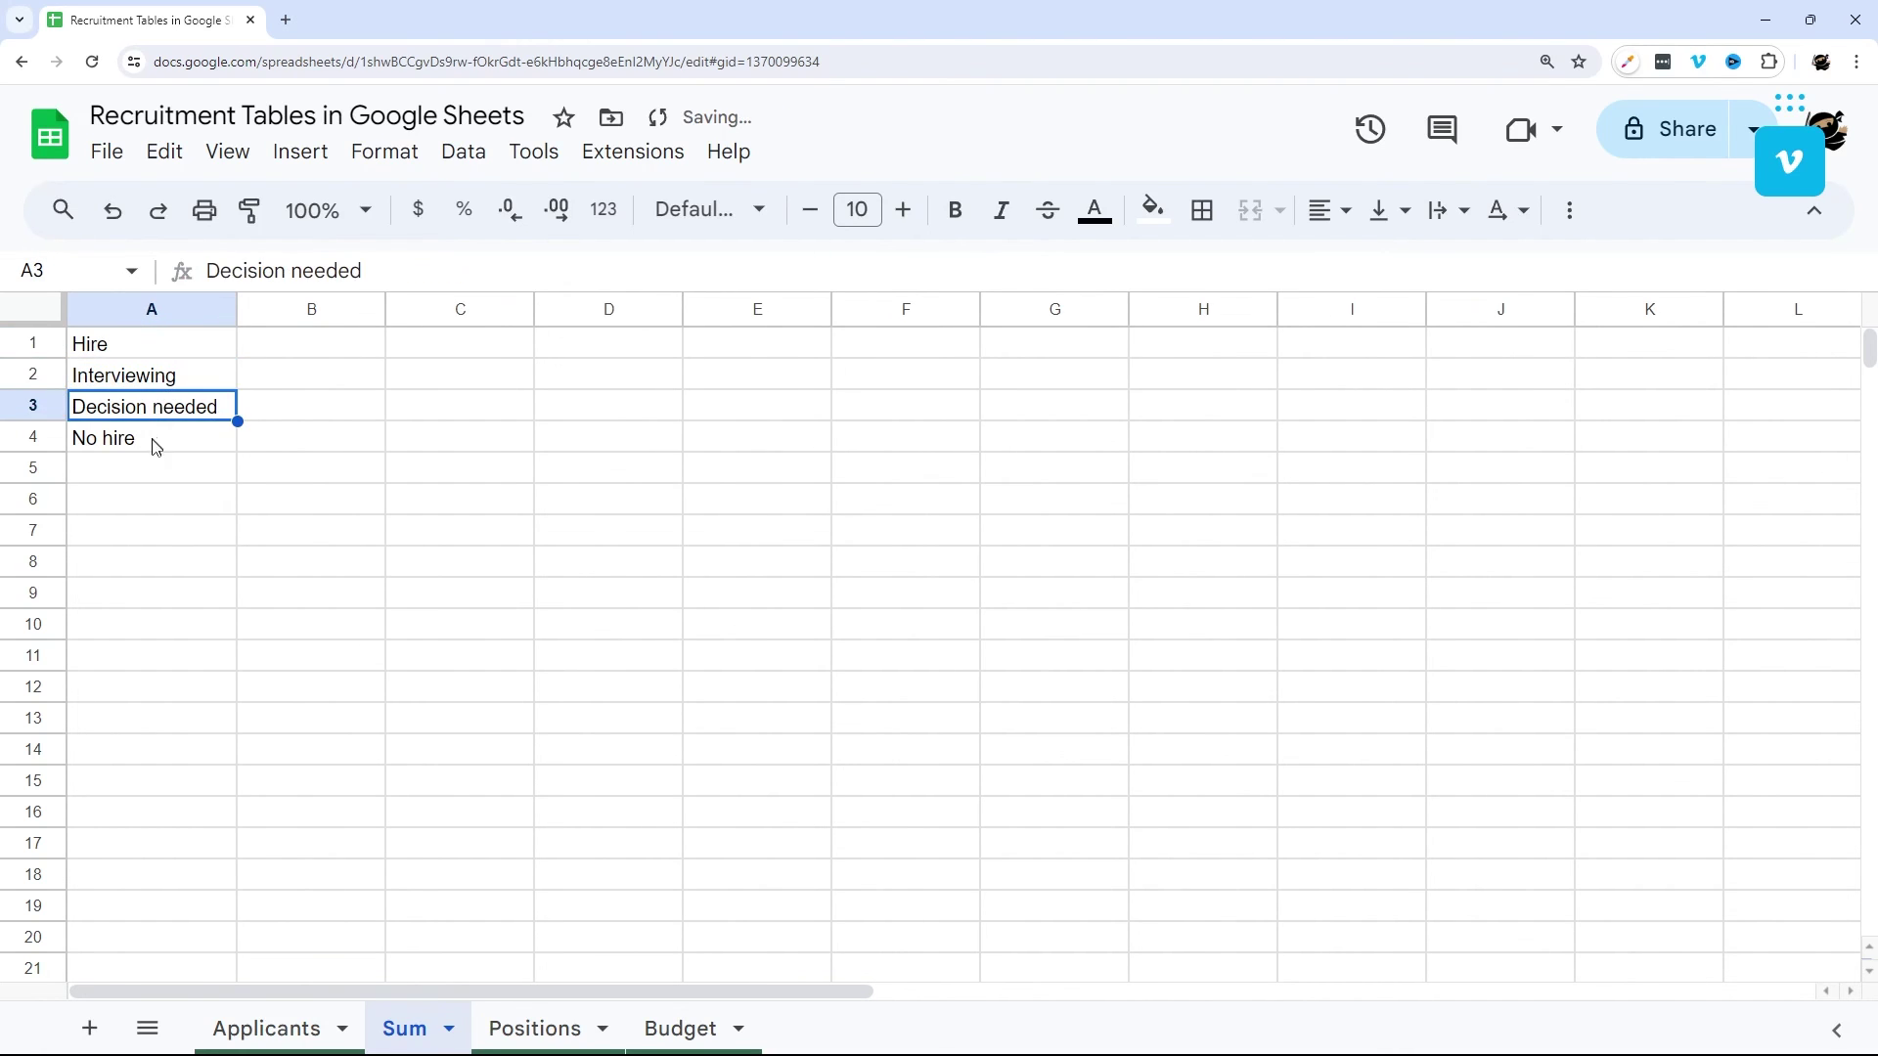
Enter =countif(Applicants[Stage],A1) in B1 and autofill it down through B4.
click(152, 440)
click(322, 356)
text(=counti)
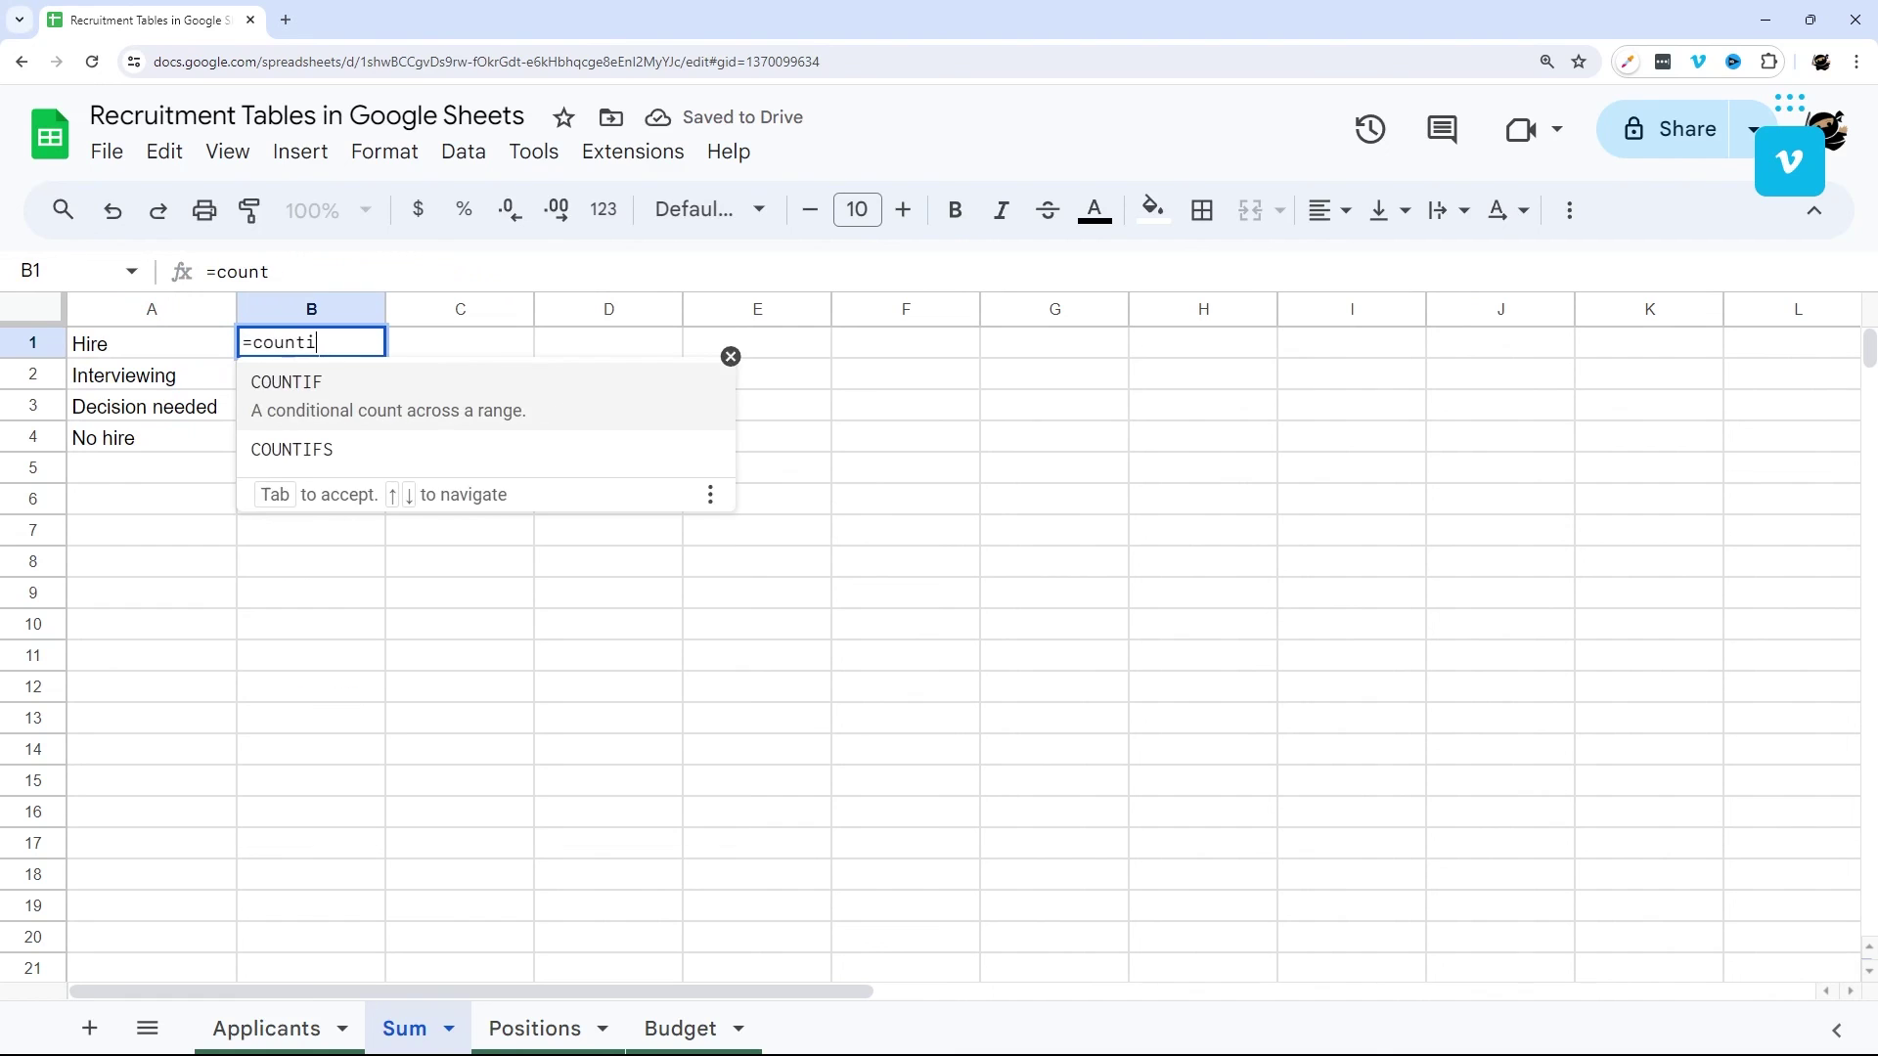
text(f(Appl)
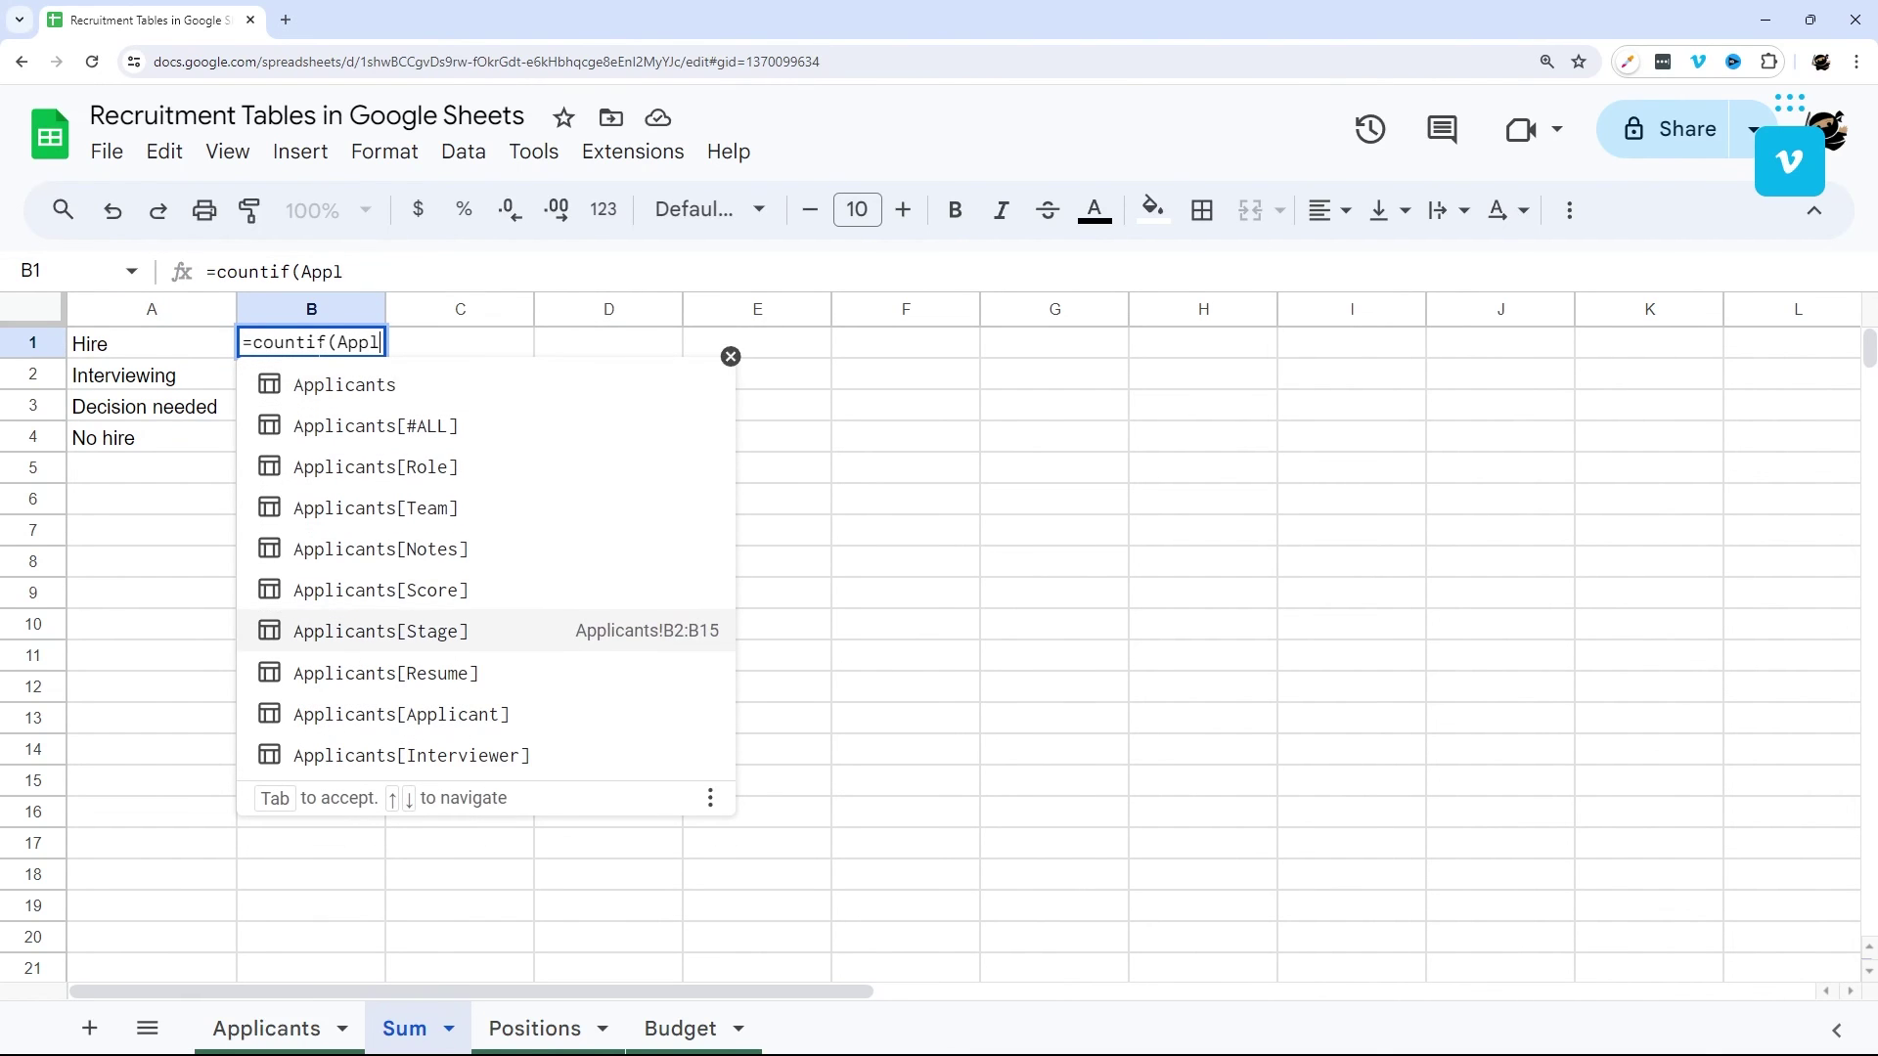
key(Tab)
text(,)
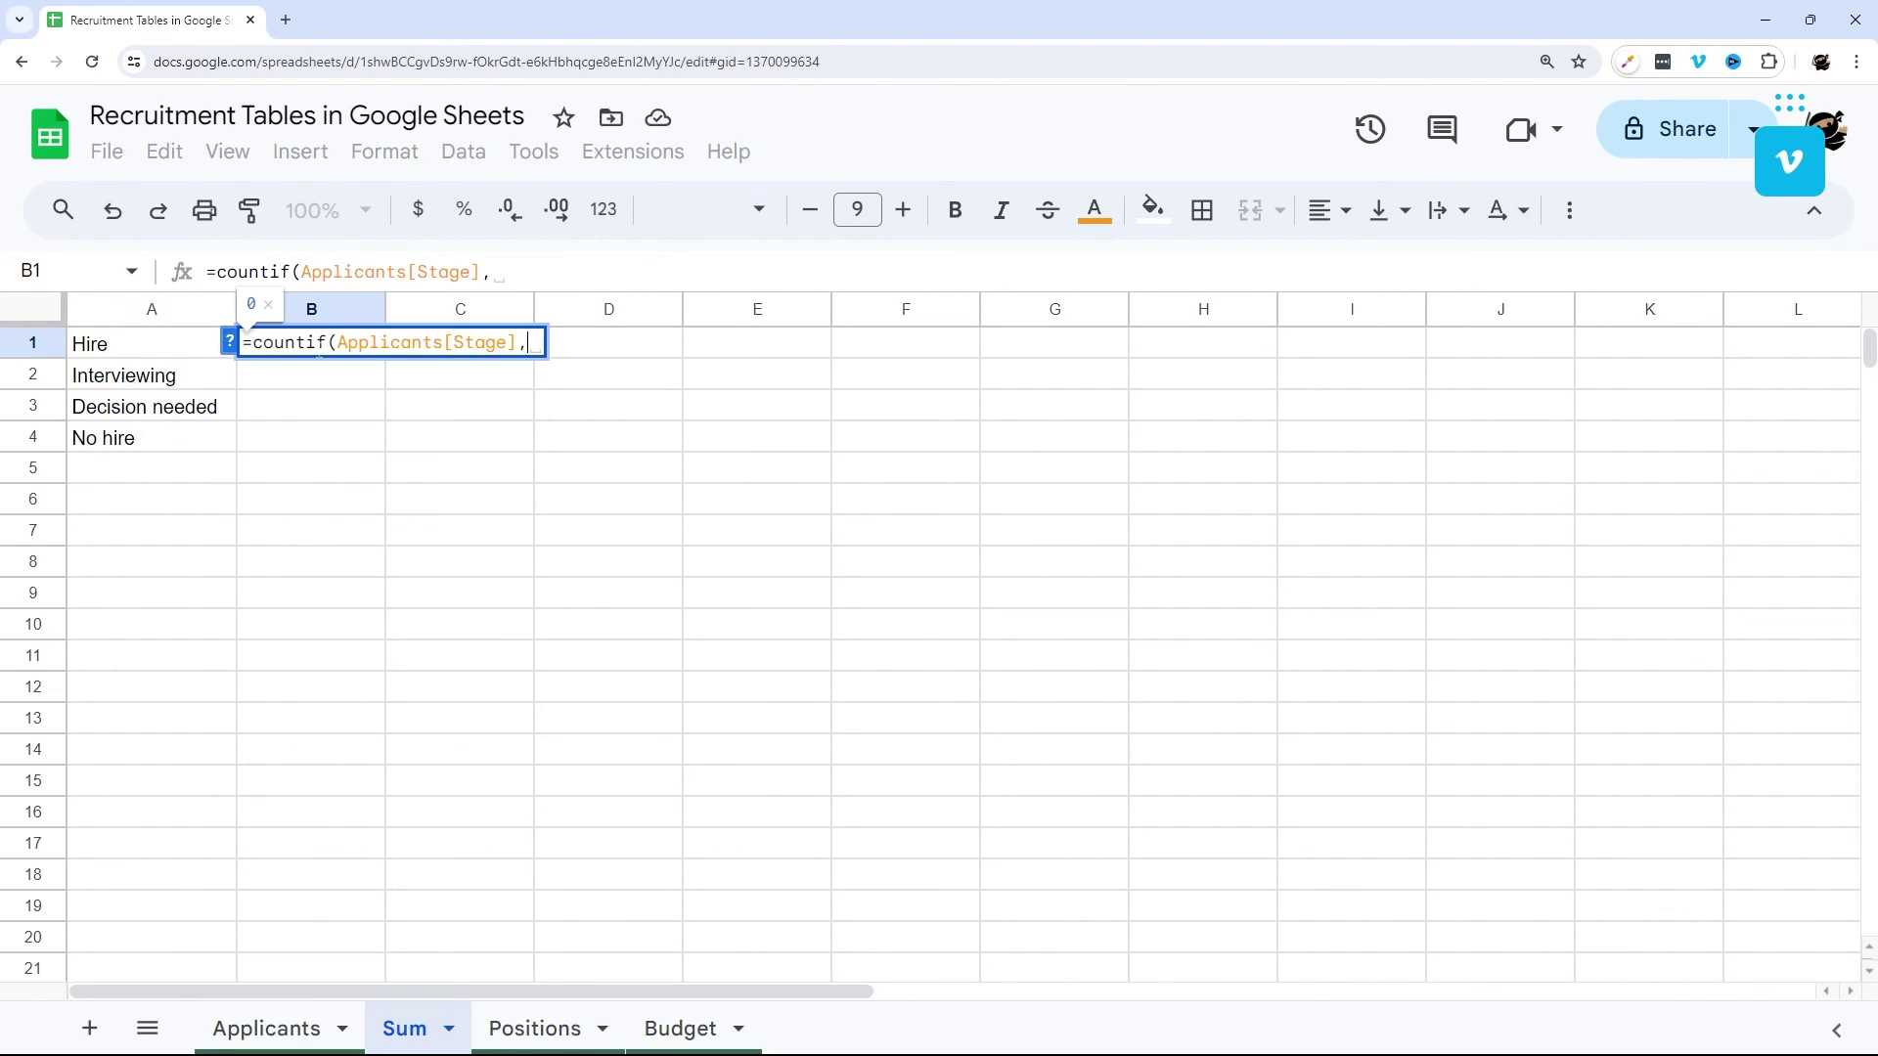
text(A1))
key(Return)
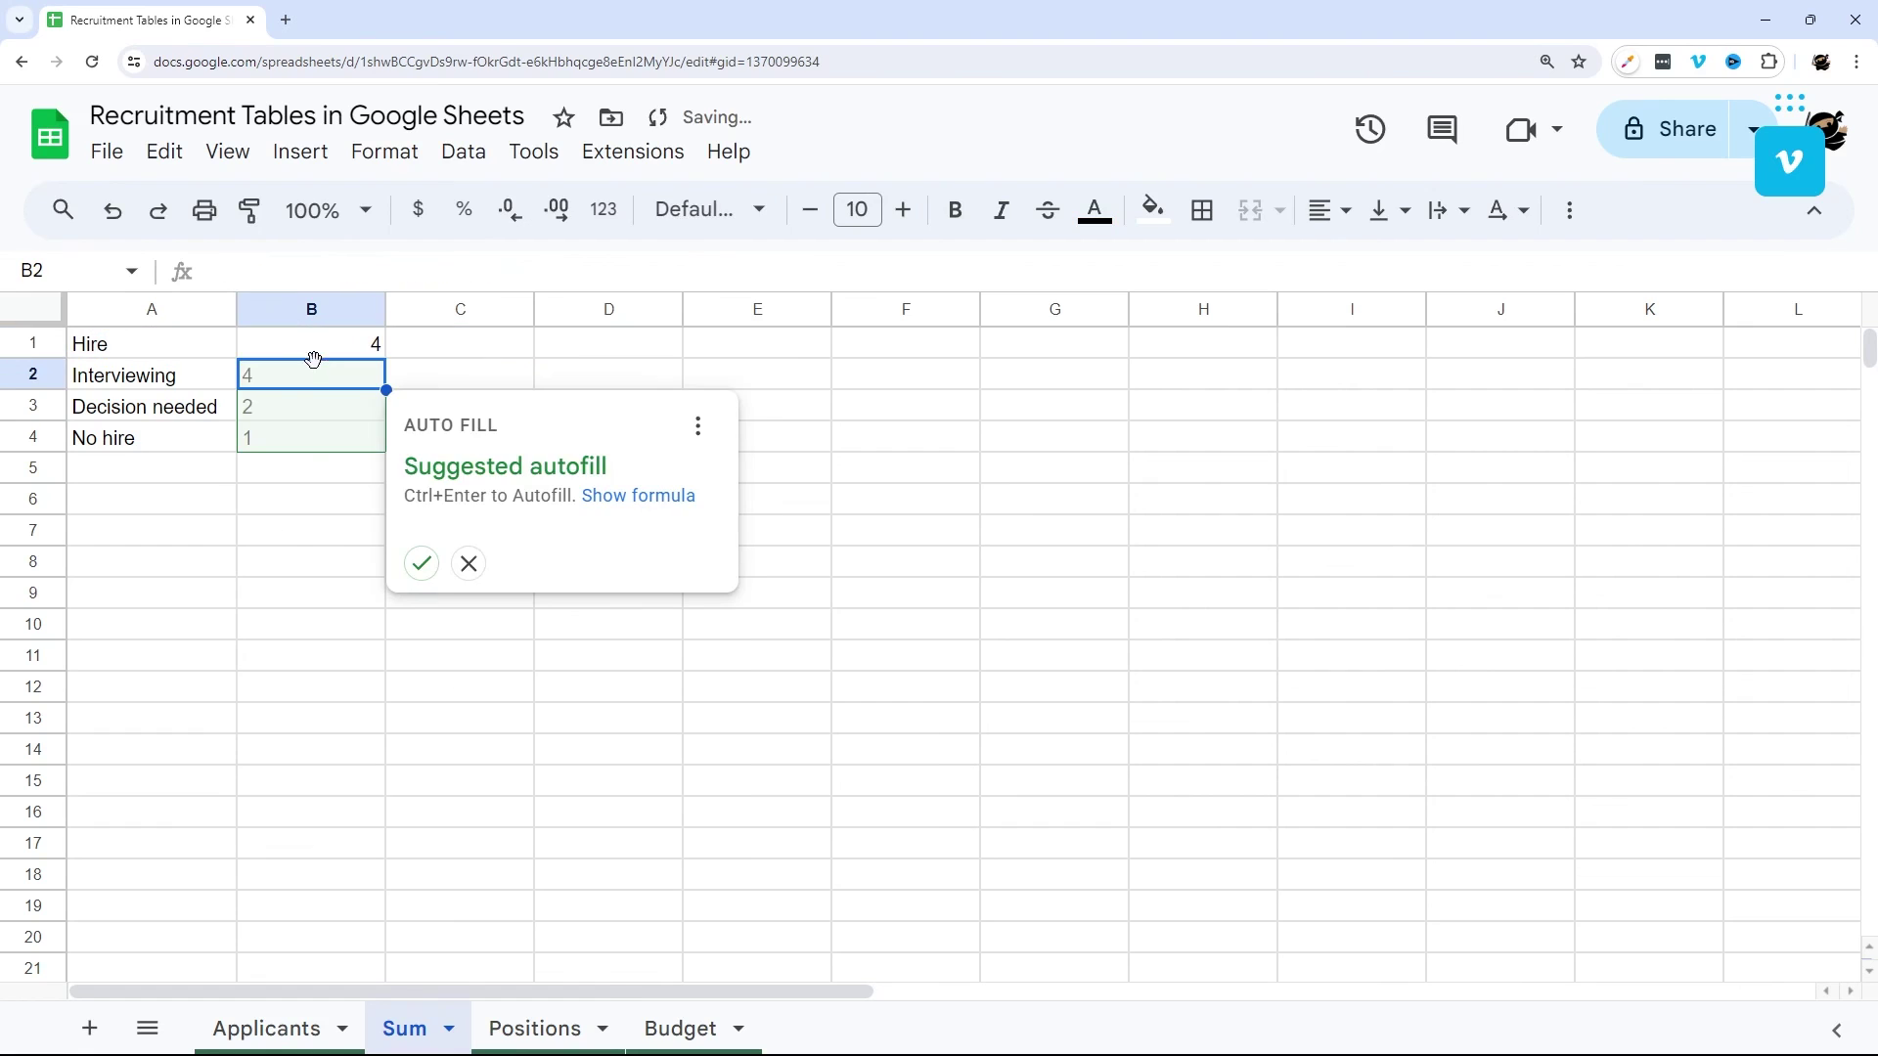
click(422, 563)
Re-insert the Applicants[Stage] reference in B1's COUNTIF formula, keeping counts 4, 4, 2, 1.
drag(322, 344, 371, 437)
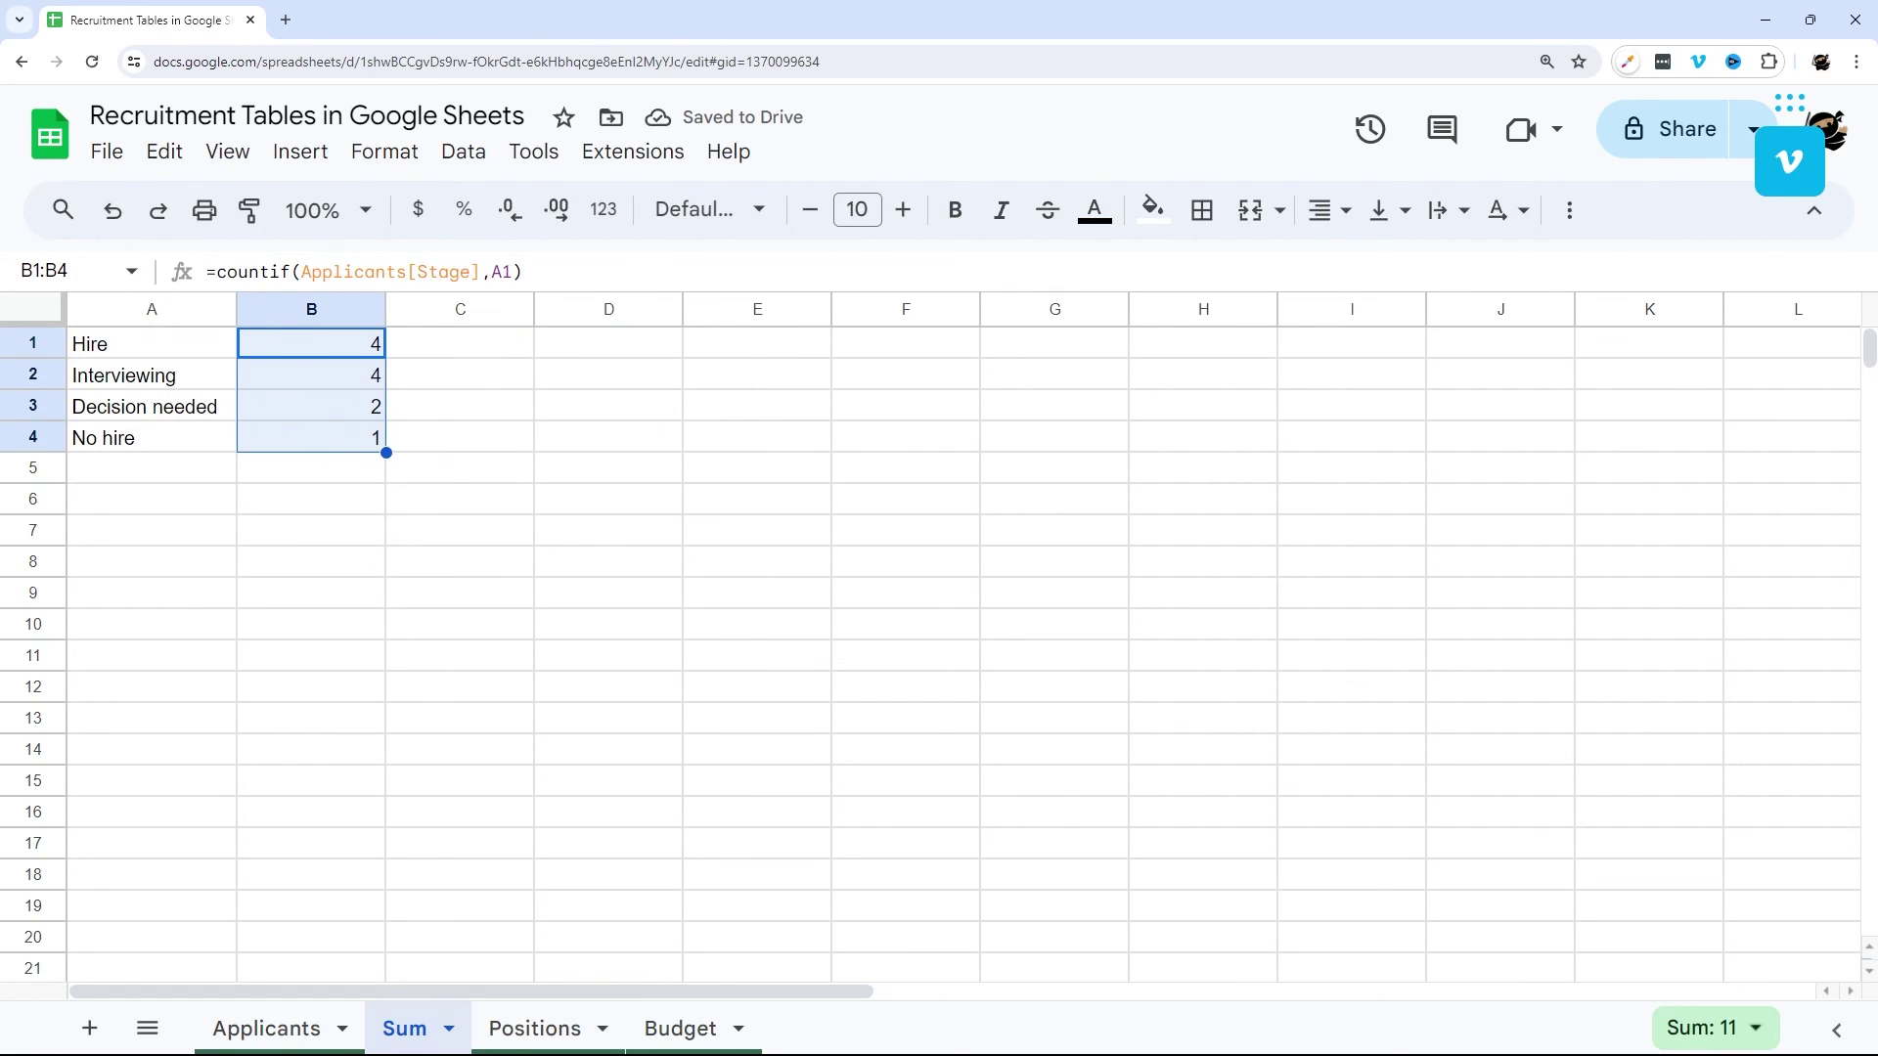
click(336, 1022)
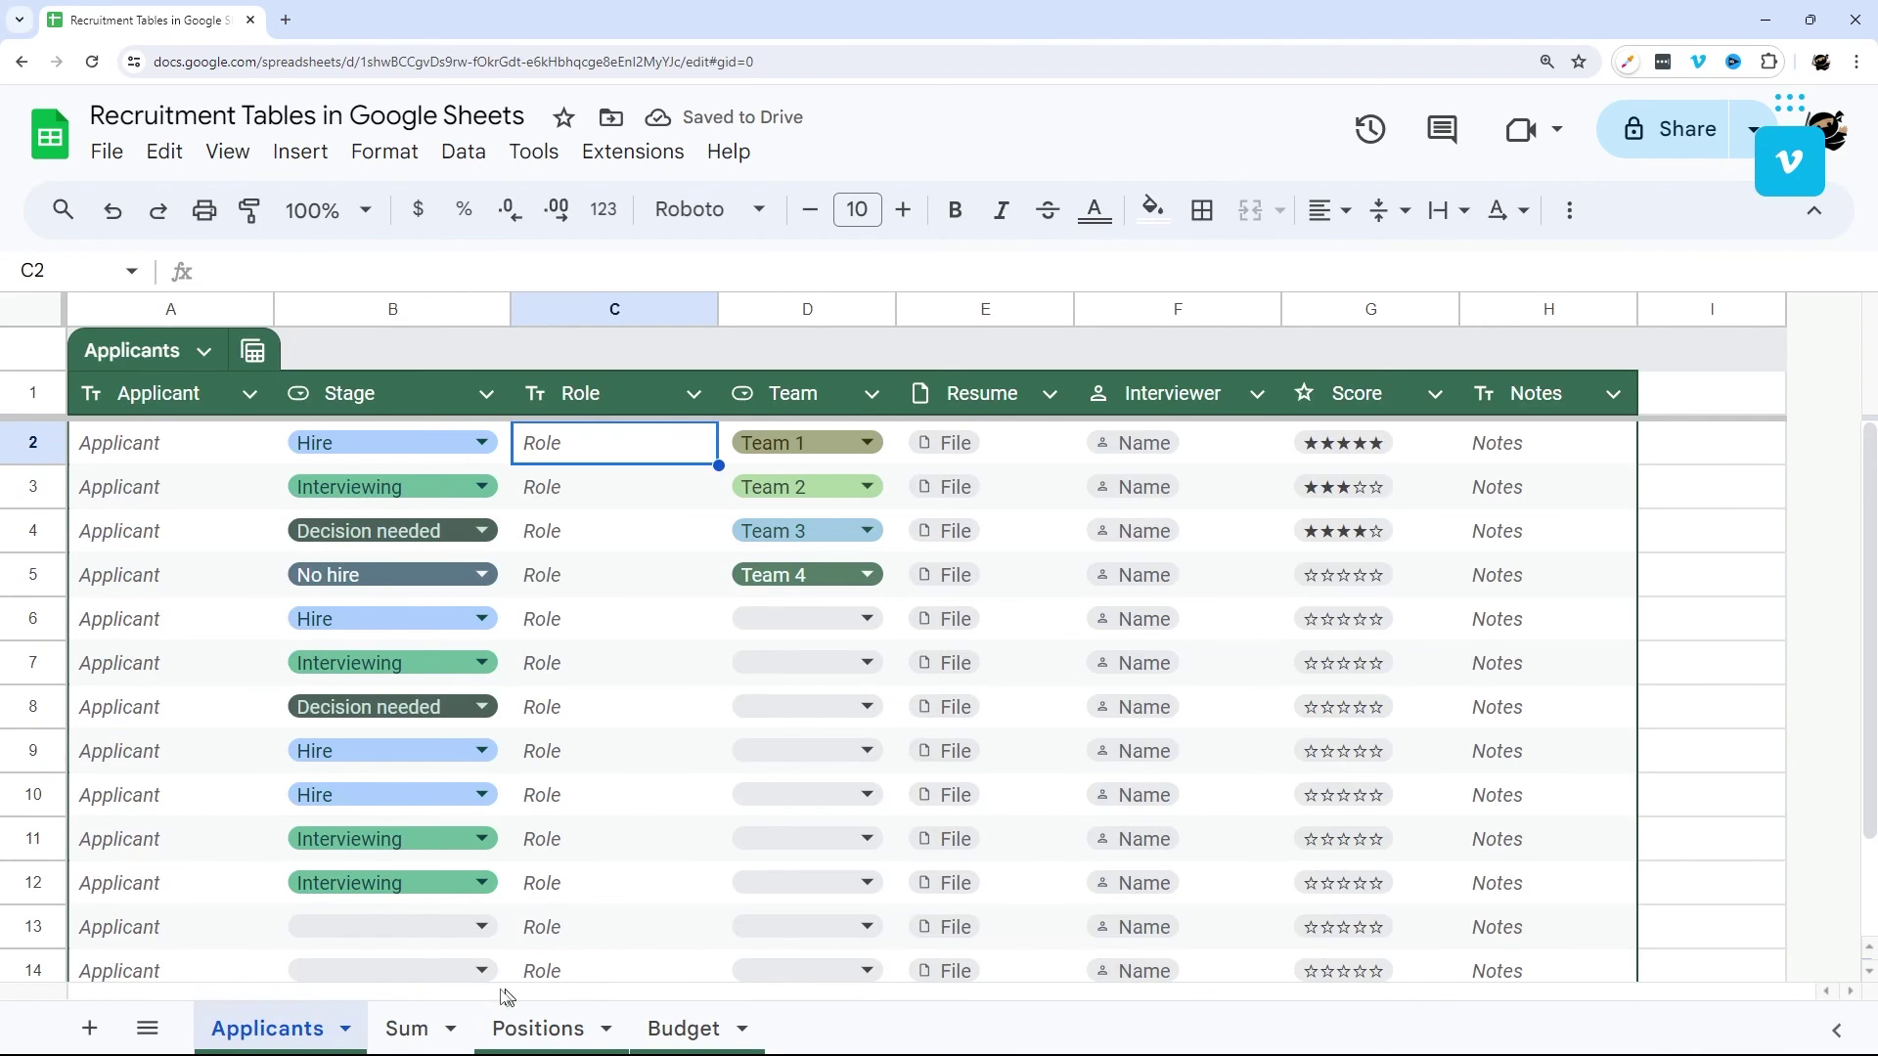
click(404, 1028)
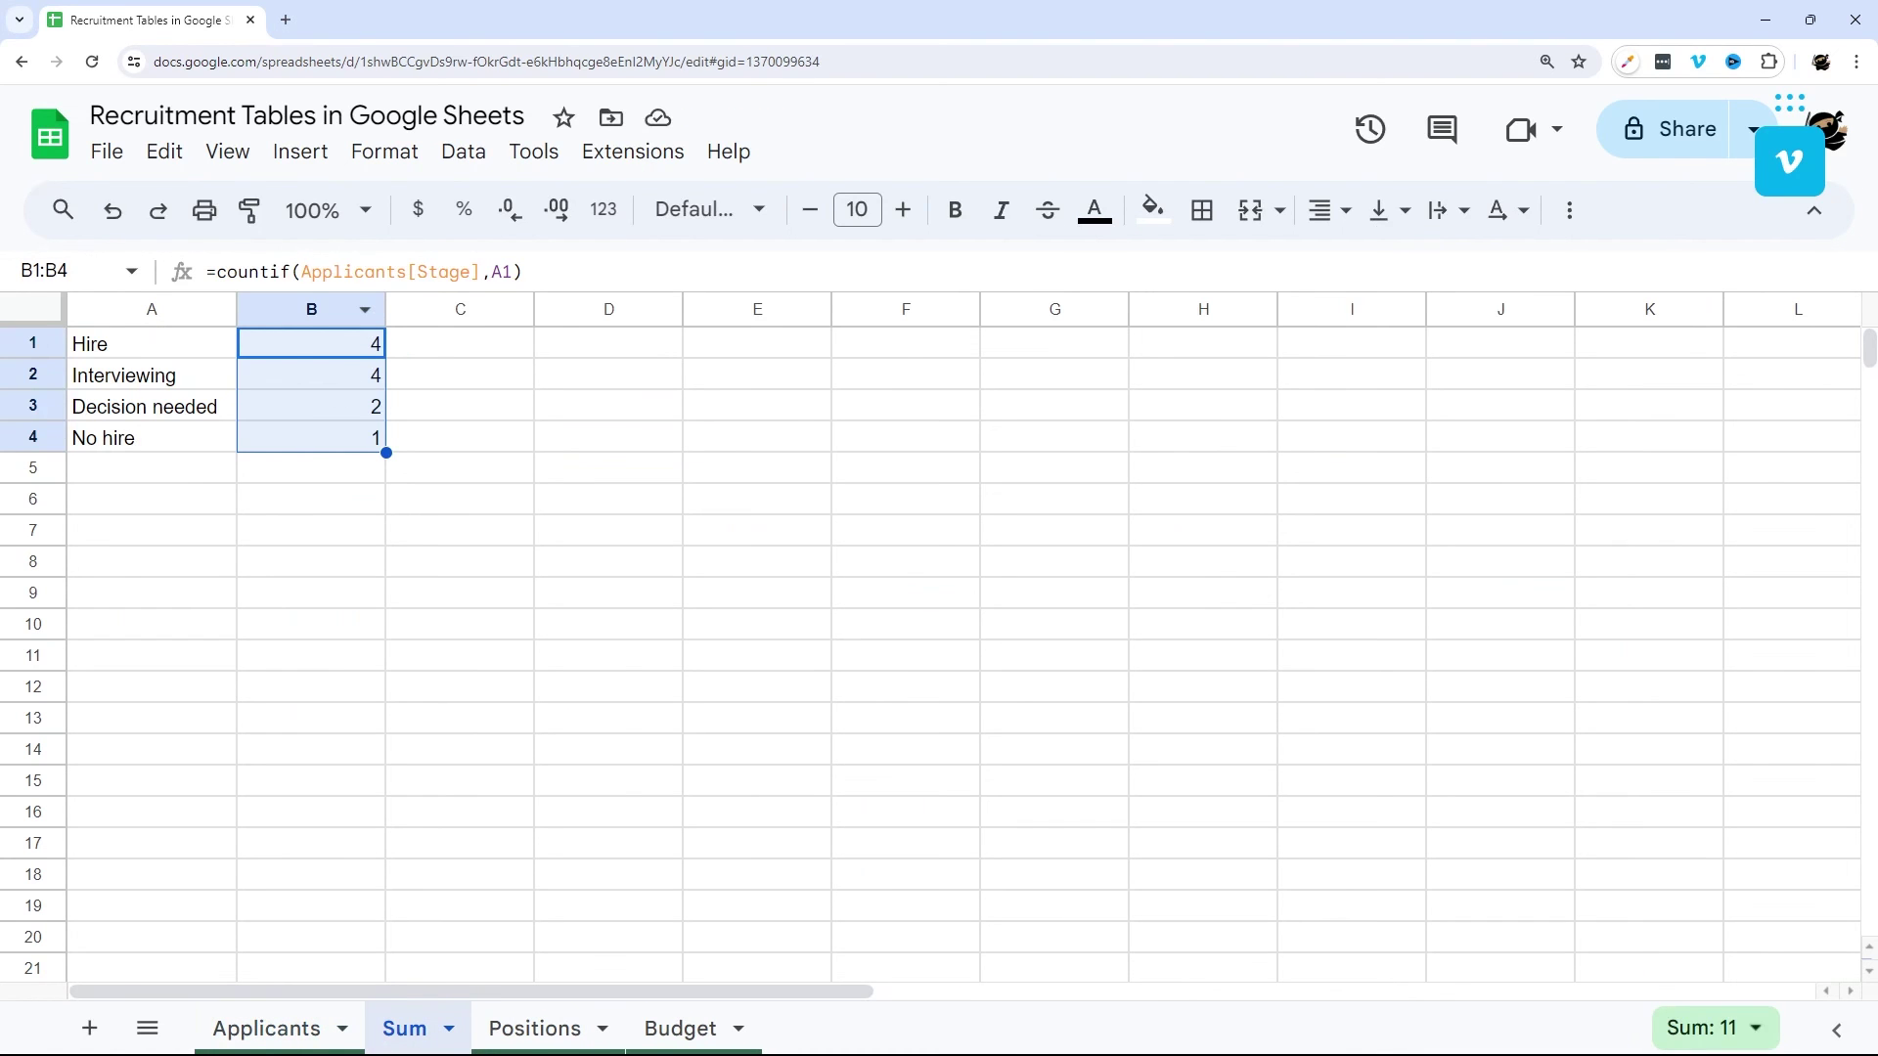
drag(303, 271, 416, 271)
click(412, 271)
click(418, 271)
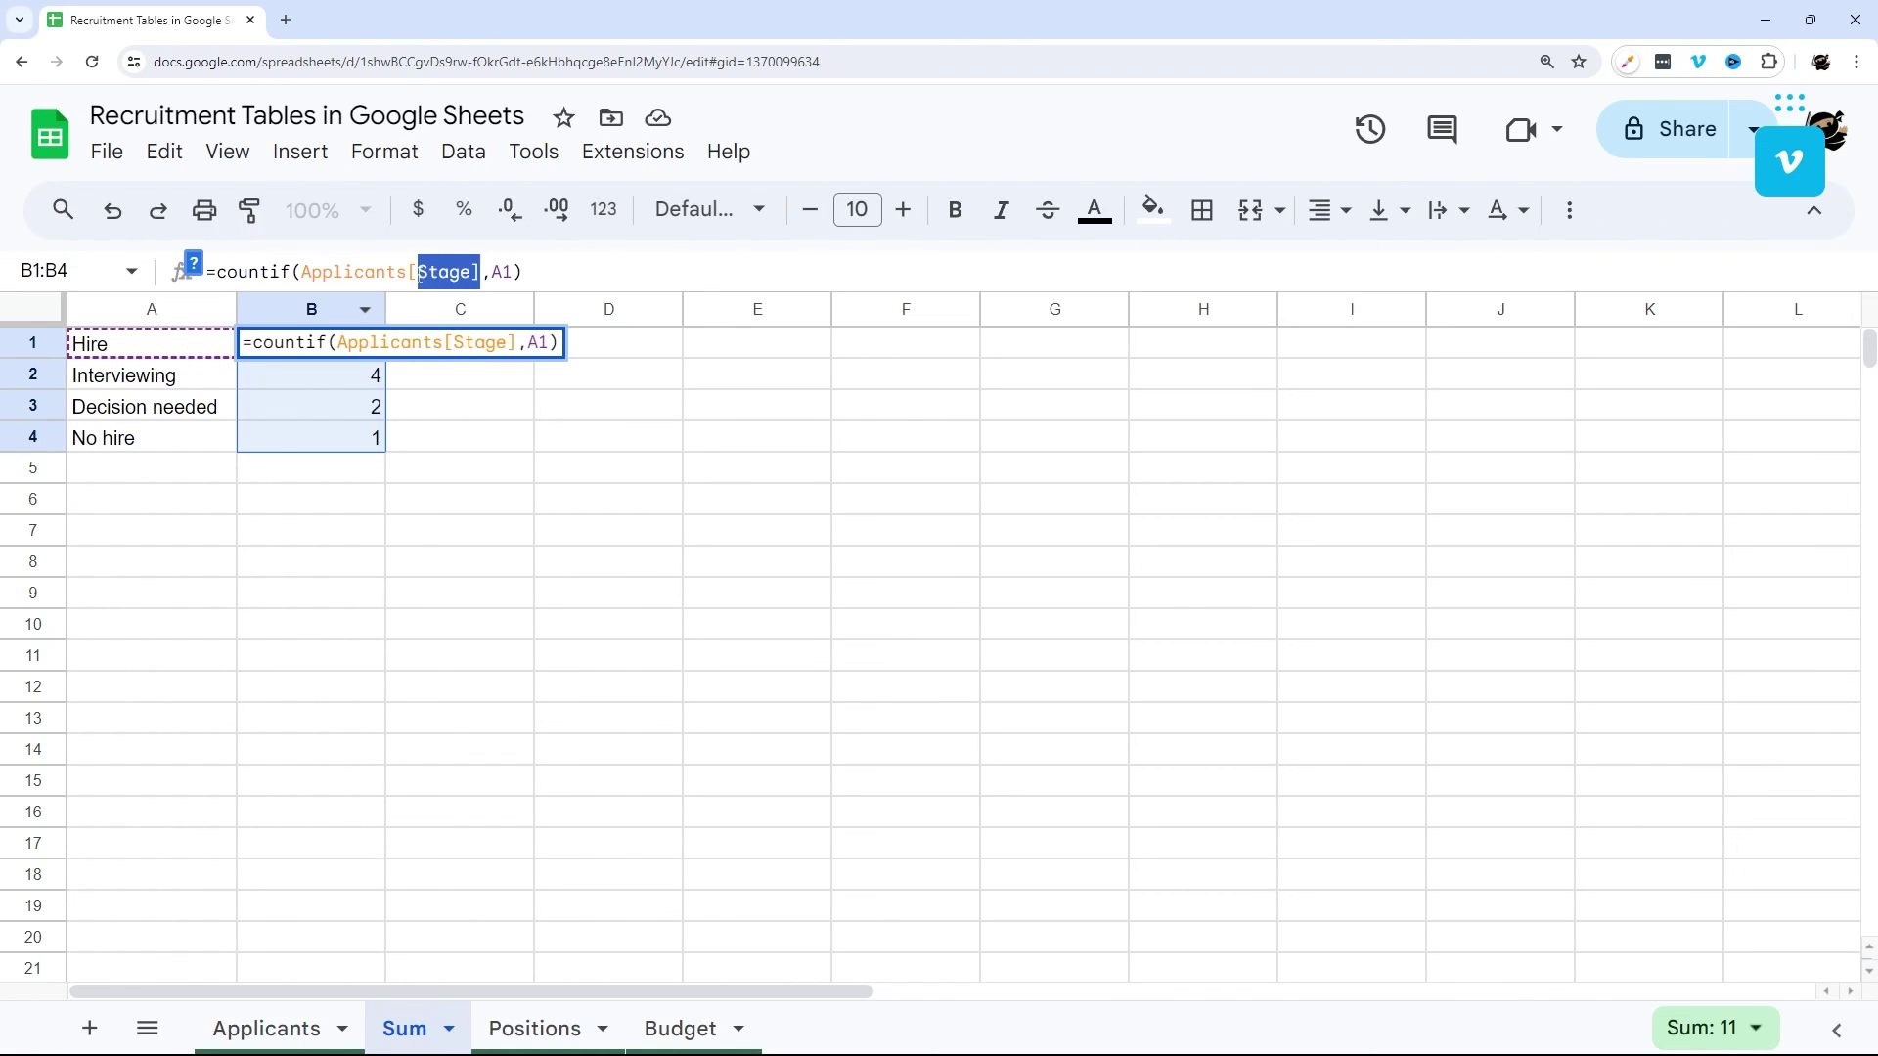
key(BackSpace)
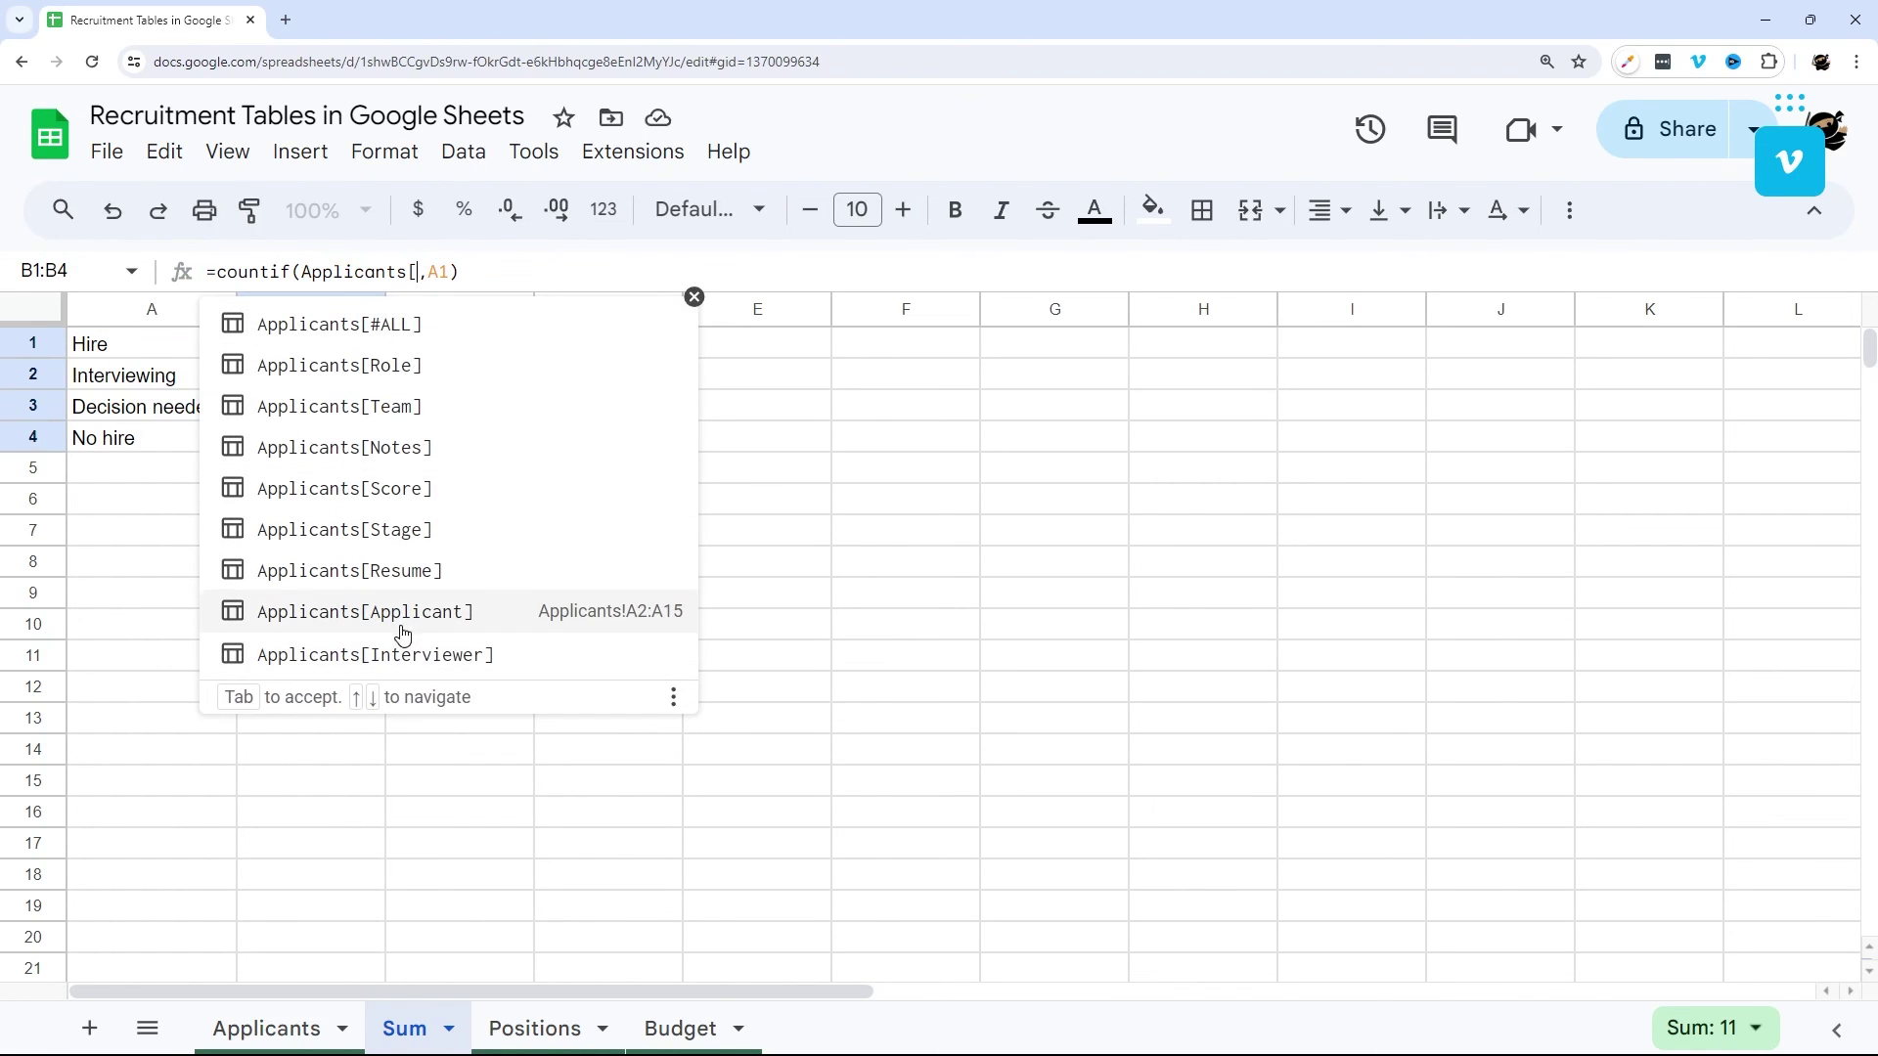
click(391, 543)
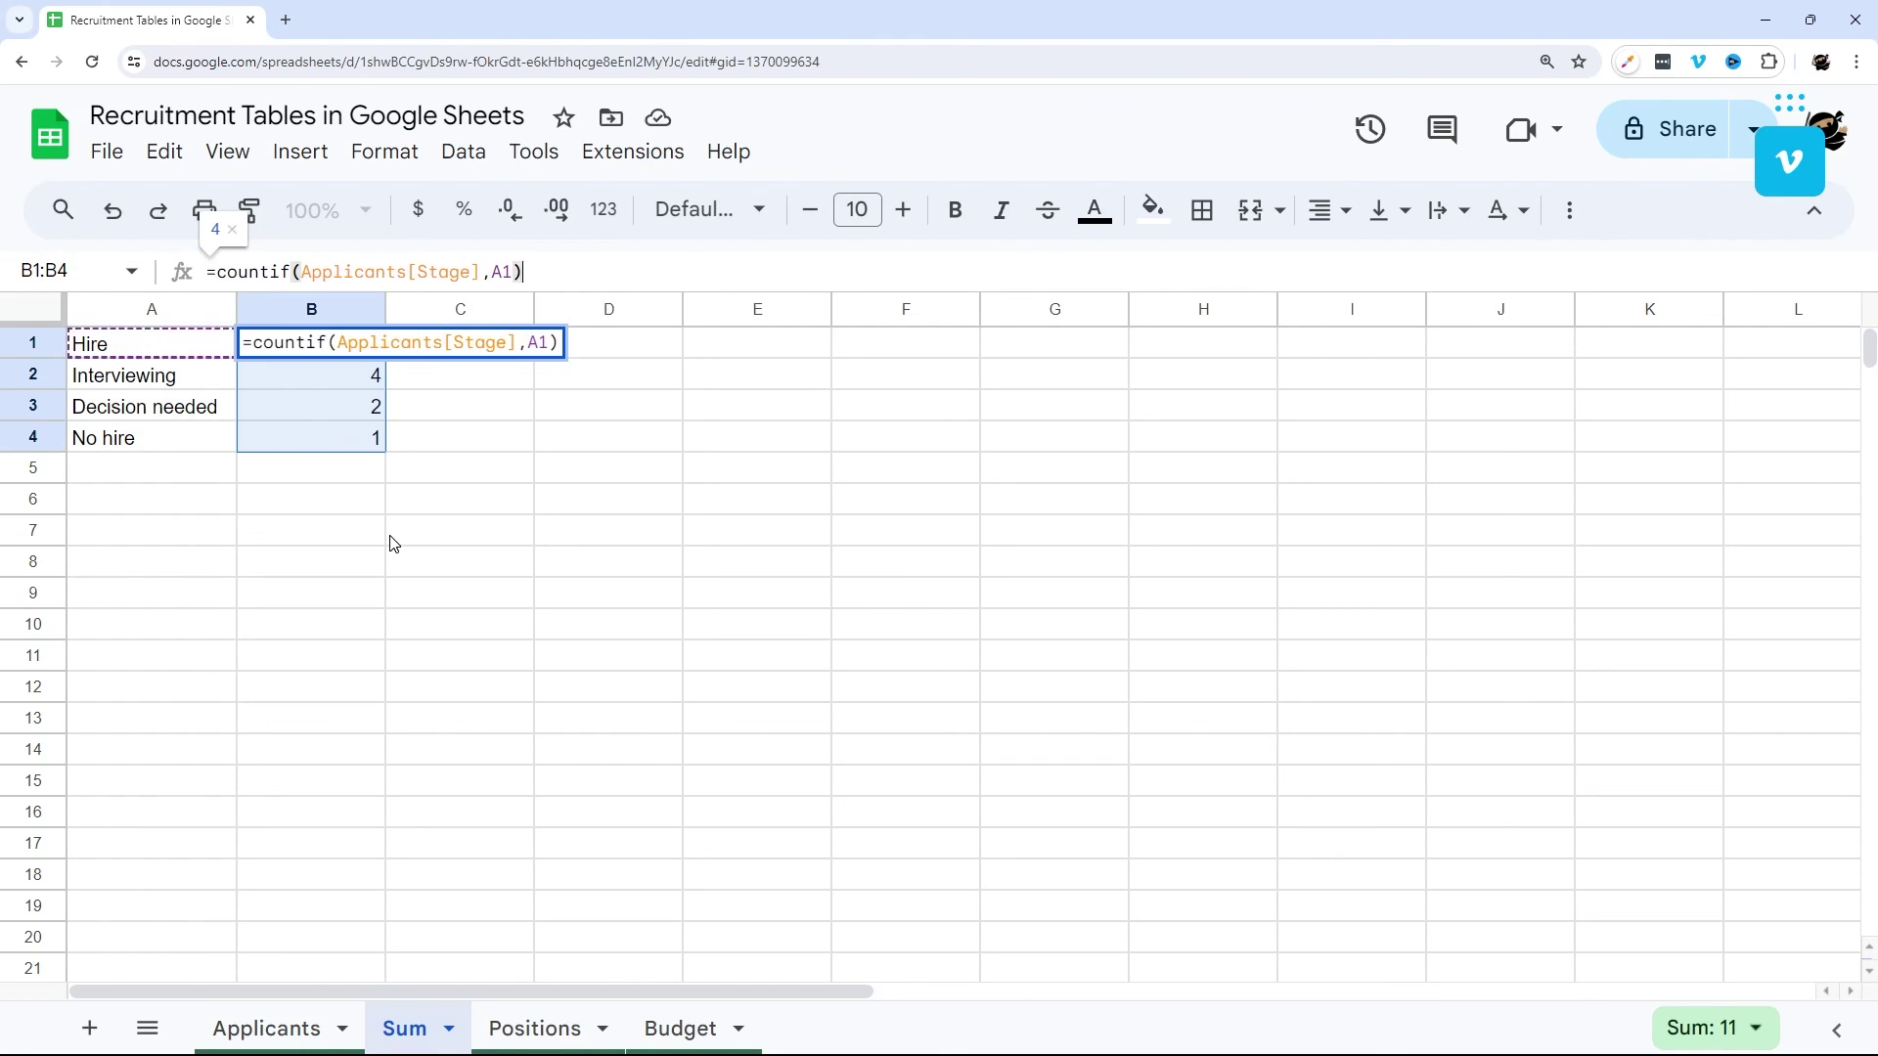
key(Return)
click(445, 466)
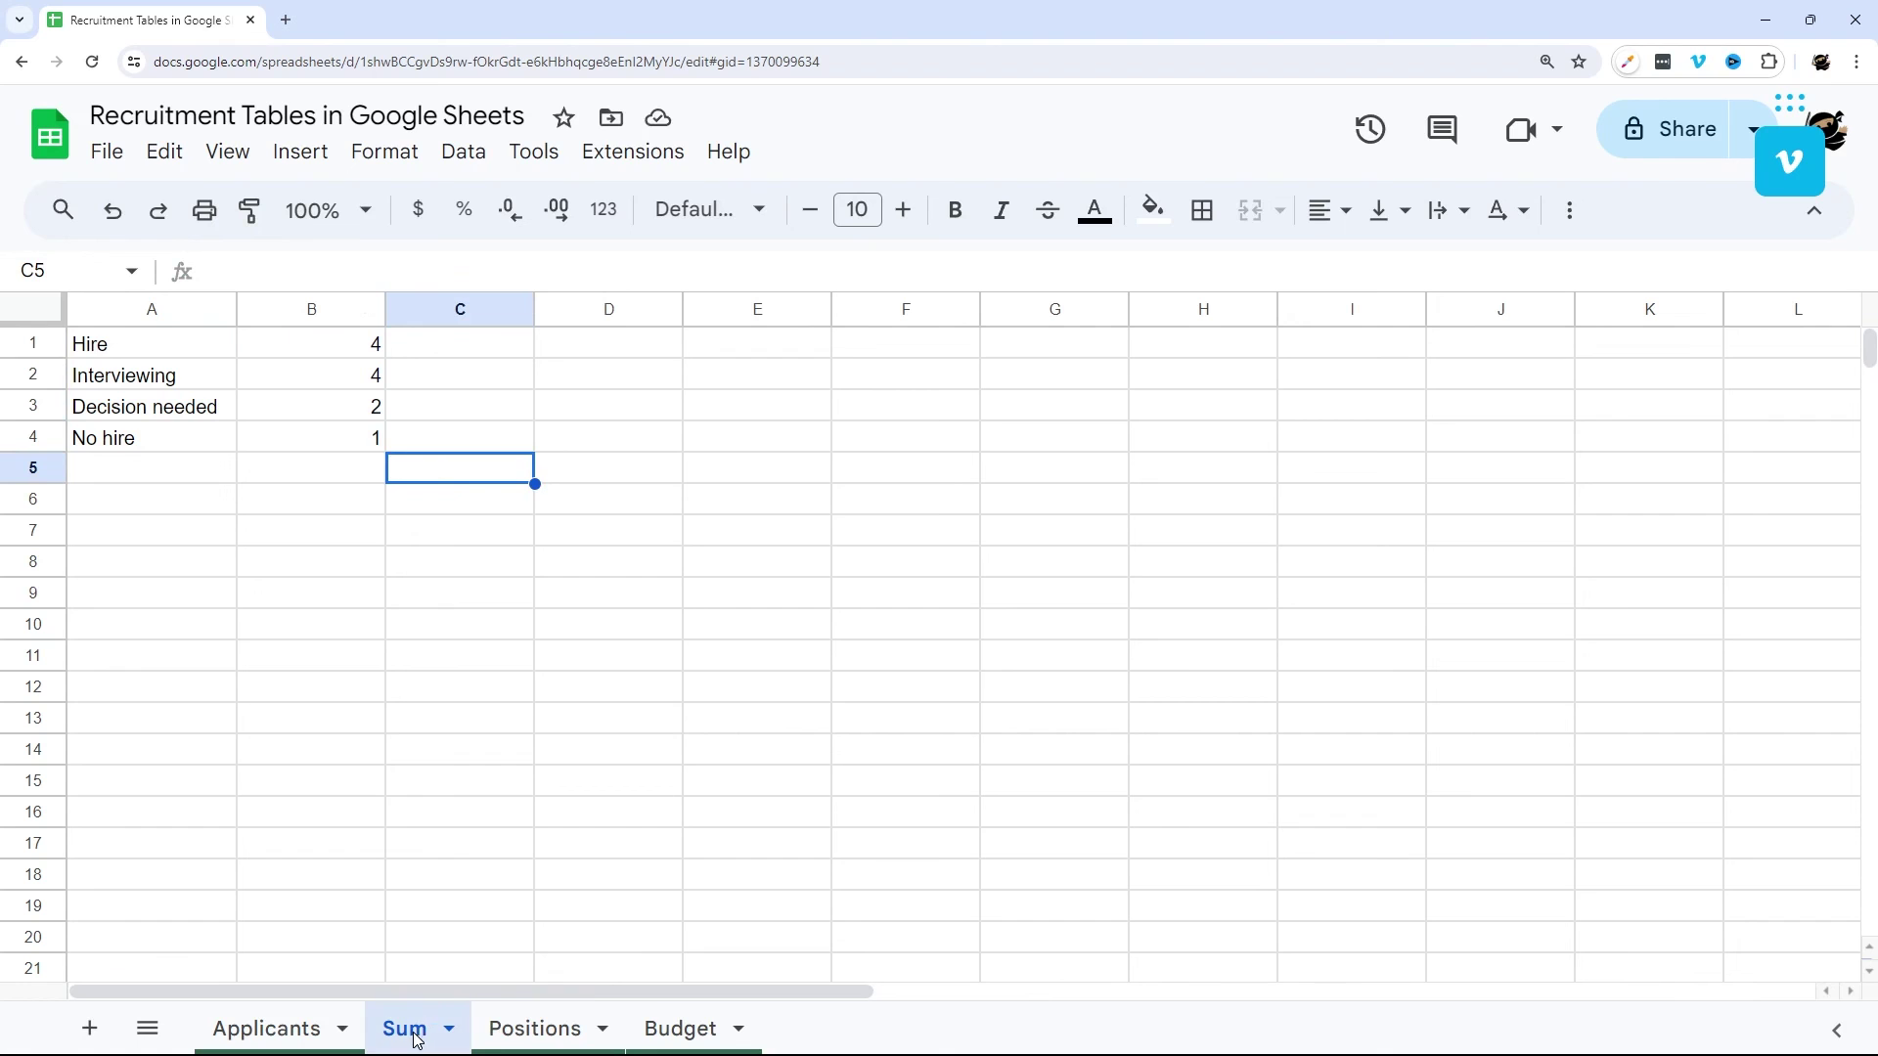
Delete the Sum sheet and confirm, returning to the Applicants table.
click(448, 1028)
click(428, 518)
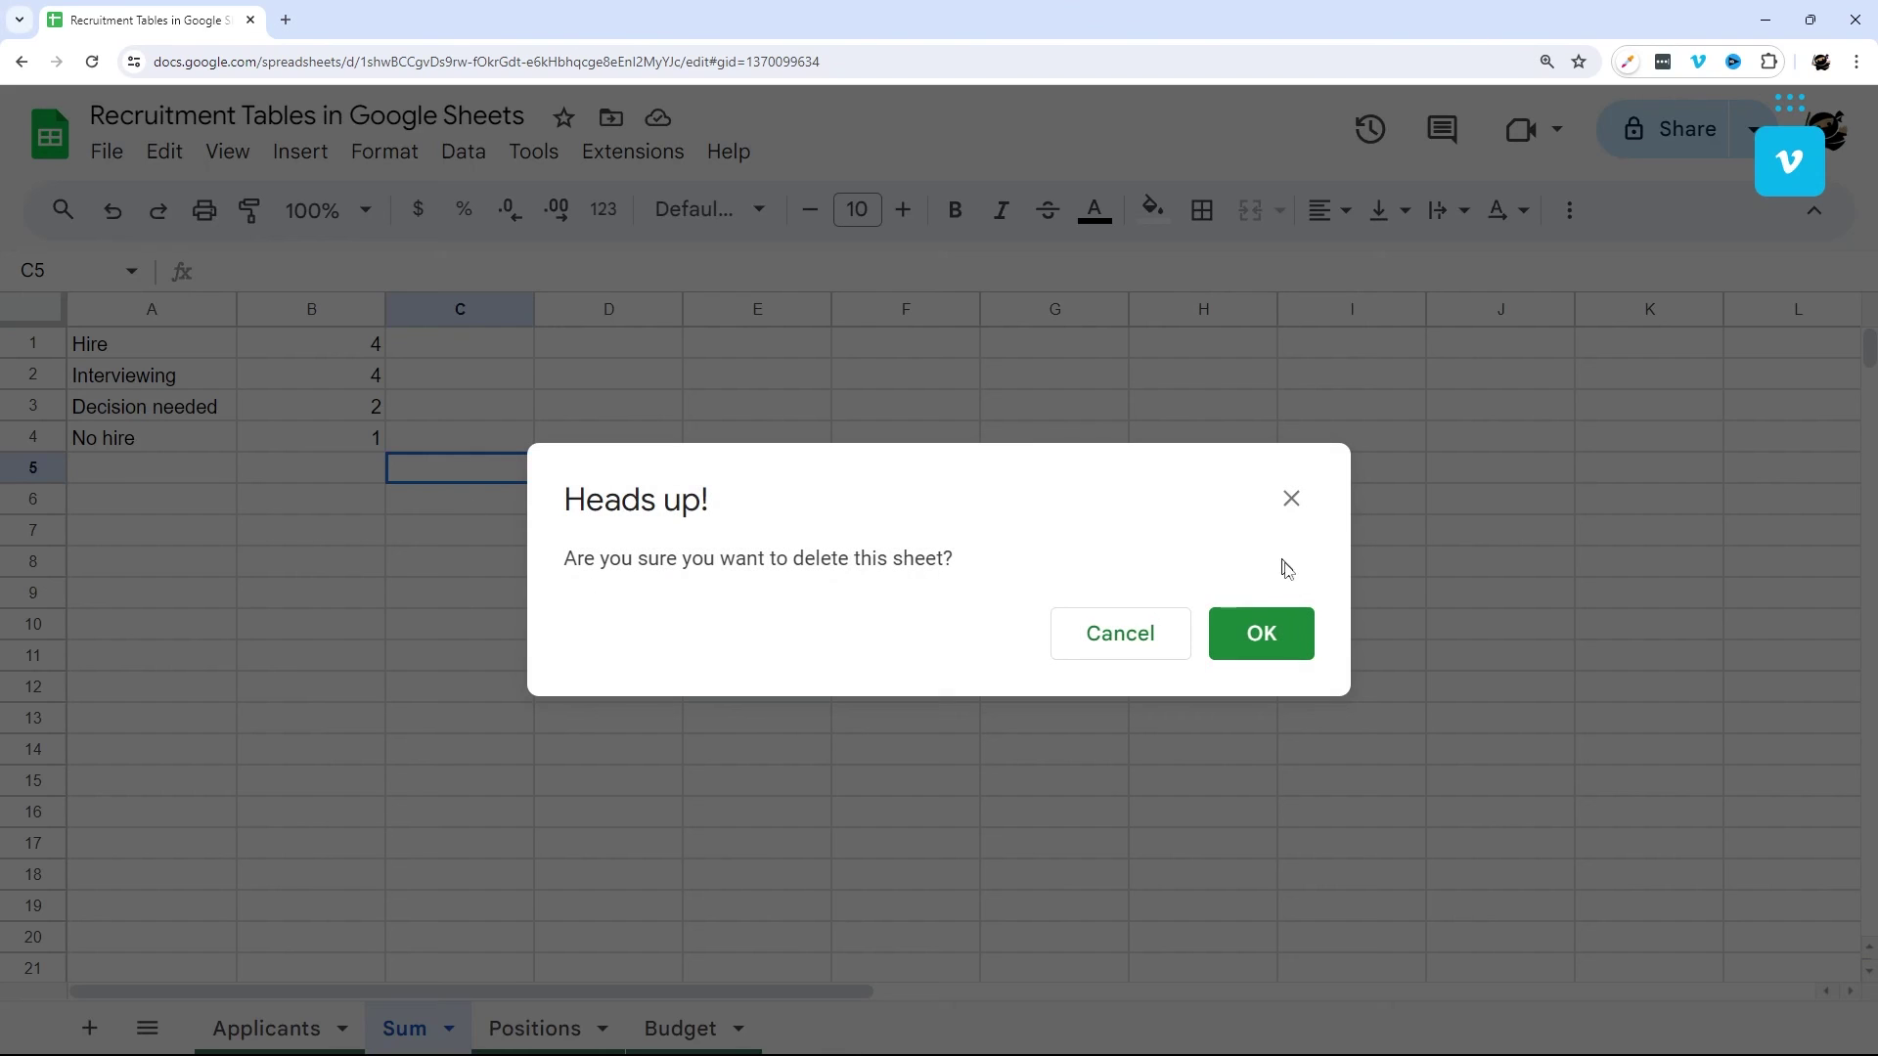
click(1247, 632)
click(205, 455)
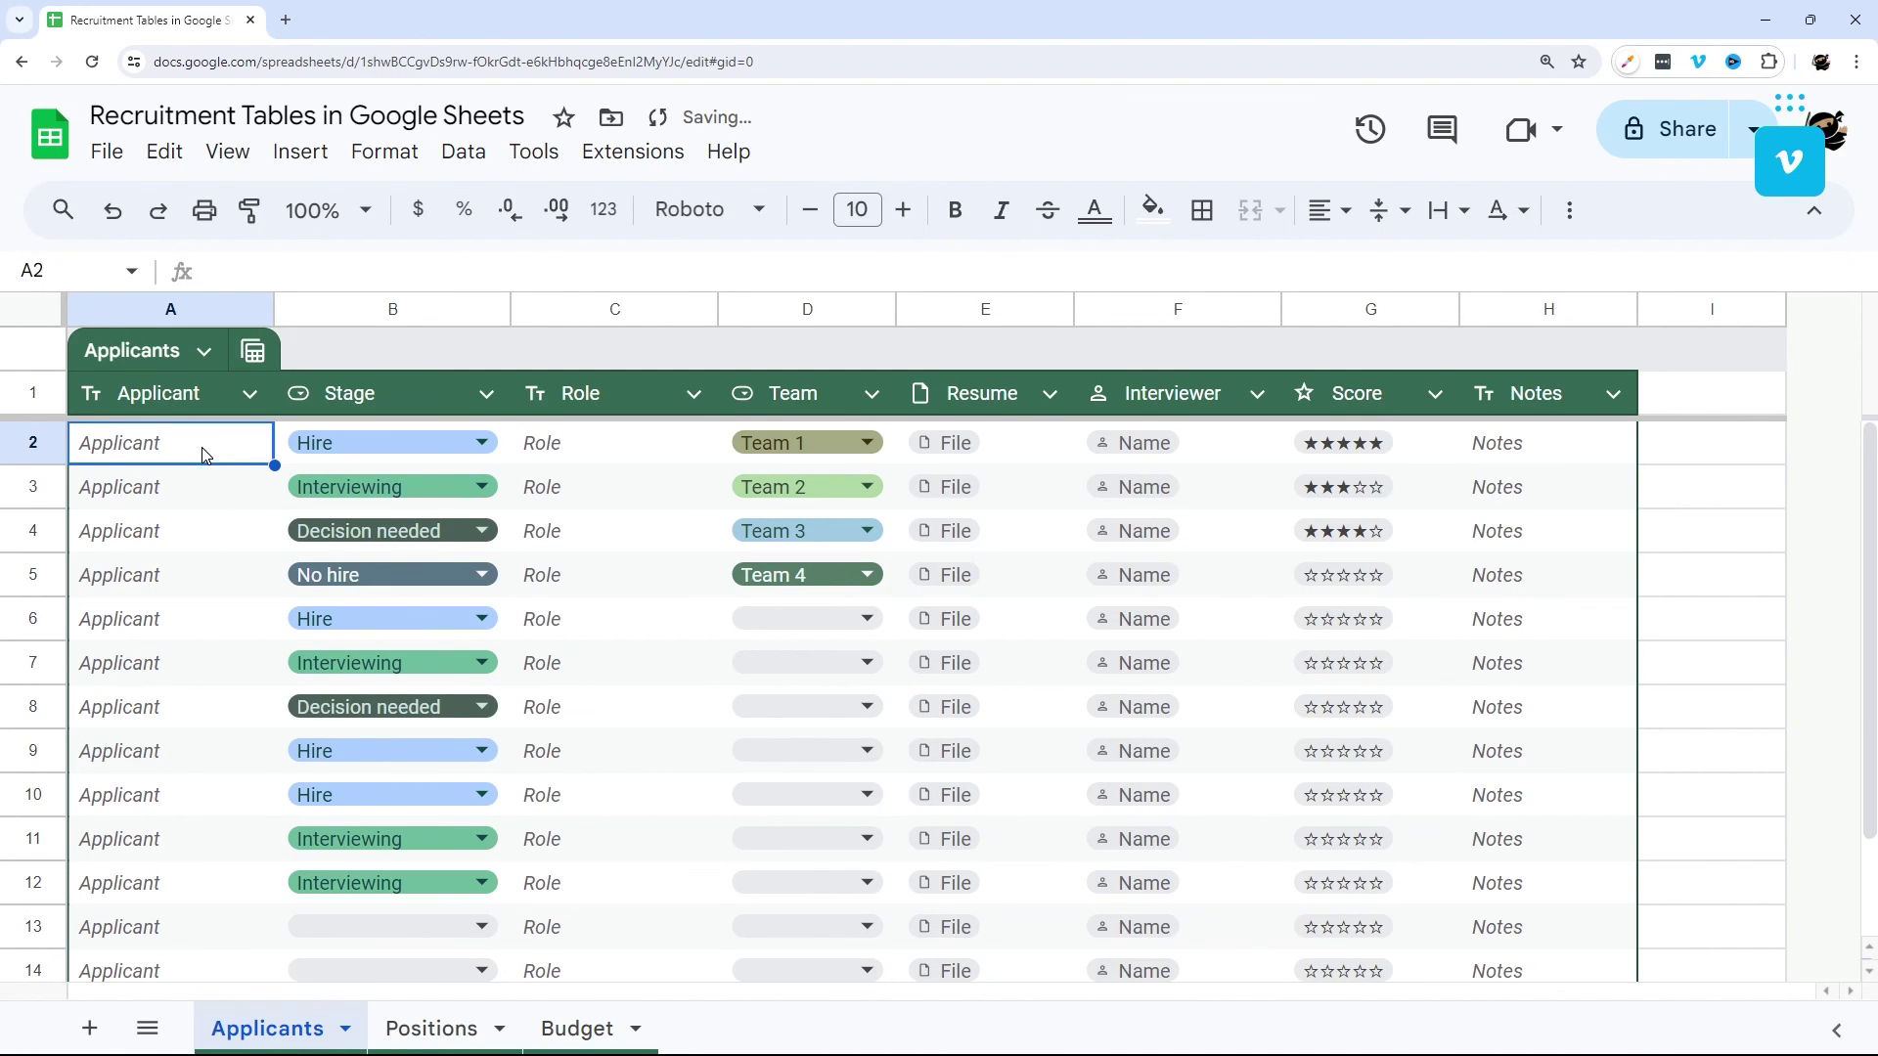